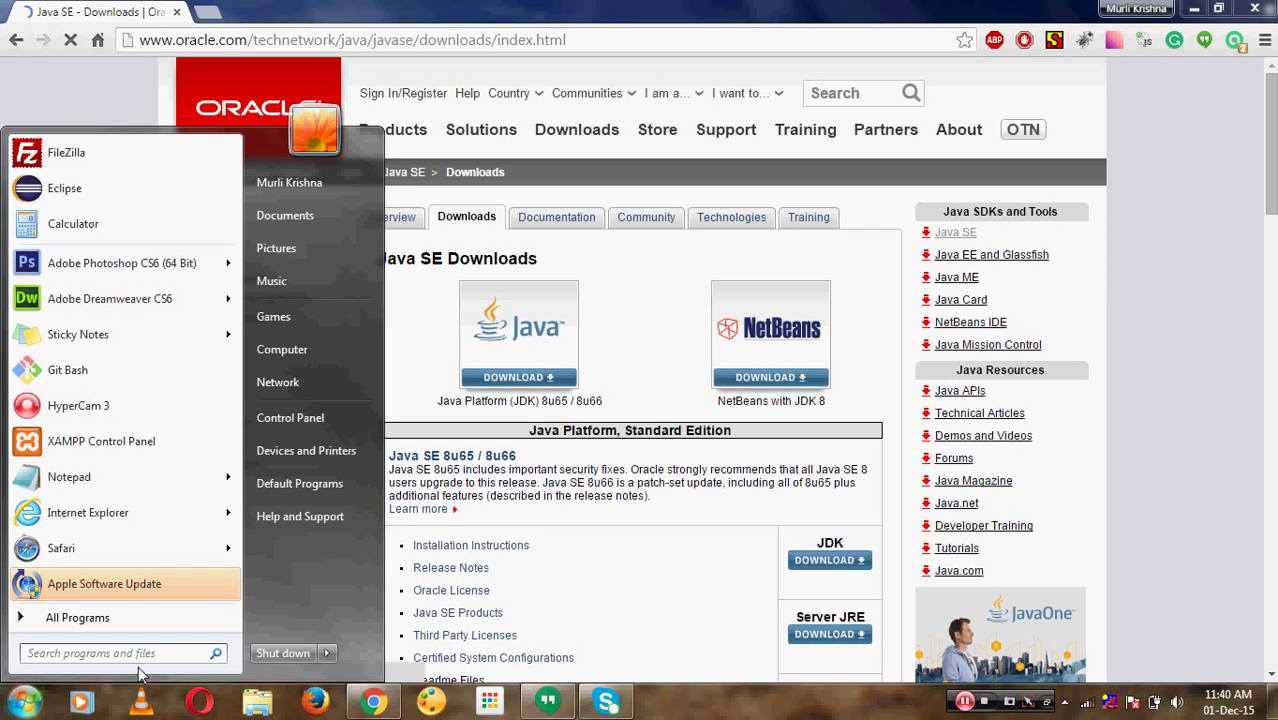
Step: Open a command prompt, run javac and scroll back to the start of its output
click(681, 703)
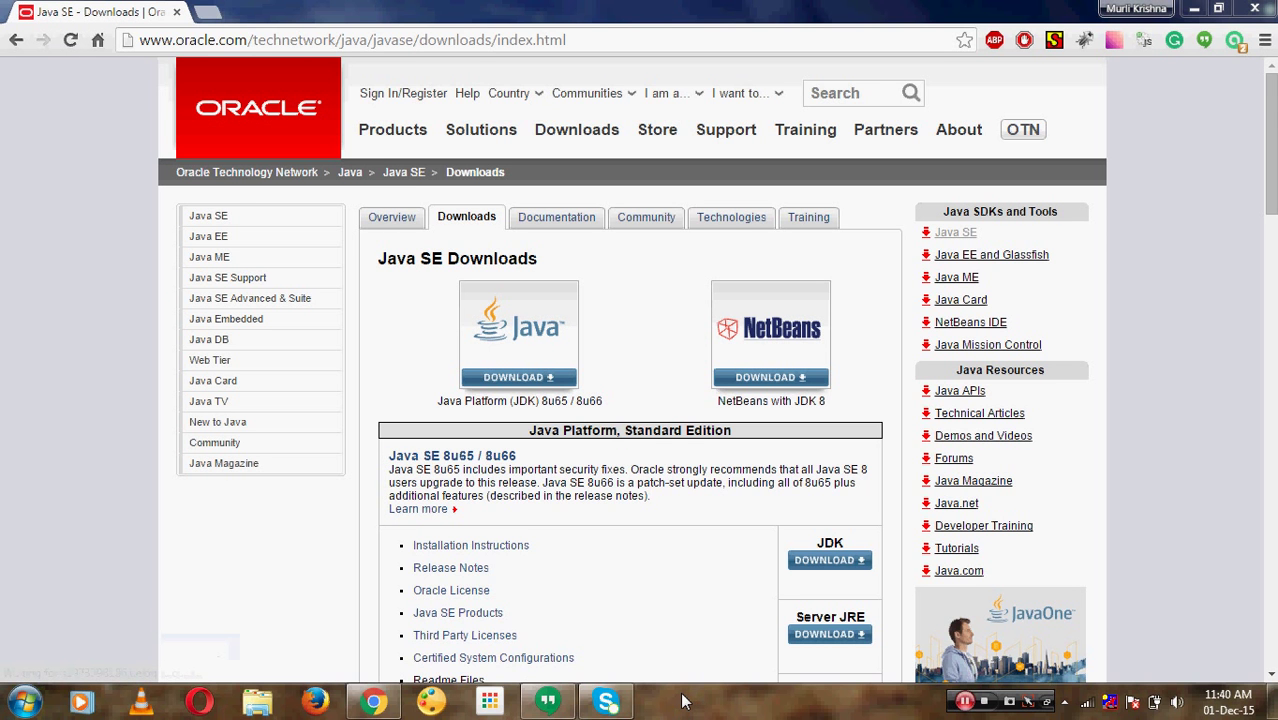
key(super+r)
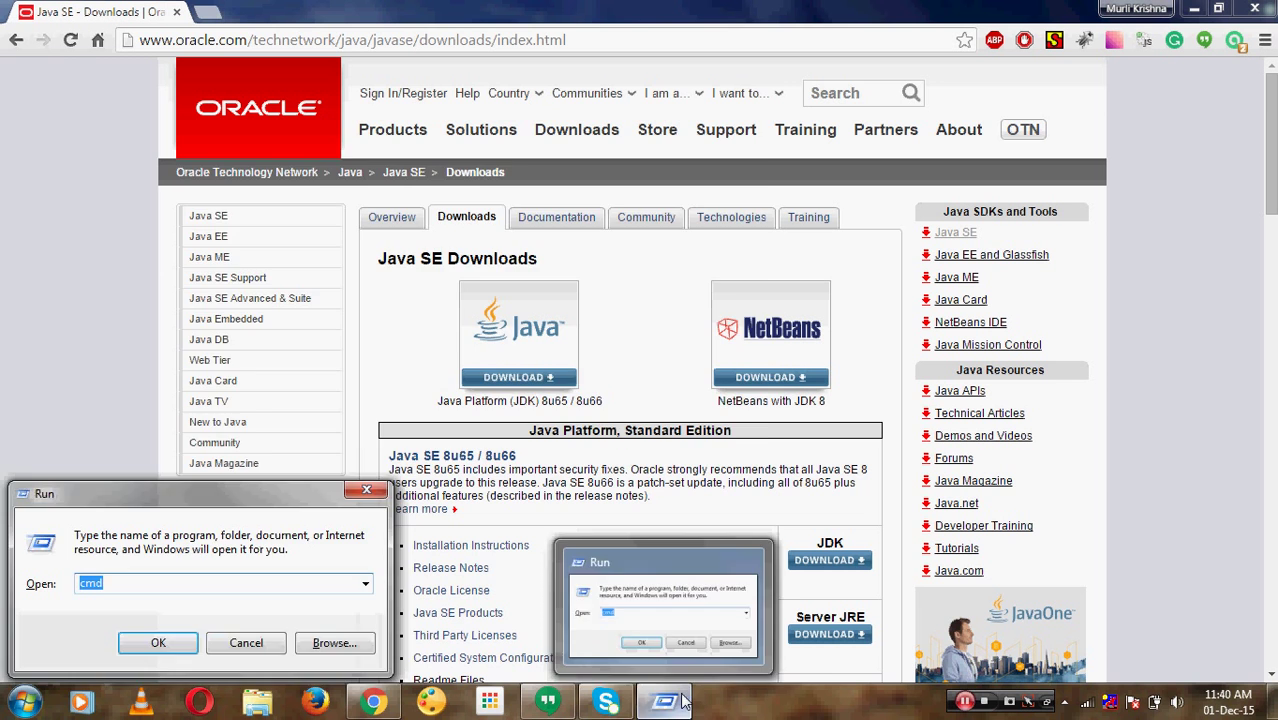
key(Return)
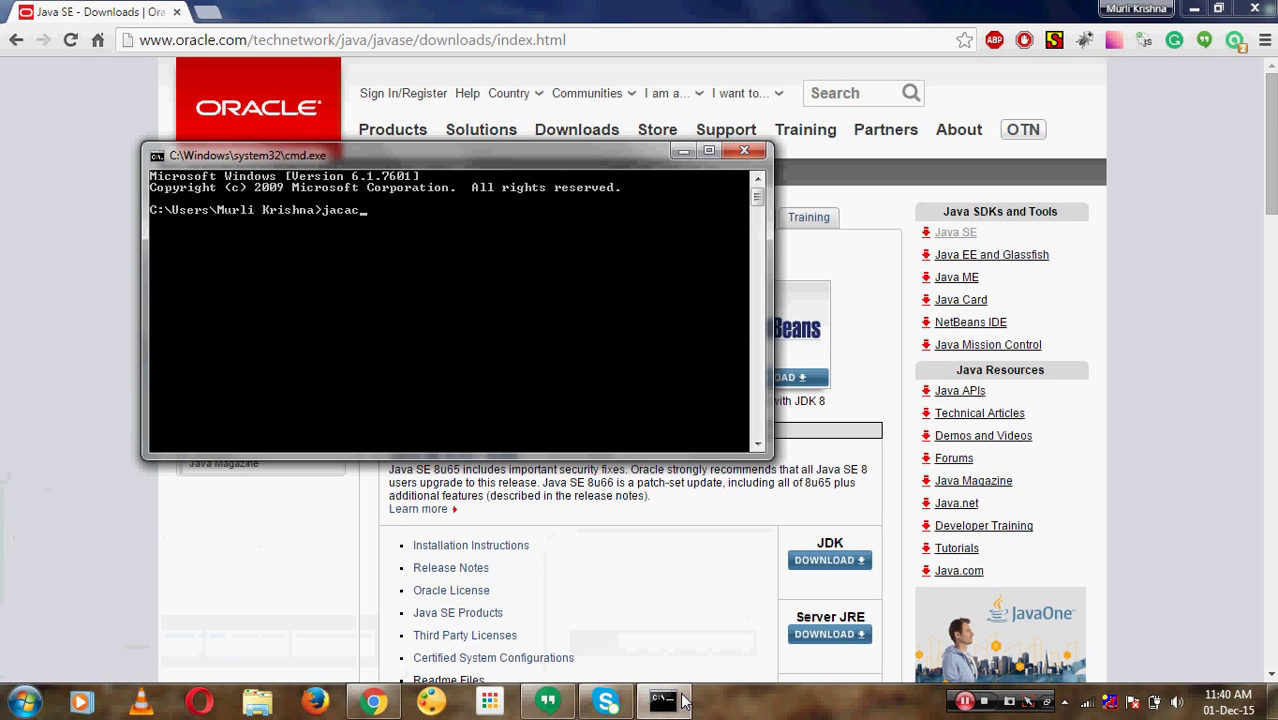
key(BackSpace)
key(BackSpace)
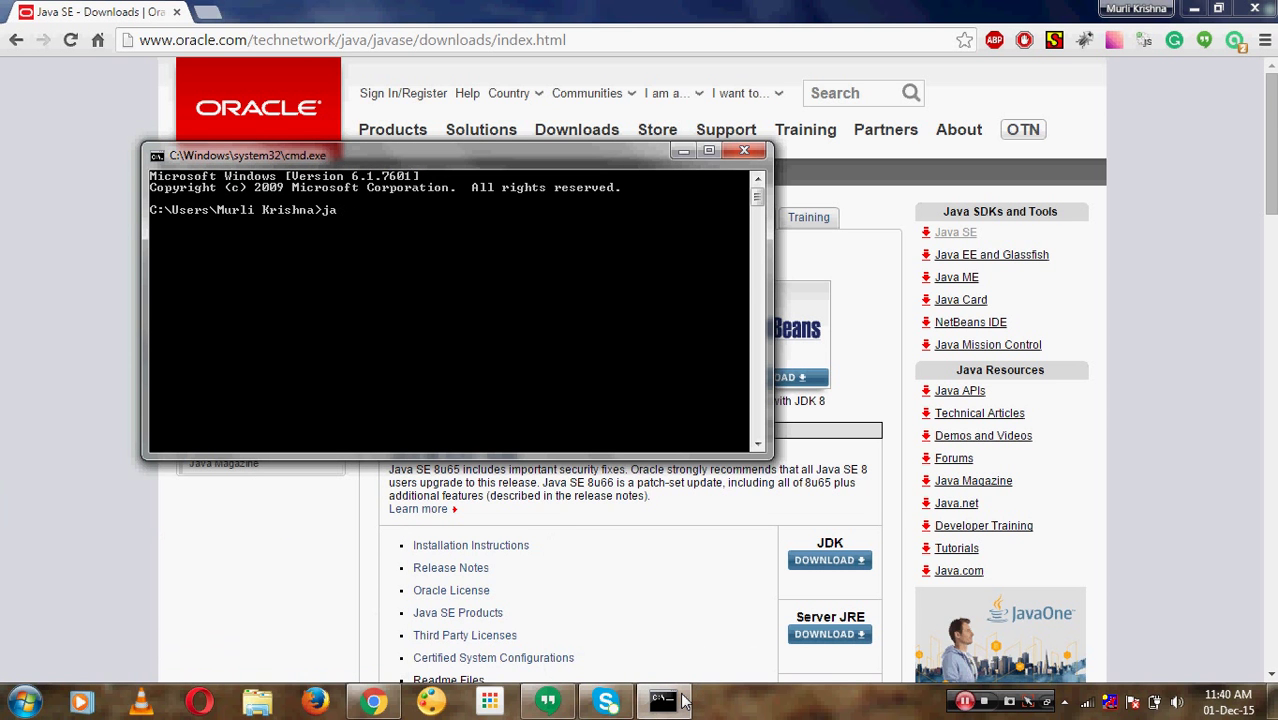
key(Return)
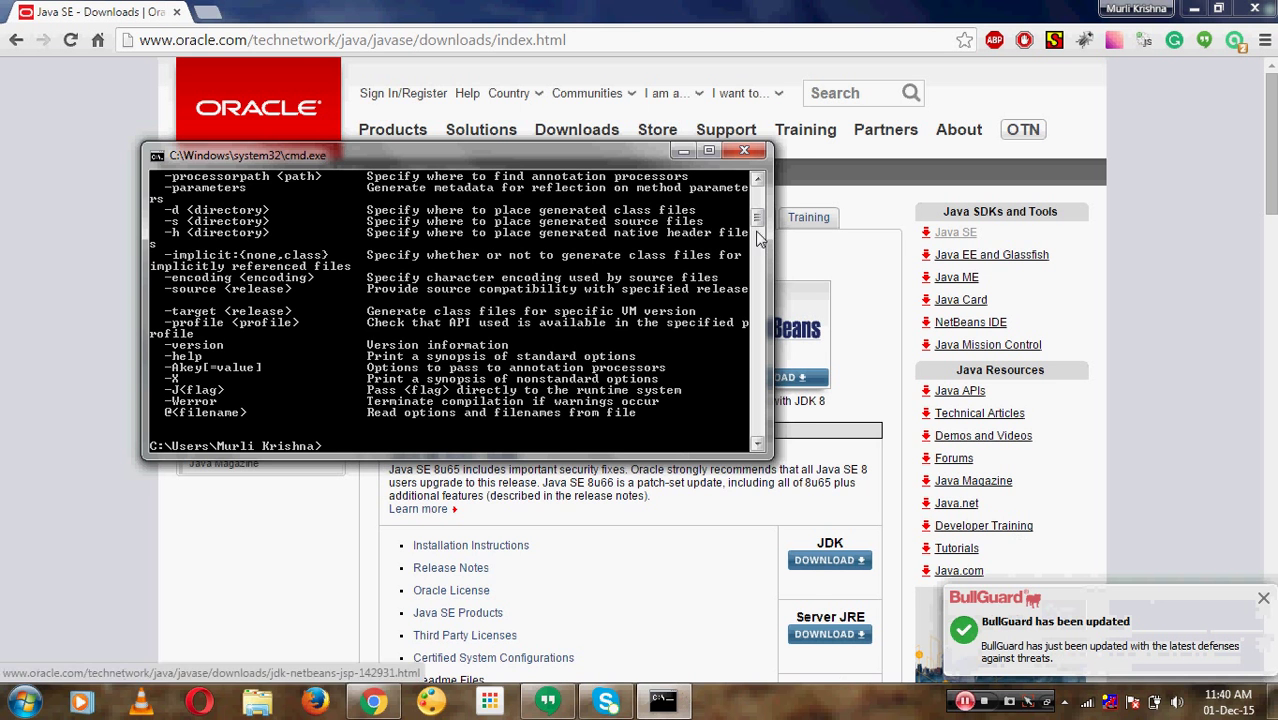
drag(758, 216, 760, 200)
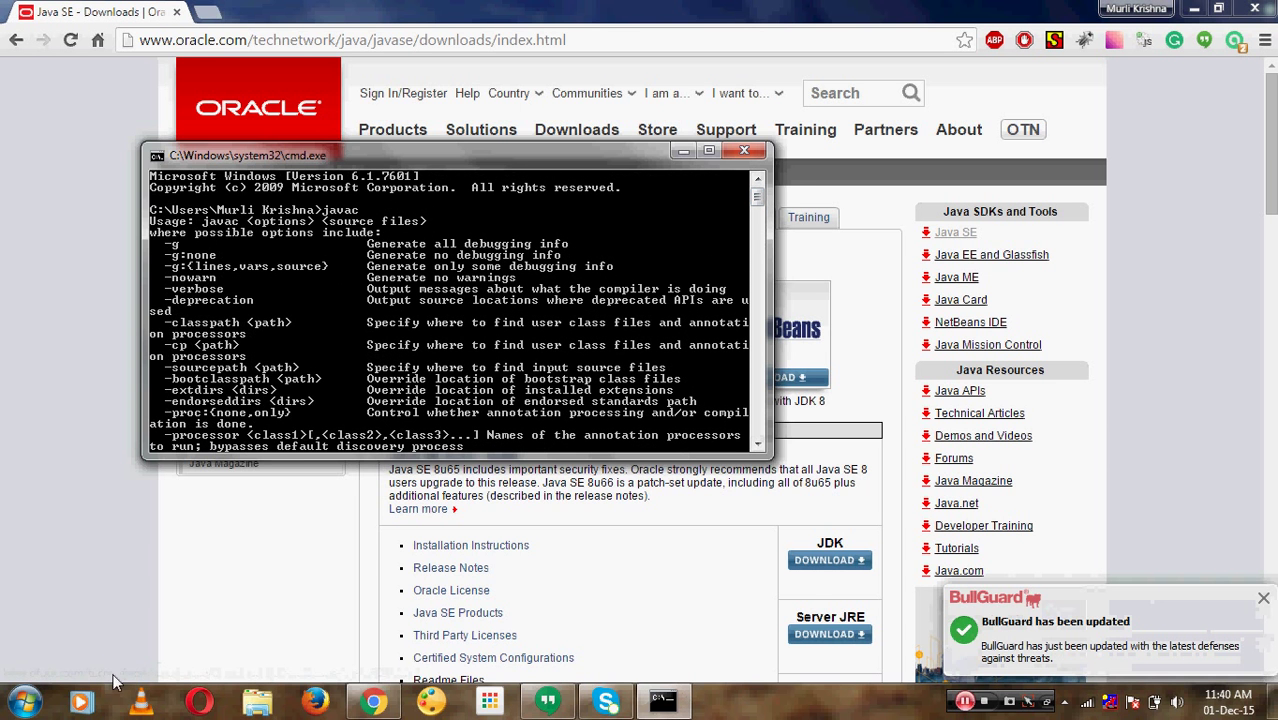
Step: Browse to the Program Files folder on Local Disk (C:) in a file explorer window
key(super)
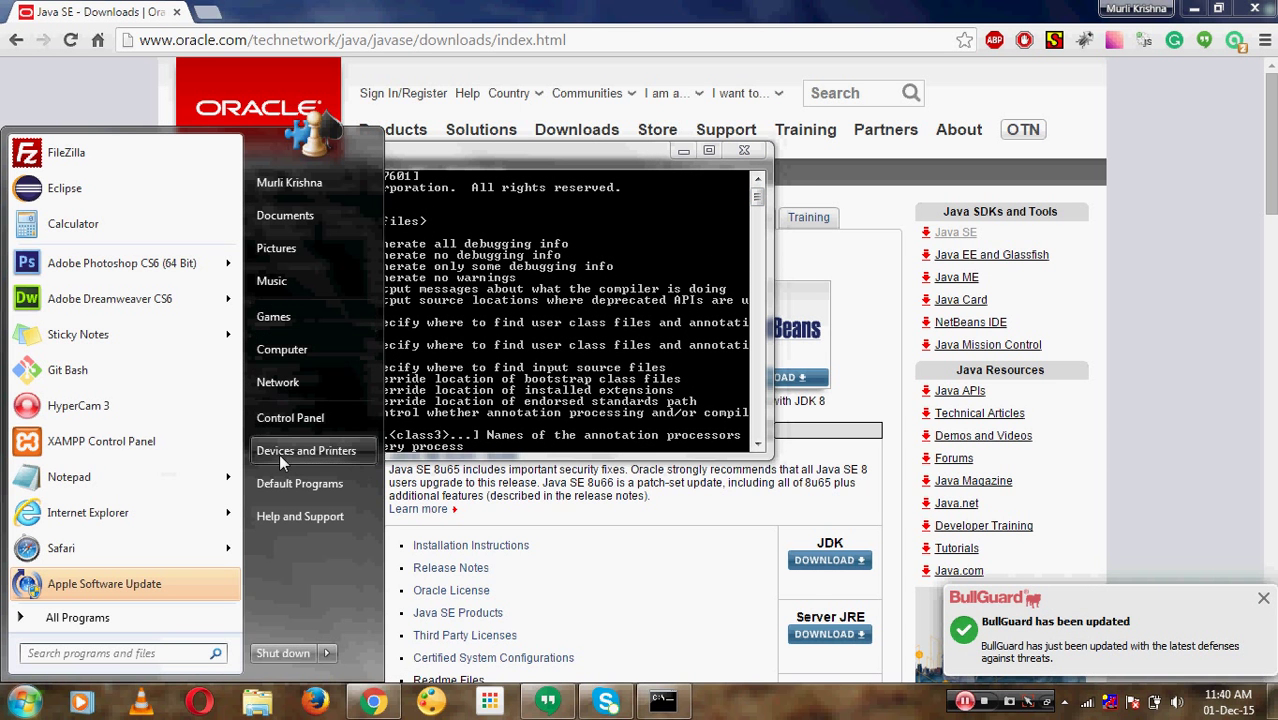
click(22, 700)
click(22, 700)
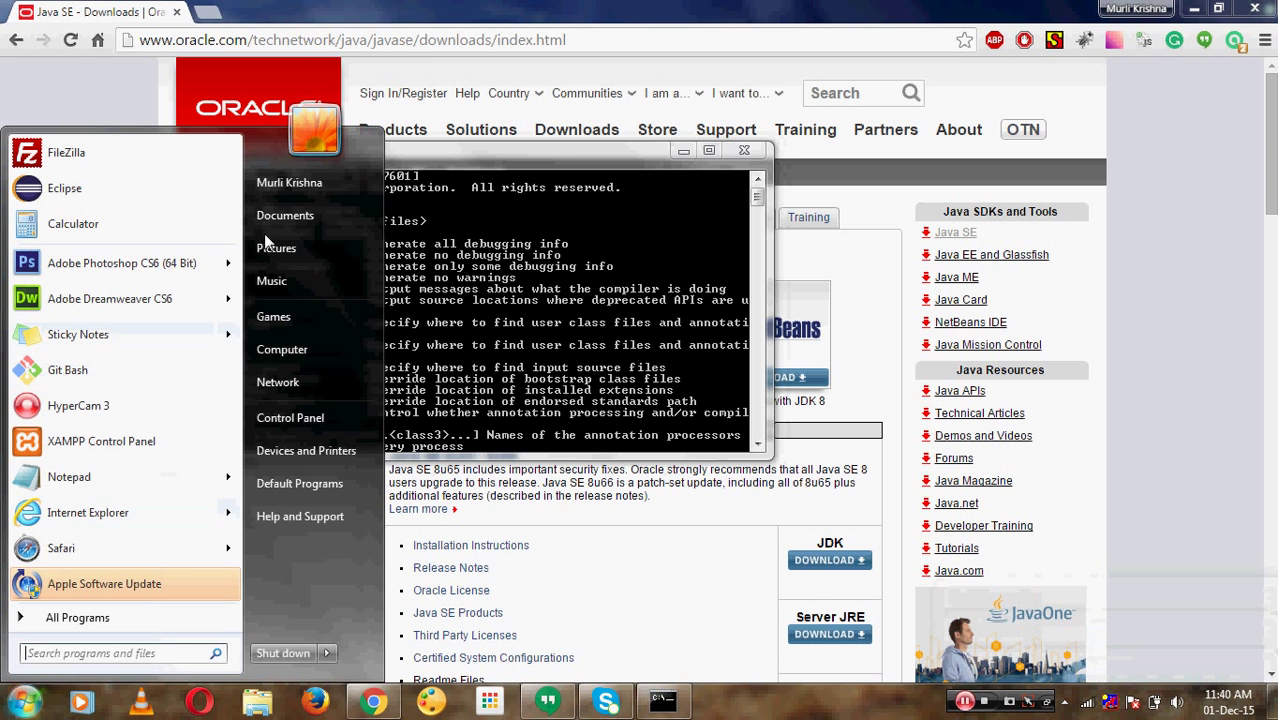
click(291, 347)
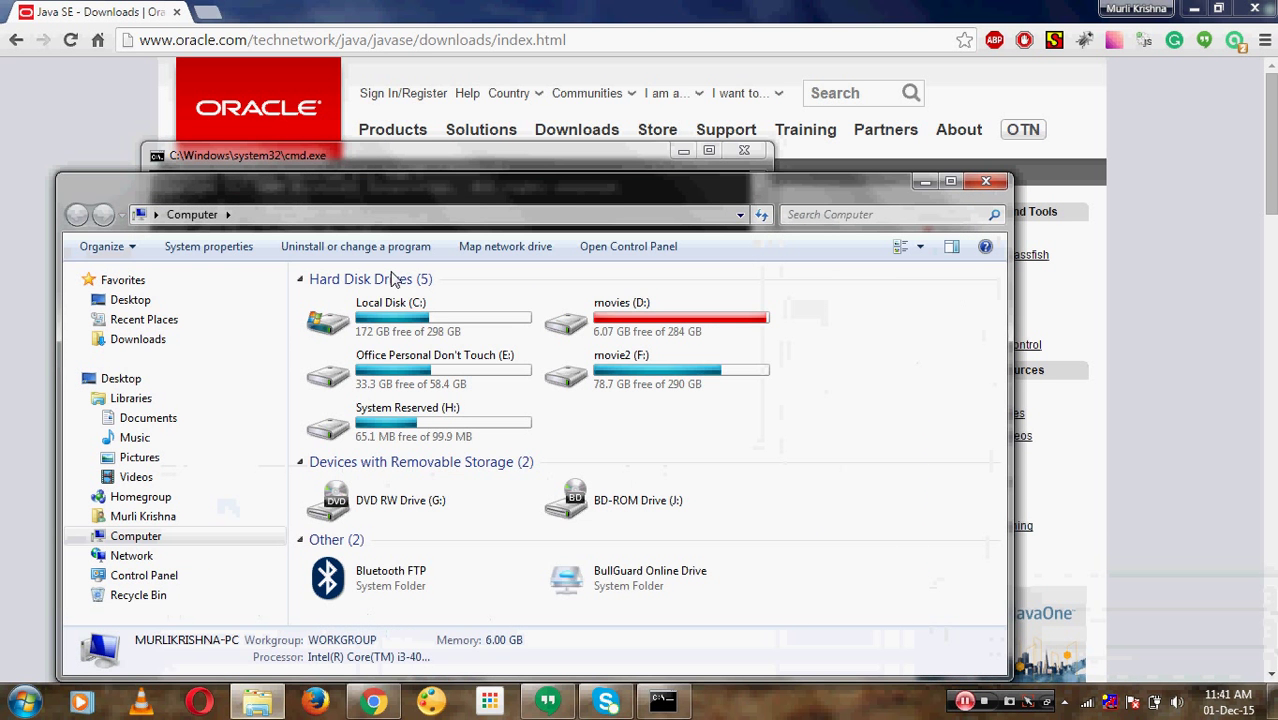
double_click(422, 336)
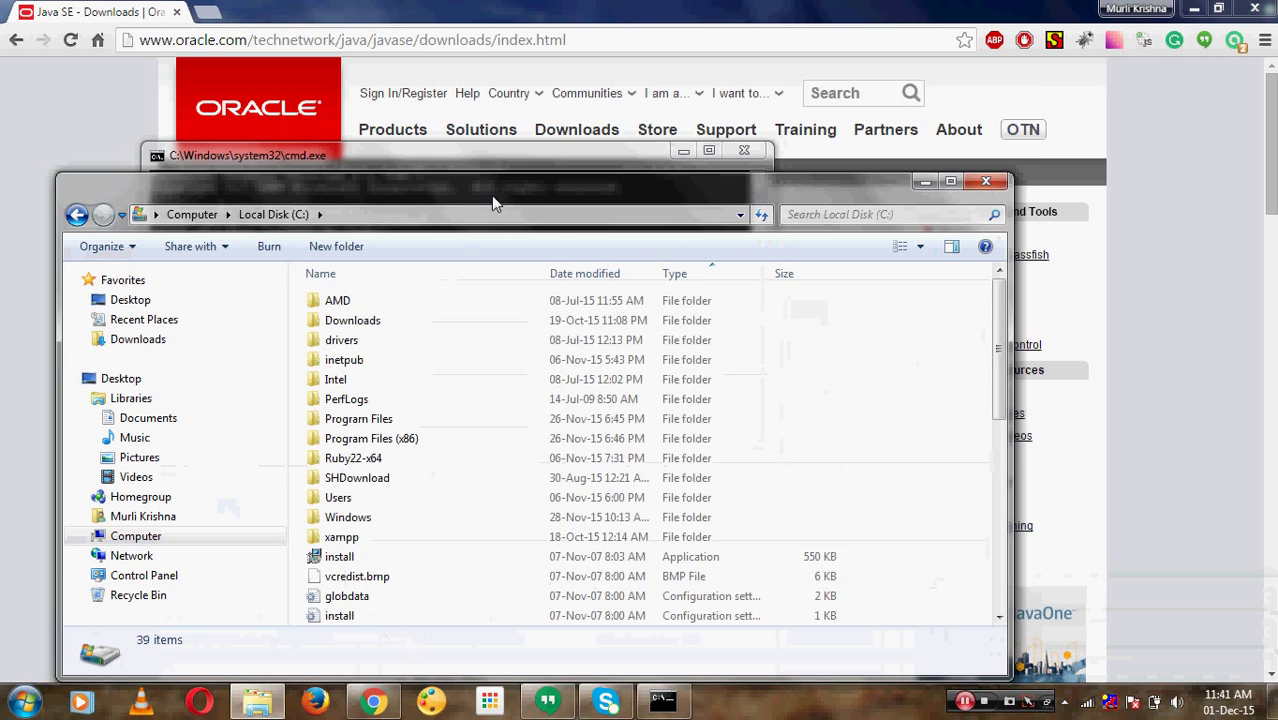
drag(492, 195, 500, 78)
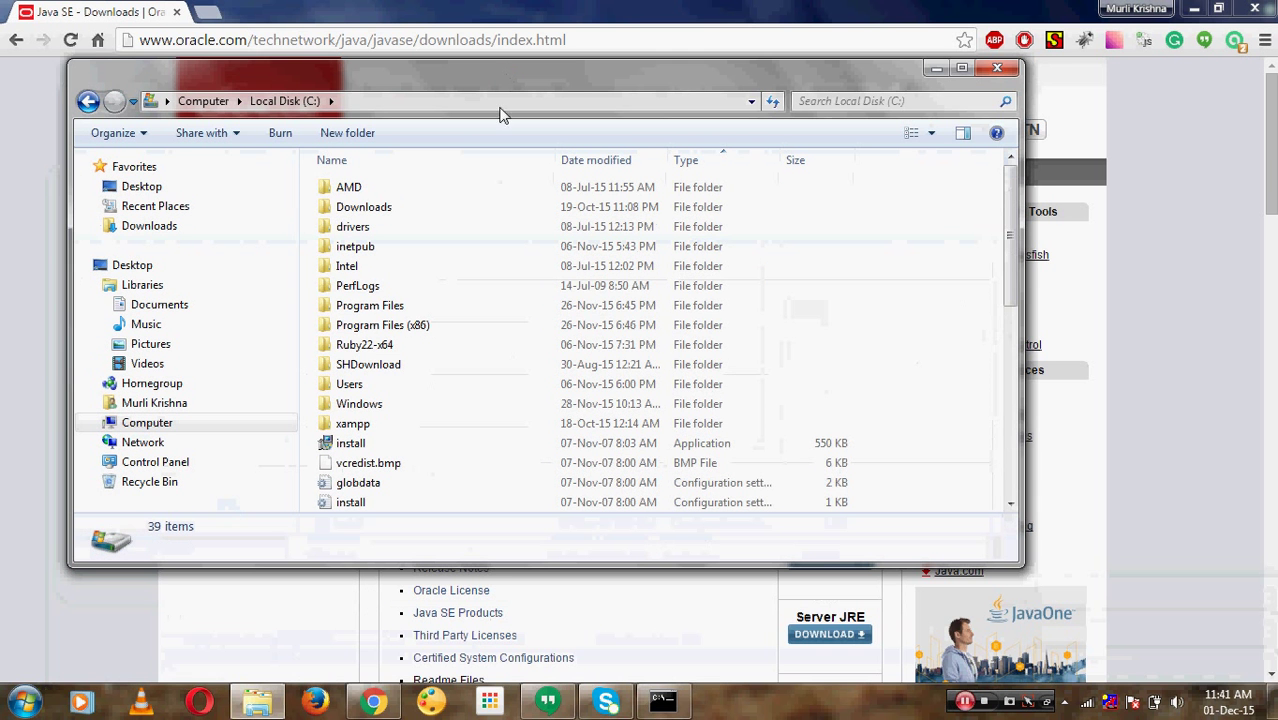
click(393, 308)
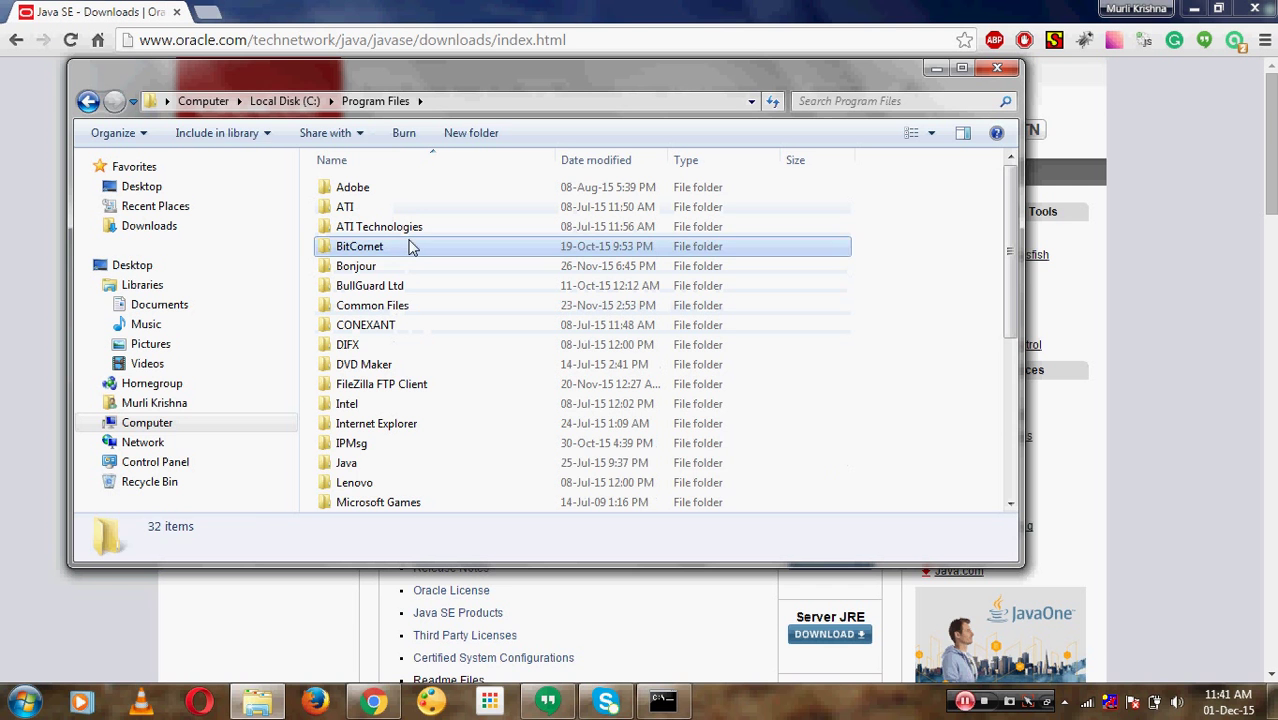
Step: Rename the Java folder in Program Files to Java1, granting administrator permission for the change
click(410, 248)
key(j)
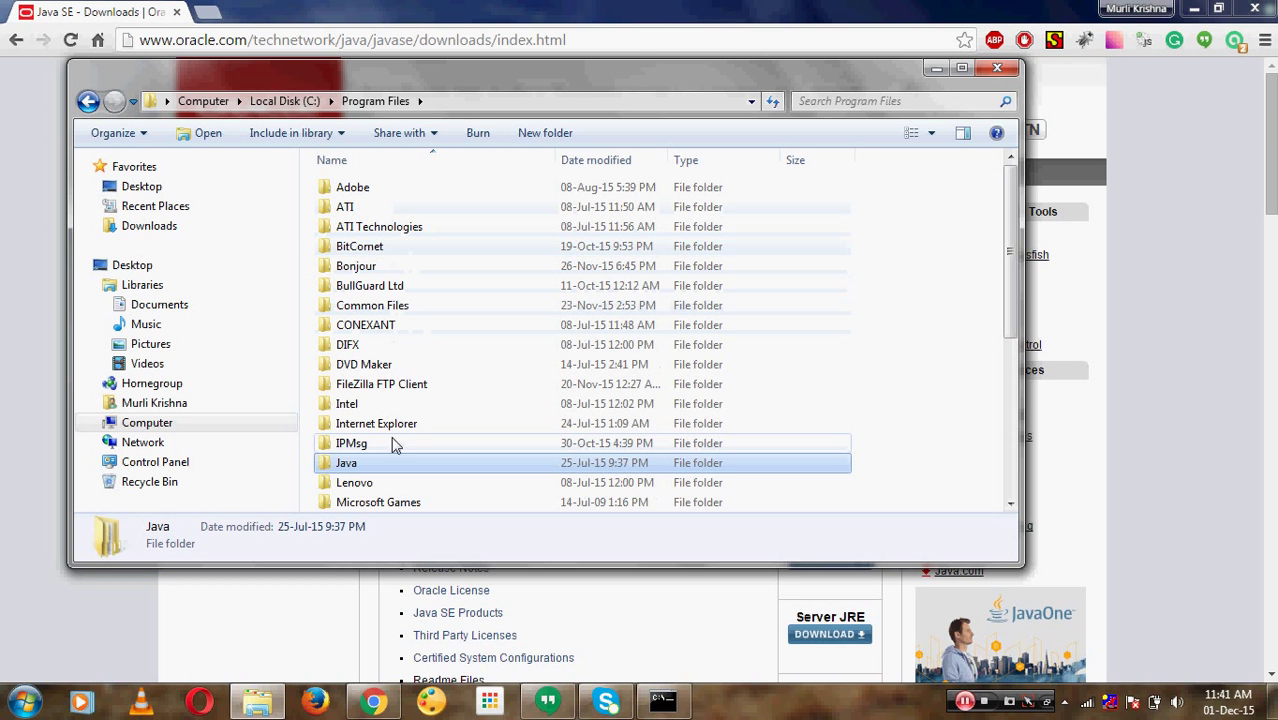
click(372, 464)
click(369, 463)
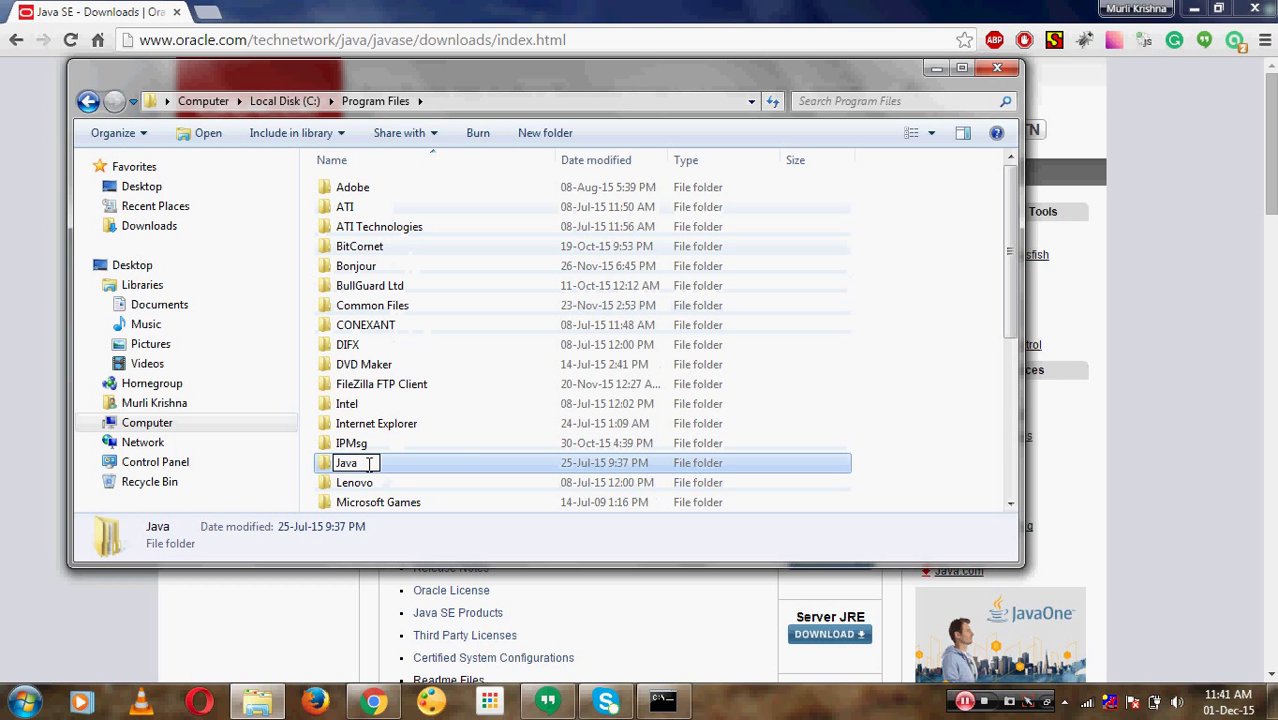
text(1)
key(Return)
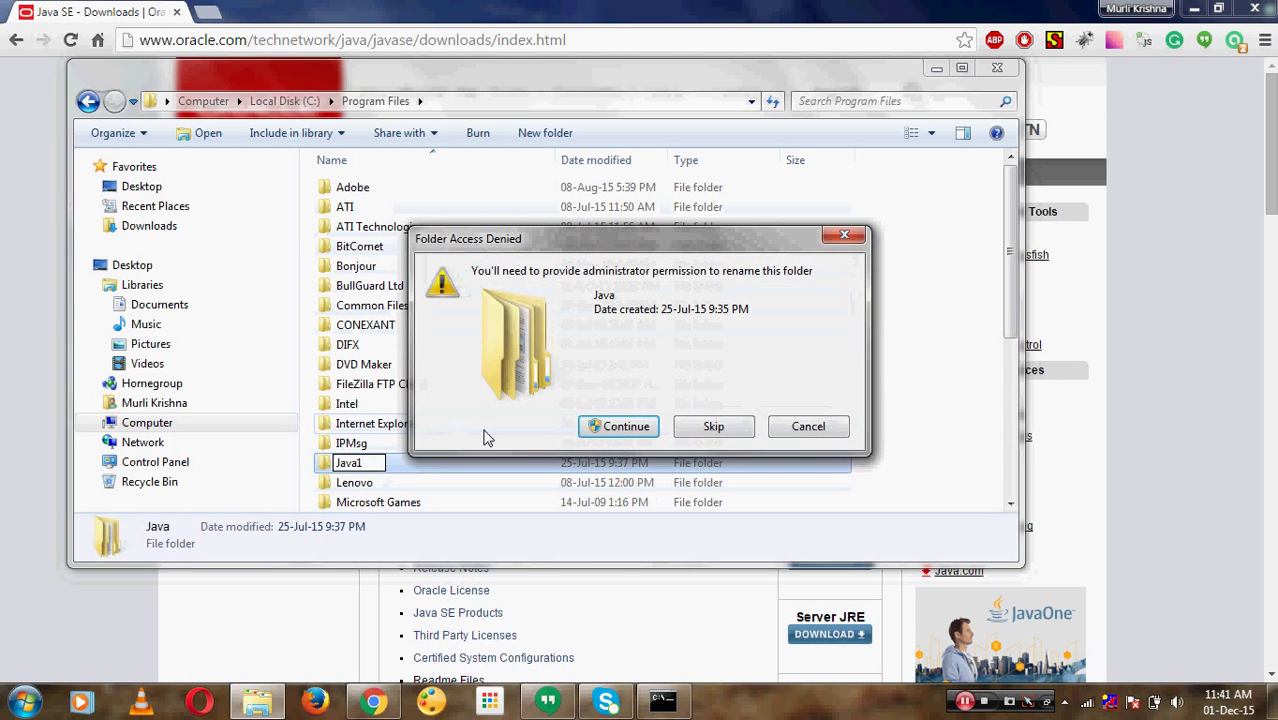
click(609, 426)
click(614, 428)
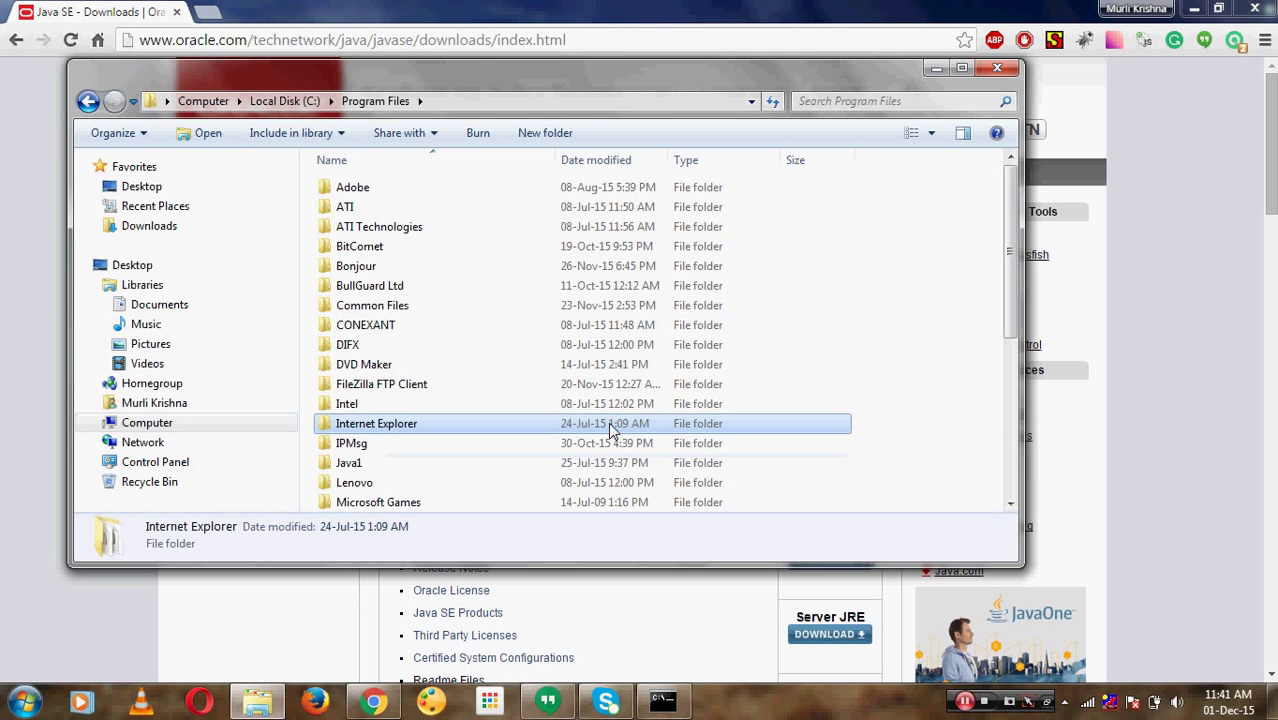
Step: Go back to the command prompt, clear its screen and run javac again
click(936, 68)
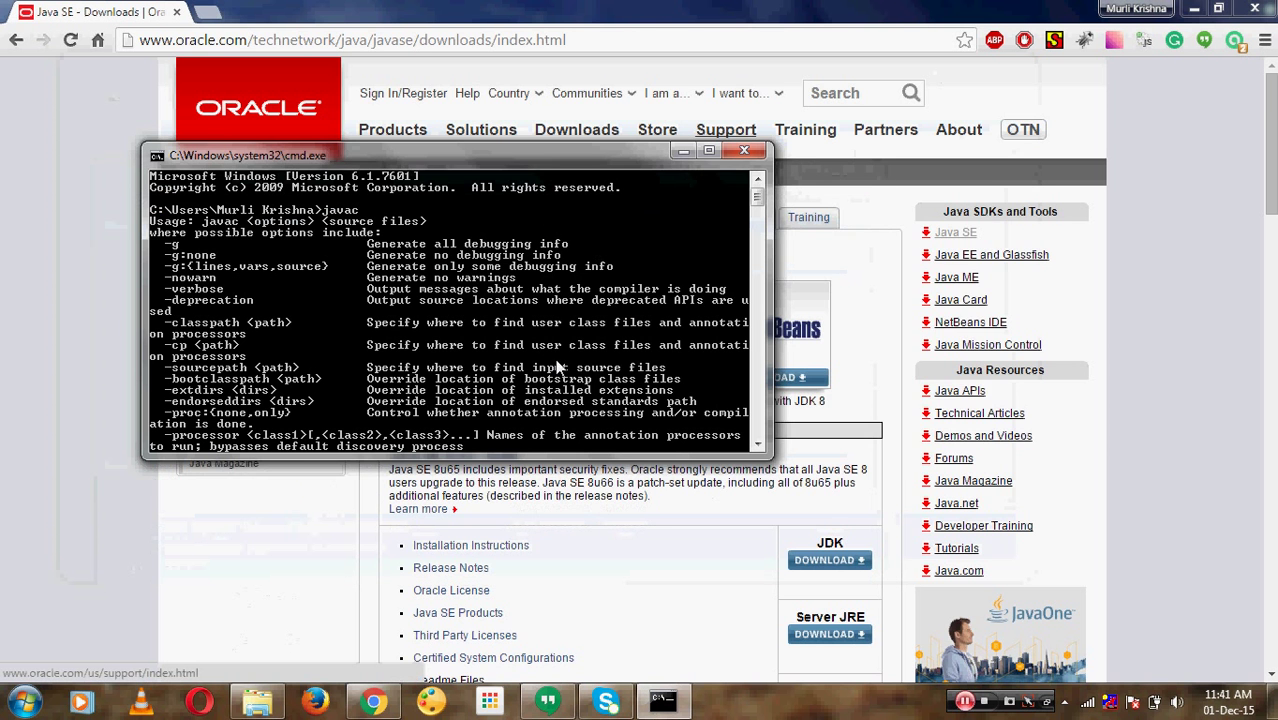
click(757, 446)
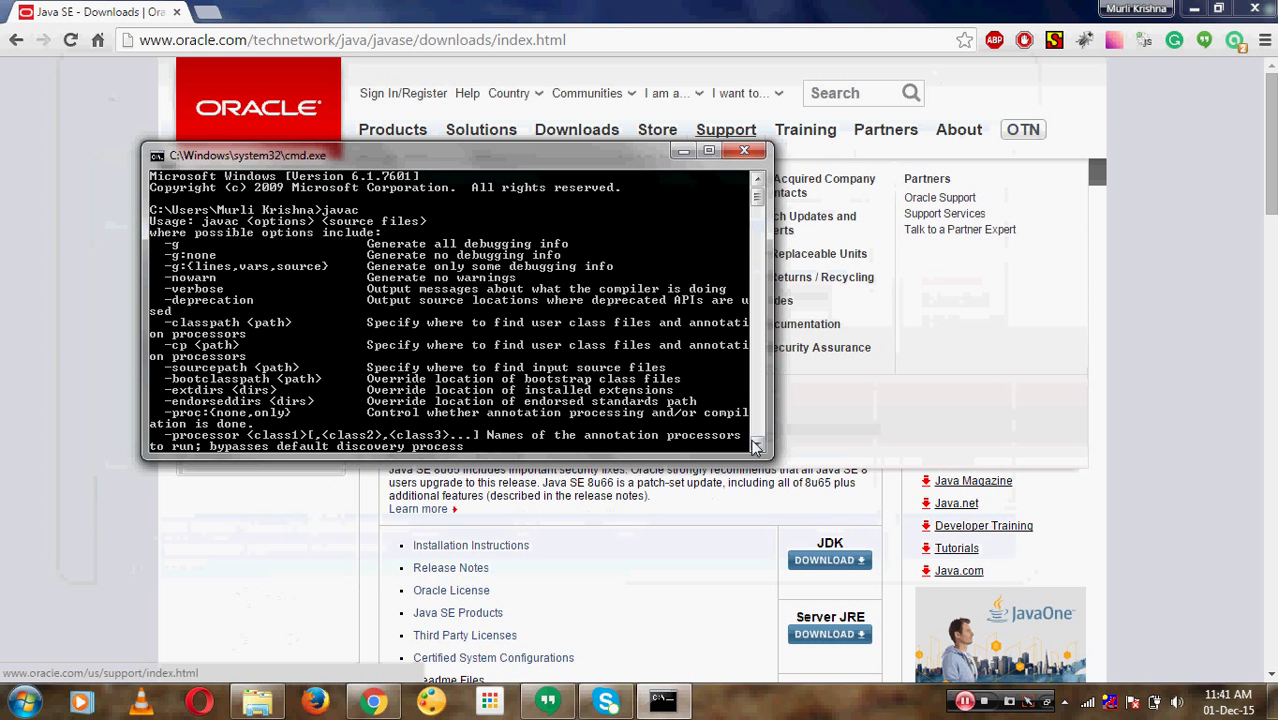
click(757, 446)
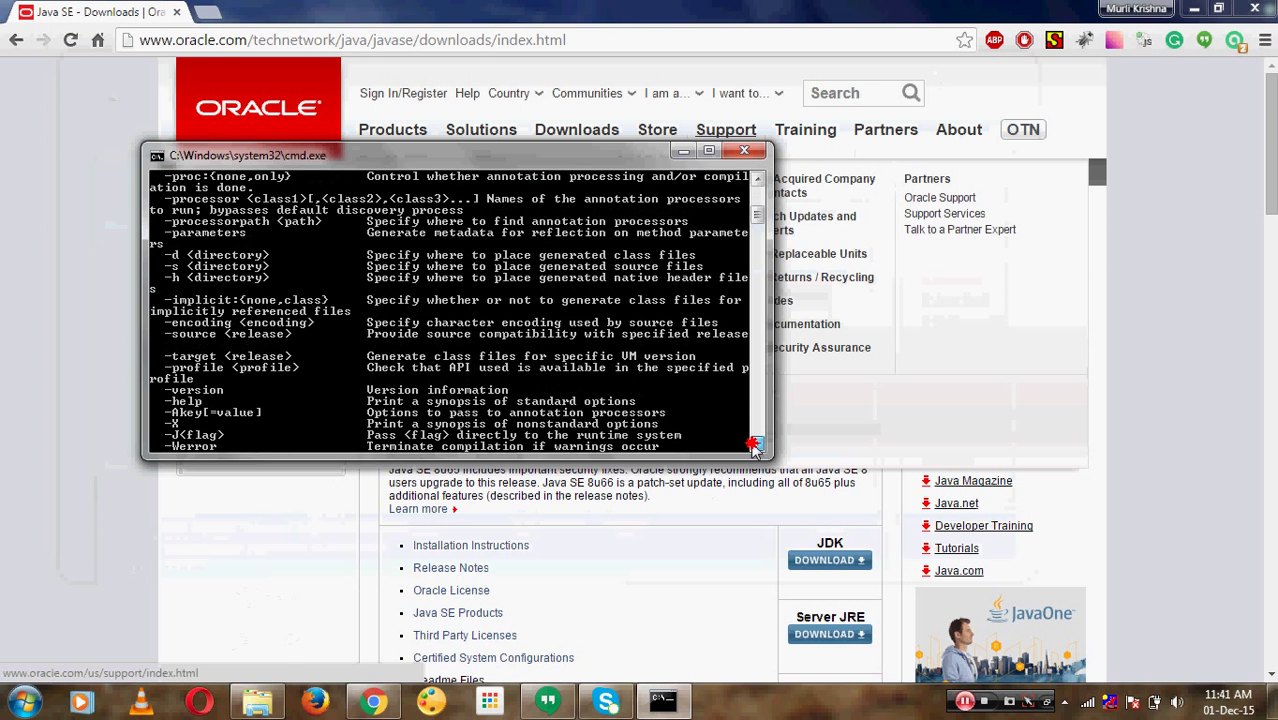
drag(759, 218, 757, 234)
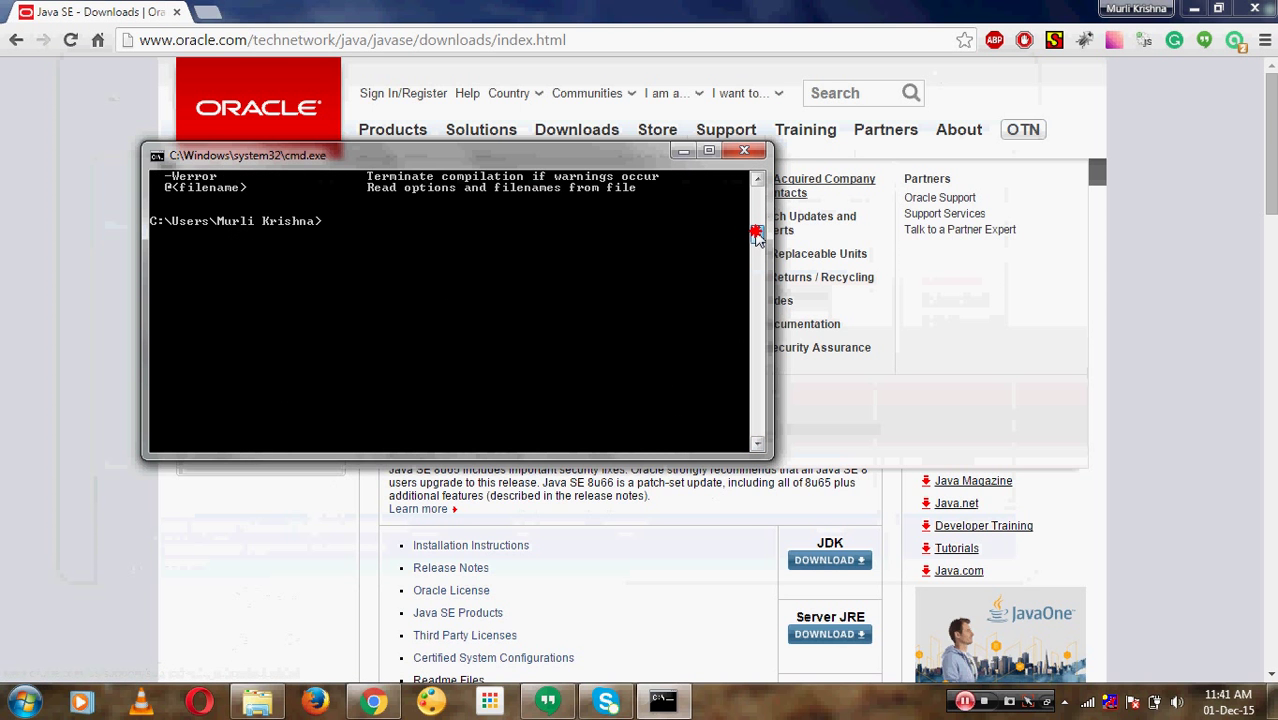
text(s)
key(Return)
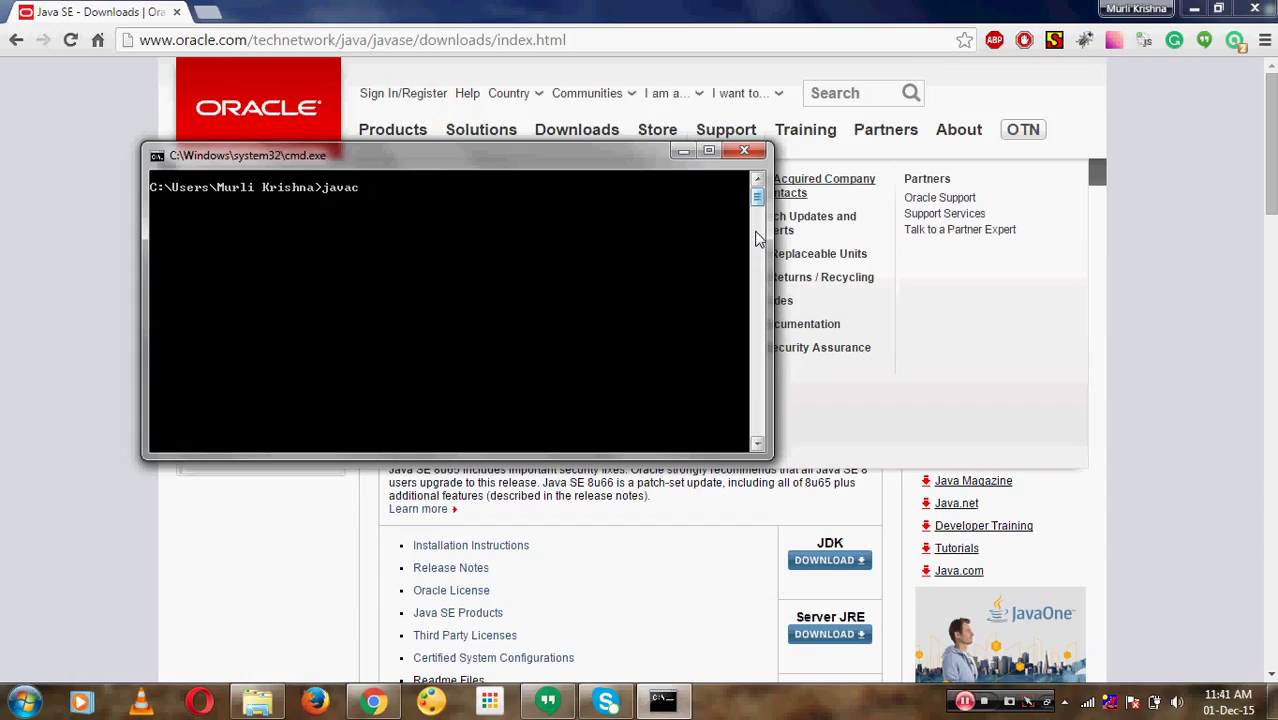
text(javac)
key(Return)
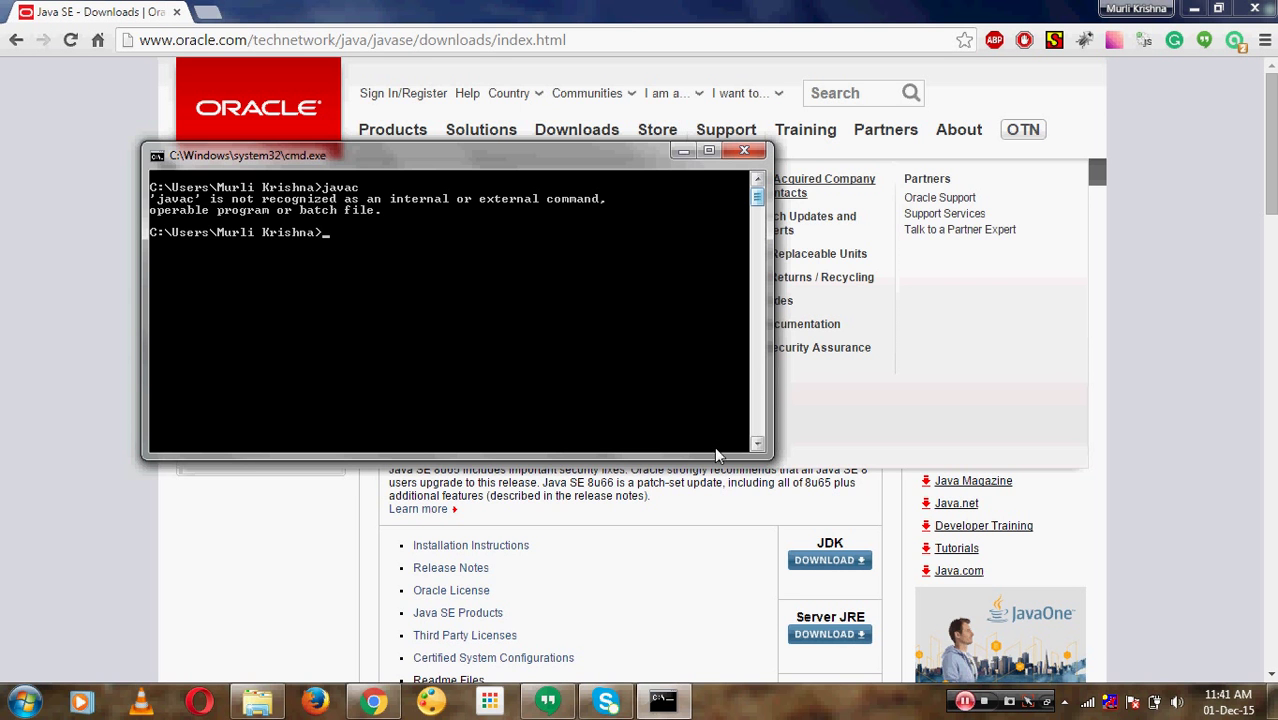
Step: Search Windows for "envir" and open the system environment variables editor
click(24, 702)
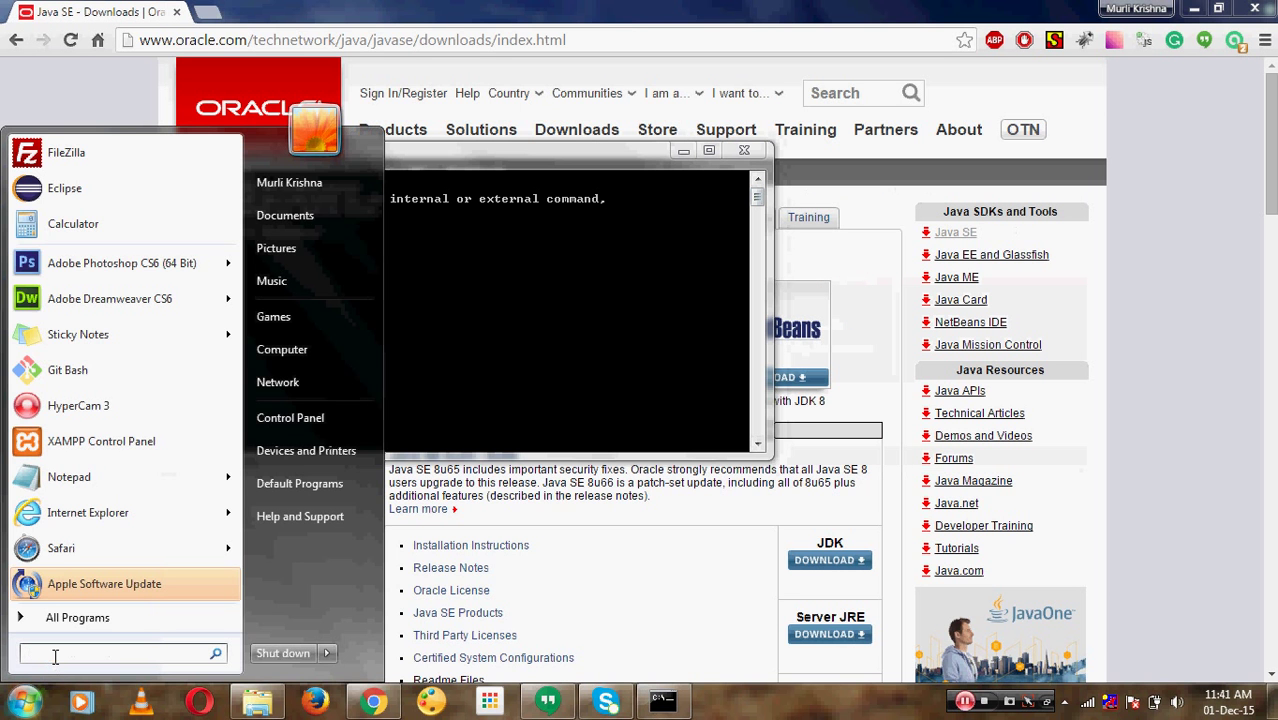
text(enviro)
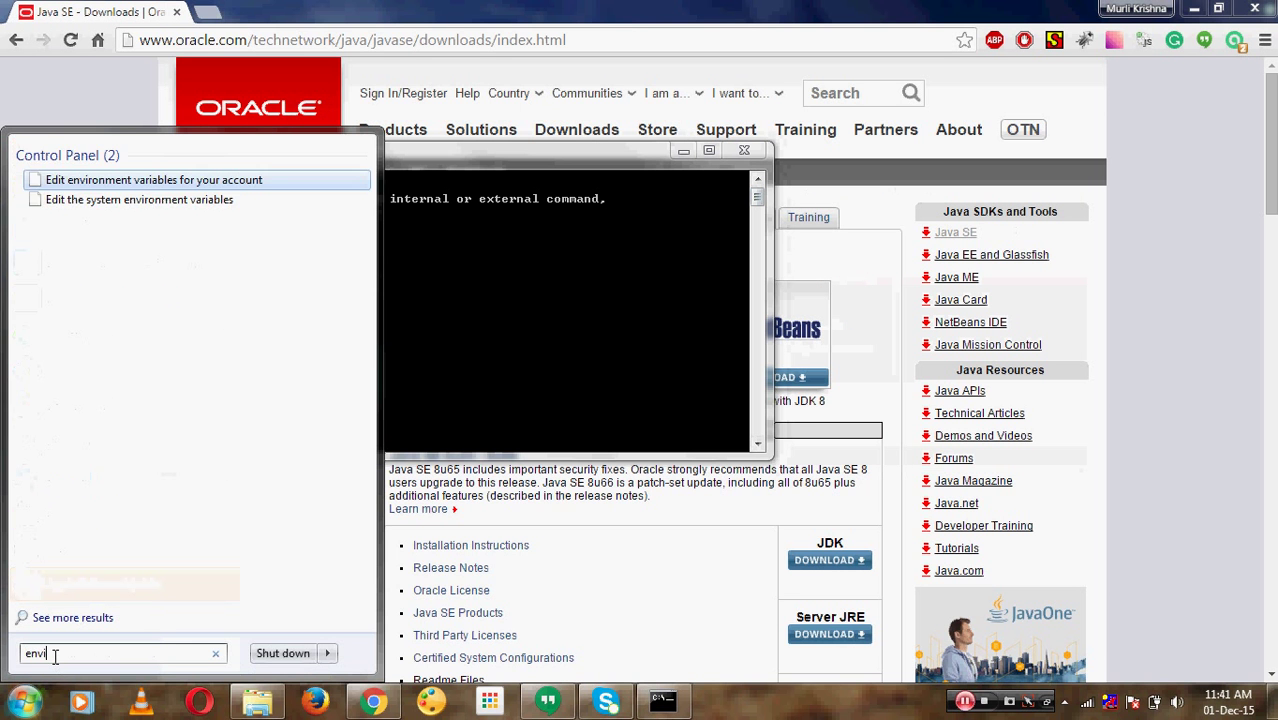
text(ne)
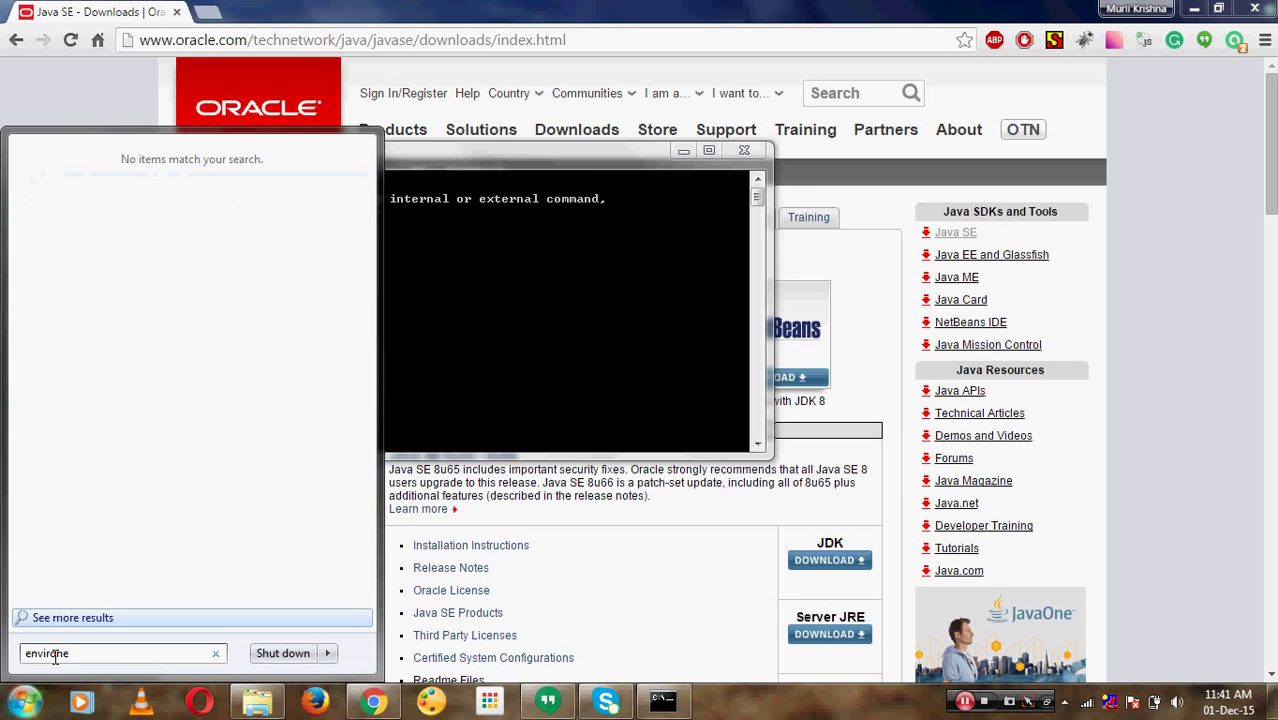
key(BackSpace)
key(BackSpace)
key(BackSpace)
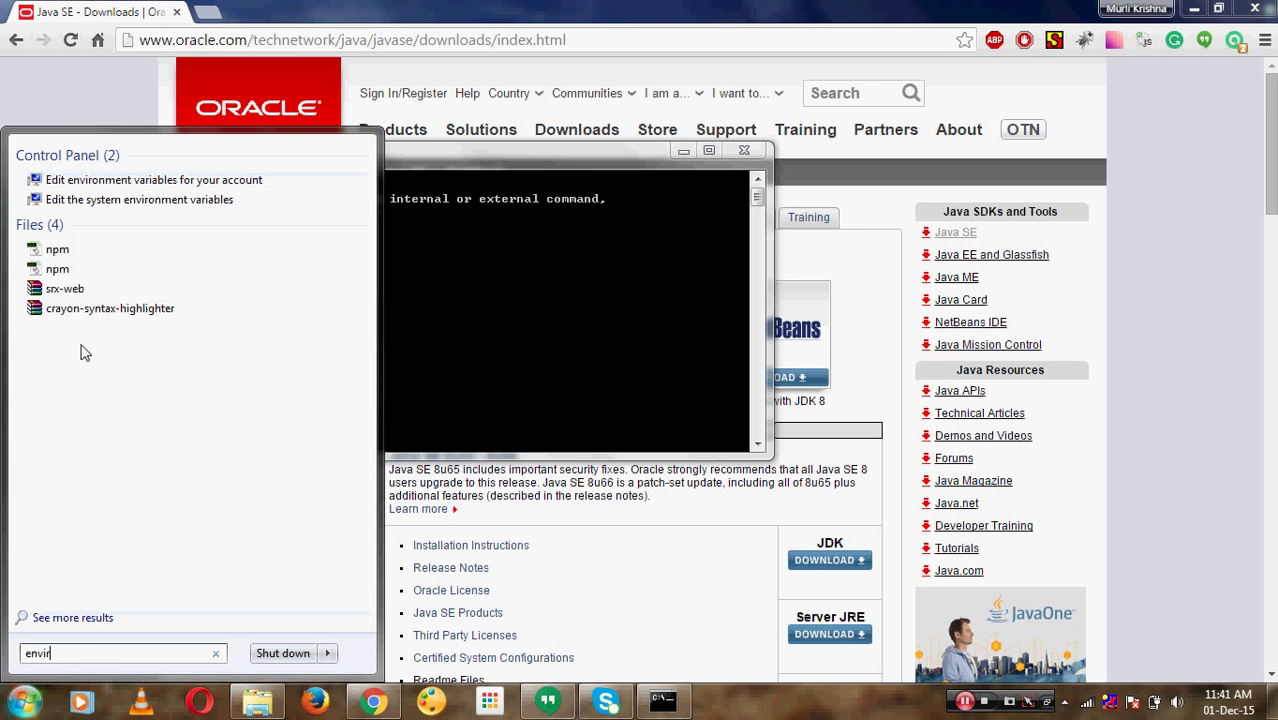
click(125, 203)
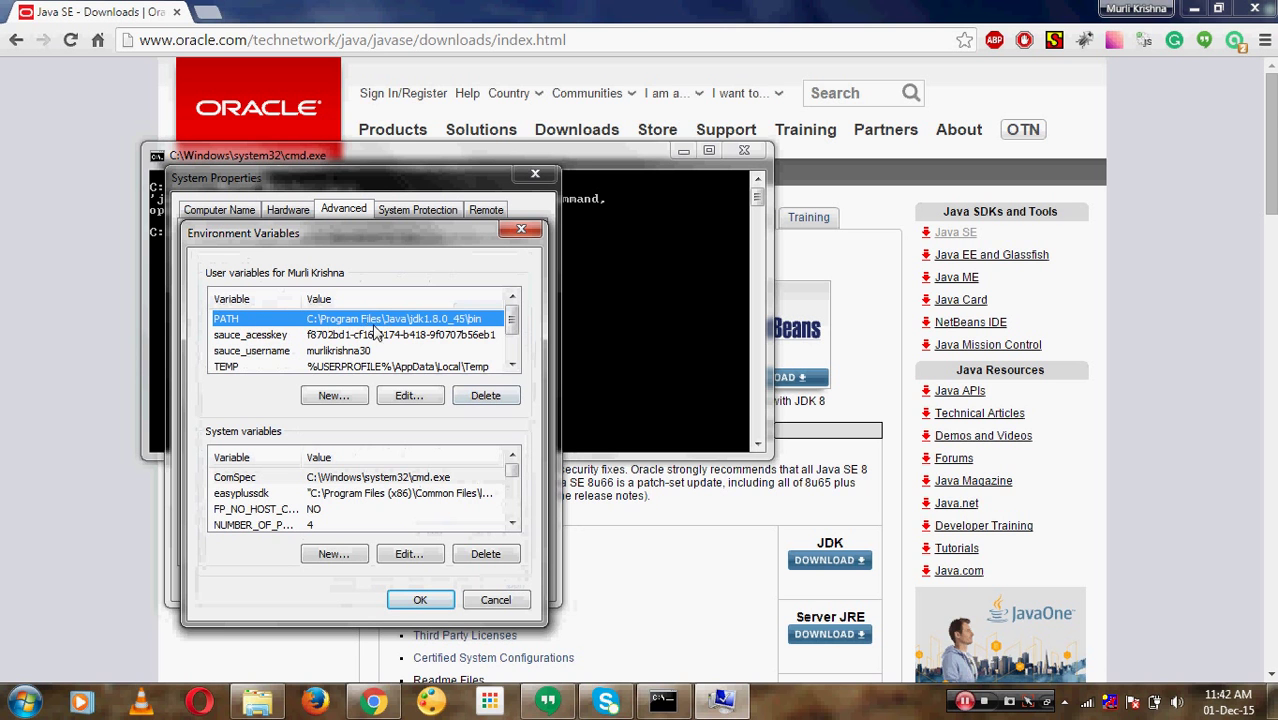
Step: Look through the user and system variables for the Path entries and start creating a new user variable
click(512, 366)
click(512, 366)
drag(512, 344, 513, 322)
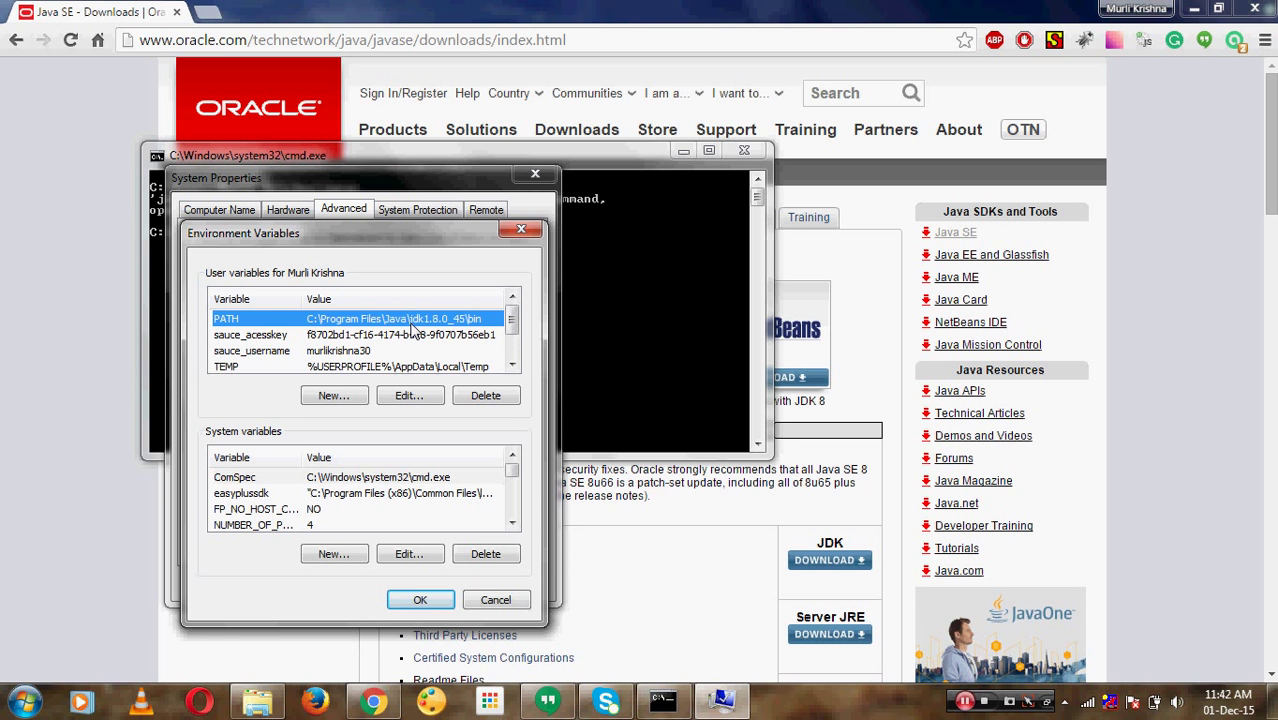
double_click(511, 365)
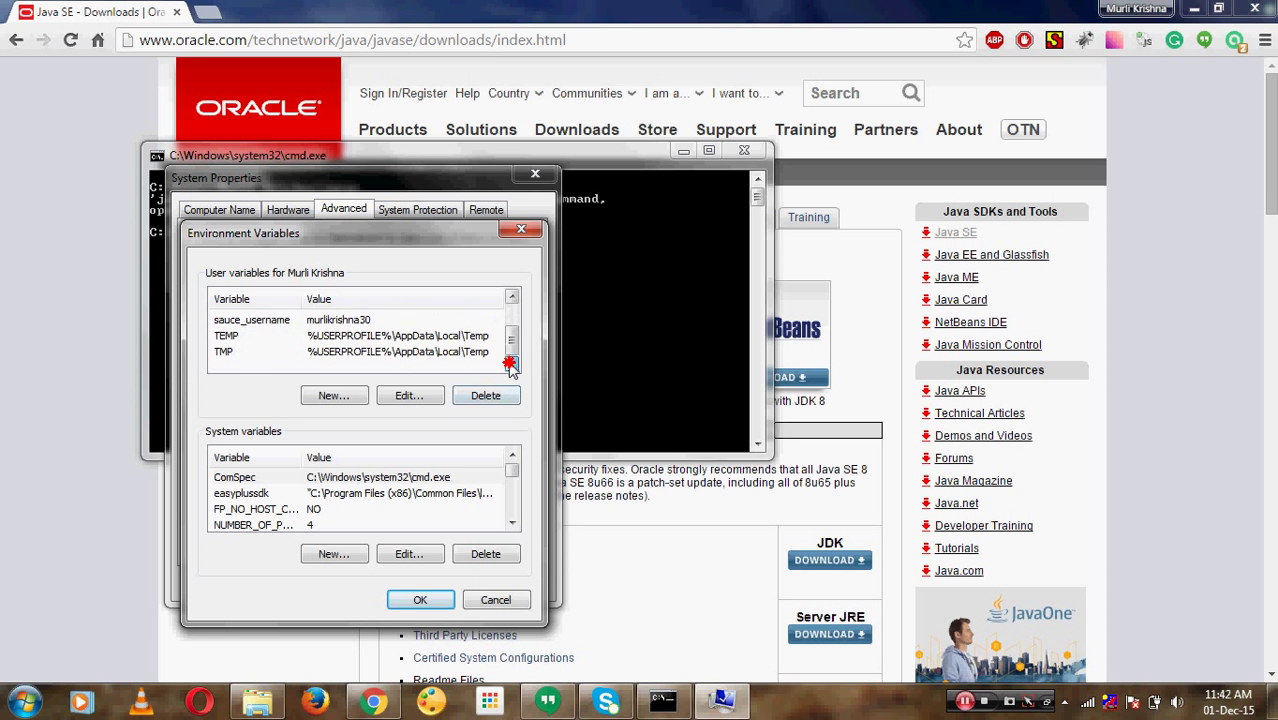
click(512, 522)
triple_click(512, 522)
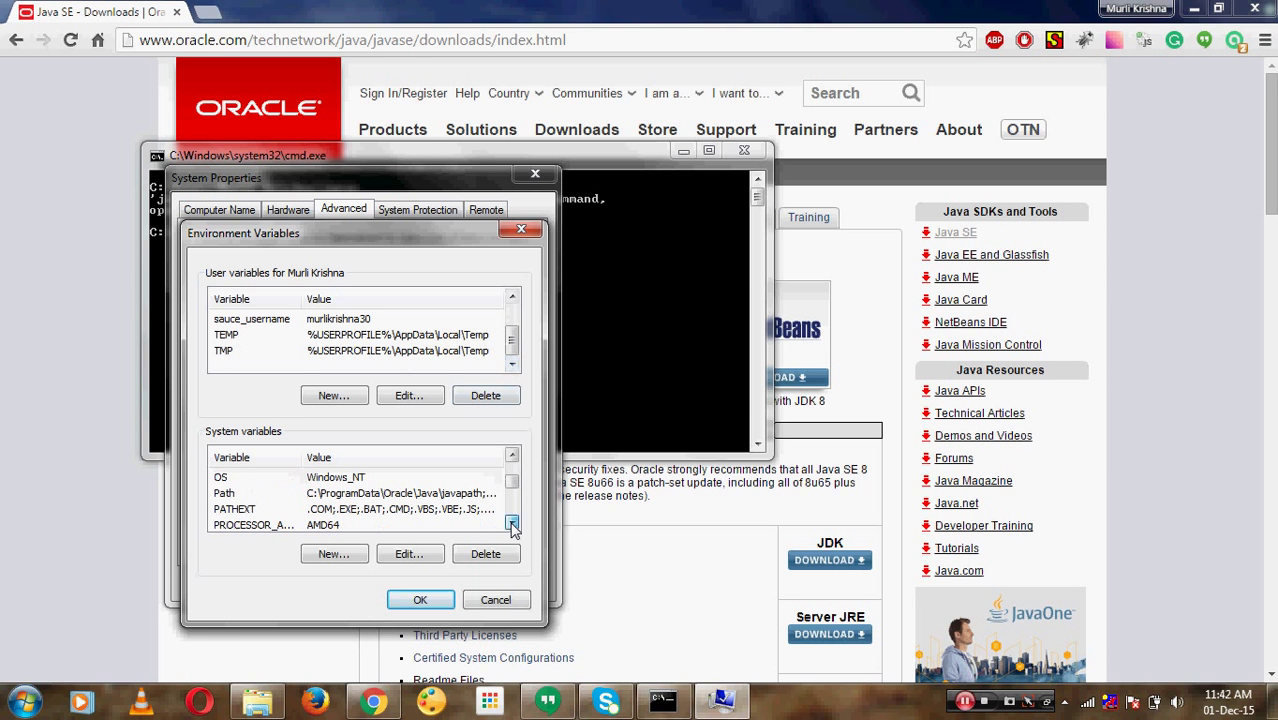
click(323, 395)
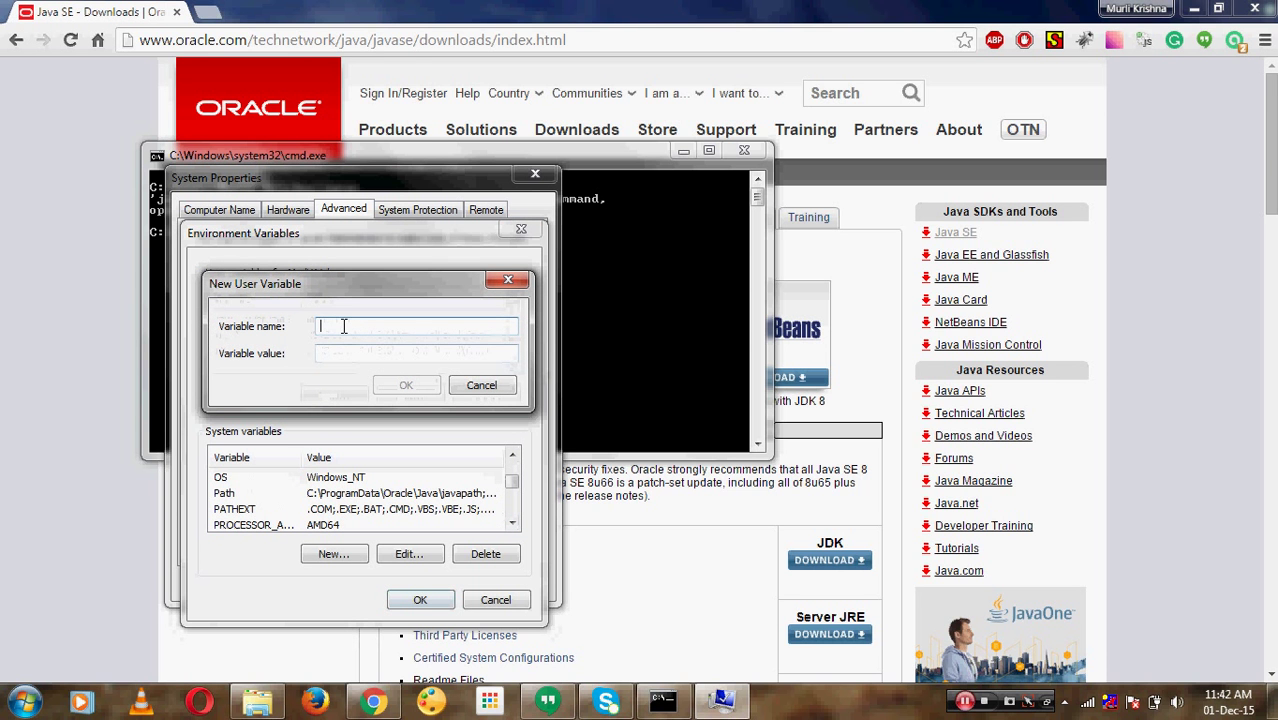
click(336, 354)
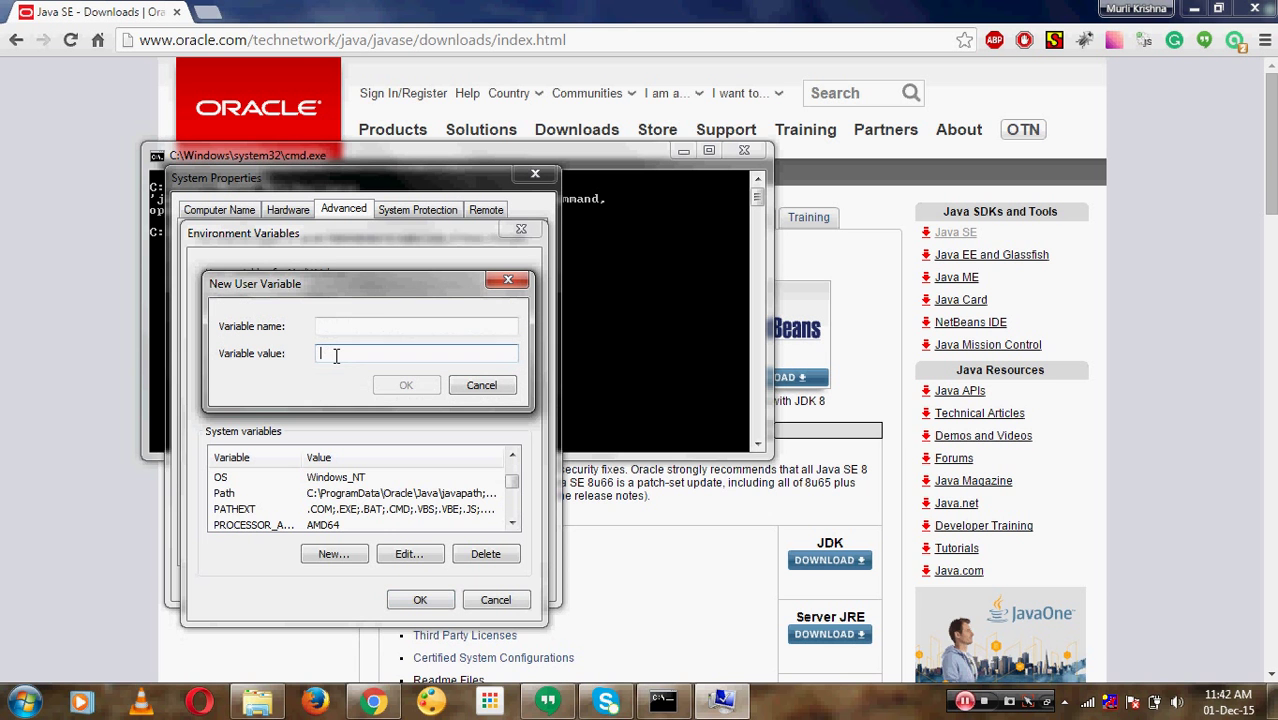
Step: Rename the Java1 folder in C:\Program Files back to Java, granting administrator permission for the change
click(25, 700)
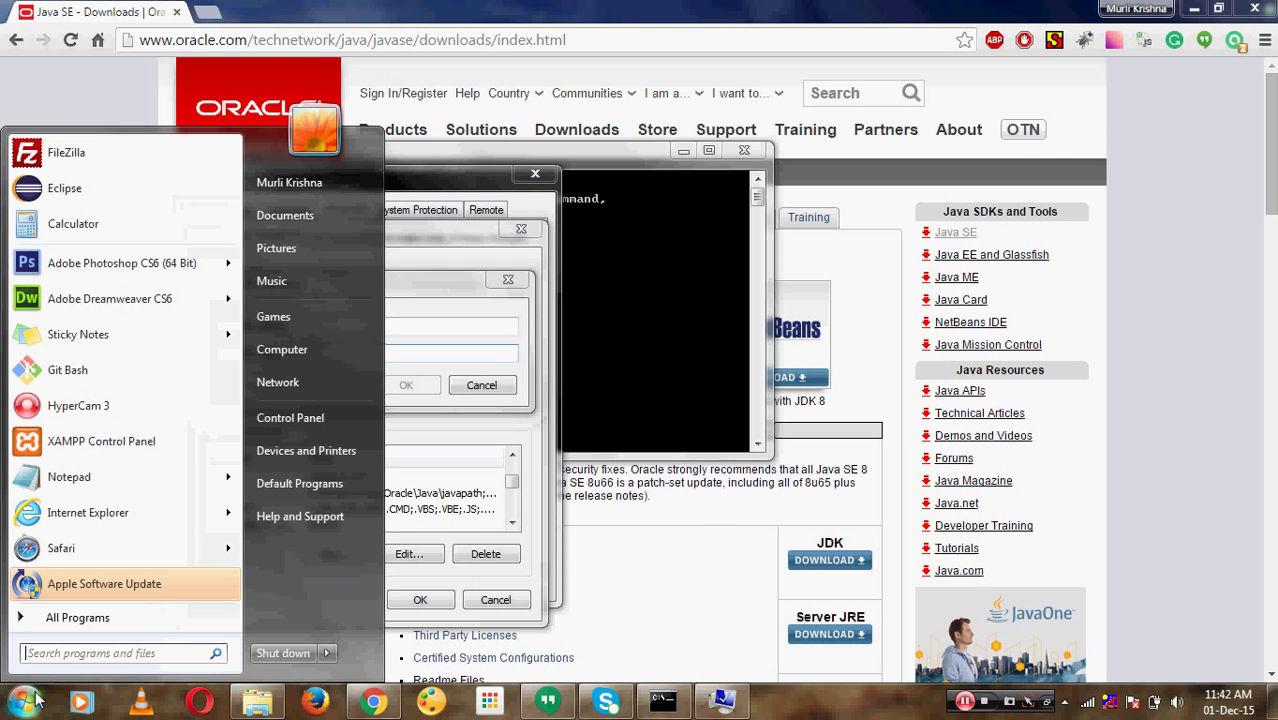
click(313, 355)
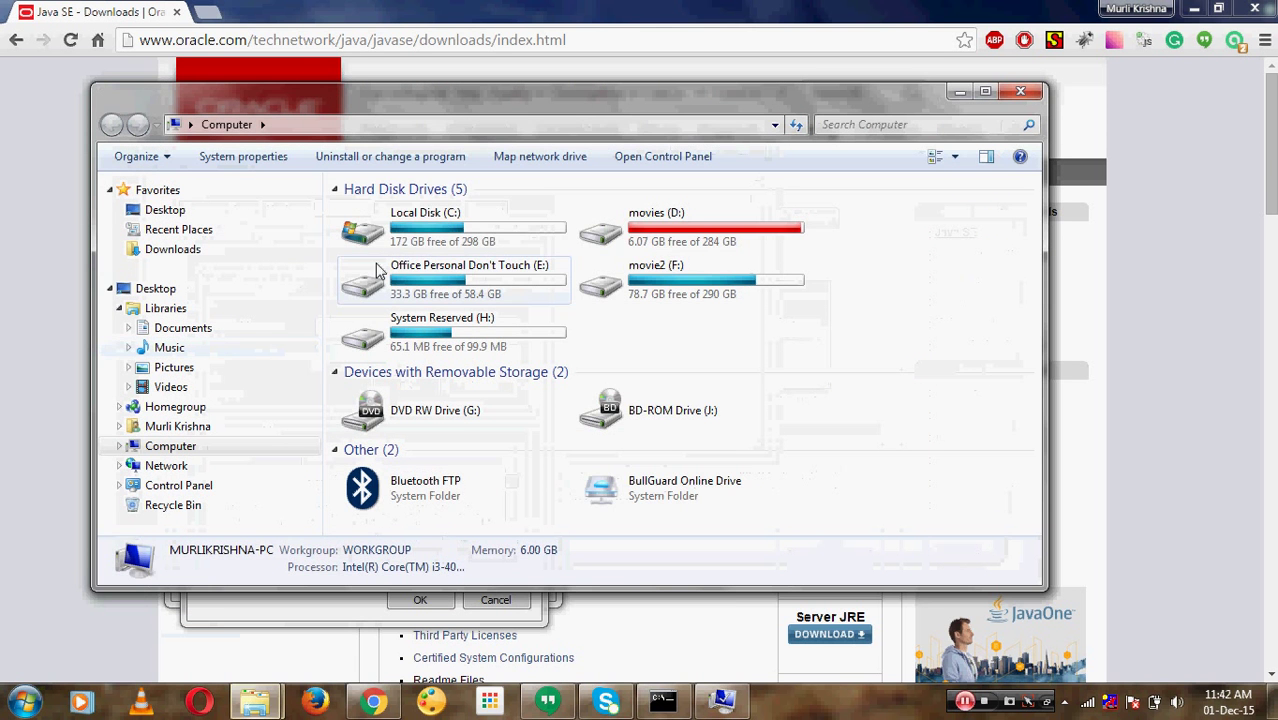
double_click(400, 222)
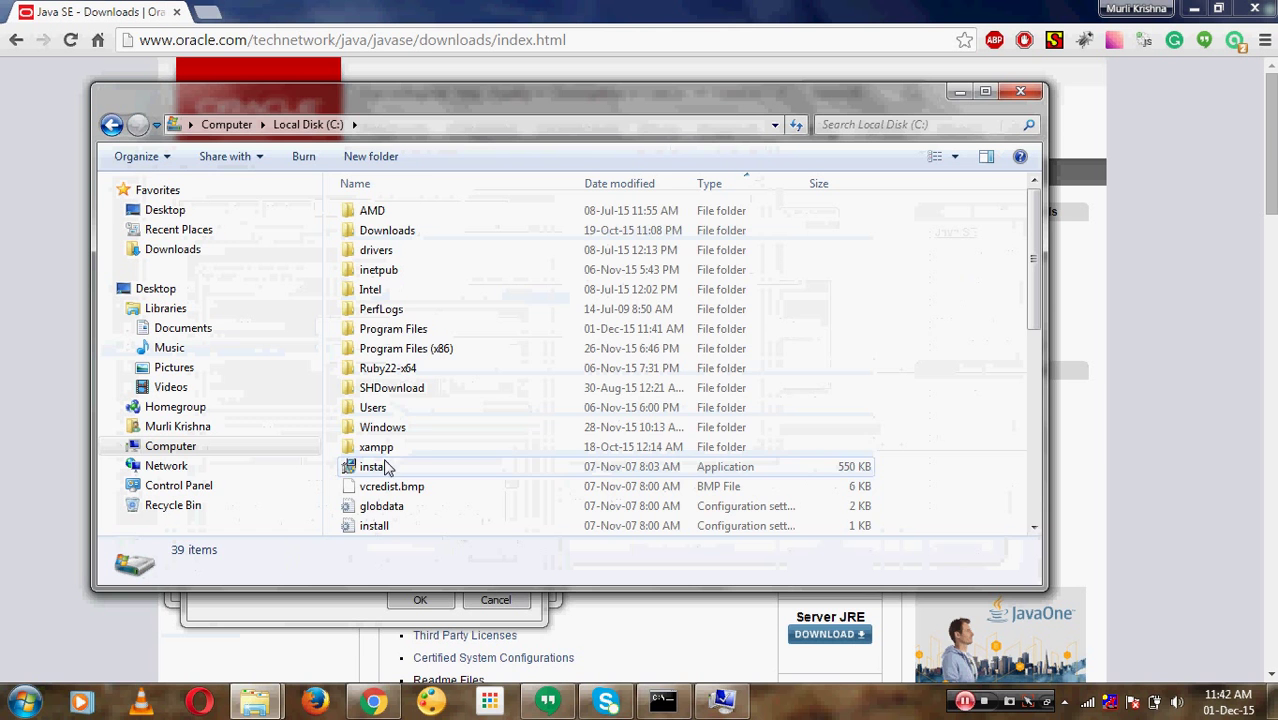
double_click(395, 330)
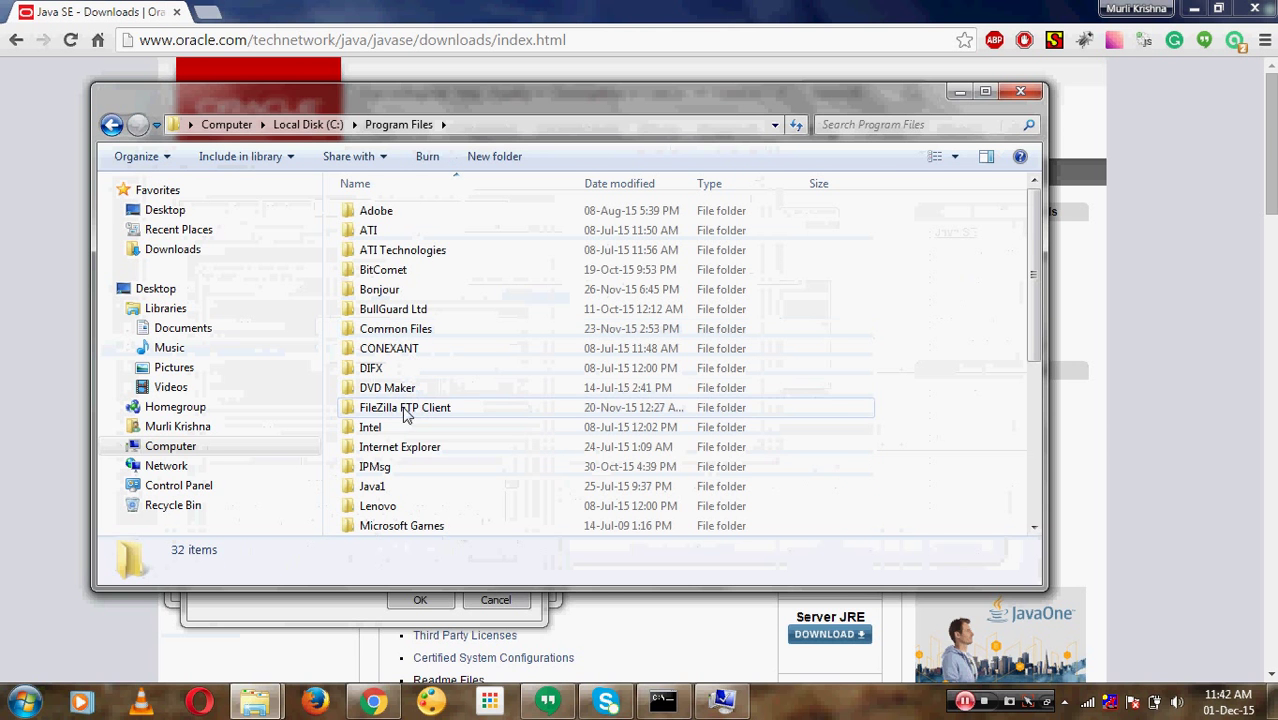
click(410, 410)
key(j)
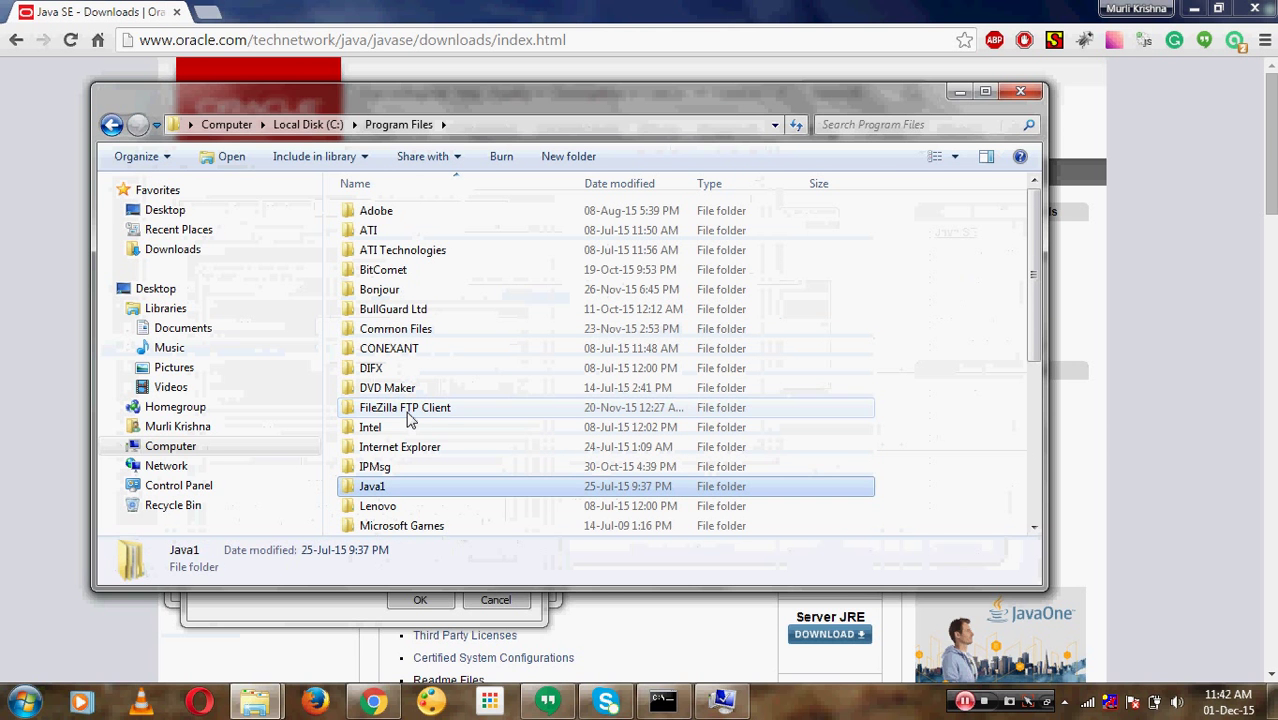
click(390, 486)
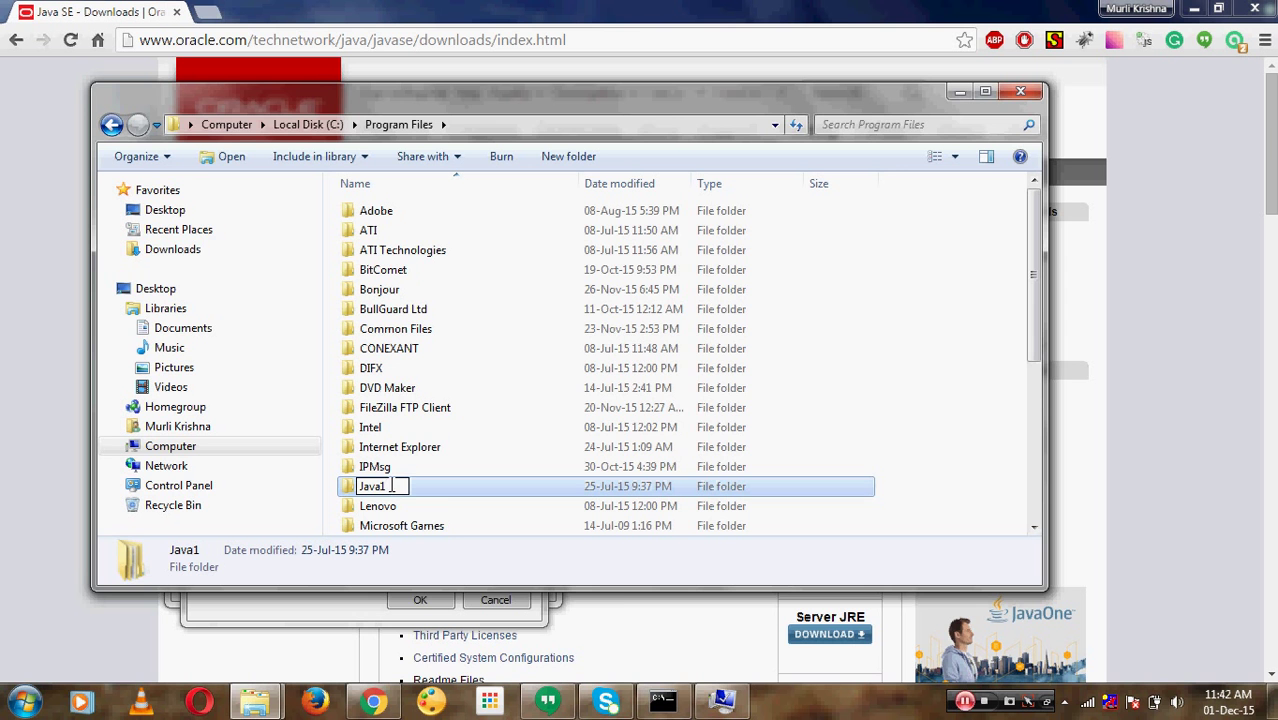
key(BackSpace)
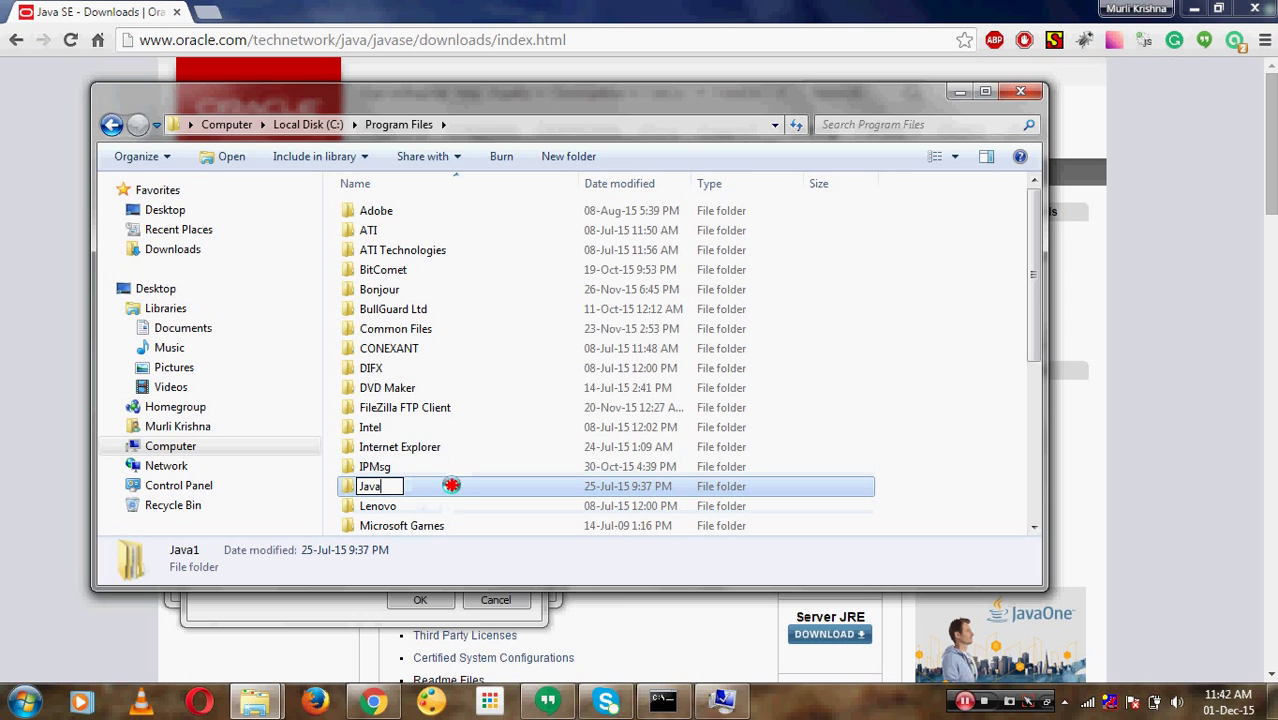
key(Return)
click(628, 427)
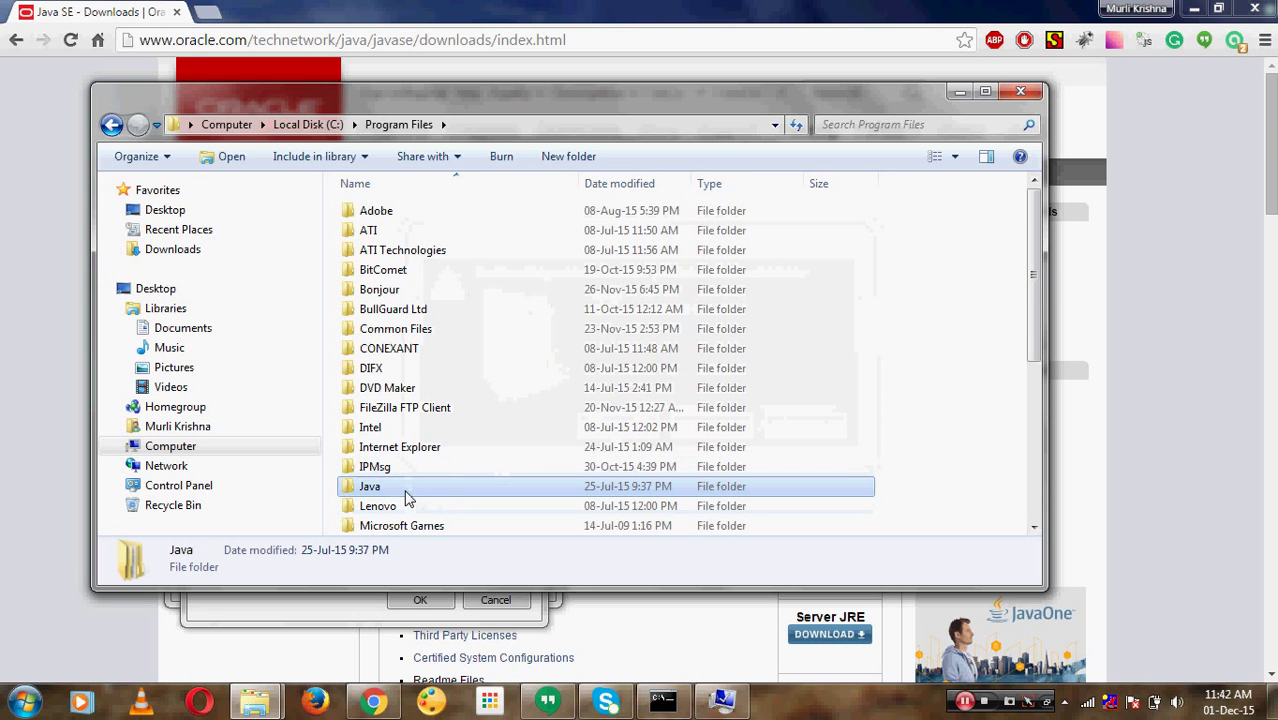
Step: Open the bin folder of jdk1.8.0_45 inside the Java folder and select its full path
double_click(456, 488)
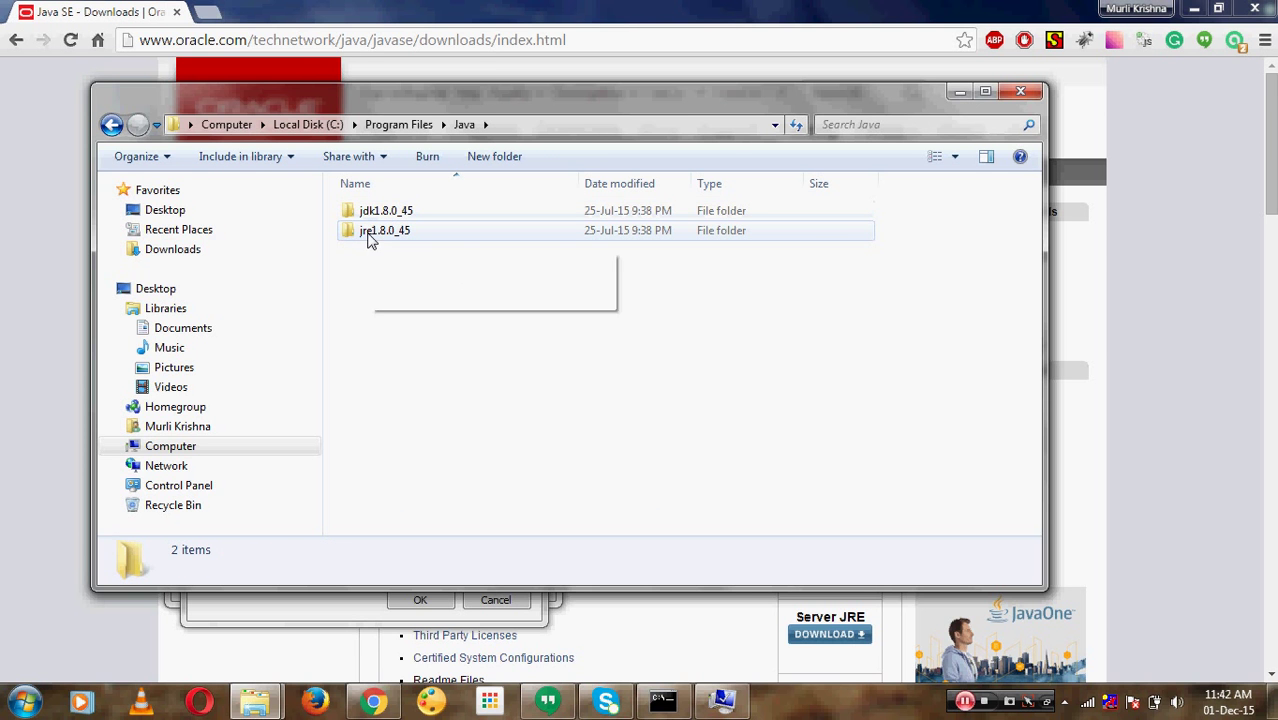
double_click(381, 216)
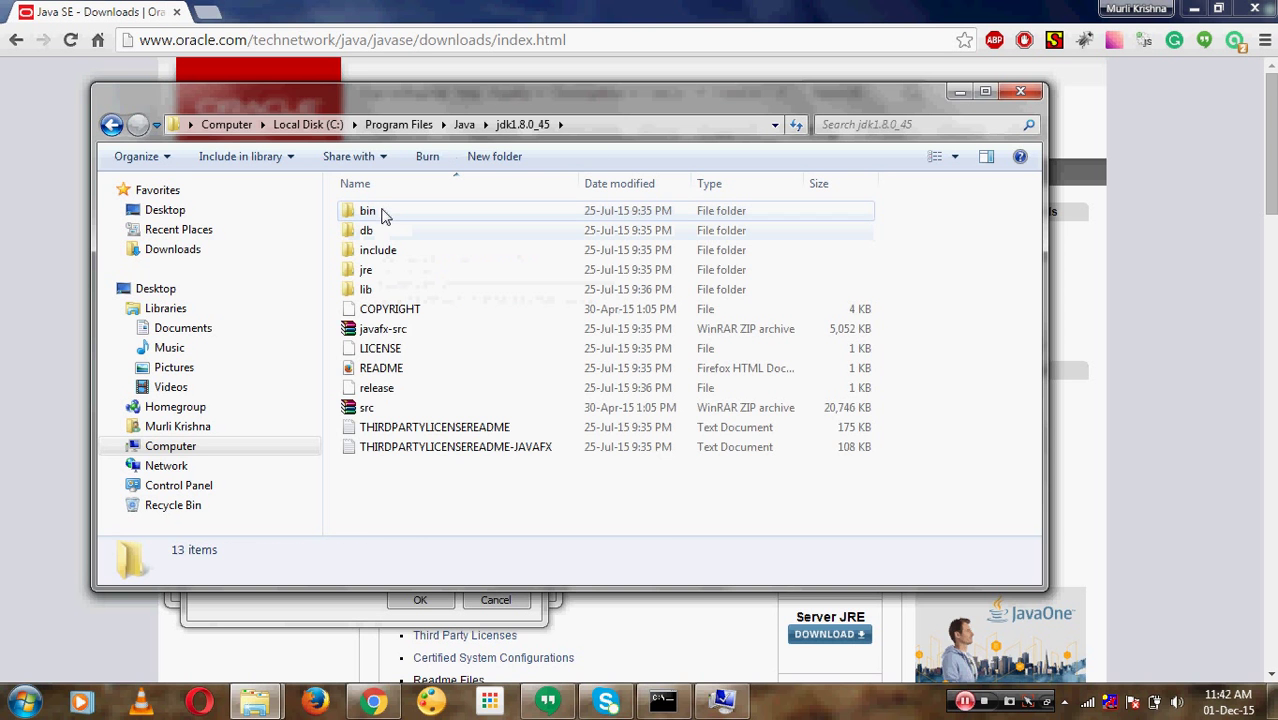
double_click(382, 212)
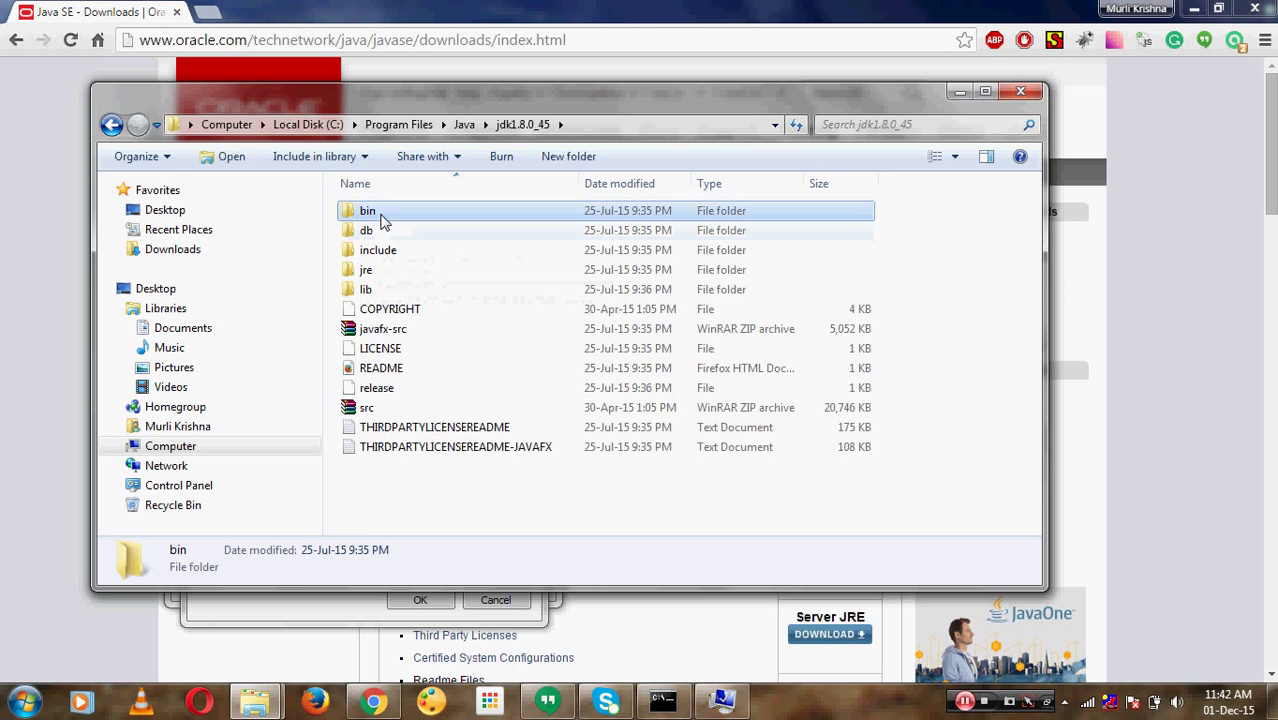
click(622, 126)
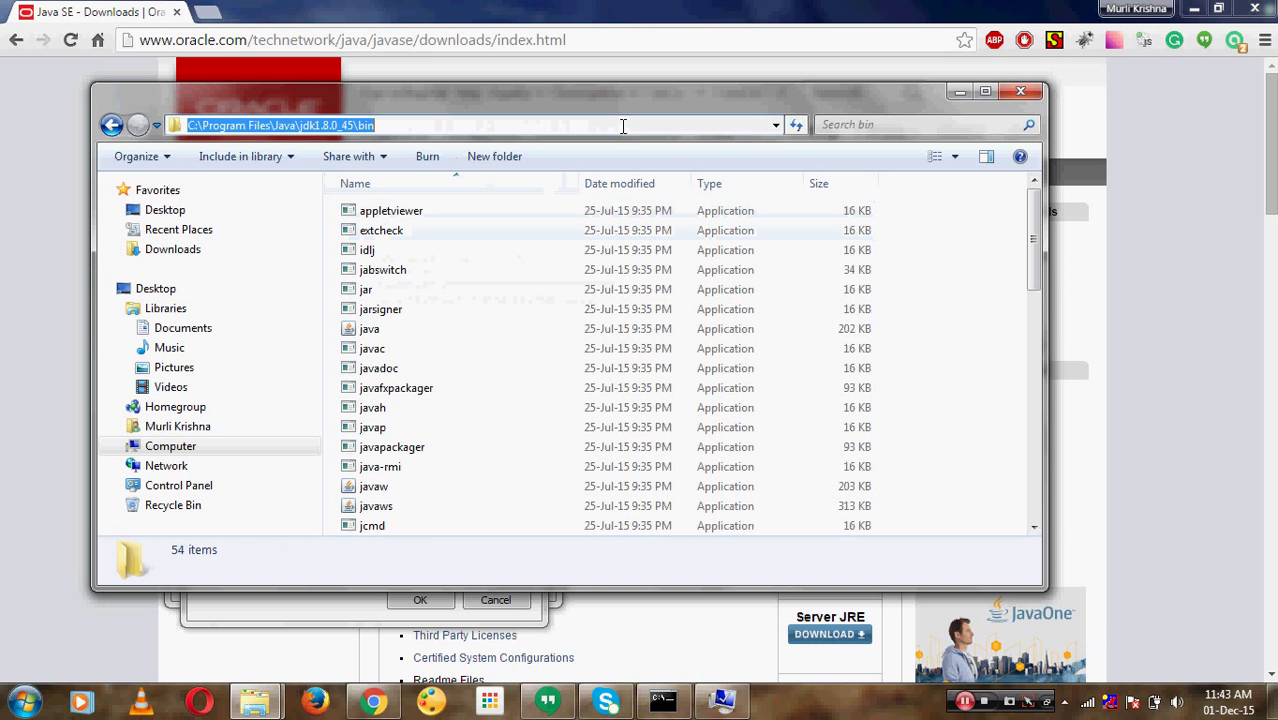
Step: Return to the environment variables, cancel the new user variable and examine the existing PATH entry in the user variables
click(373, 700)
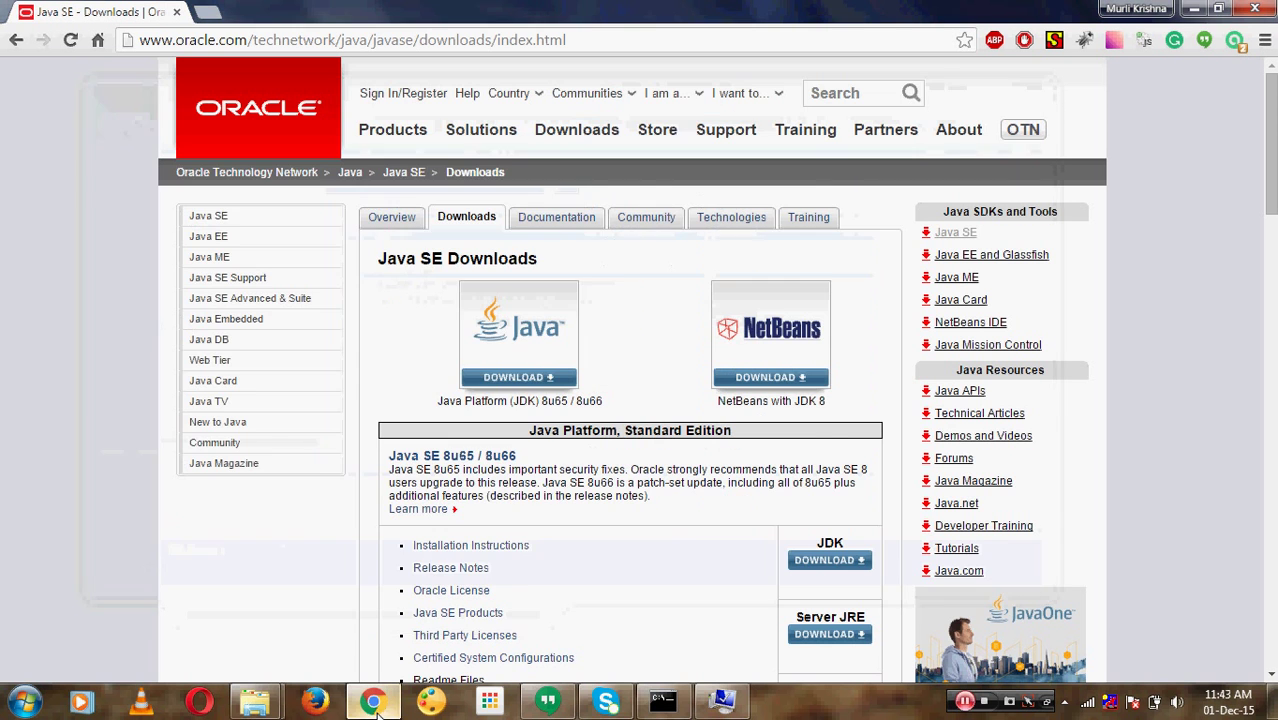
click(724, 700)
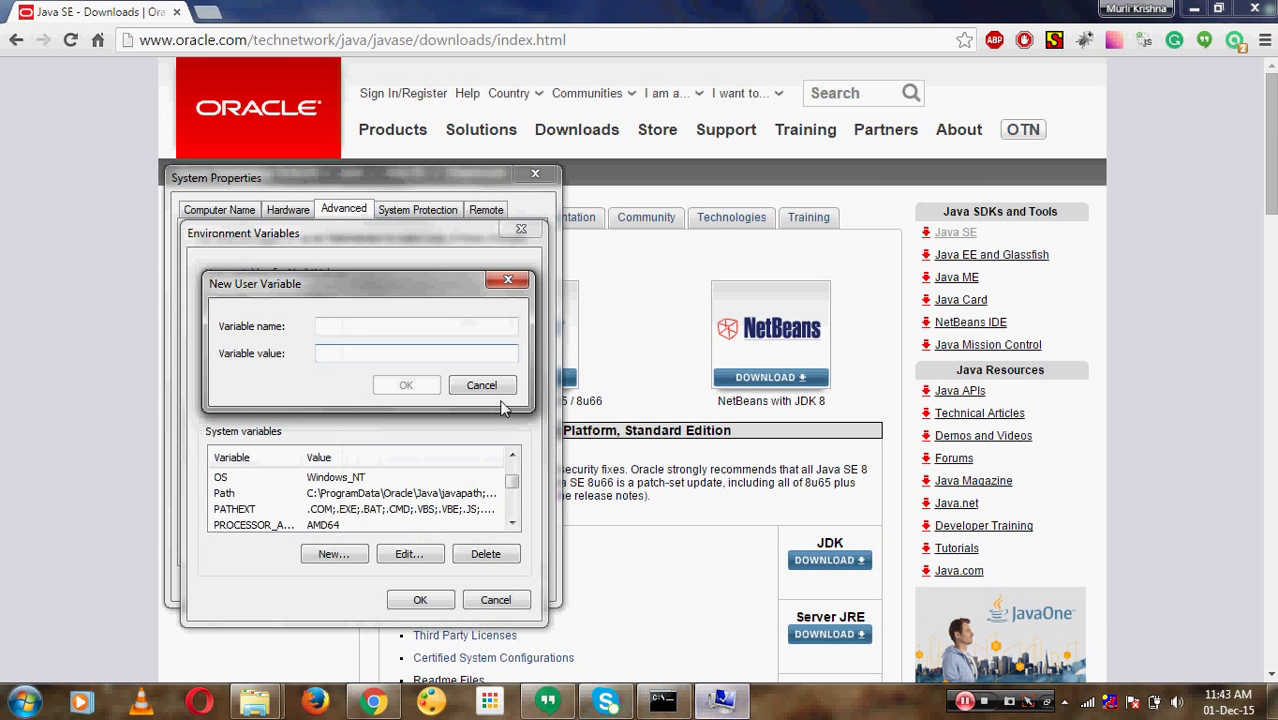
click(492, 387)
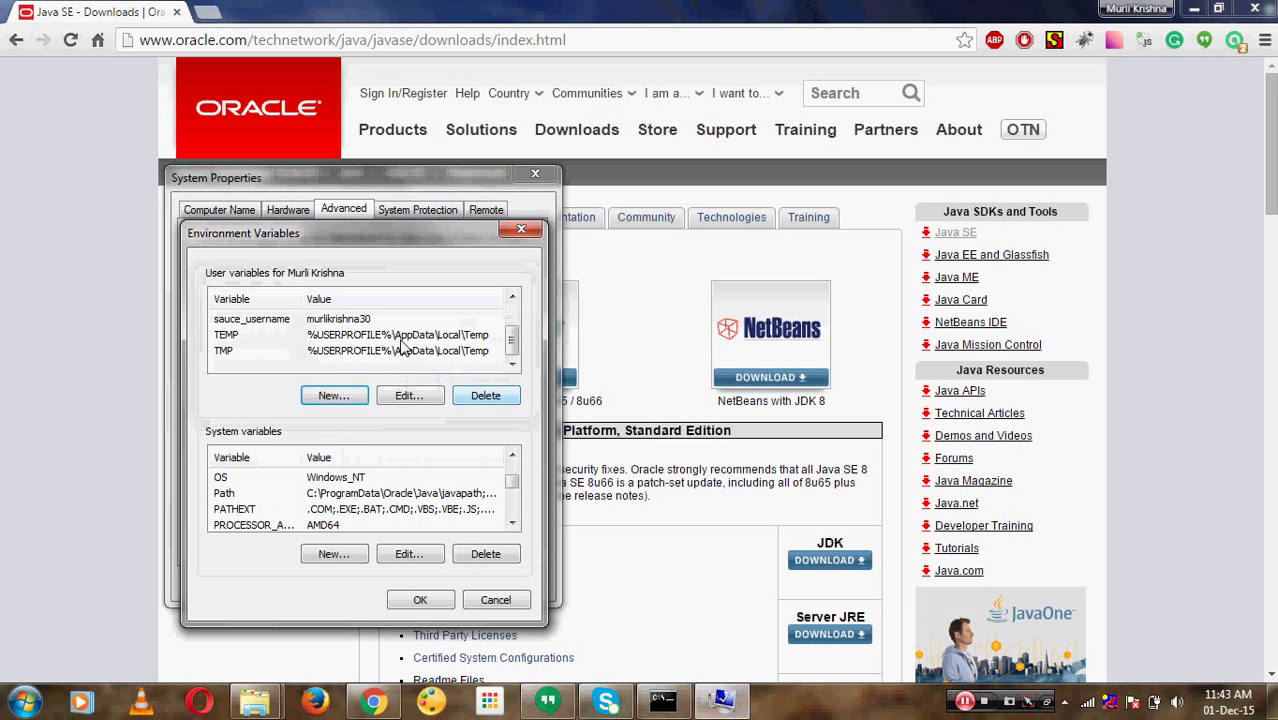
click(510, 298)
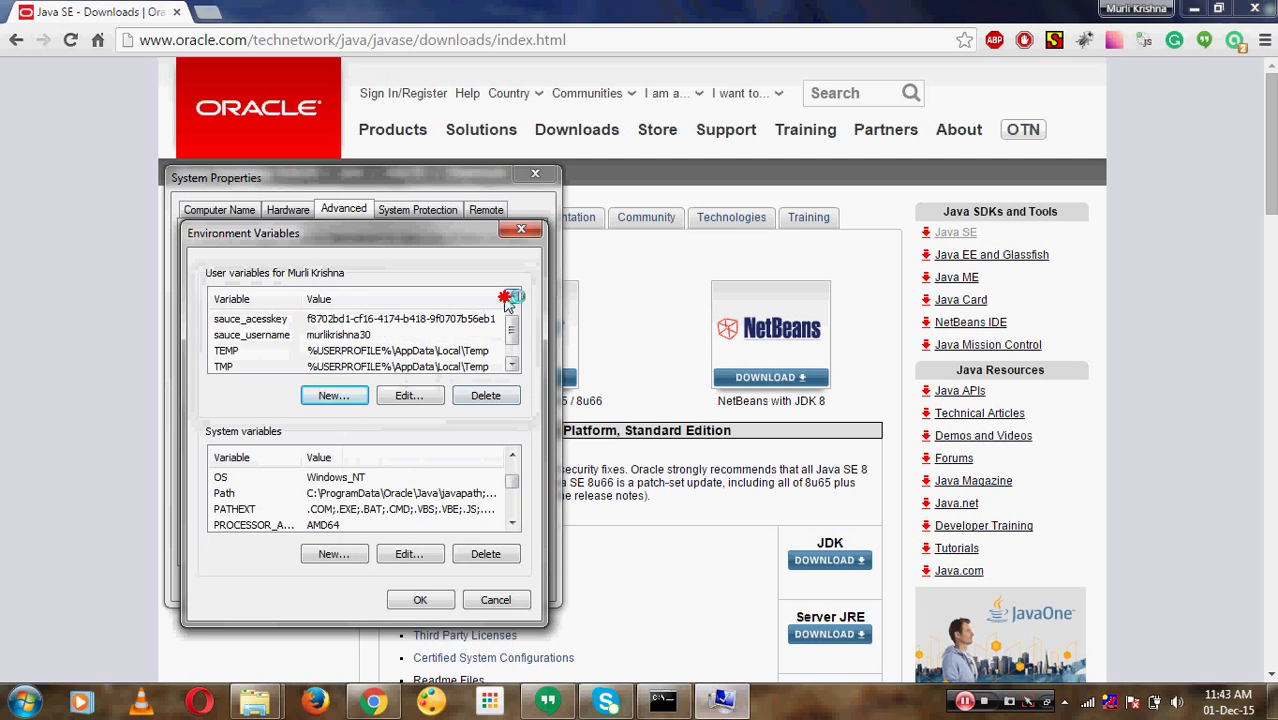
click(510, 298)
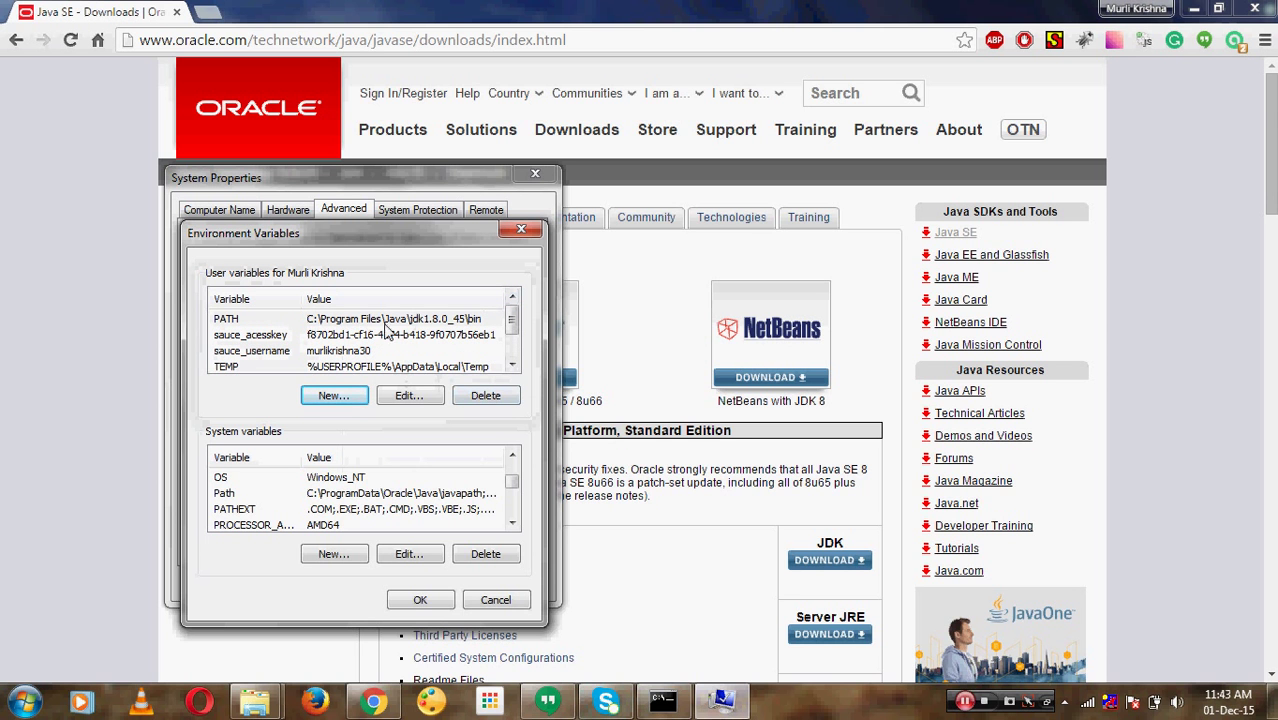
click(476, 322)
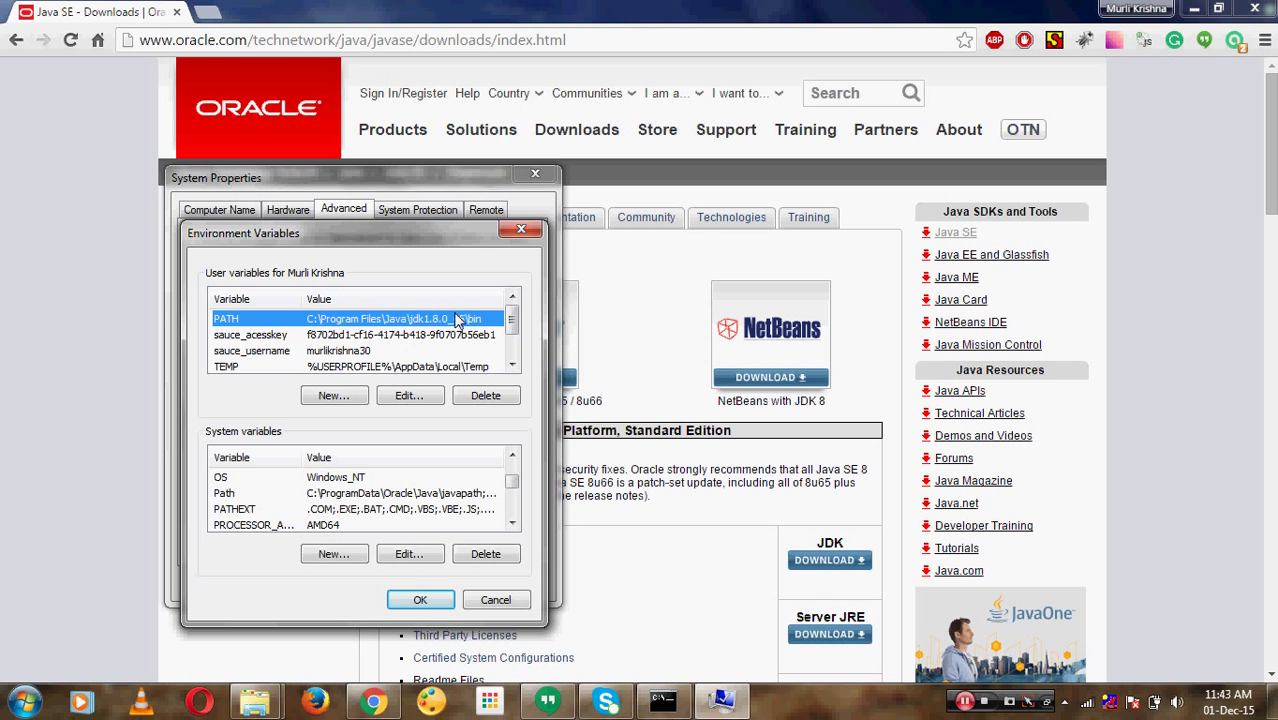
Step: Browse to C:\Program Files\Java and look inside the jdk1.8.0_45 folder
click(25, 701)
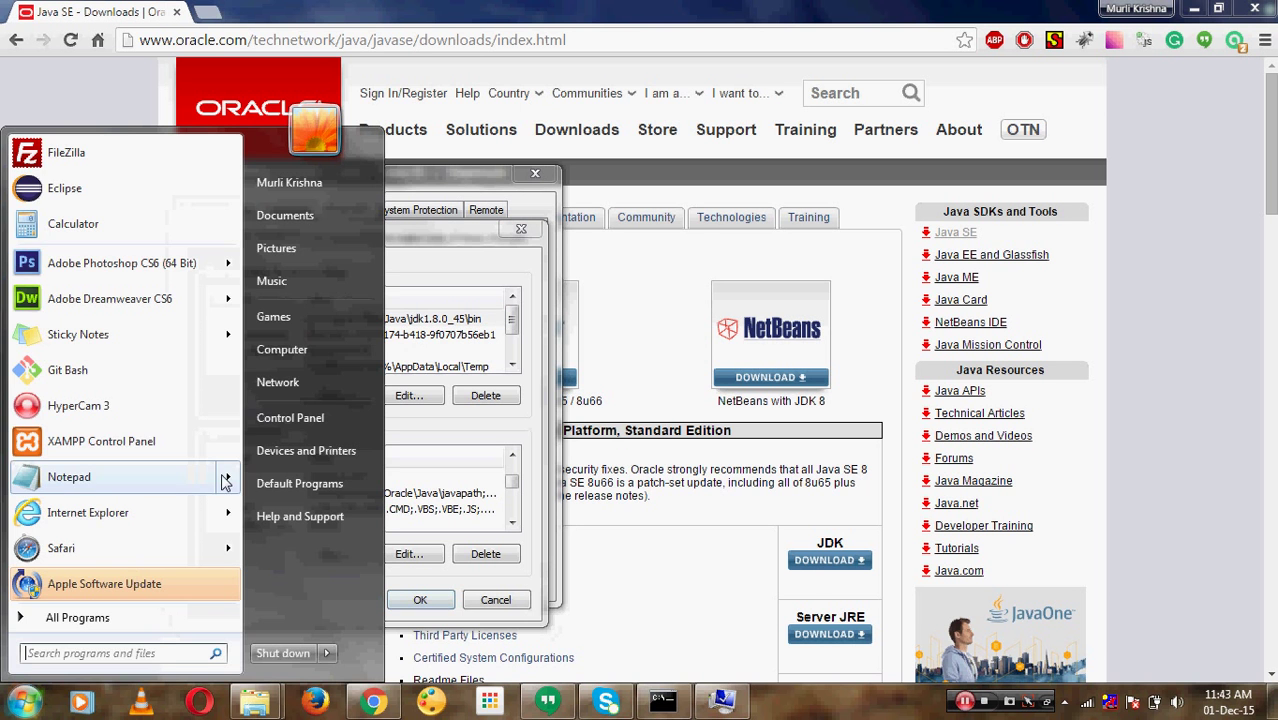
click(310, 360)
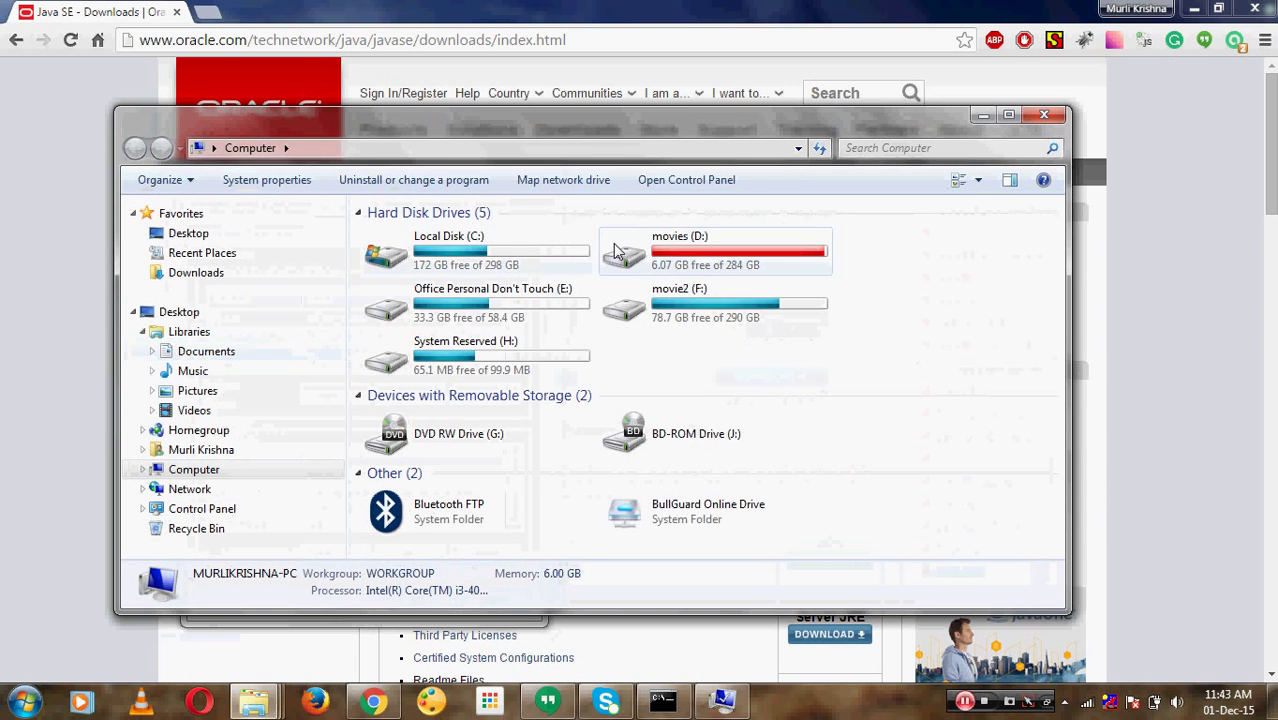
double_click(545, 248)
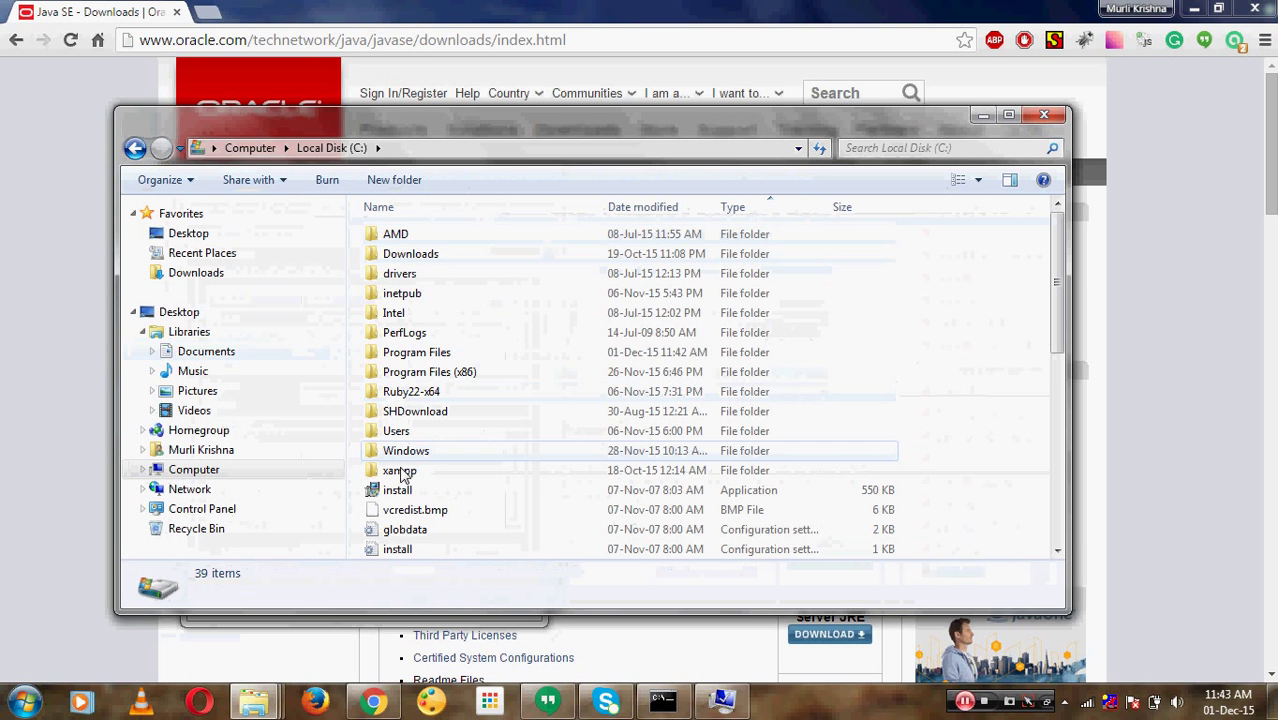
click(422, 356)
double_click(422, 360)
click(428, 316)
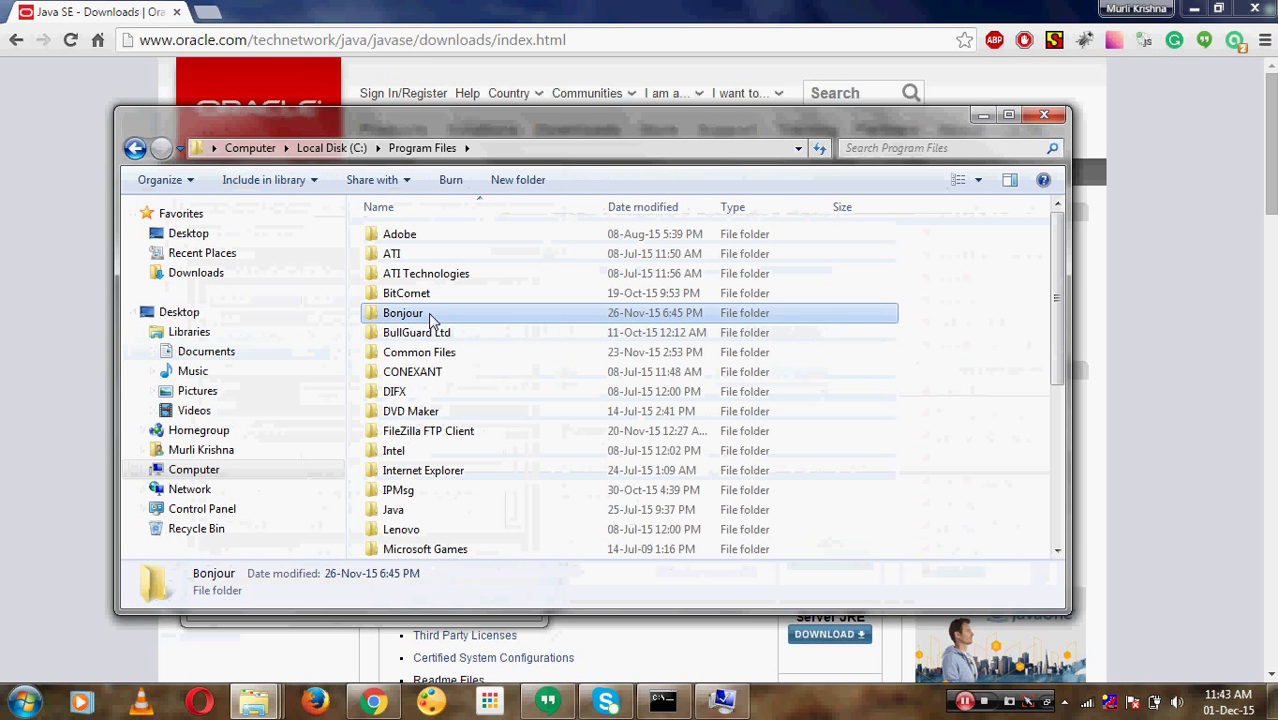
key(j)
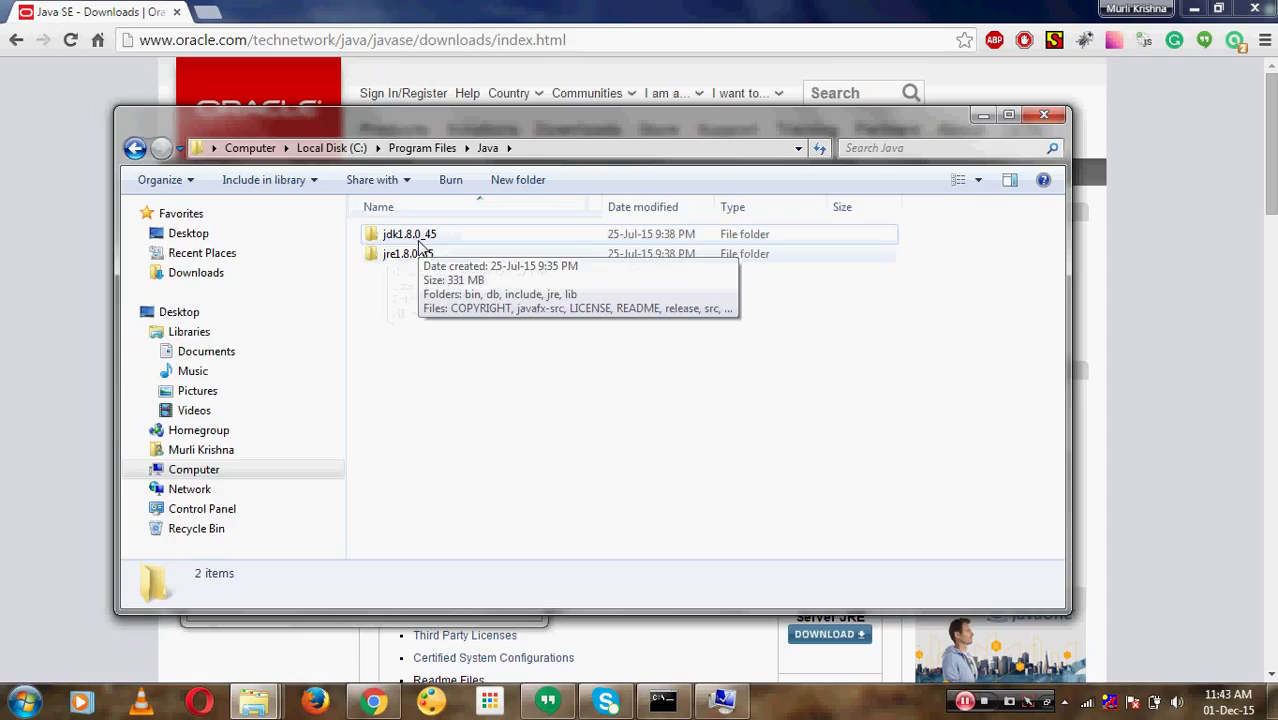
double_click(418, 240)
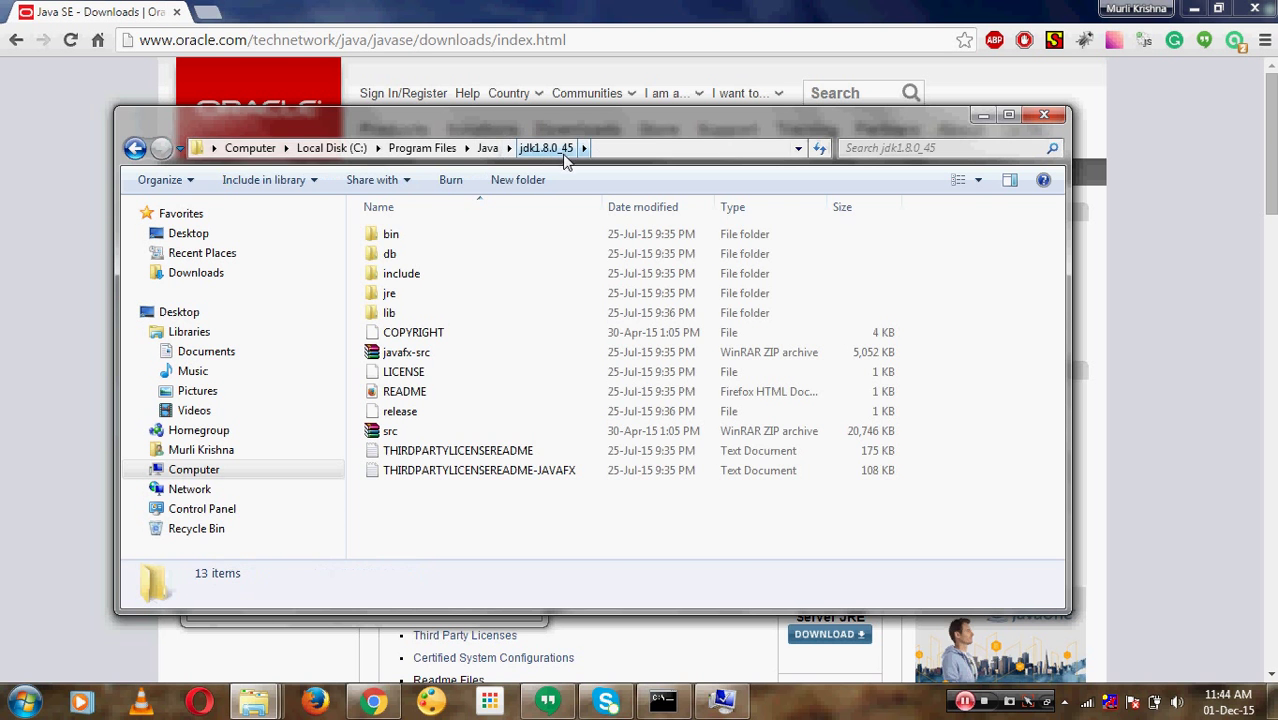
Step: Go back to the Java folder, open the bin folder of jre1.8.0_45 and select its full path
click(134, 150)
double_click(420, 254)
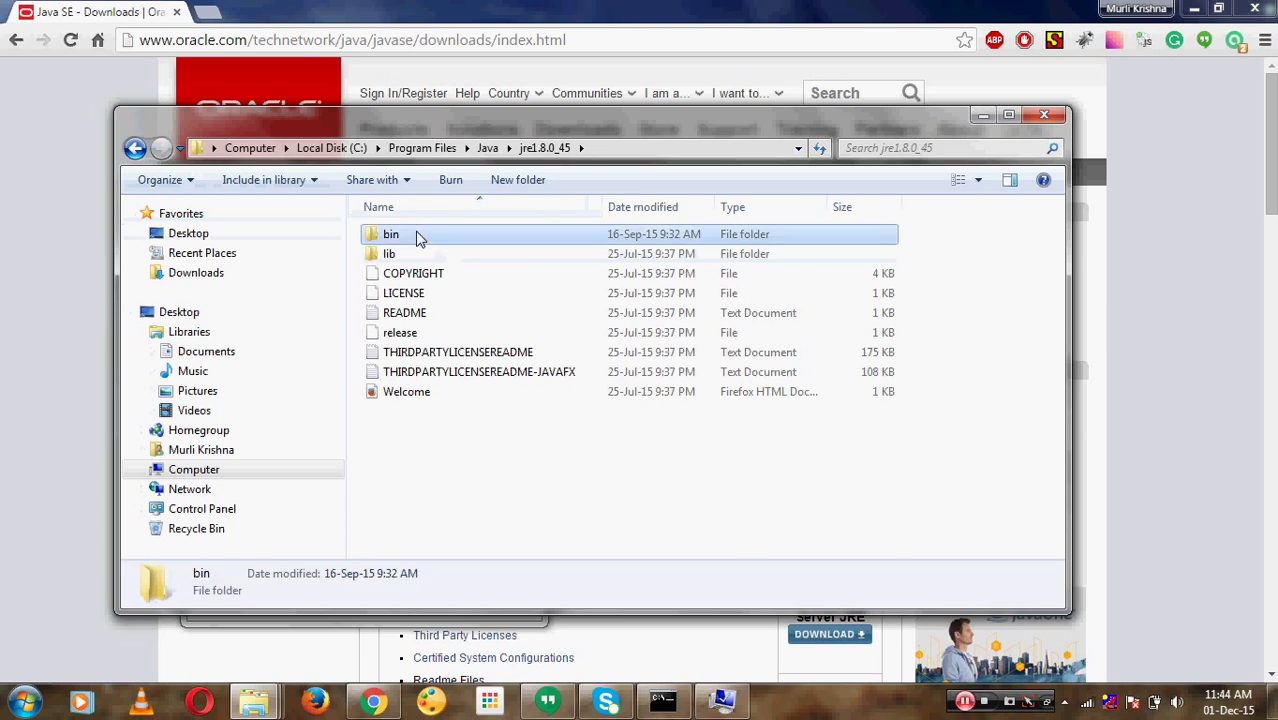
double_click(419, 237)
click(652, 150)
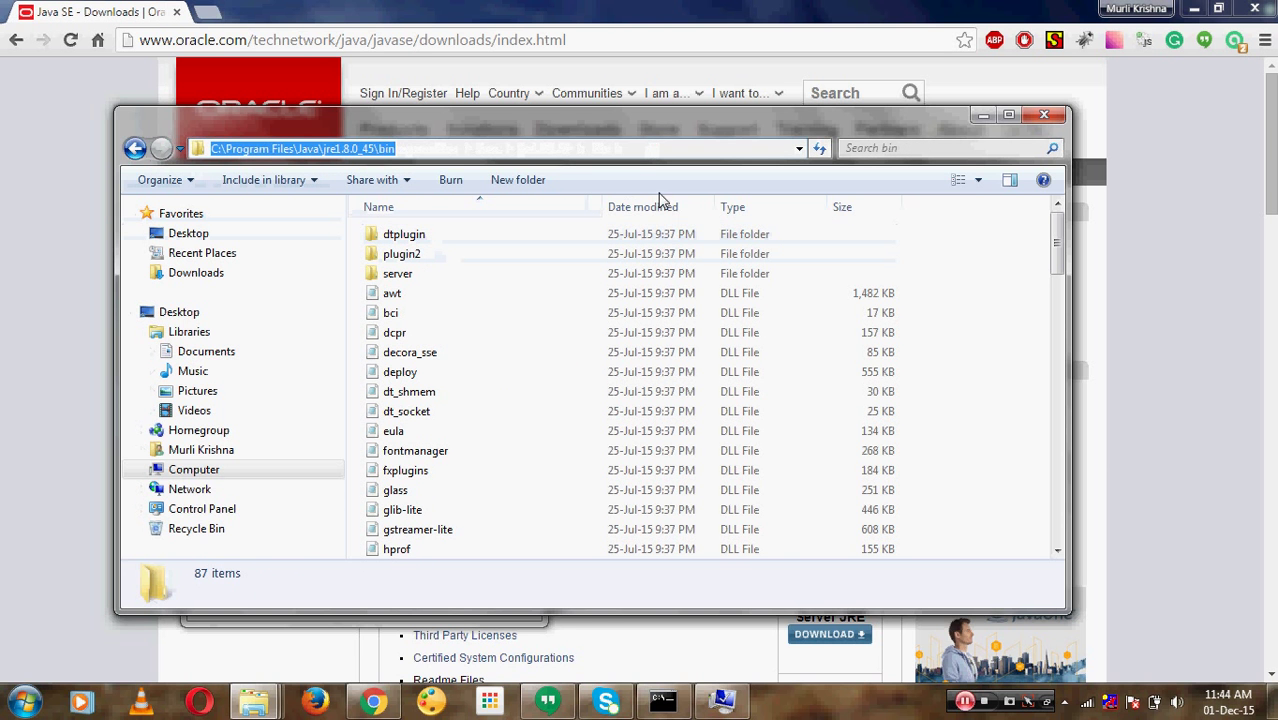
Step: Close the file browser window, the environment variables and the system properties
click(1044, 117)
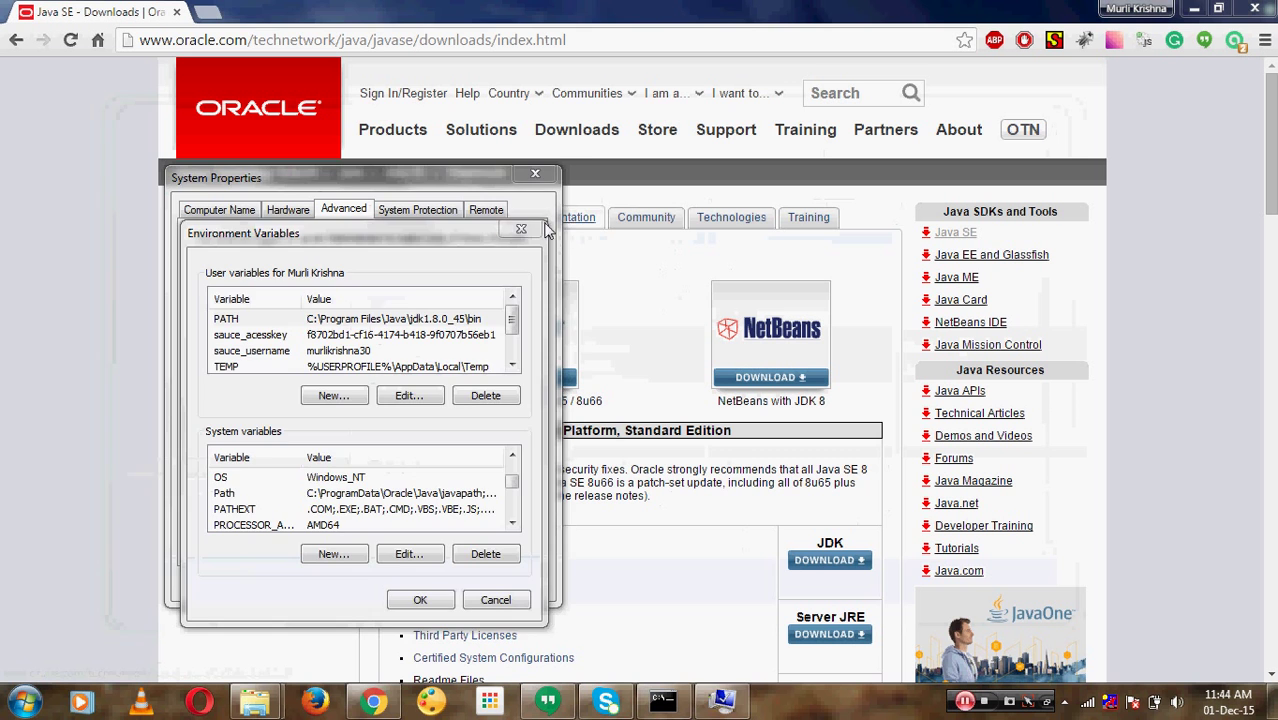
click(521, 229)
click(535, 174)
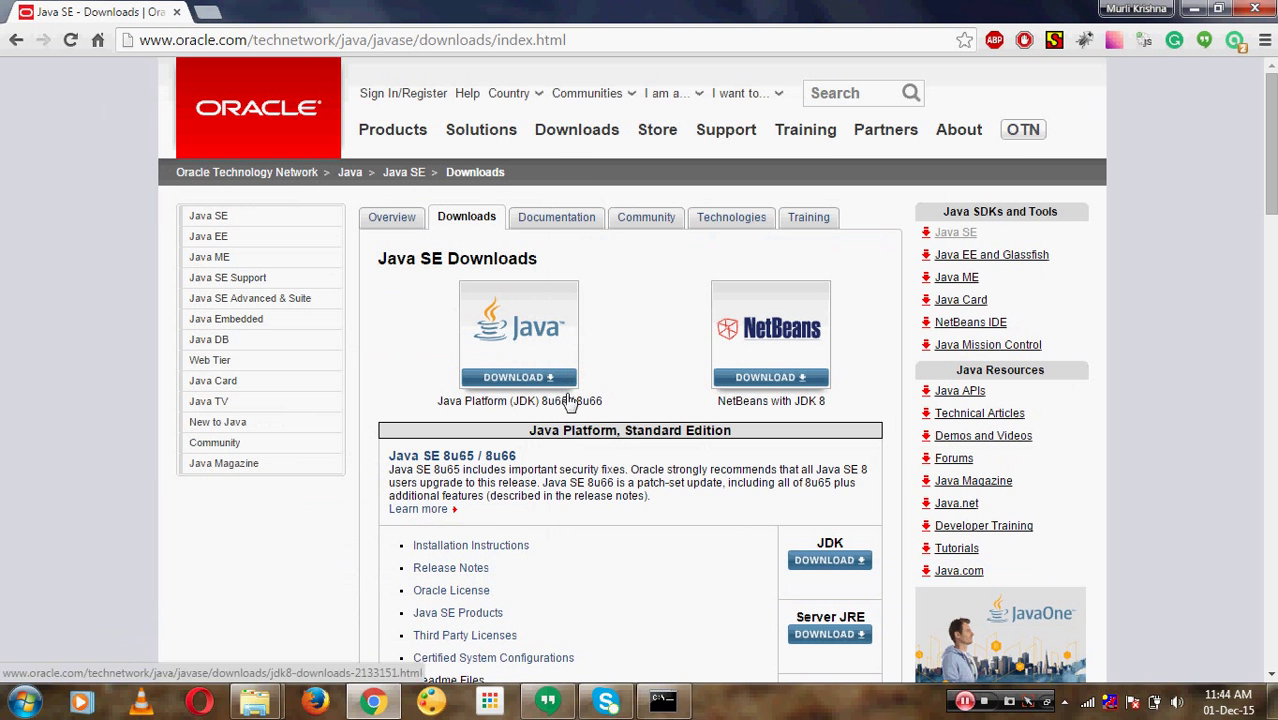
Step: Open the Java Platform (JDK) 8u65 / 8u66 download page and accept the license agreement for Java SE Development Kit 8u65
click(518, 378)
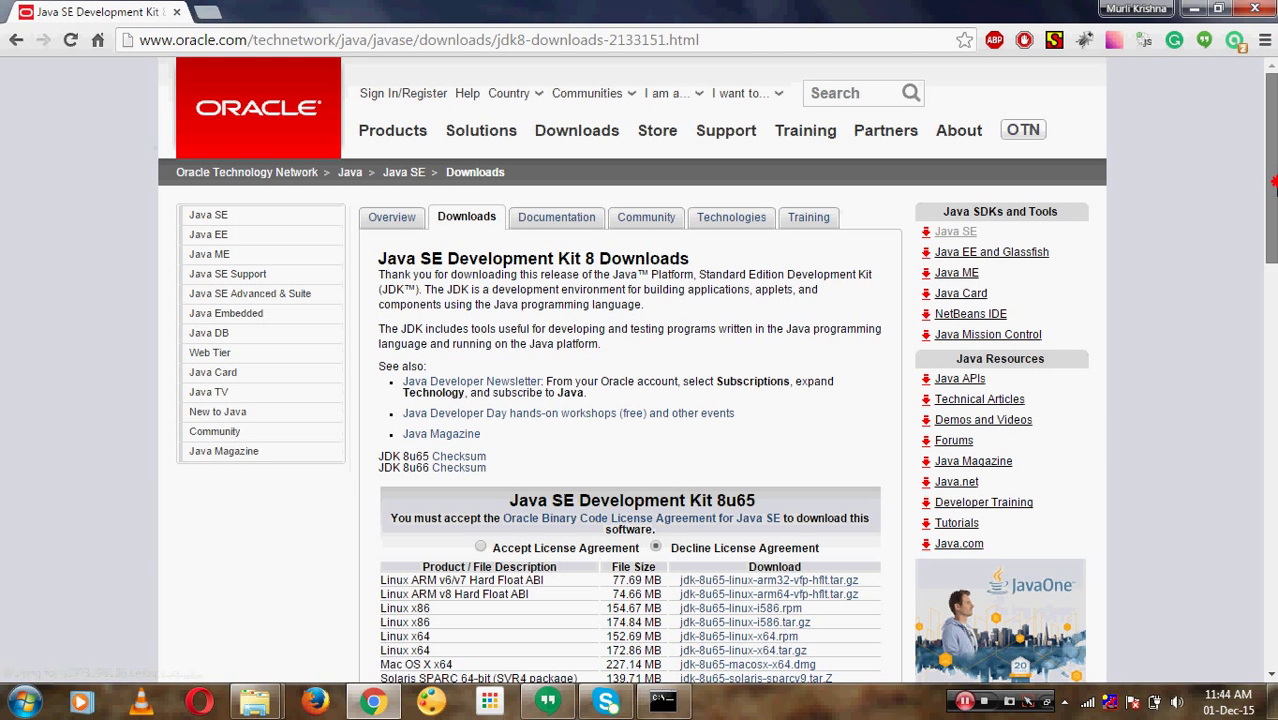
drag(1272, 187, 1274, 285)
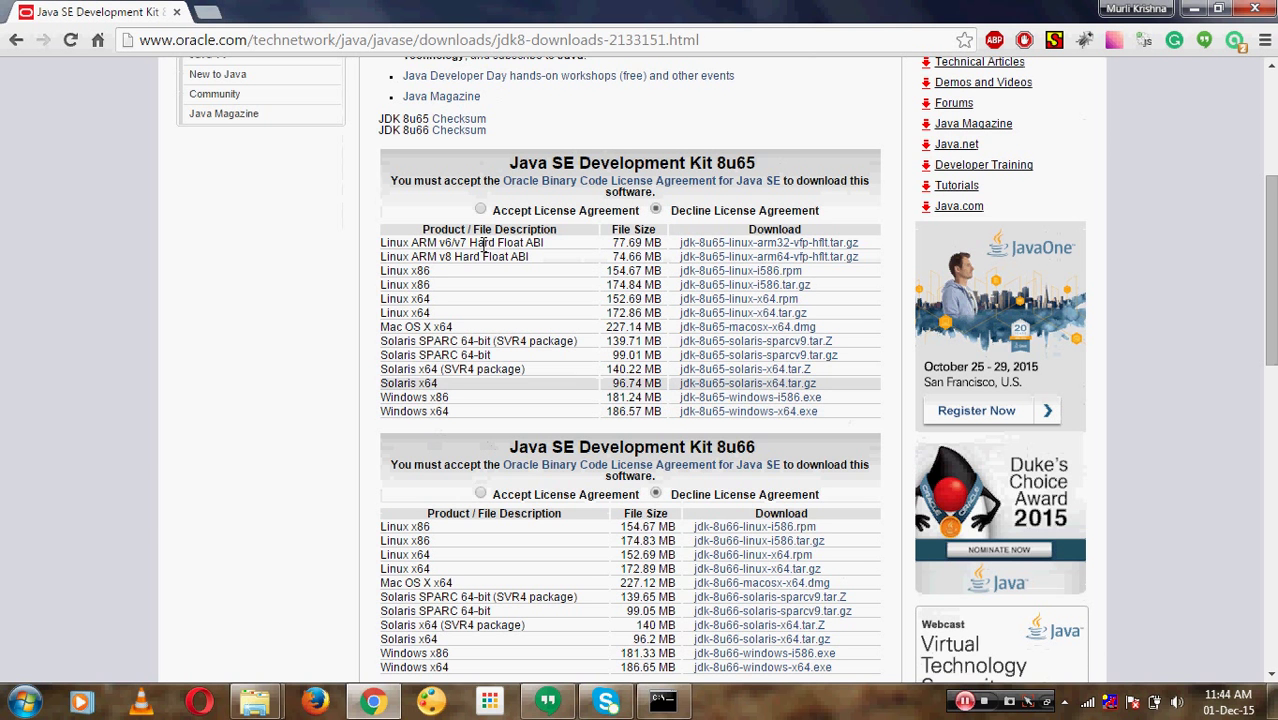
click(481, 211)
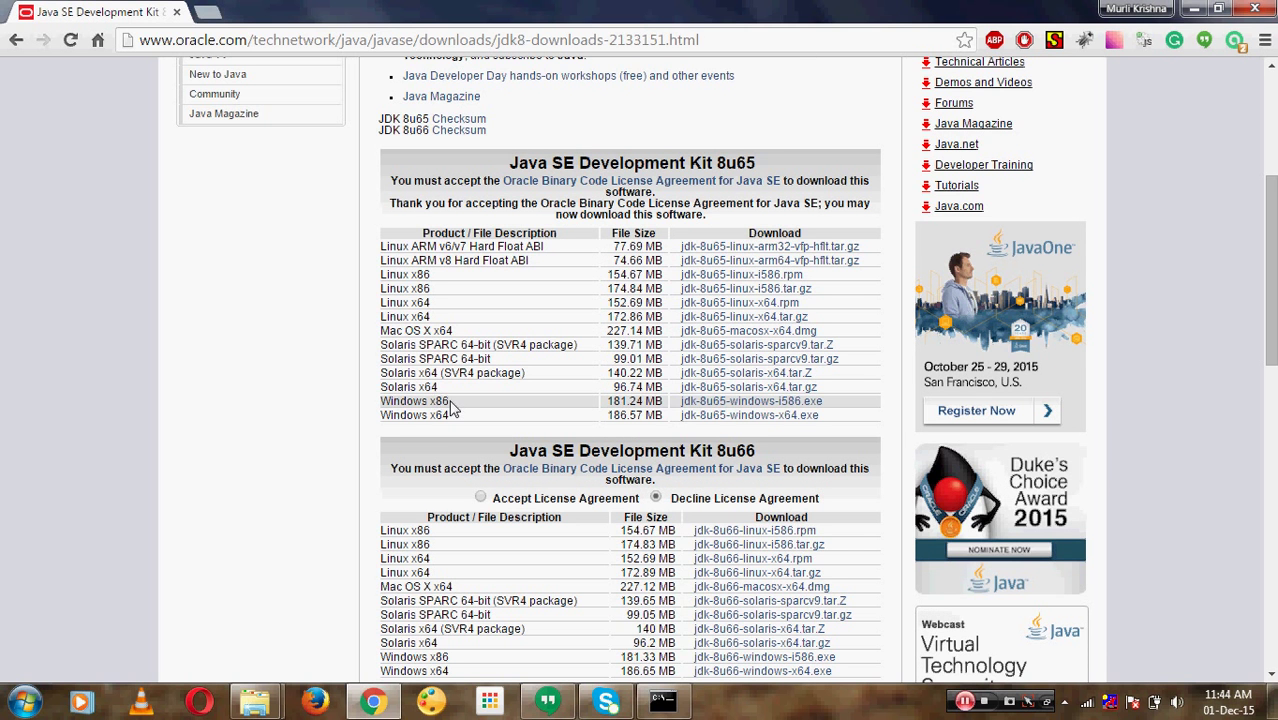
Step: Download the Windows x64 installer jdk-8u65-windows-x64.exe from the Java SE Development Kit 8u65 list
drag(450, 407, 430, 401)
click(455, 420)
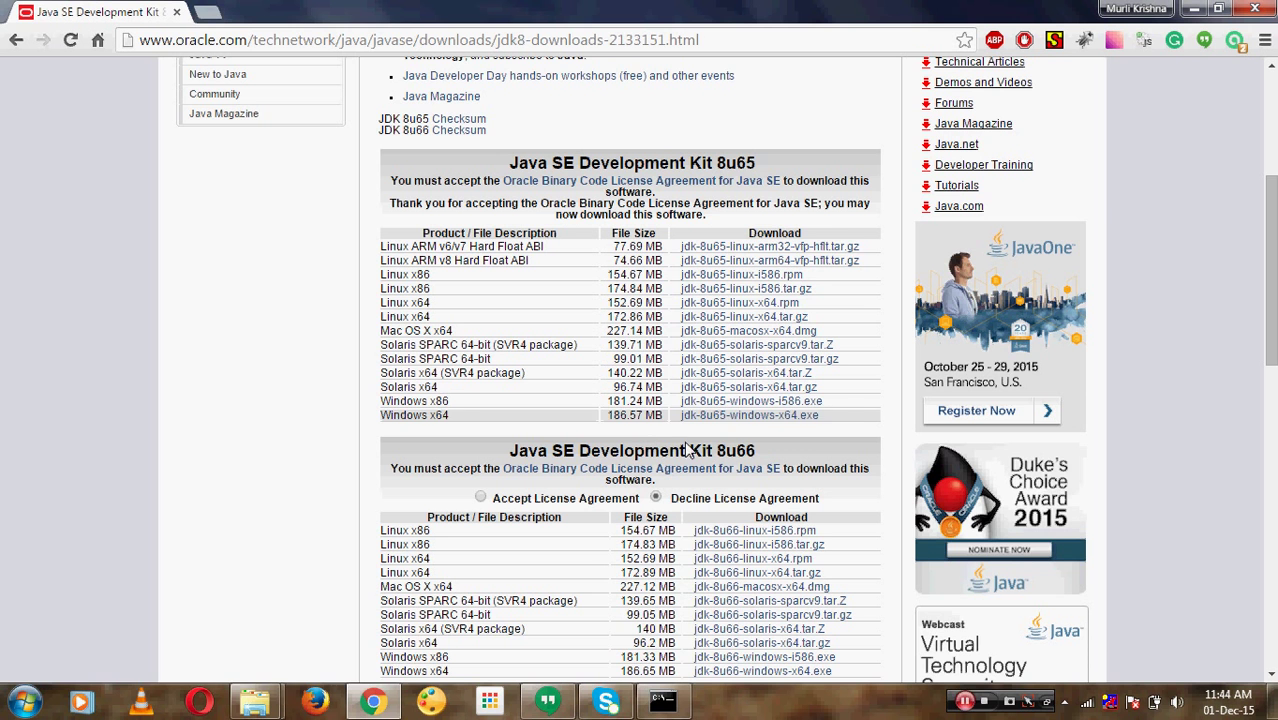
click(735, 418)
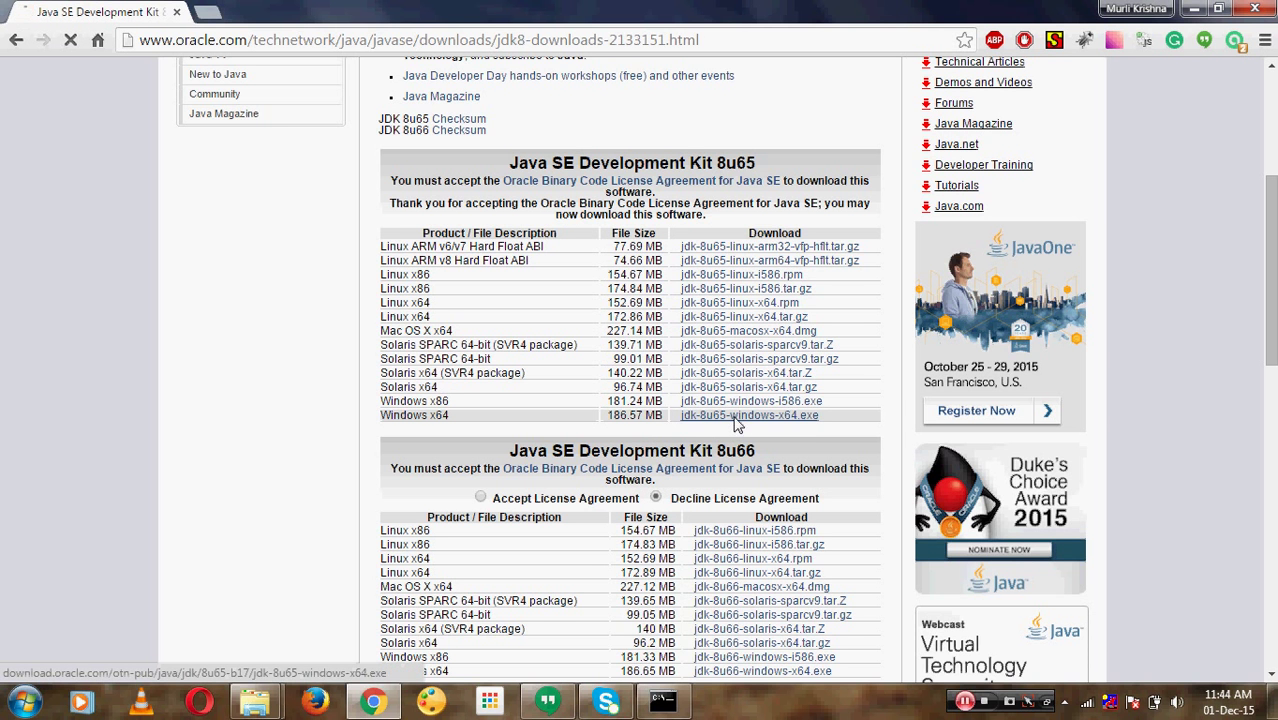
Step: Open the computer's system properties at full size, check the Windows system type and close them again
click(36, 704)
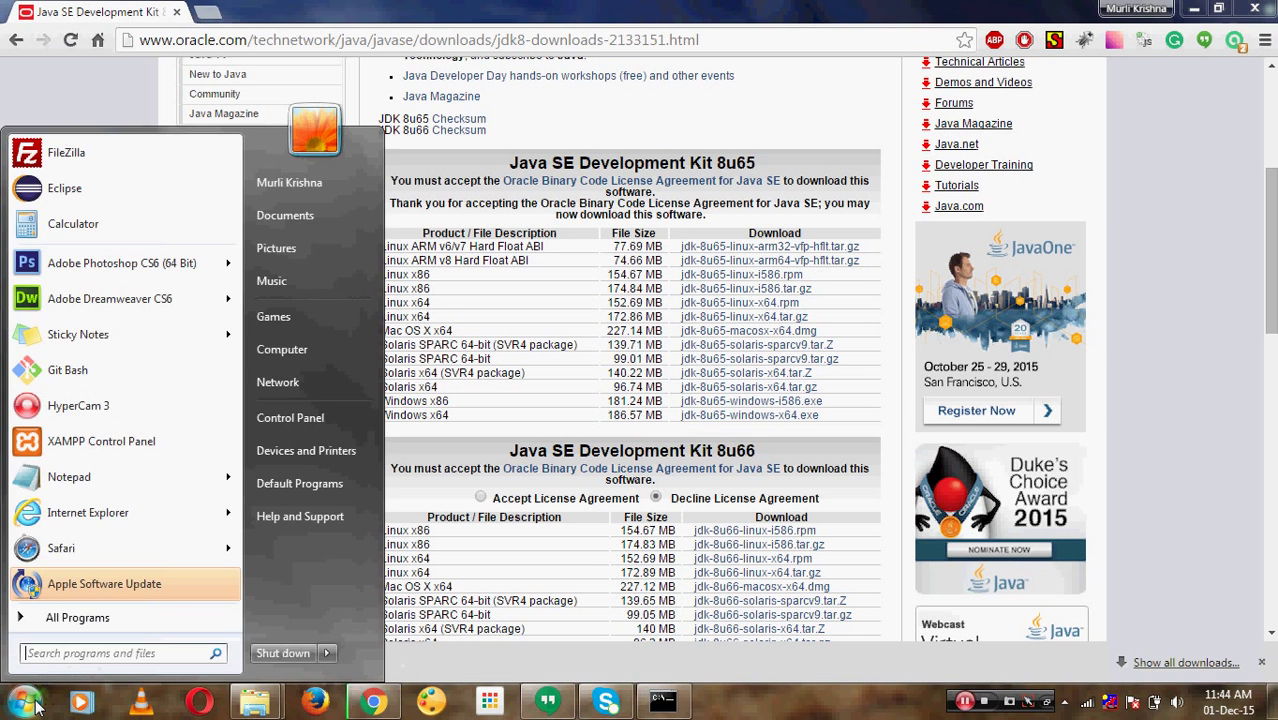
right_click(275, 349)
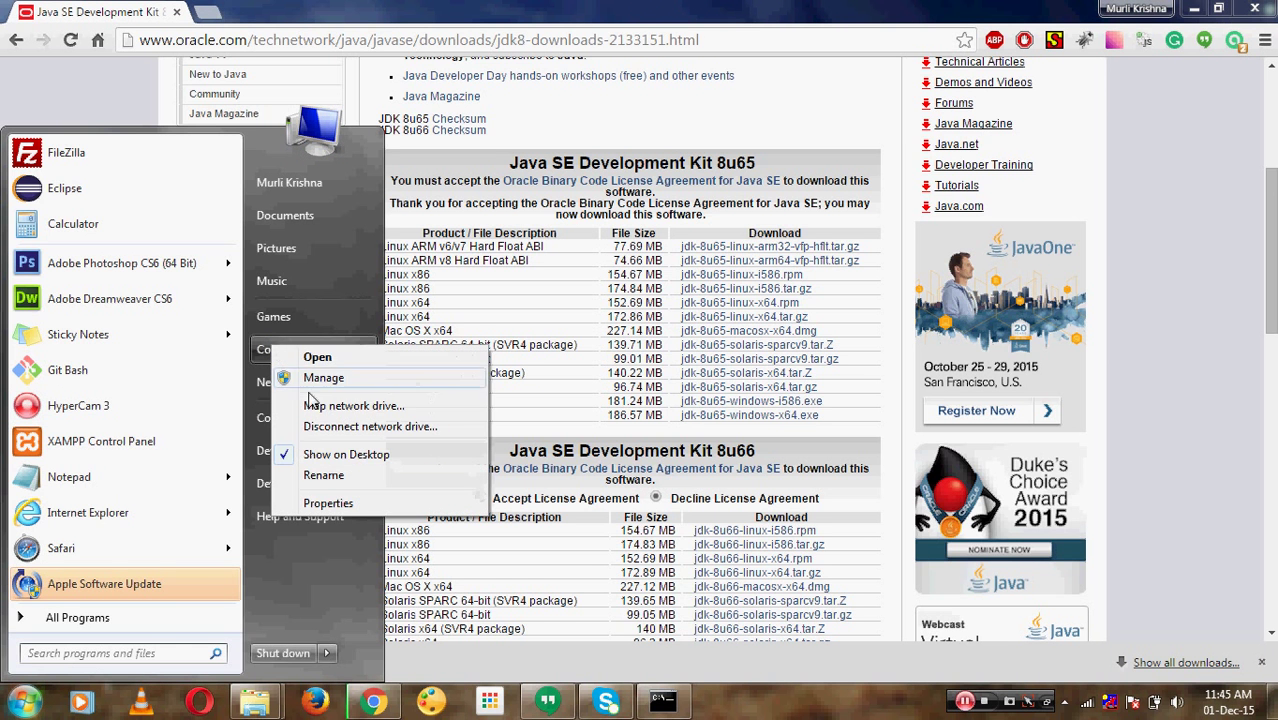
click(328, 503)
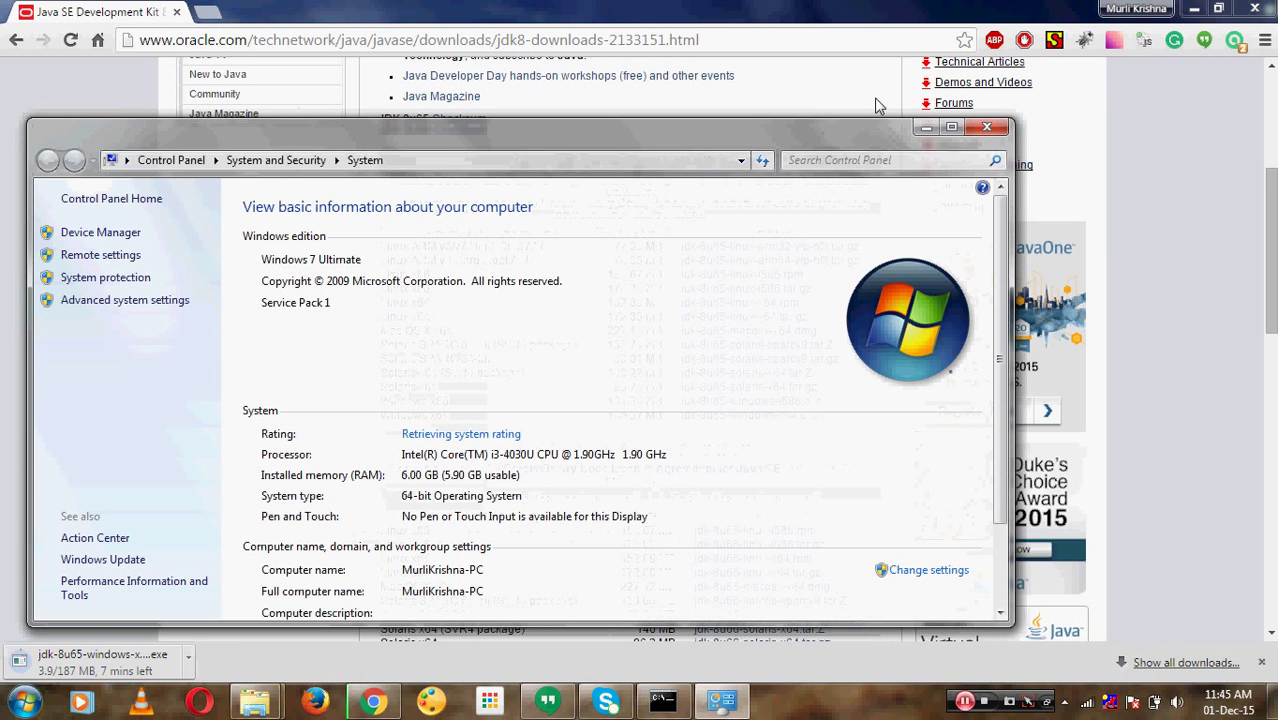
click(951, 126)
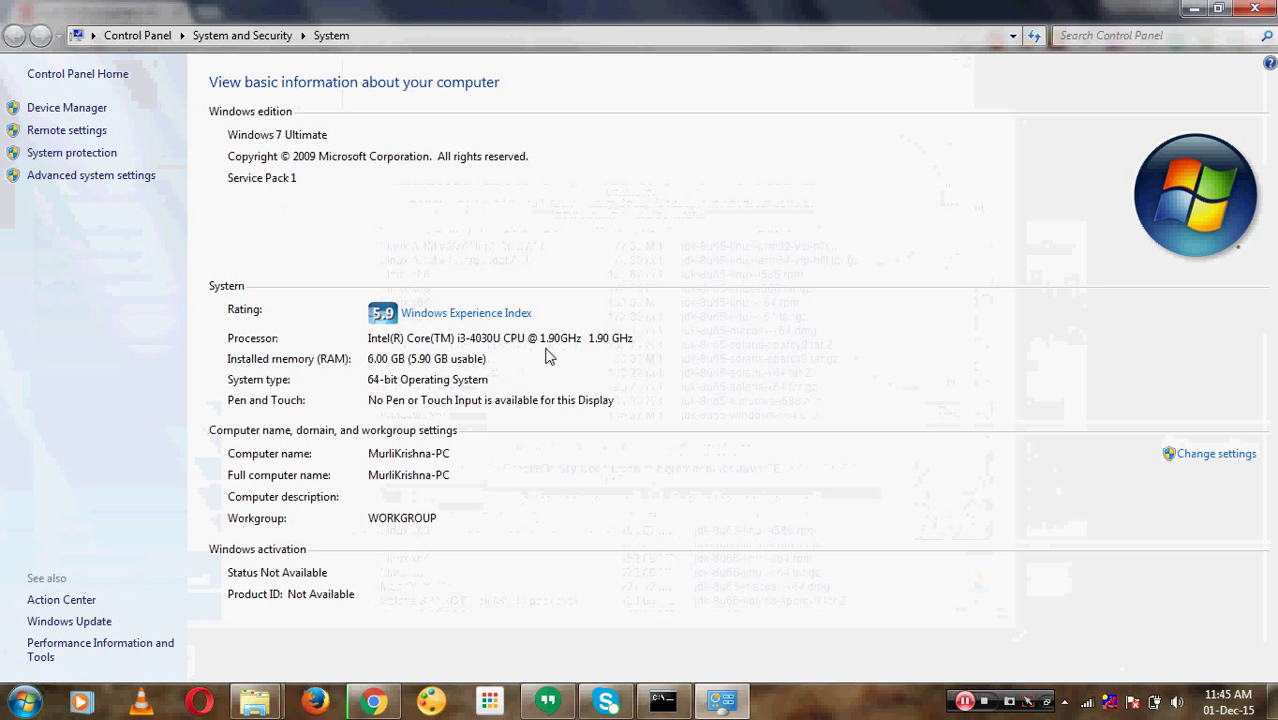
click(1236, 9)
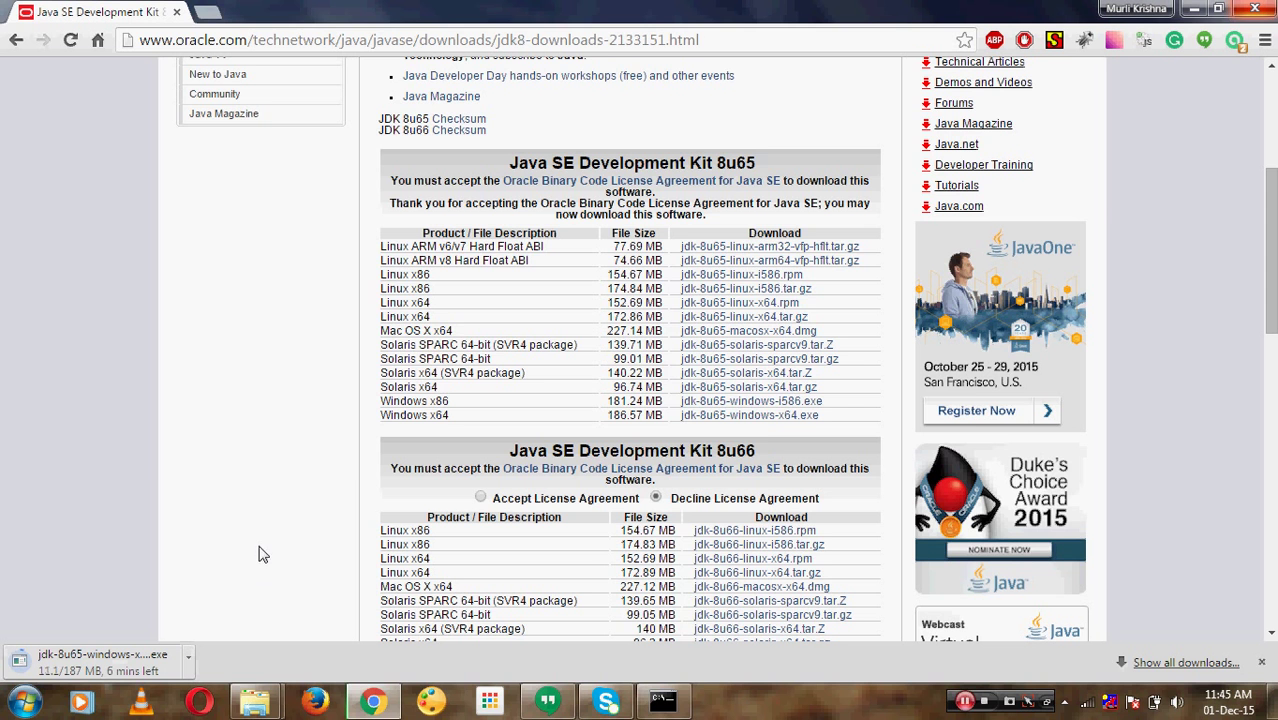
Step: Switch to the Command Prompt, run javac and review its usage output from the beginning
click(660, 705)
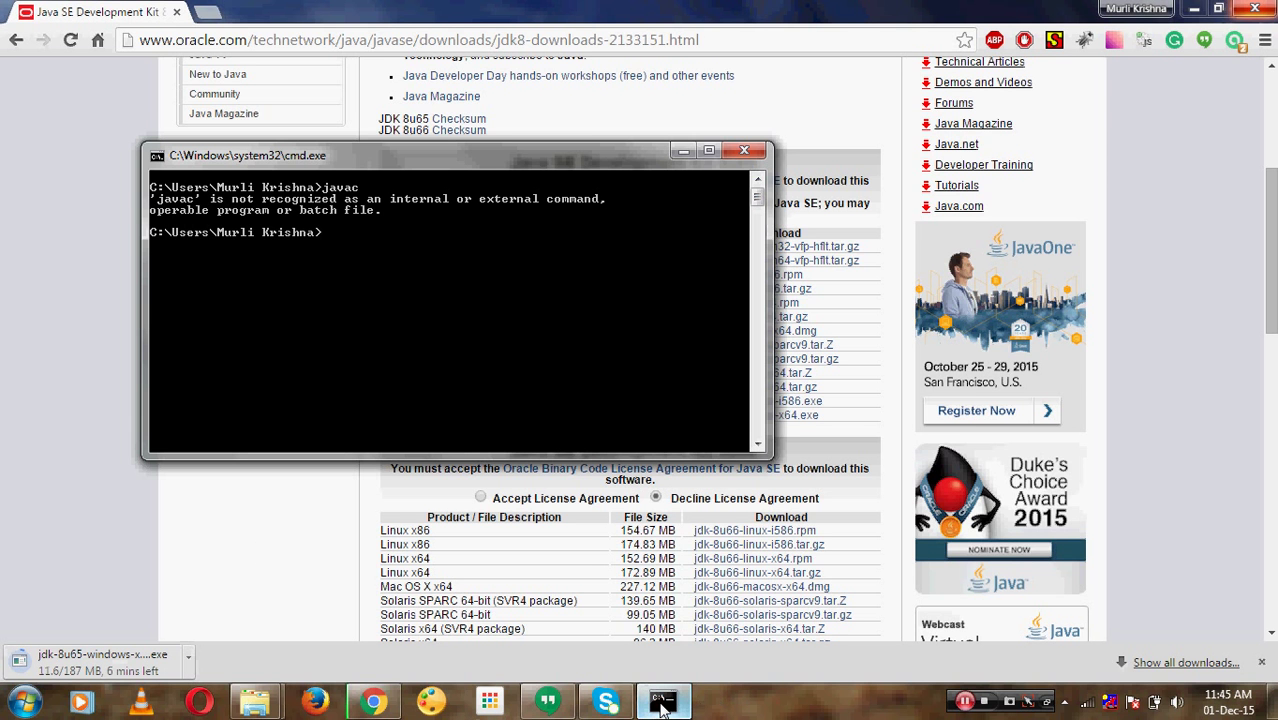
text(java)
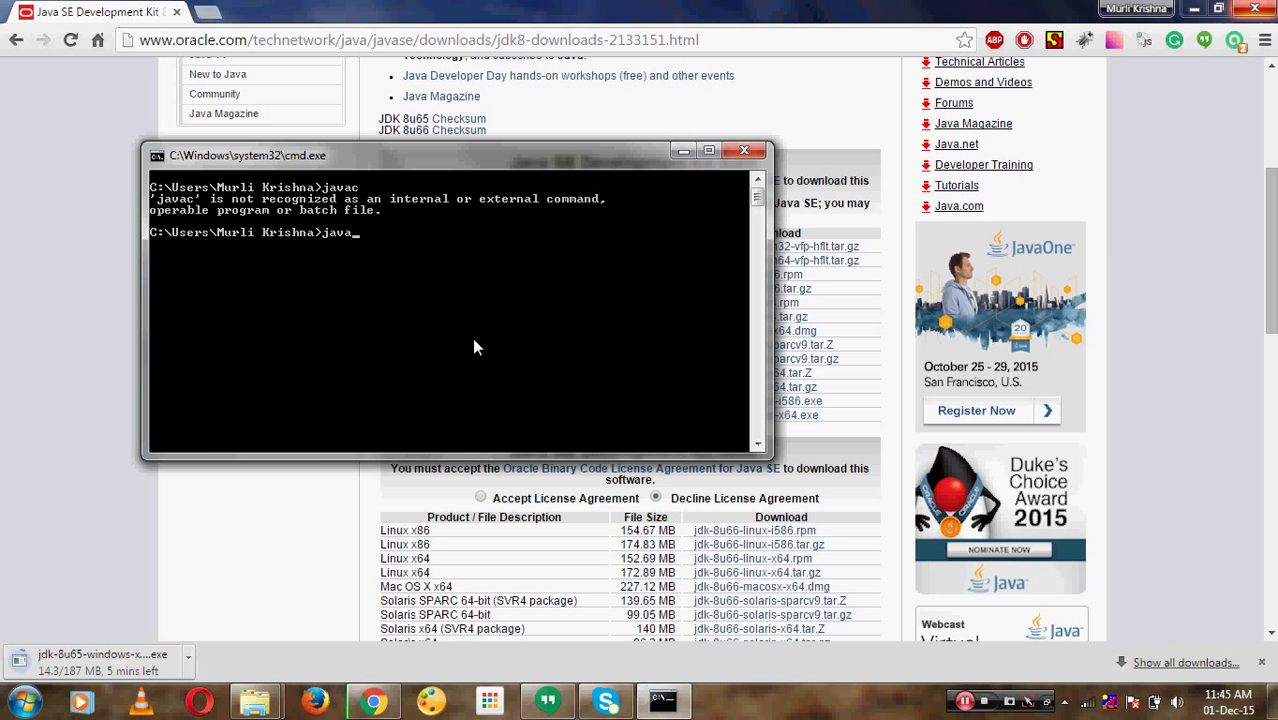
text(c)
key(Return)
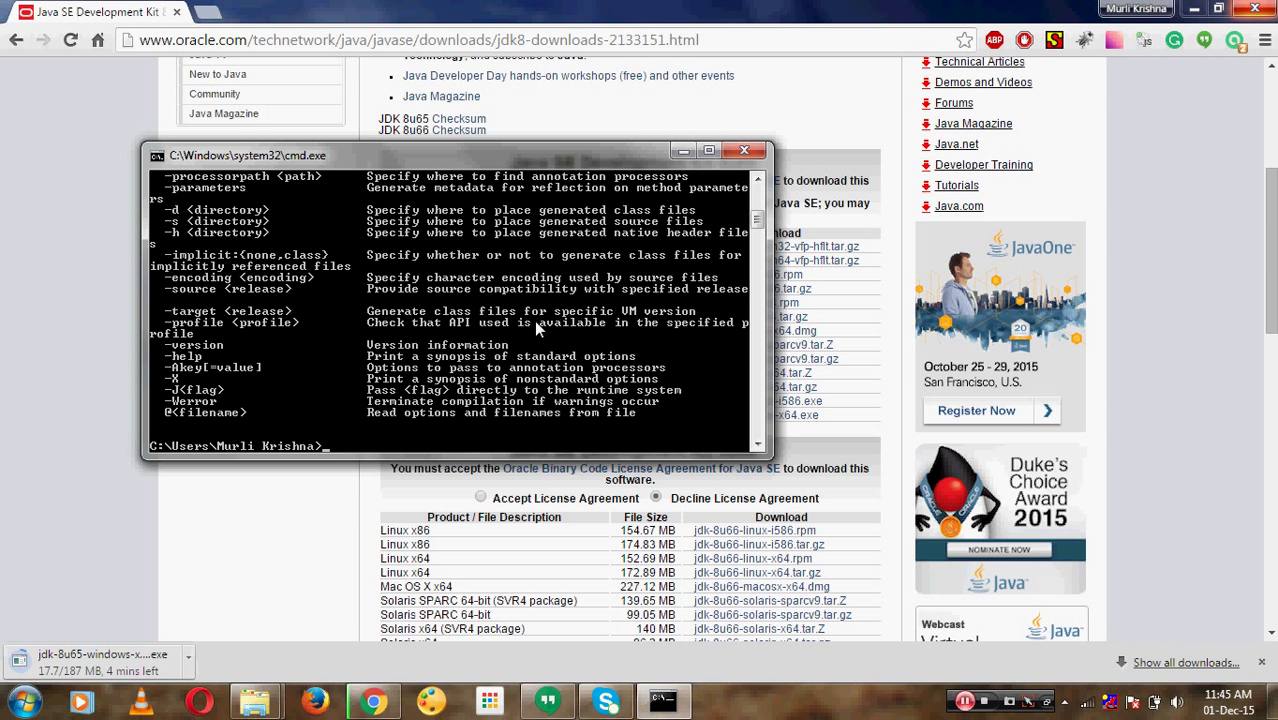
drag(757, 222, 755, 192)
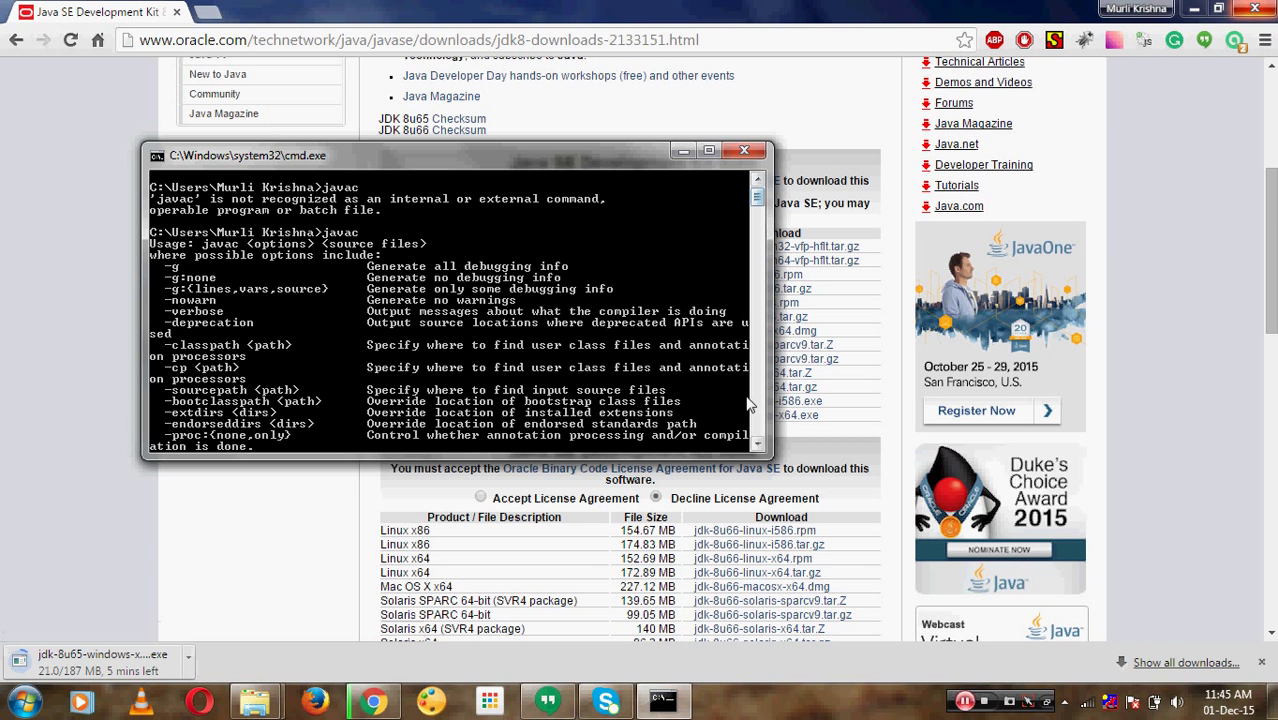
Step: Try to query the Java version with the command java version
click(757, 446)
drag(757, 446, 757, 449)
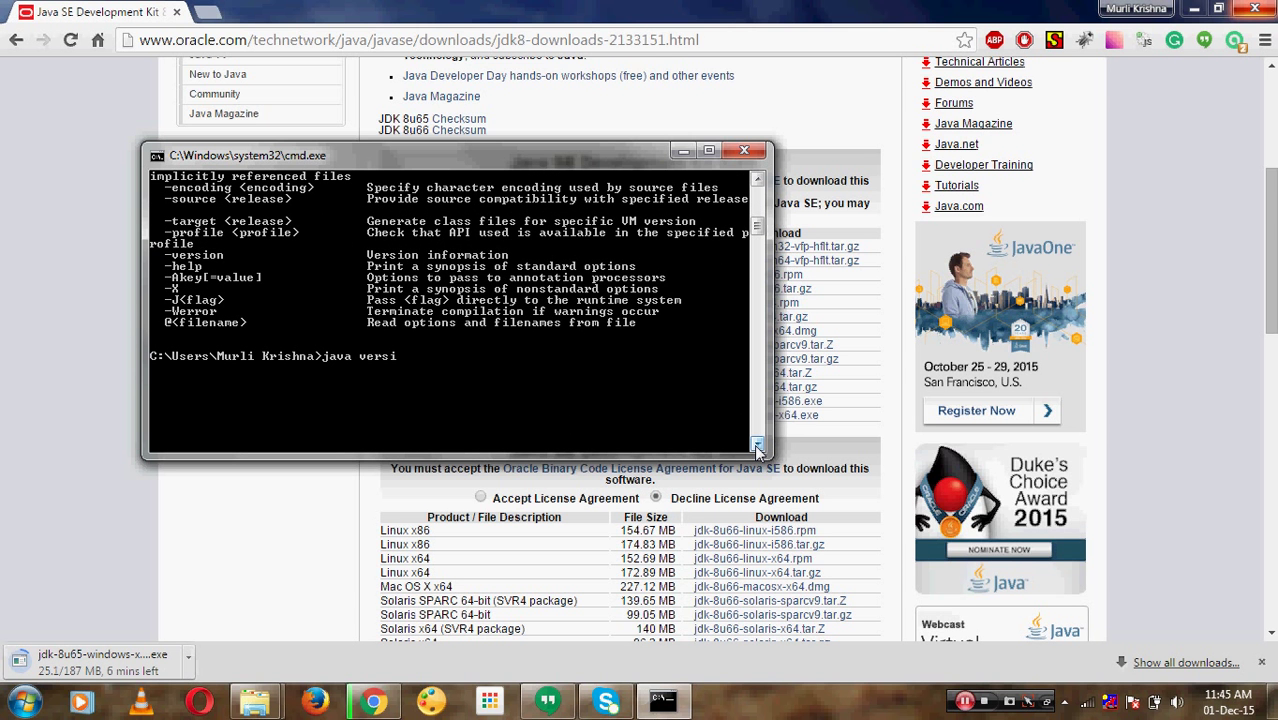
key(Return)
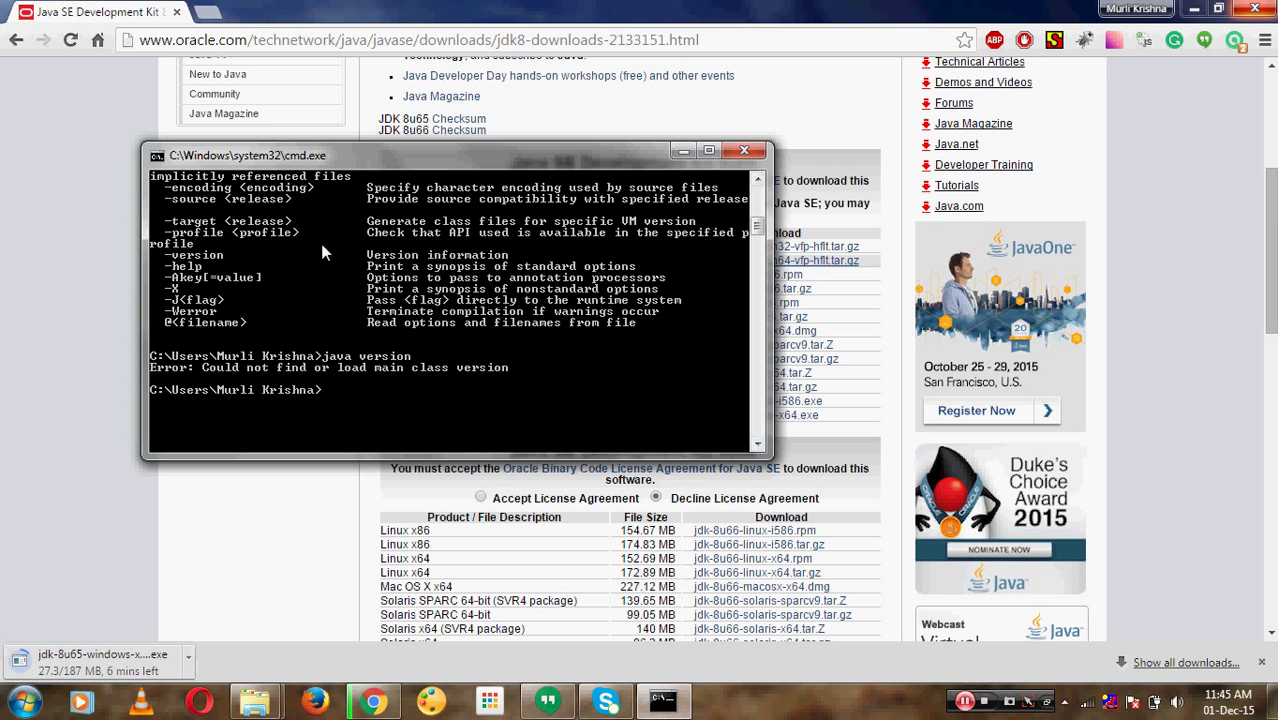
Step: Recall the last command, correct it to java -version, run it and close the Command Prompt after reading the output
key(Up)
key(Left)
key(Left)
key(Left)
key(Left)
key(Left)
key(Left)
key(Left)
text(-)
key(Right)
key(Right)
key(Right)
key(Right)
key(Right)
key(Right)
key(Return)
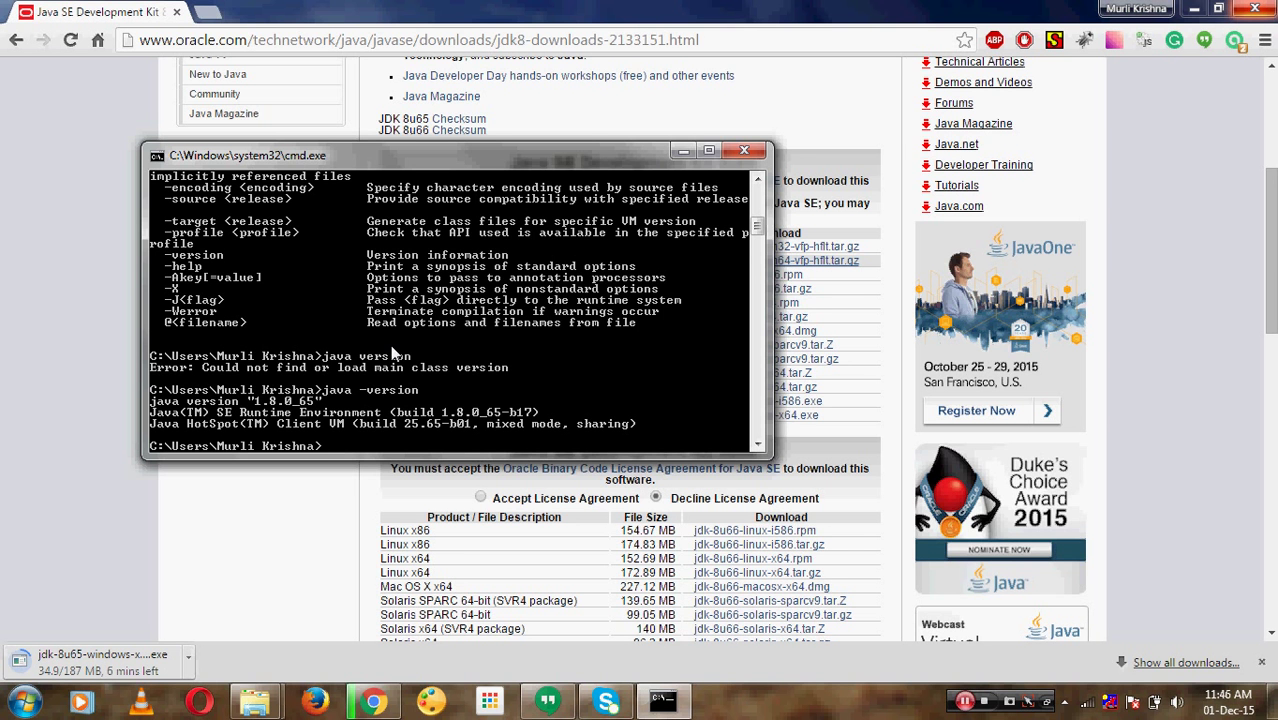
click(757, 446)
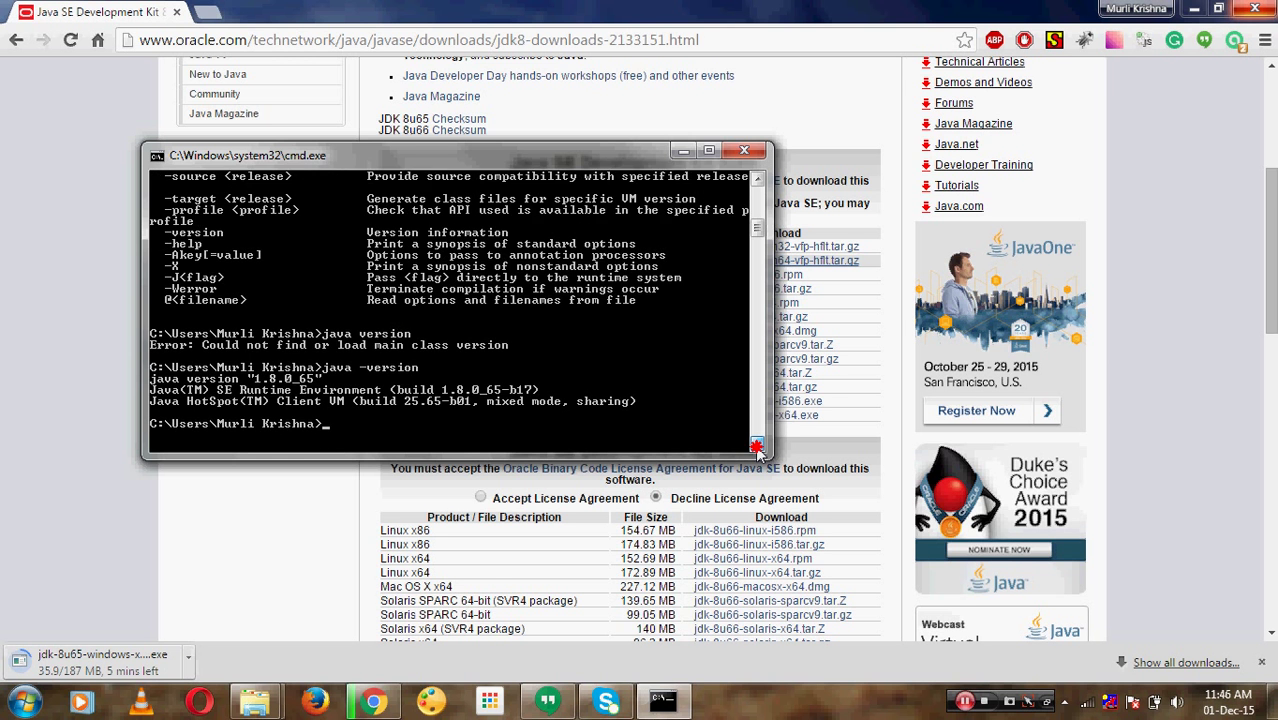
click(757, 446)
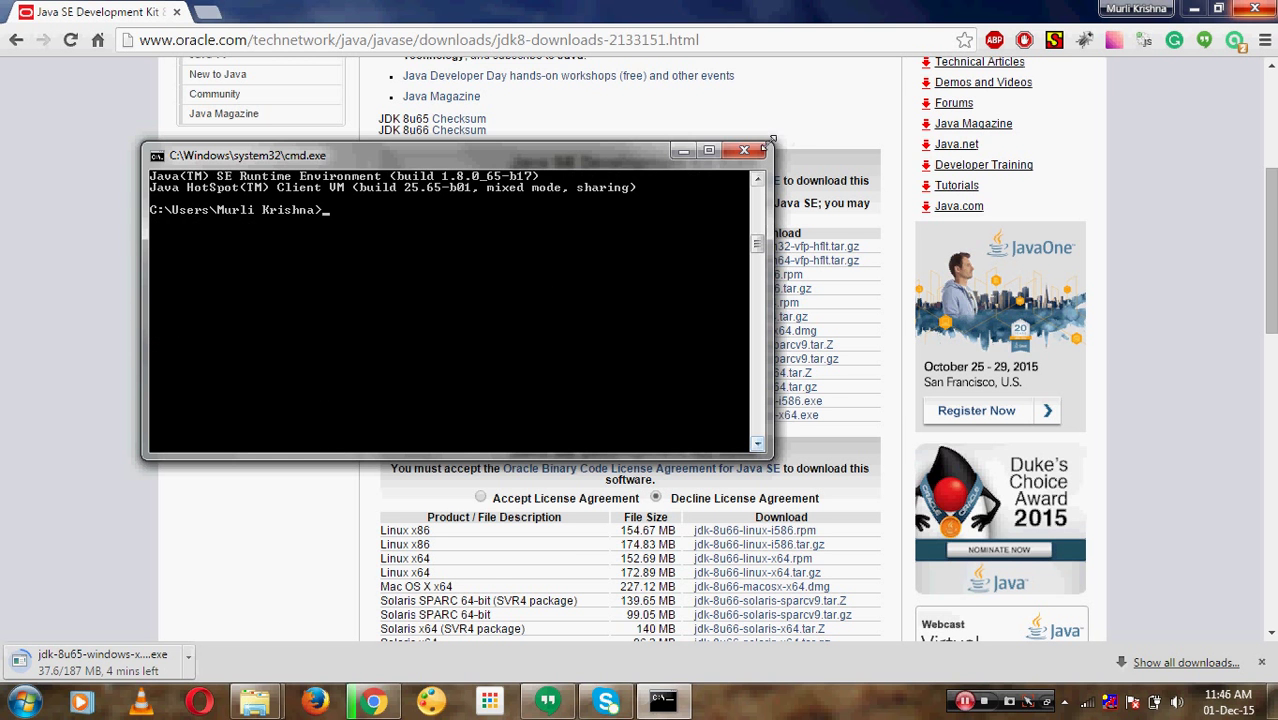
click(744, 150)
Step: Search the web for eclipse in a new browser tab and open the eclipse.org site from the results
scroll(1270, 250, up, 3)
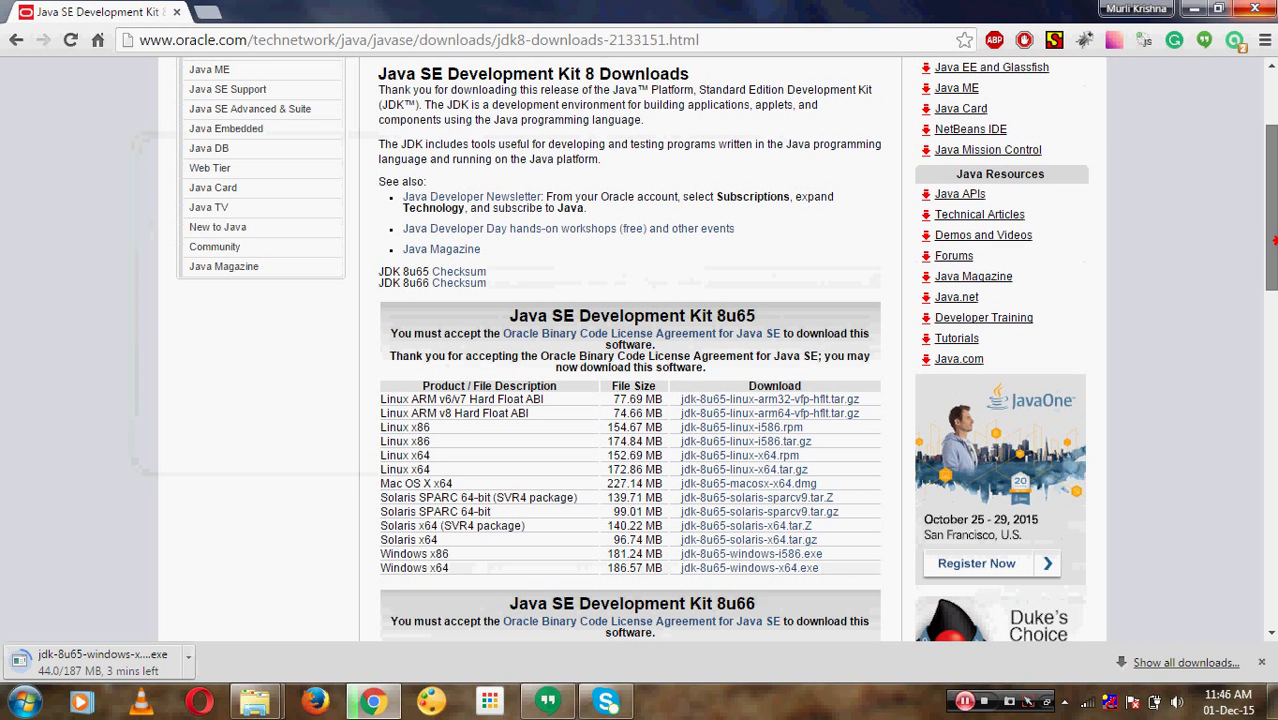
scroll(1270, 250, up, 4)
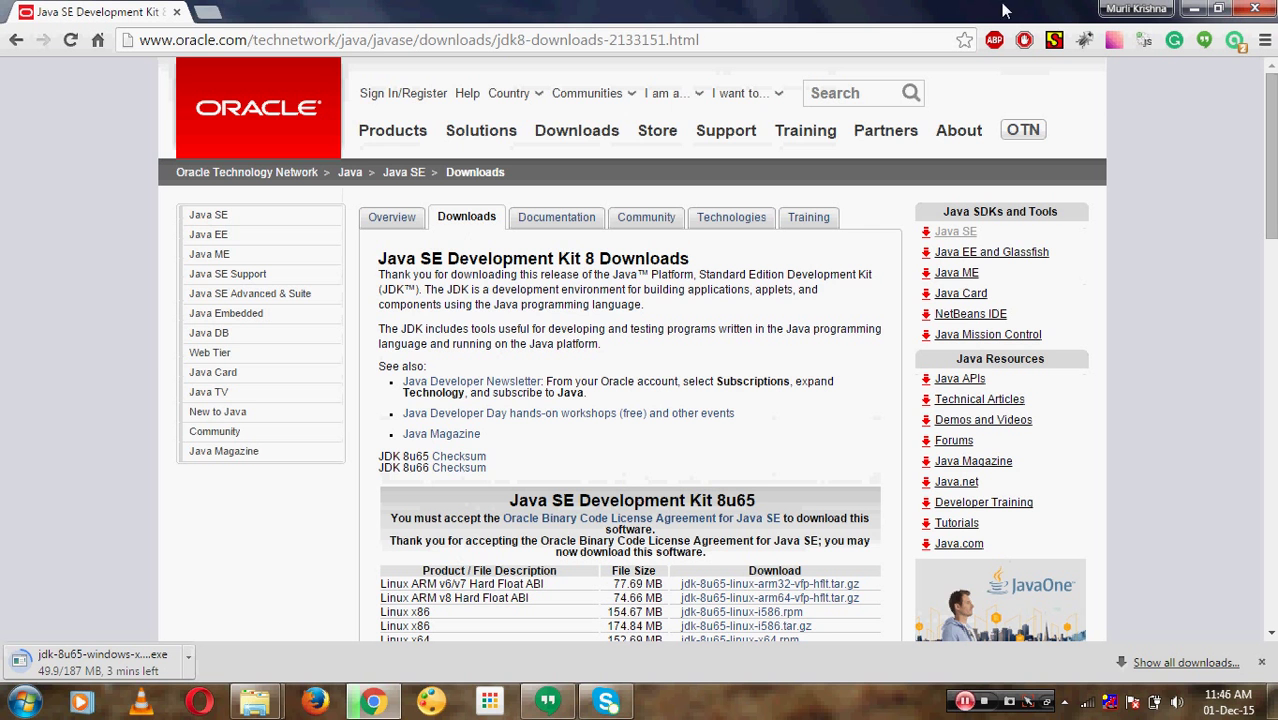
click(203, 12)
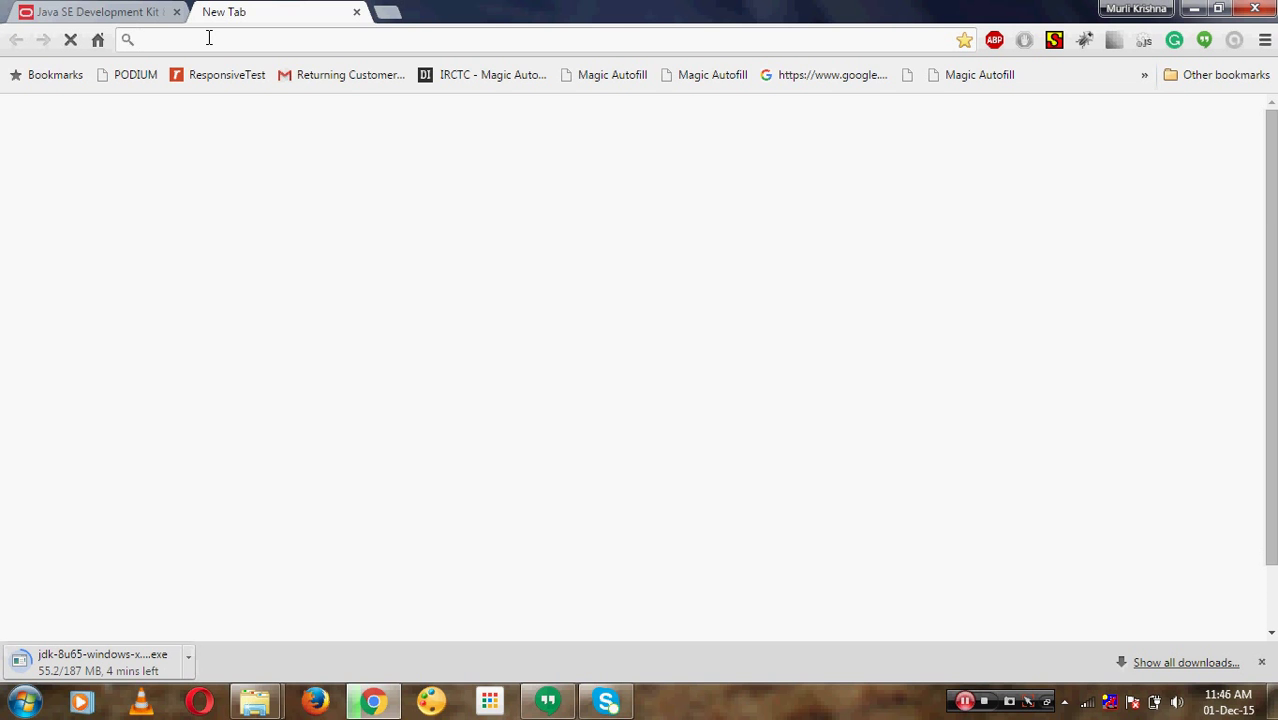
text(eclipse)
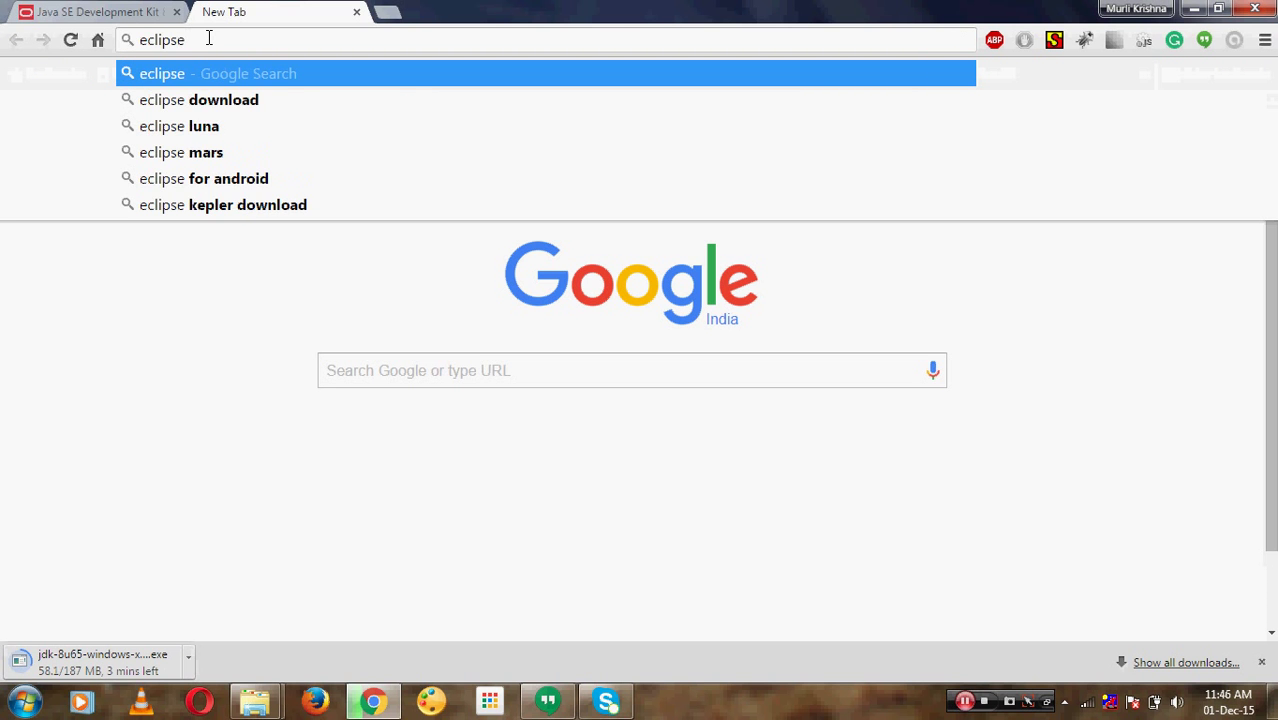
key(Return)
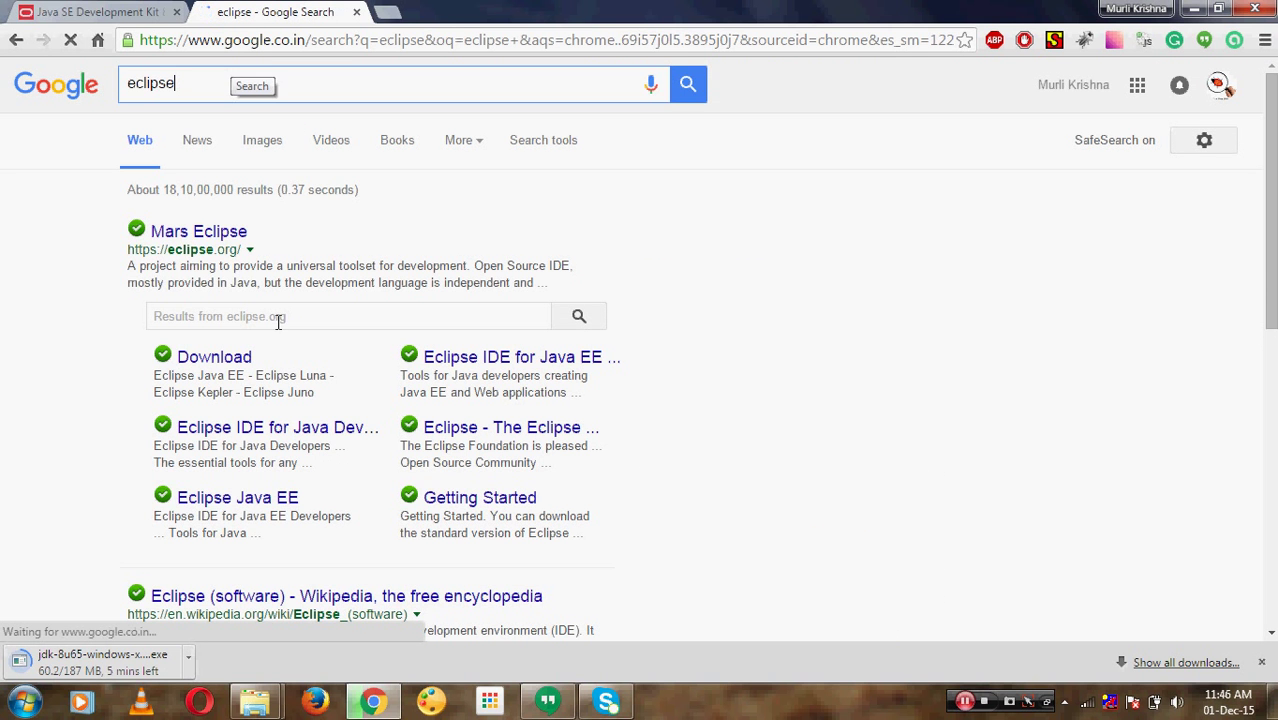
click(205, 240)
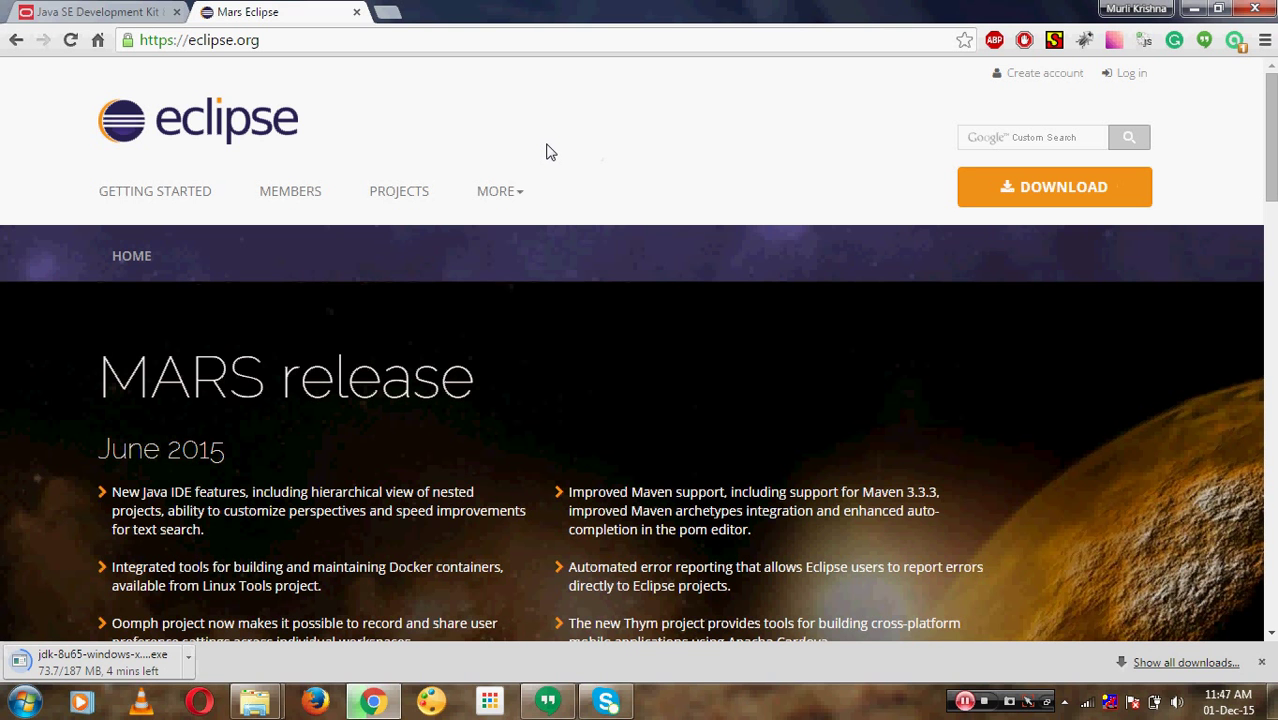
click(165, 11)
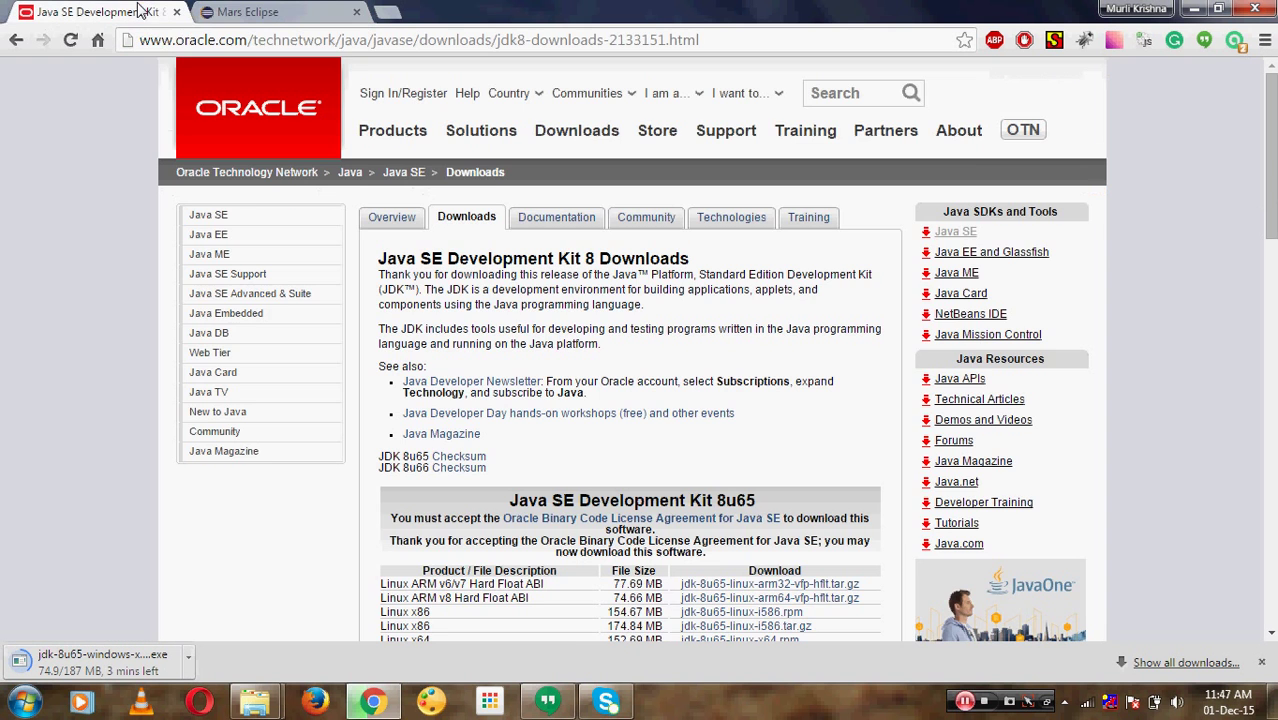
click(240, 11)
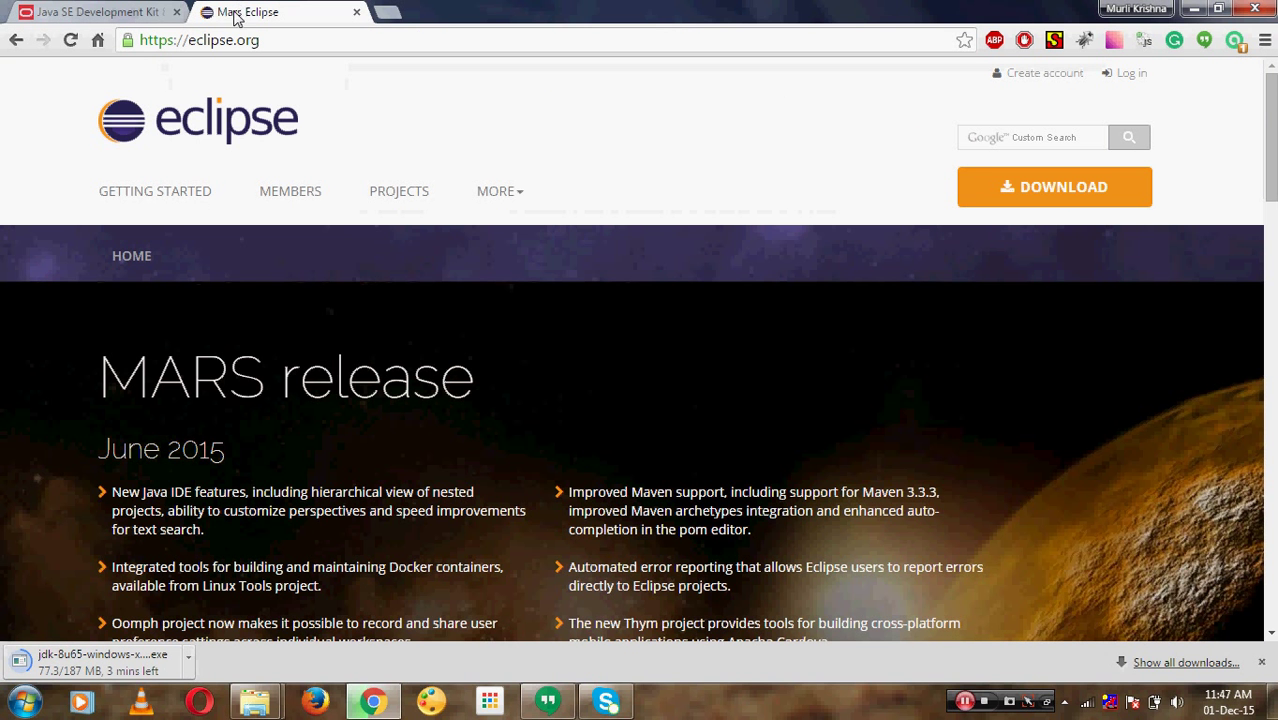
scroll(1272, 118, down, 1)
scroll(1272, 118, up, 1)
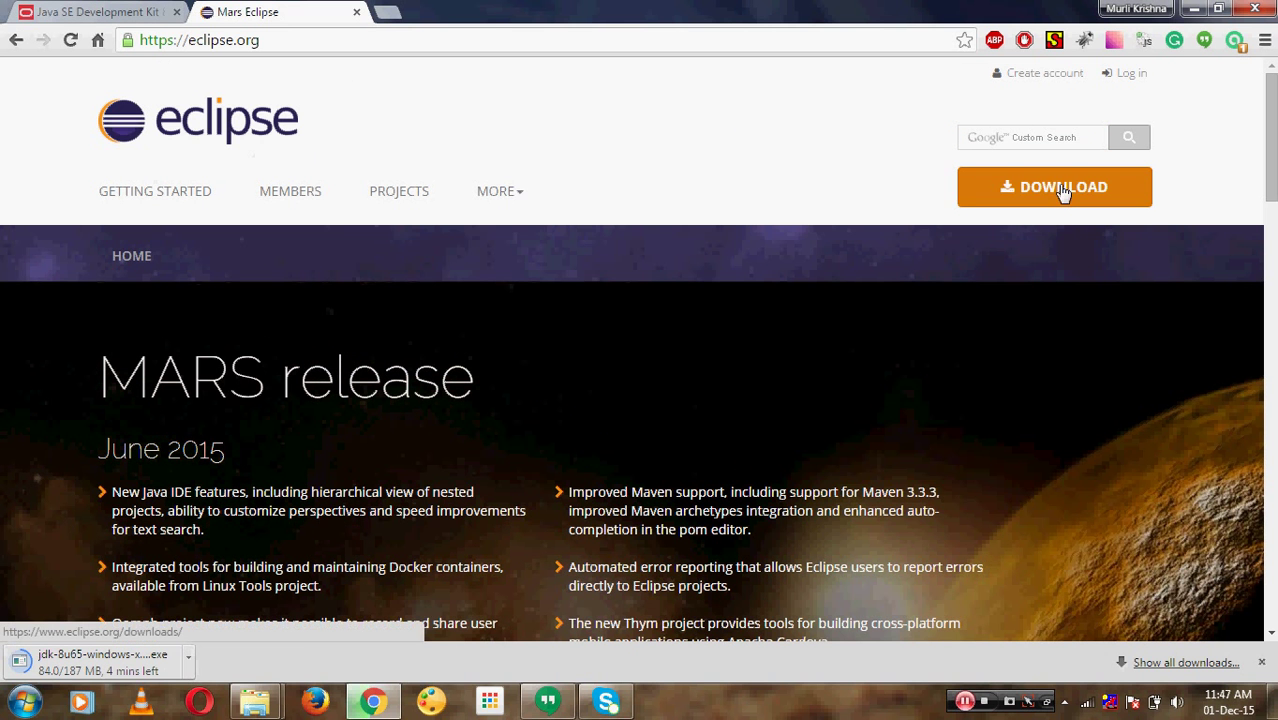
Step: Clear the browser and the JDK bin folder window off the desktop, and open the Selenium Setup Softwares folder on drive E:
click(1194, 8)
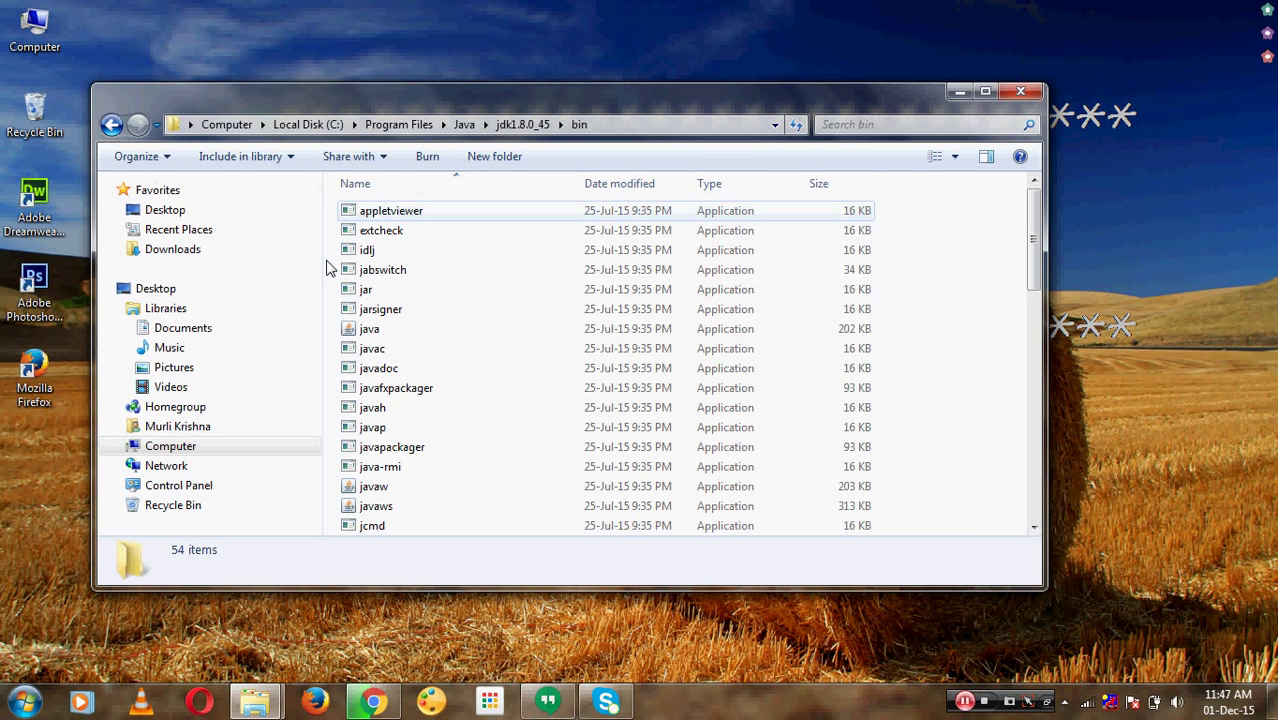
click(1020, 91)
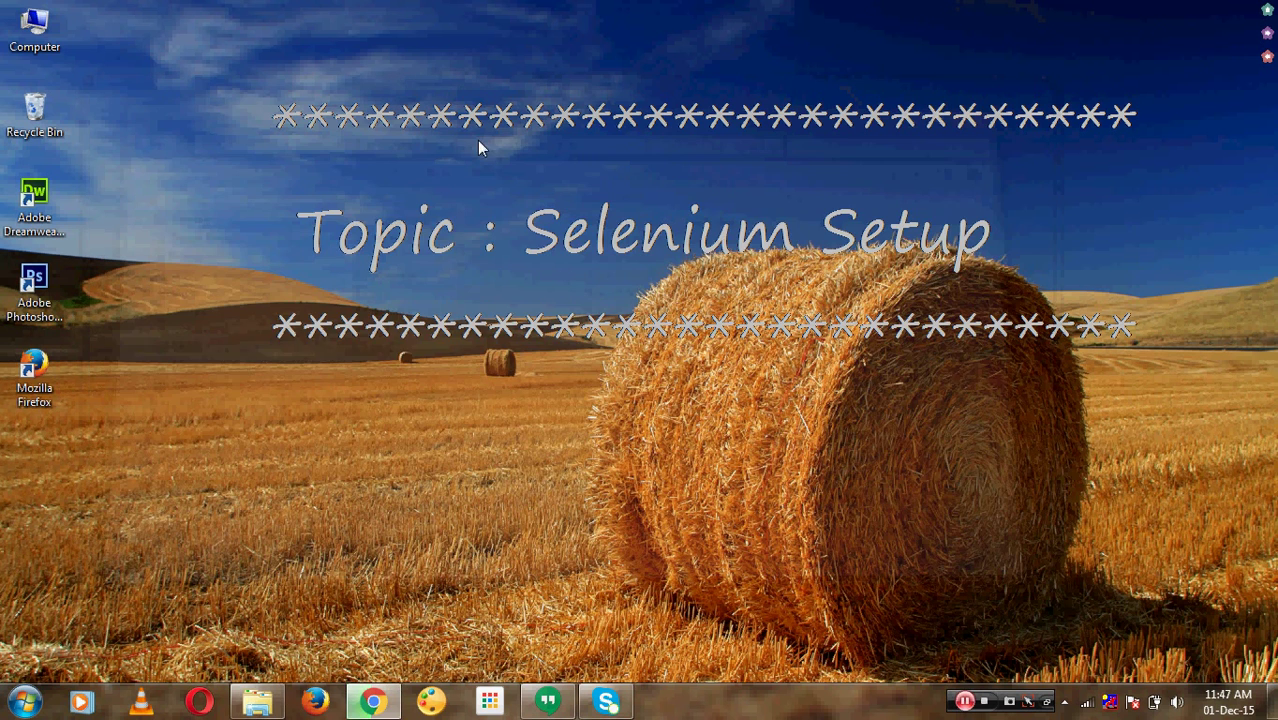
double_click(24, 38)
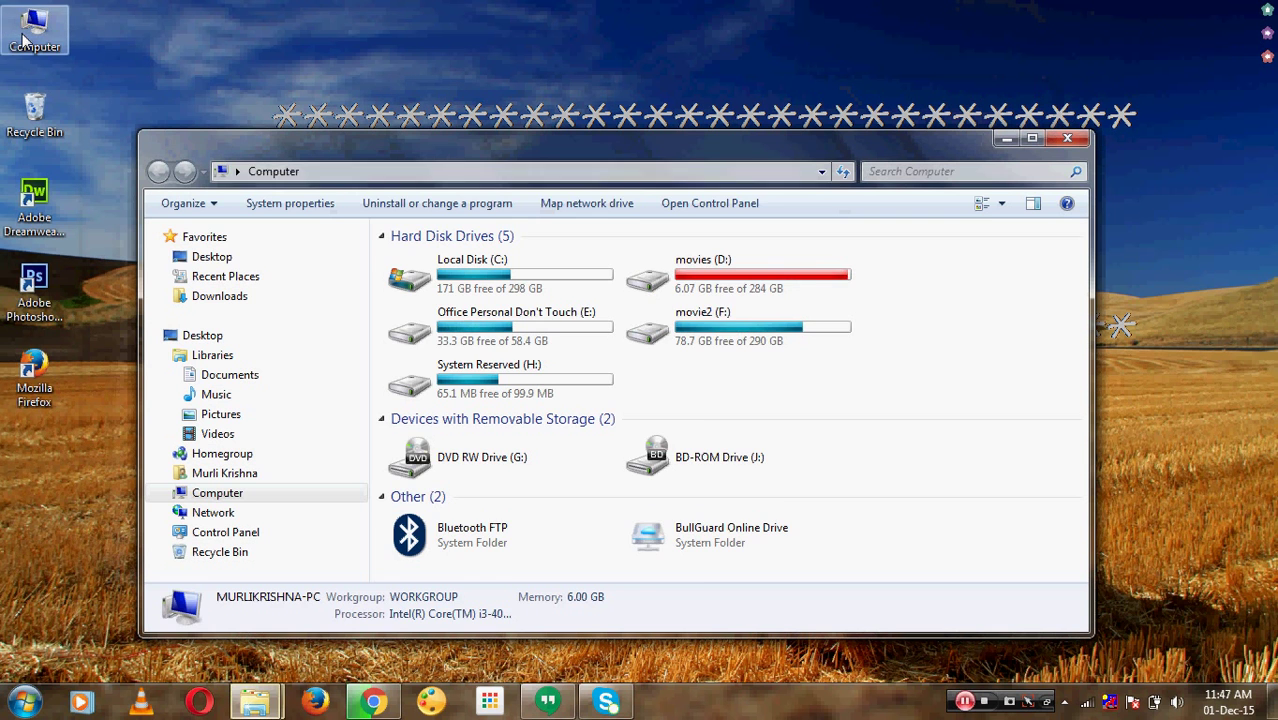
double_click(472, 342)
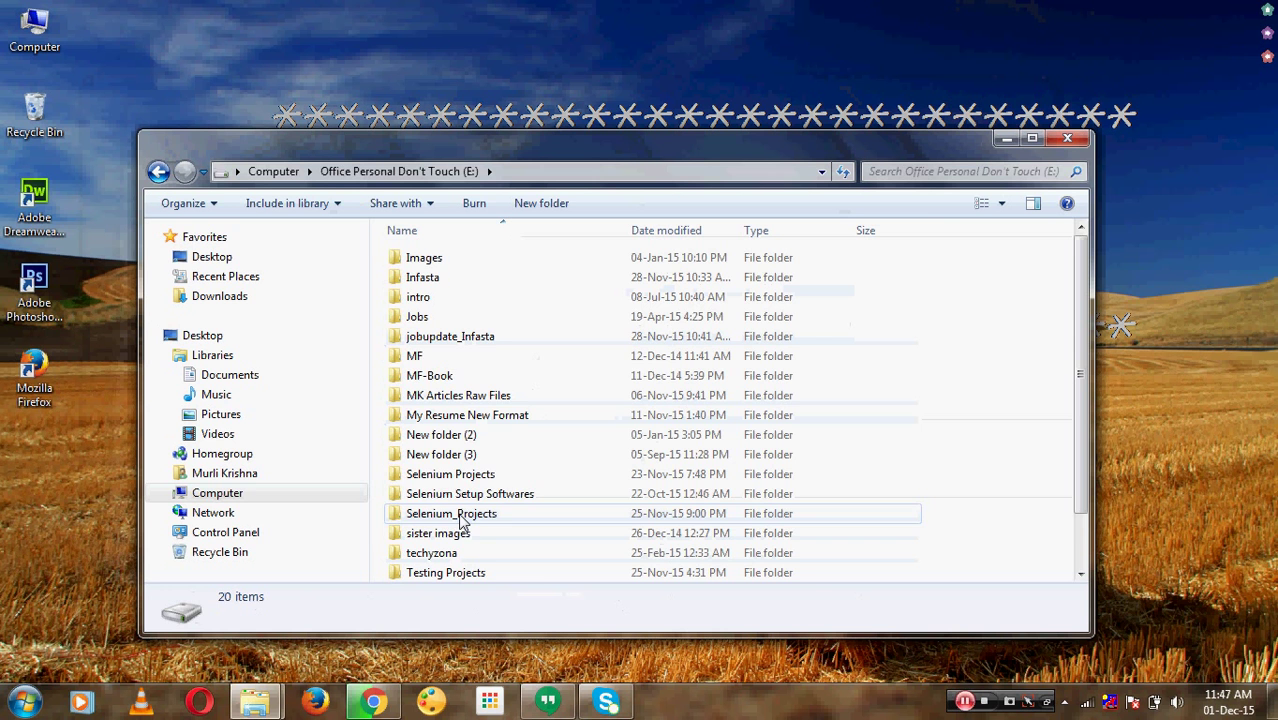
double_click(477, 493)
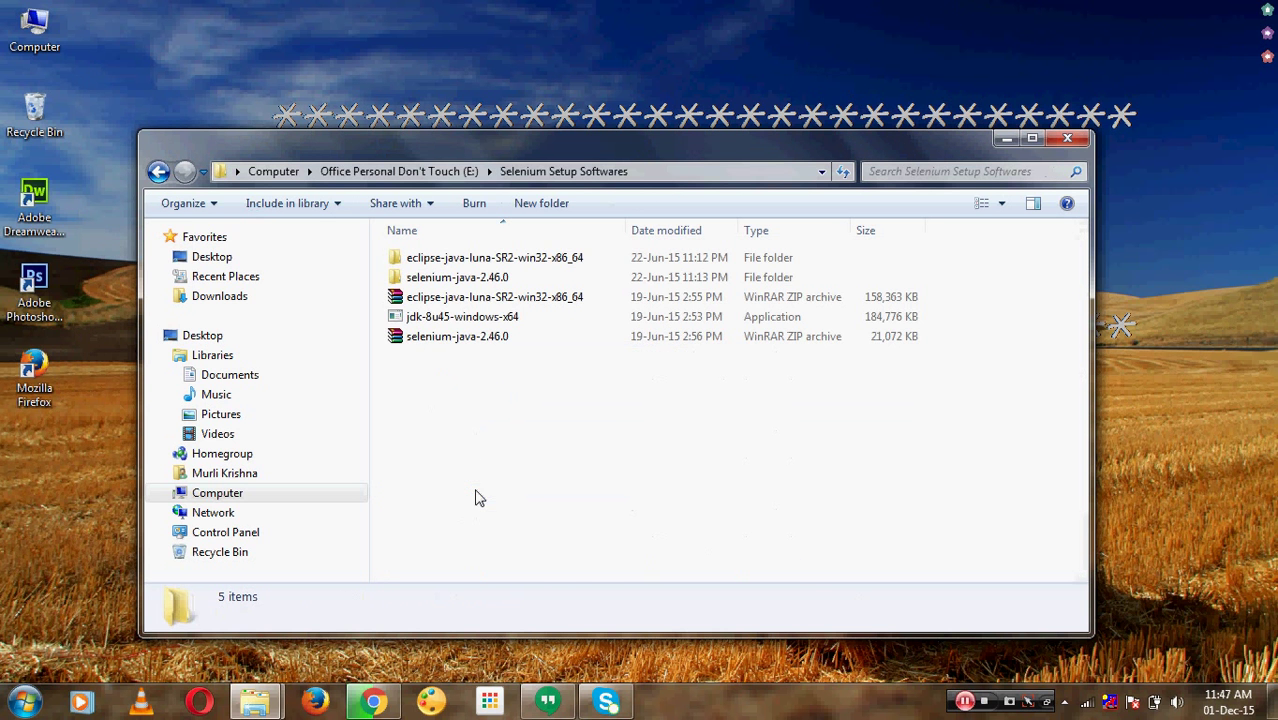
Step: Open the eclipse folder inside the extracted eclipse-java-luna-SR2-win32-x86_64 folder
click(447, 300)
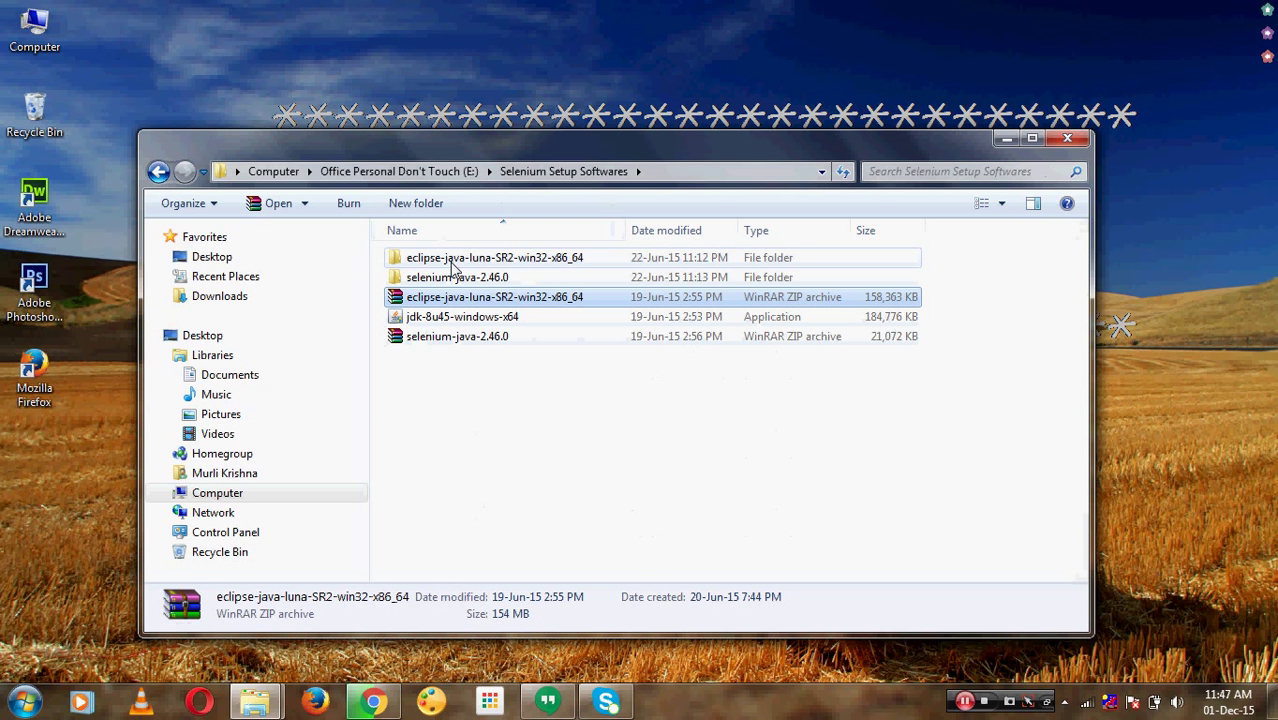
double_click(450, 263)
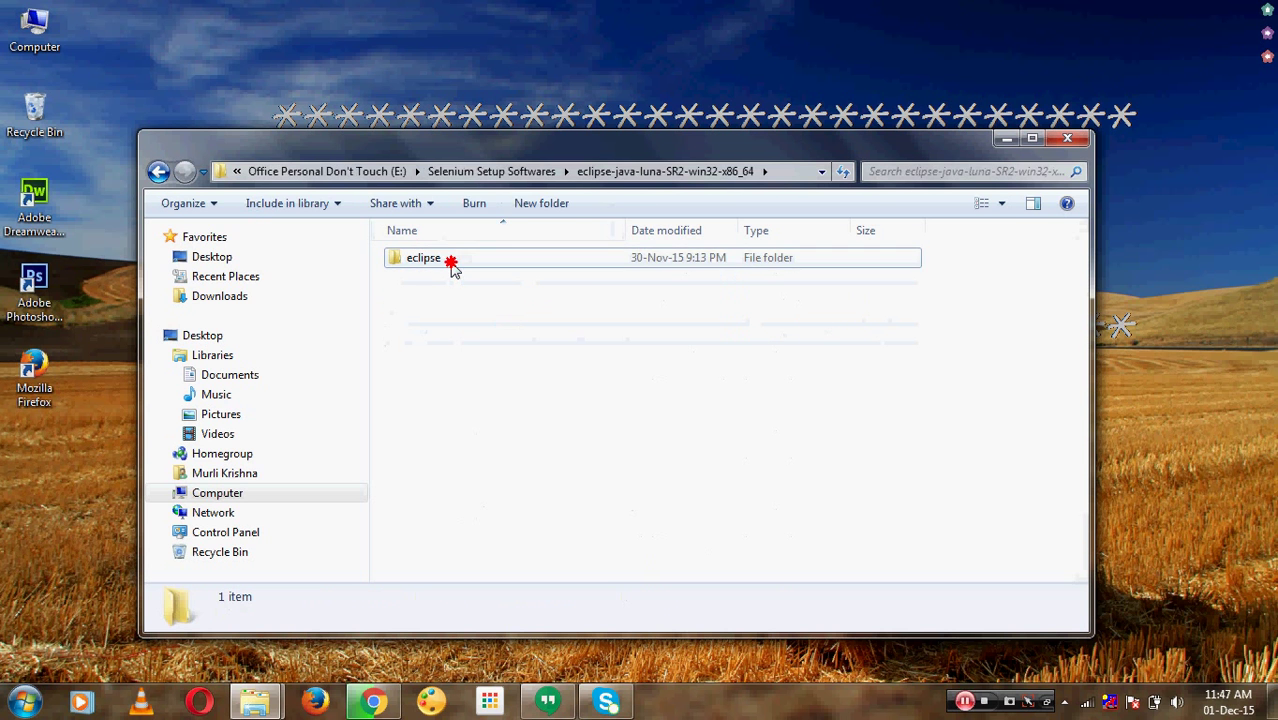
double_click(450, 263)
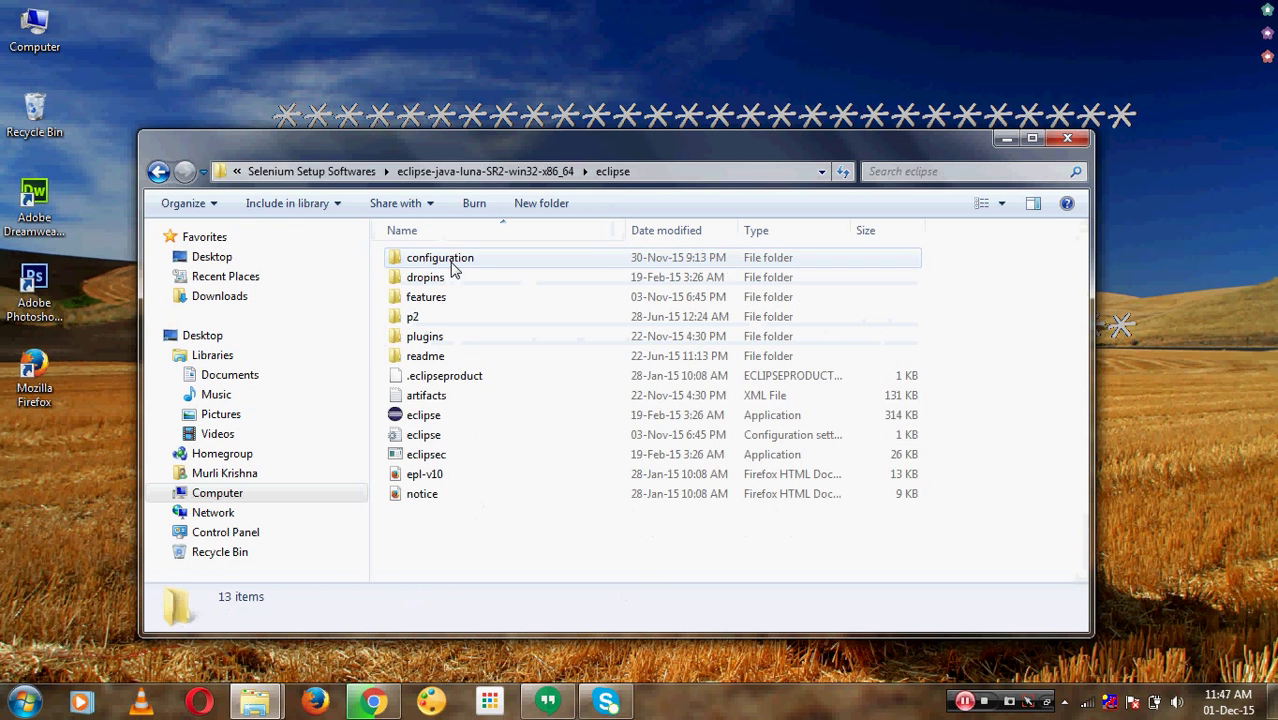
Step: Create a desktop shortcut for the eclipse application file
click(449, 420)
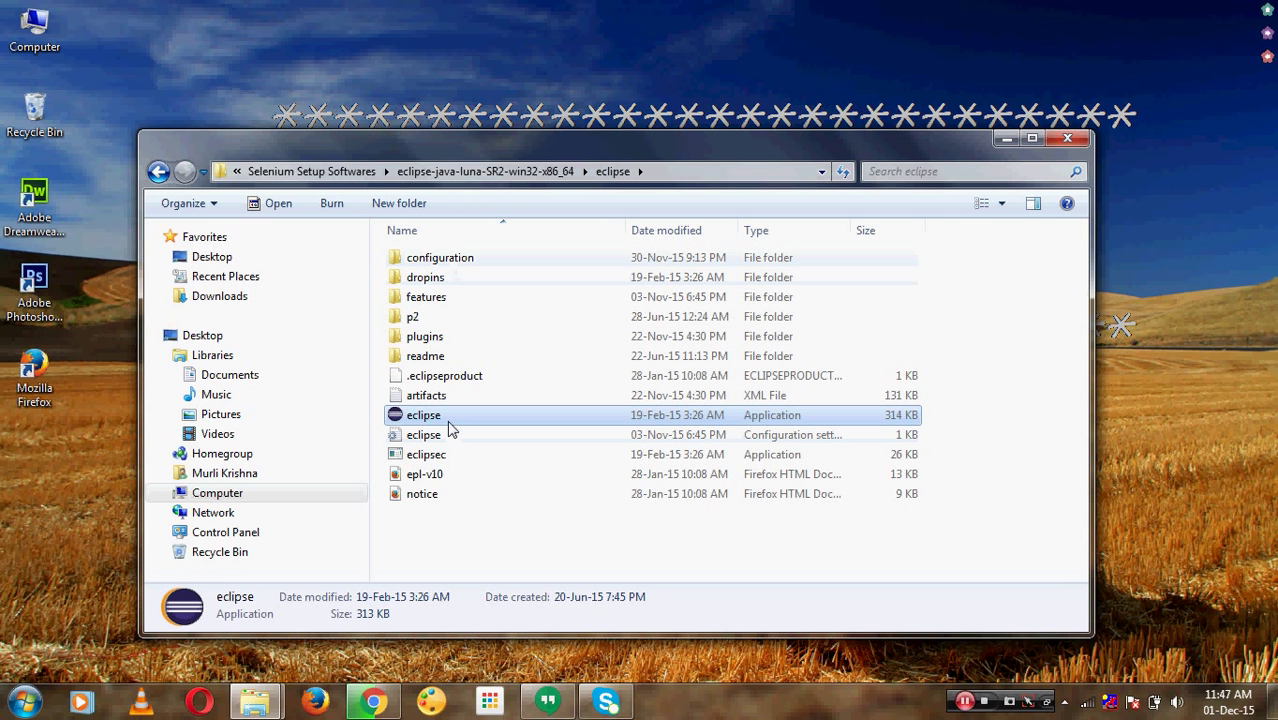
right_click(449, 422)
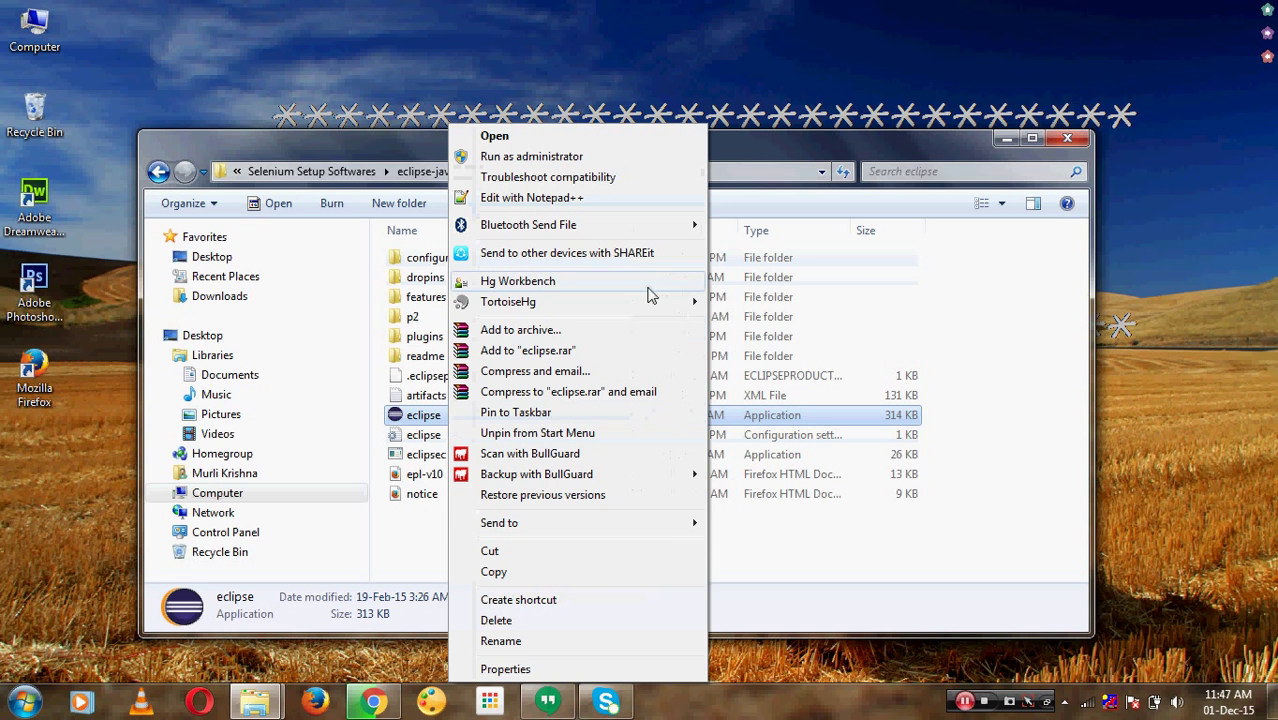
mouse_move(666, 527)
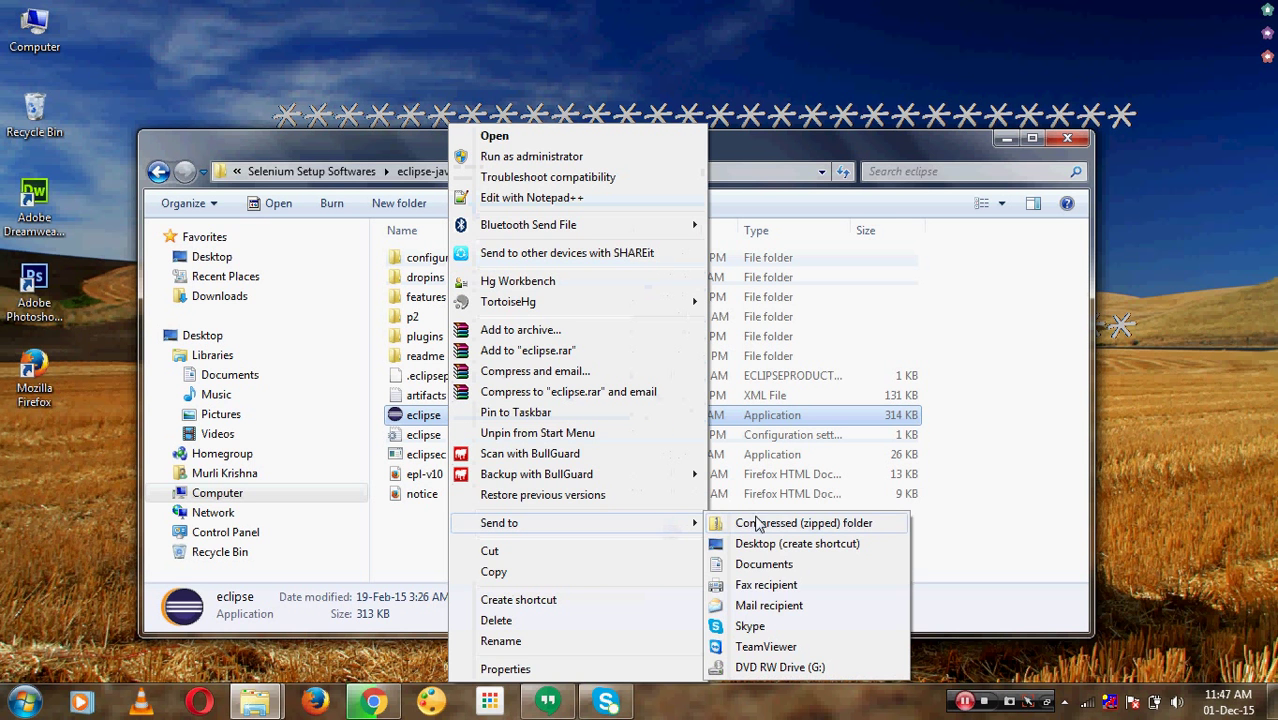
click(758, 543)
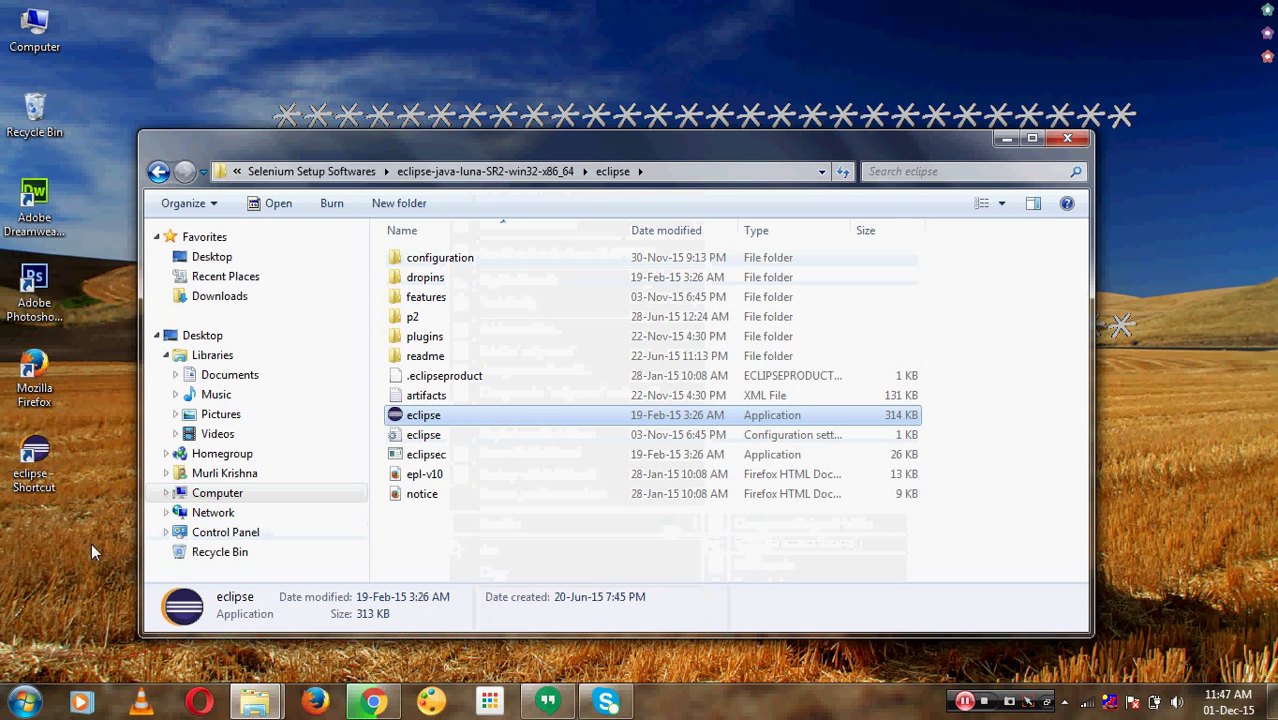
Step: Rename the new Eclipse shortcut on the desktop to eclipse
click(40, 478)
click(50, 487)
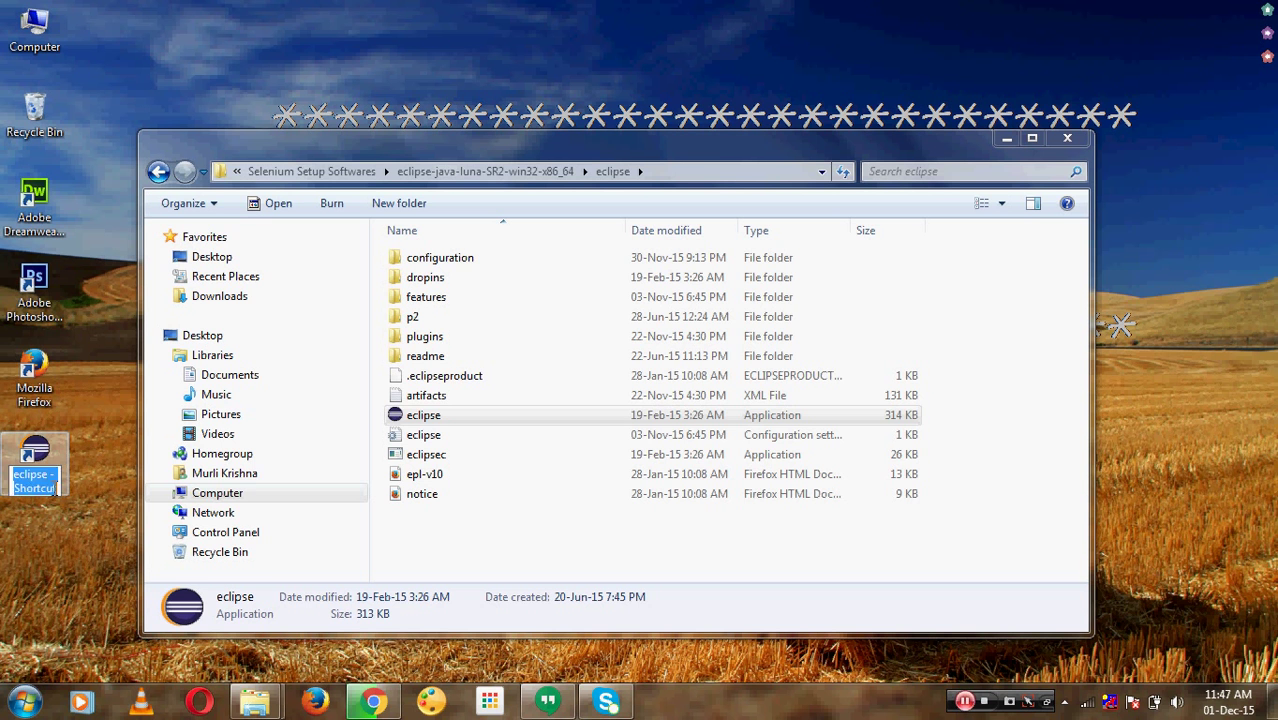
click(51, 487)
key(BackSpace)
key(BackSpace)
key(BackSpace)
key(BackSpace)
key(BackSpace)
key(BackSpace)
key(BackSpace)
key(BackSpace)
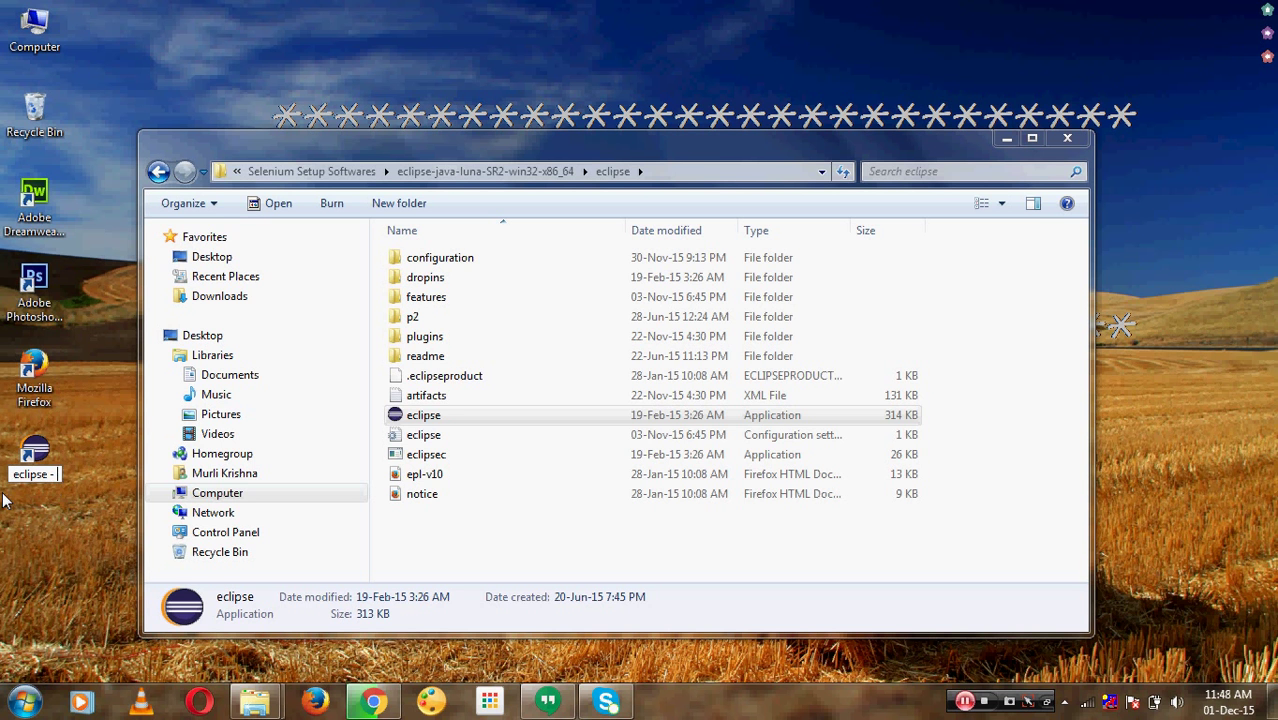
key(BackSpace)
key(BackSpace)
key(BackSpace)
key(Return)
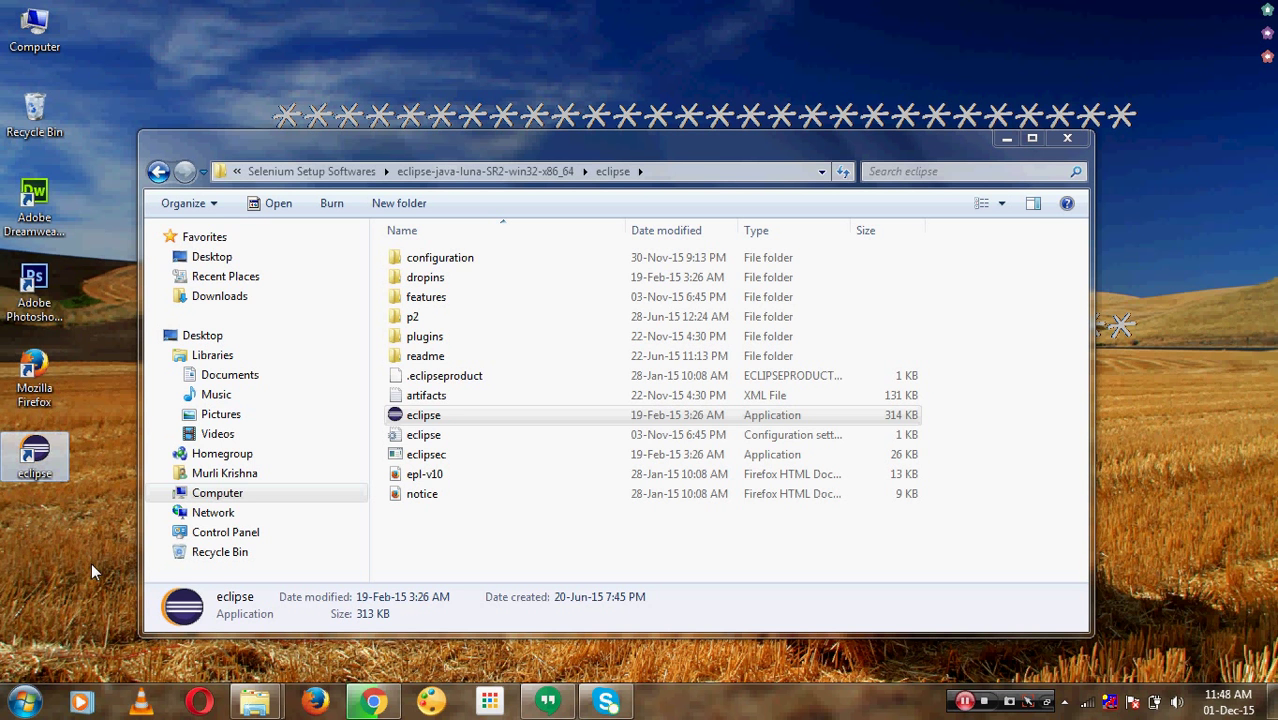
Step: Close the eclipse folder window and launch Eclipse from its desktop shortcut
click(1067, 139)
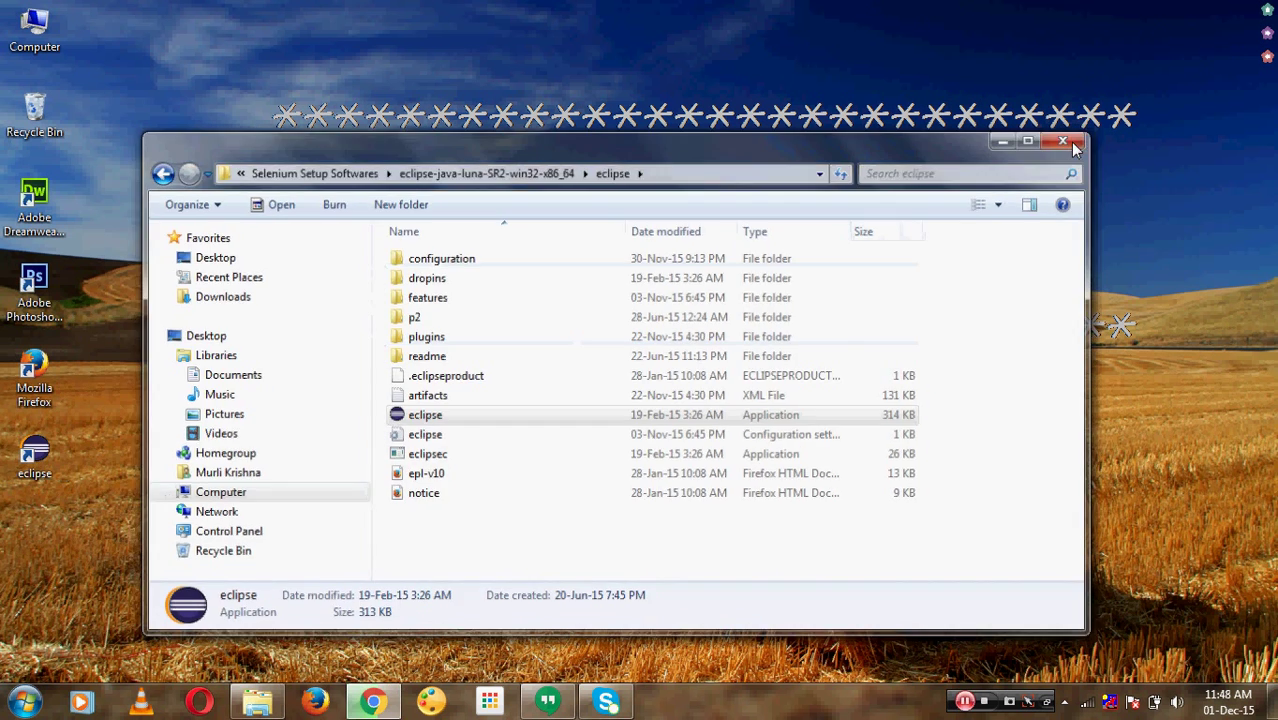
click(25, 701)
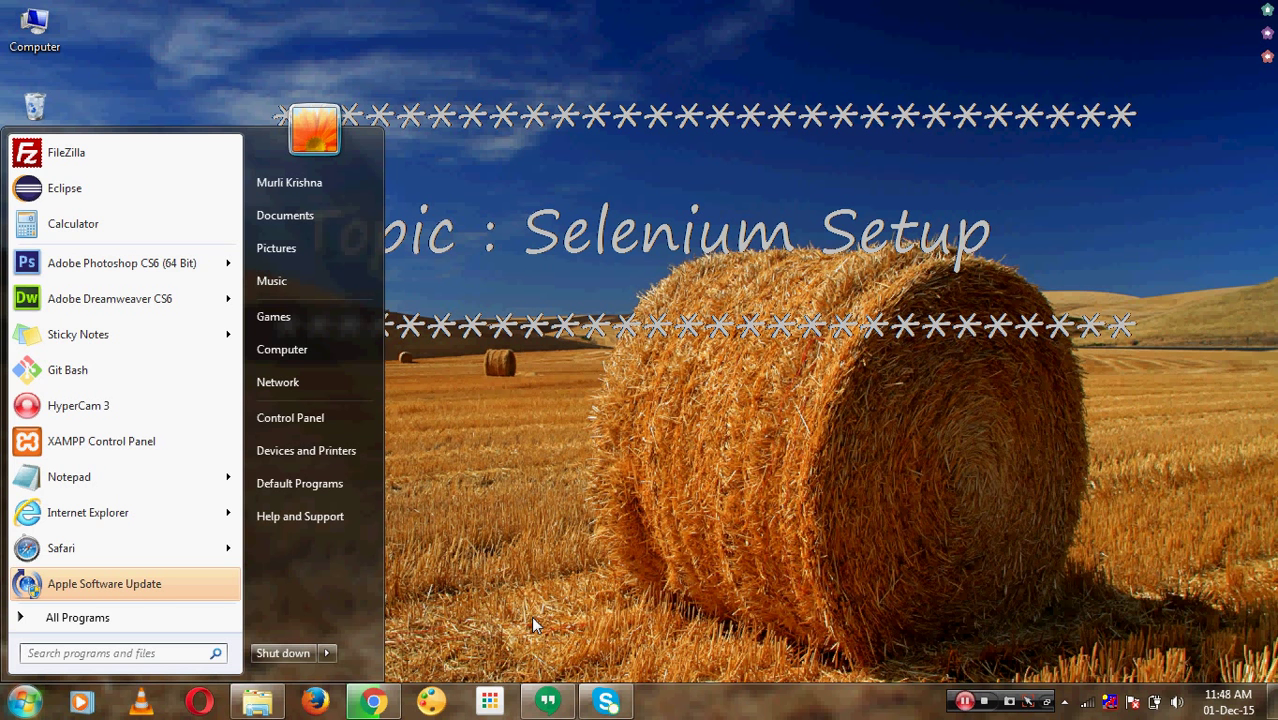
click(667, 567)
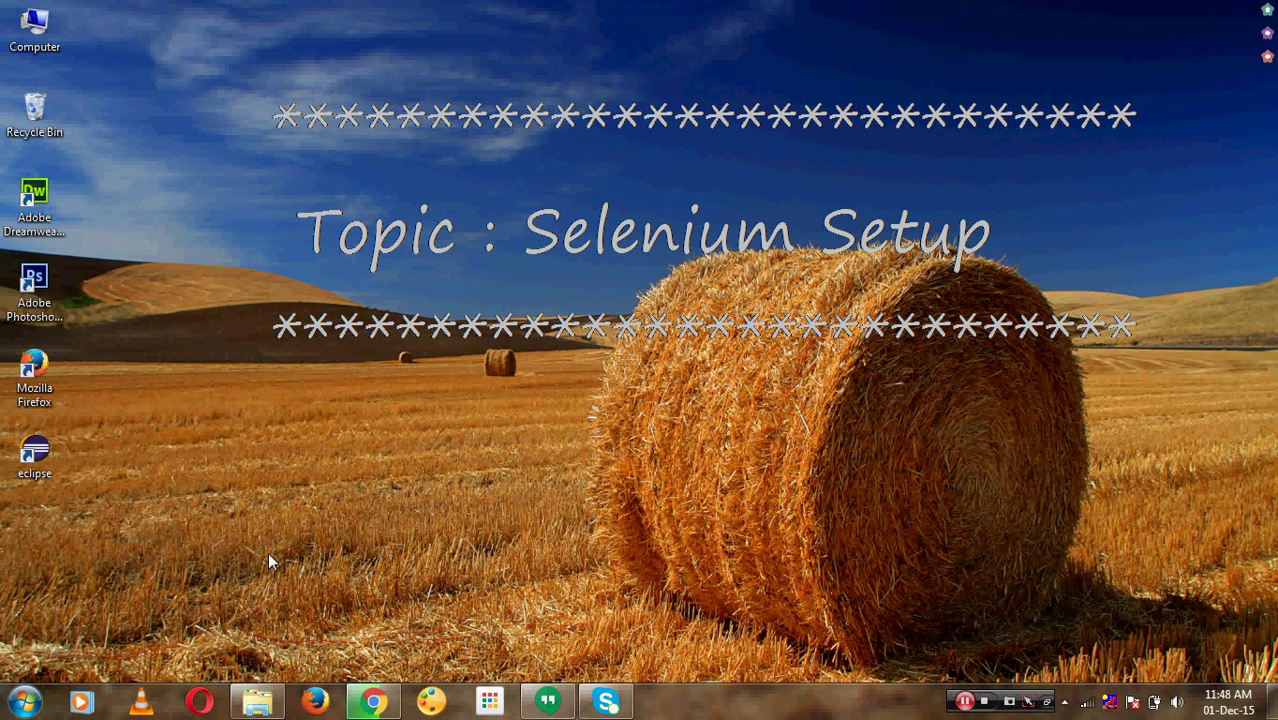
double_click(40, 476)
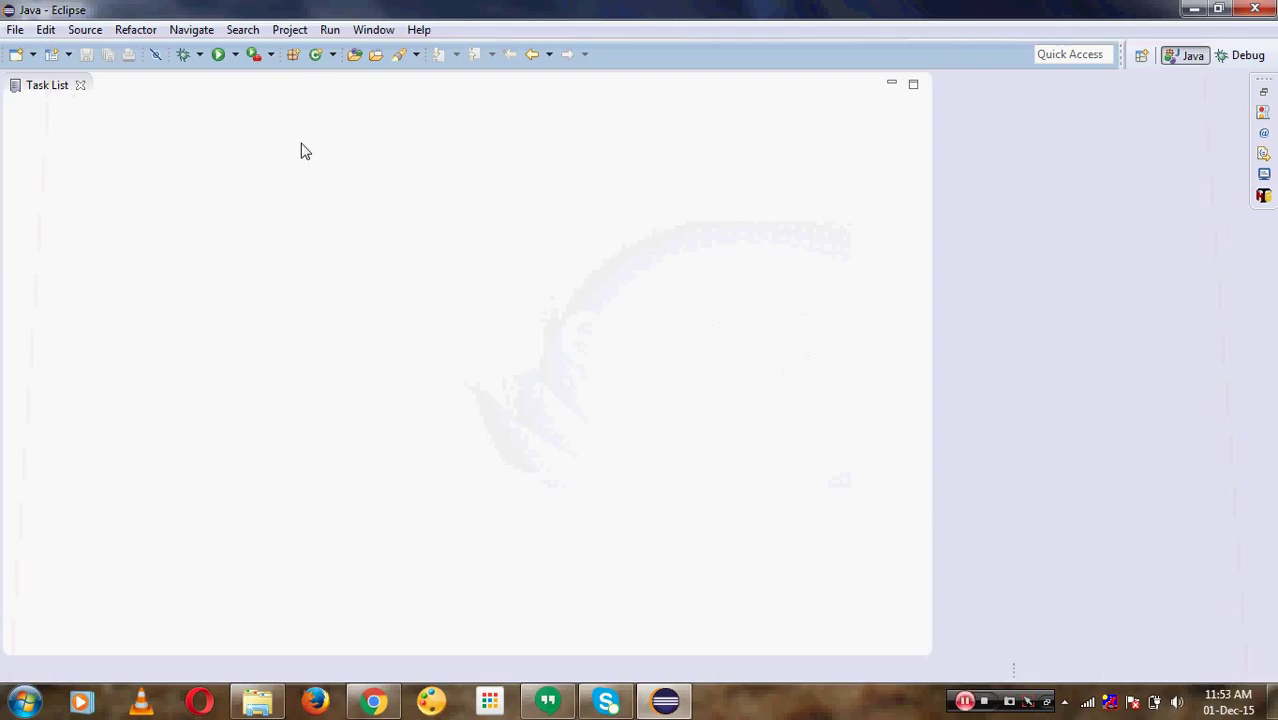
Step: Open the Eclipse Marketplace and search all markets for maven
click(414, 32)
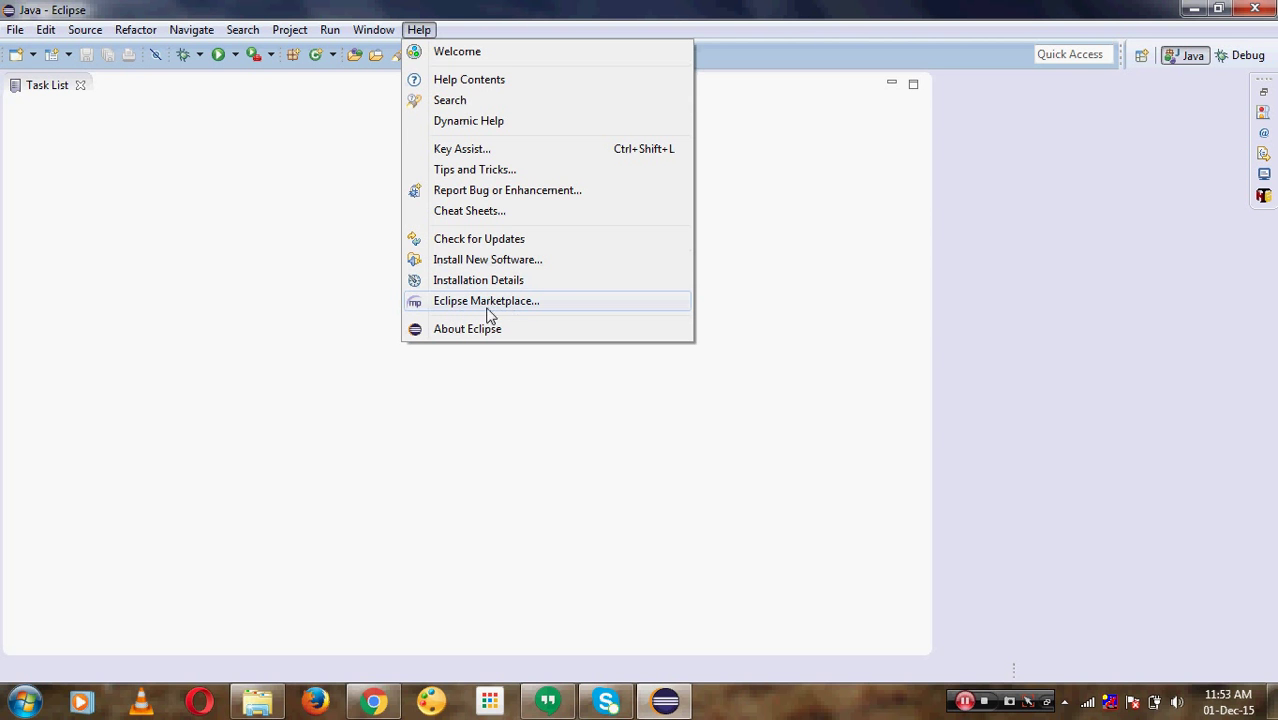
click(455, 300)
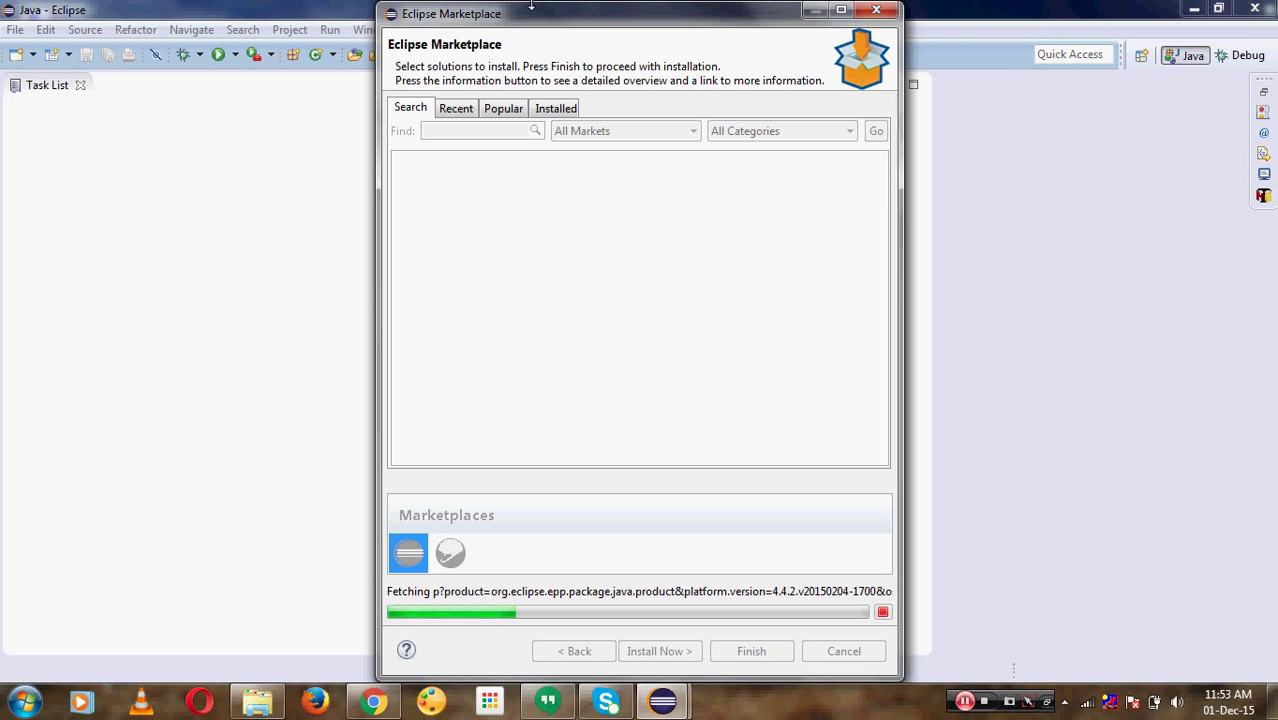
drag(521, 21, 624, 43)
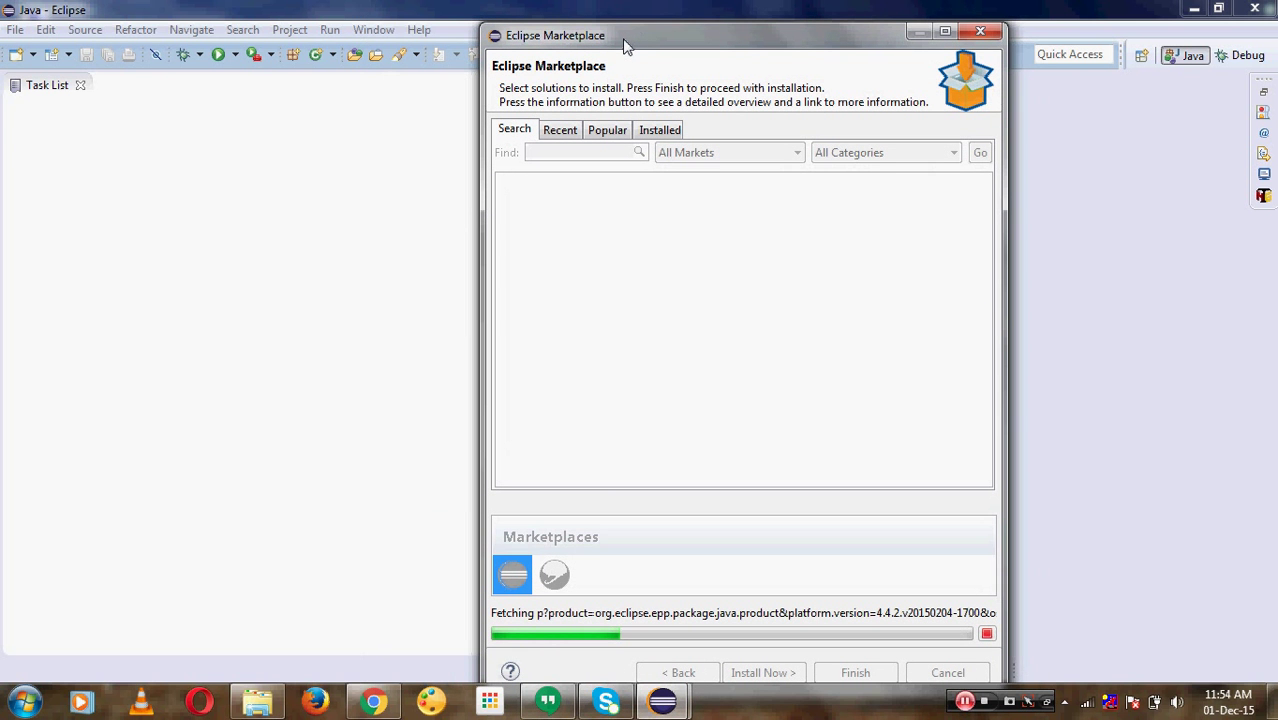
drag(623, 42, 623, 30)
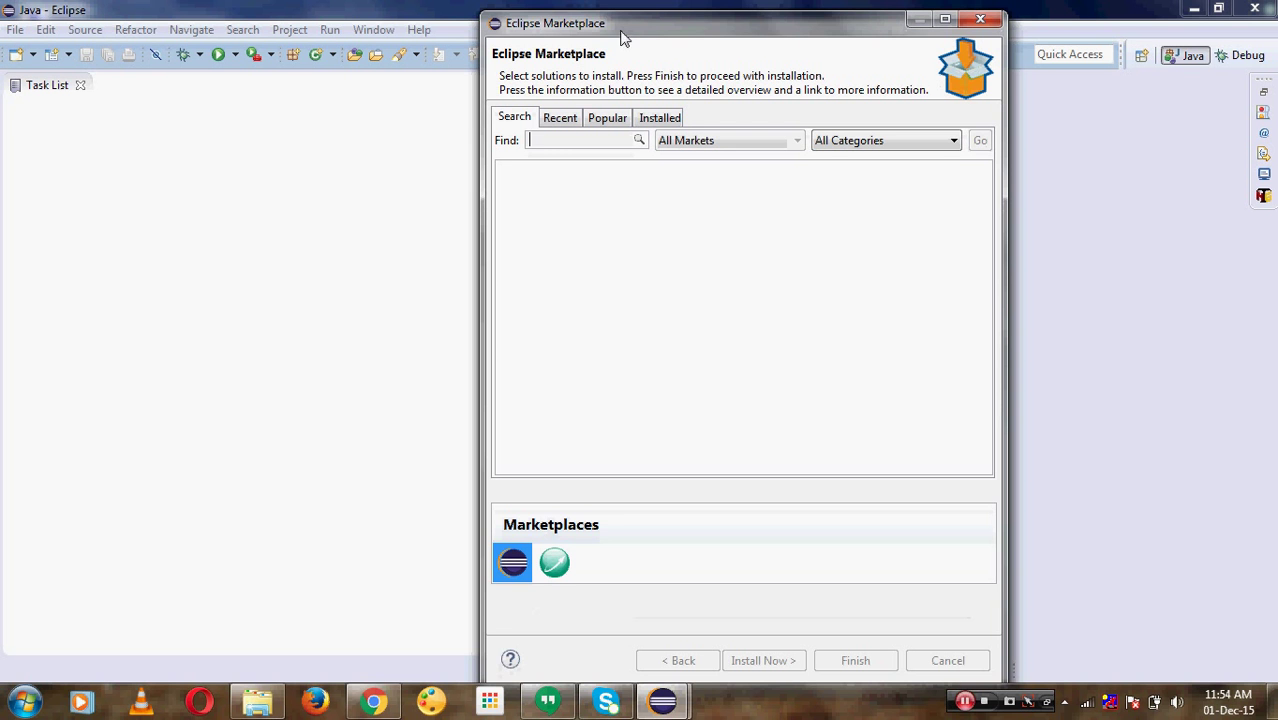
text(mavan)
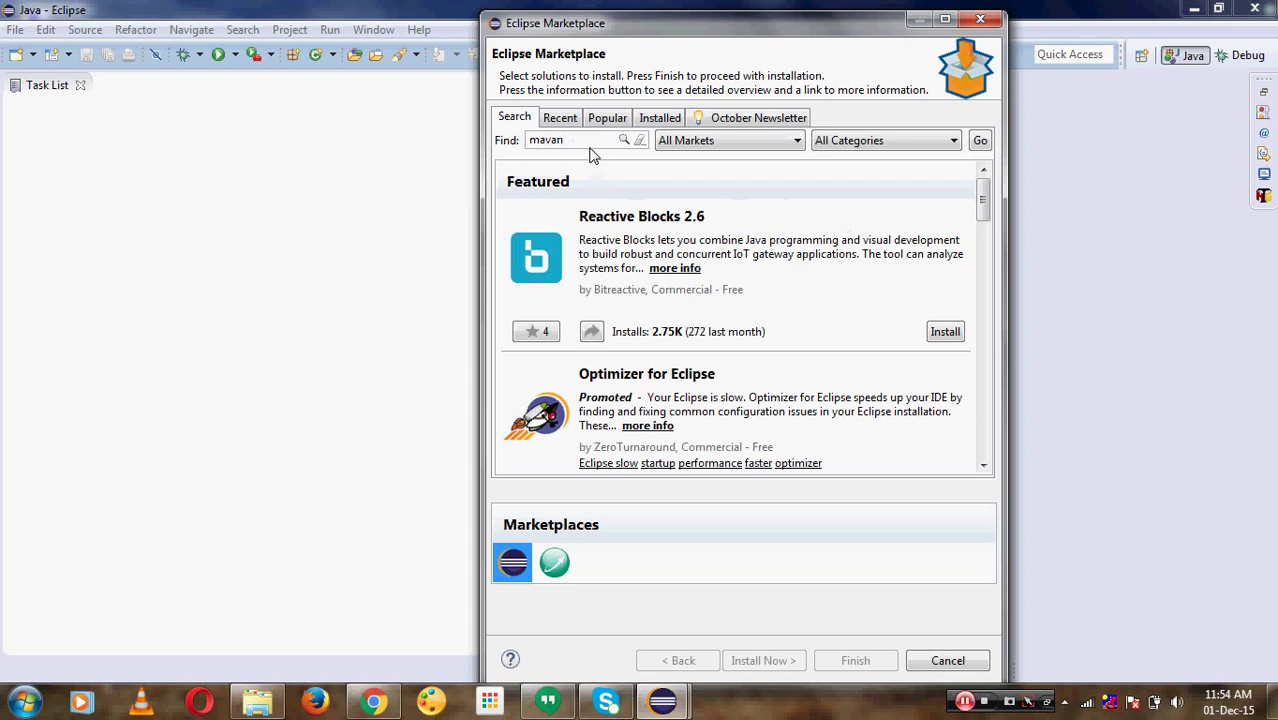
click(980, 140)
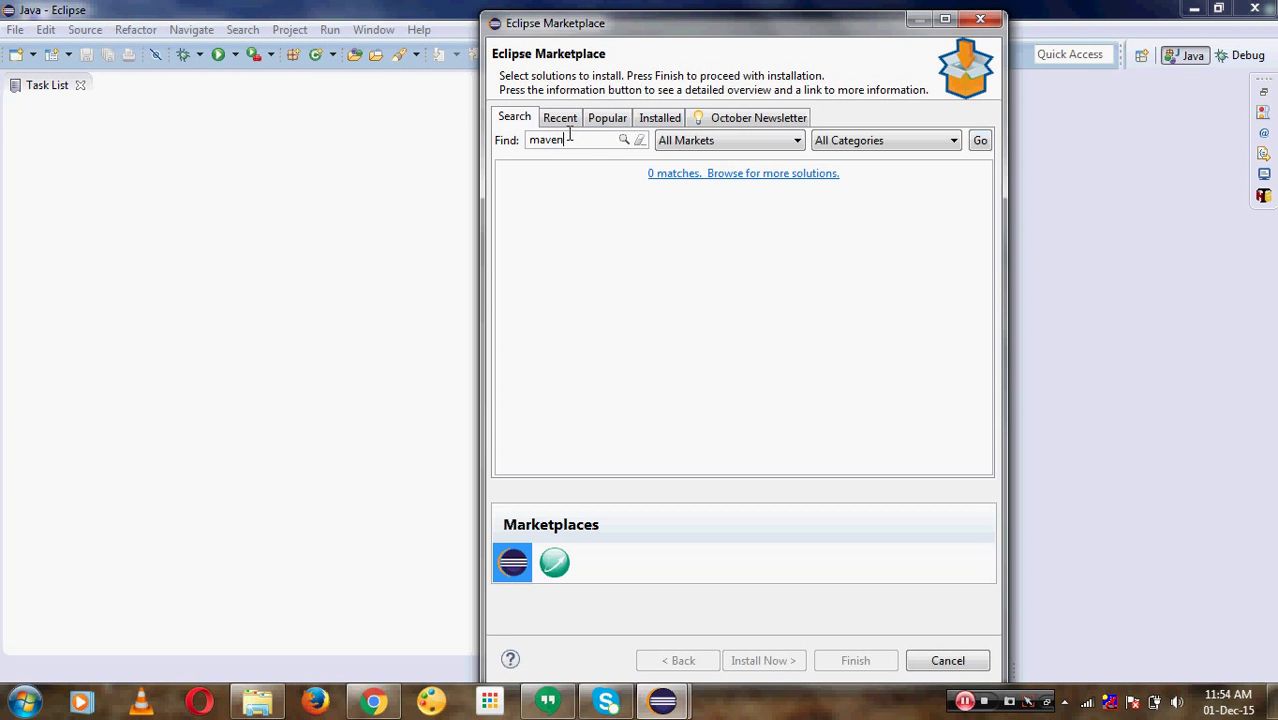
click(980, 140)
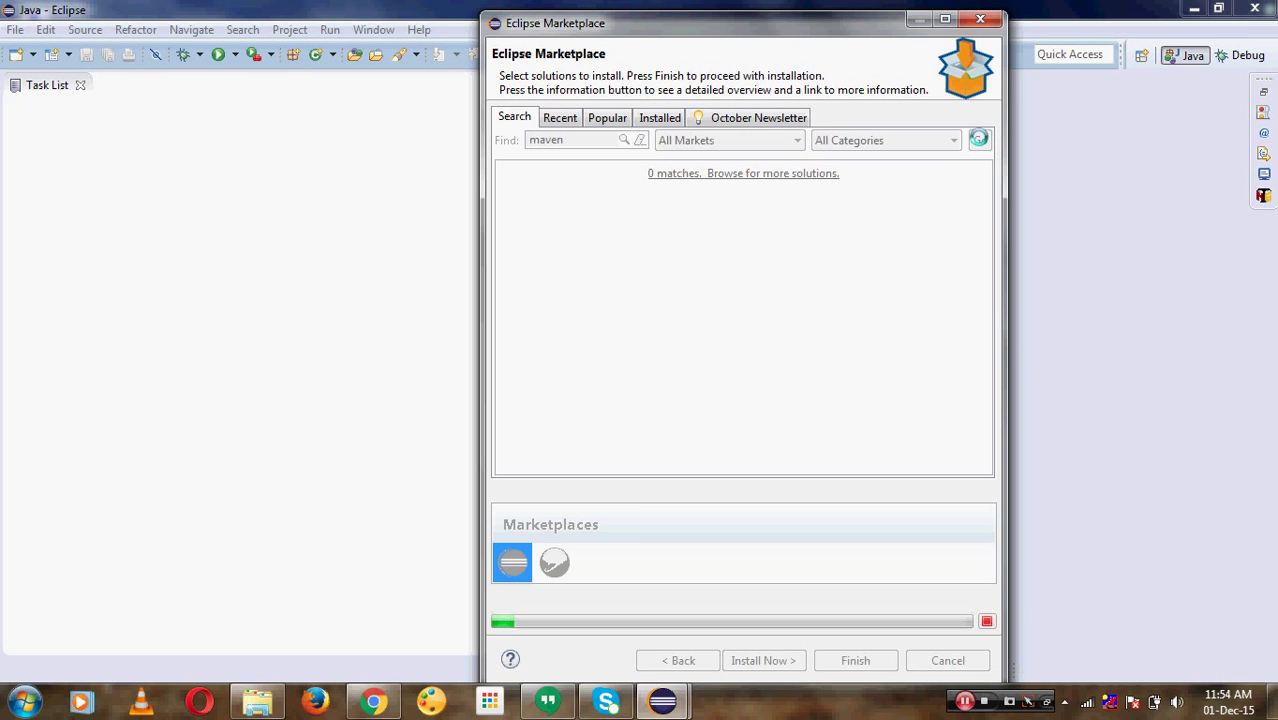
Step: Switch to Chrome, search for maven for eclipse in a new tab, and open the M2Eclipse site from the results
click(372, 701)
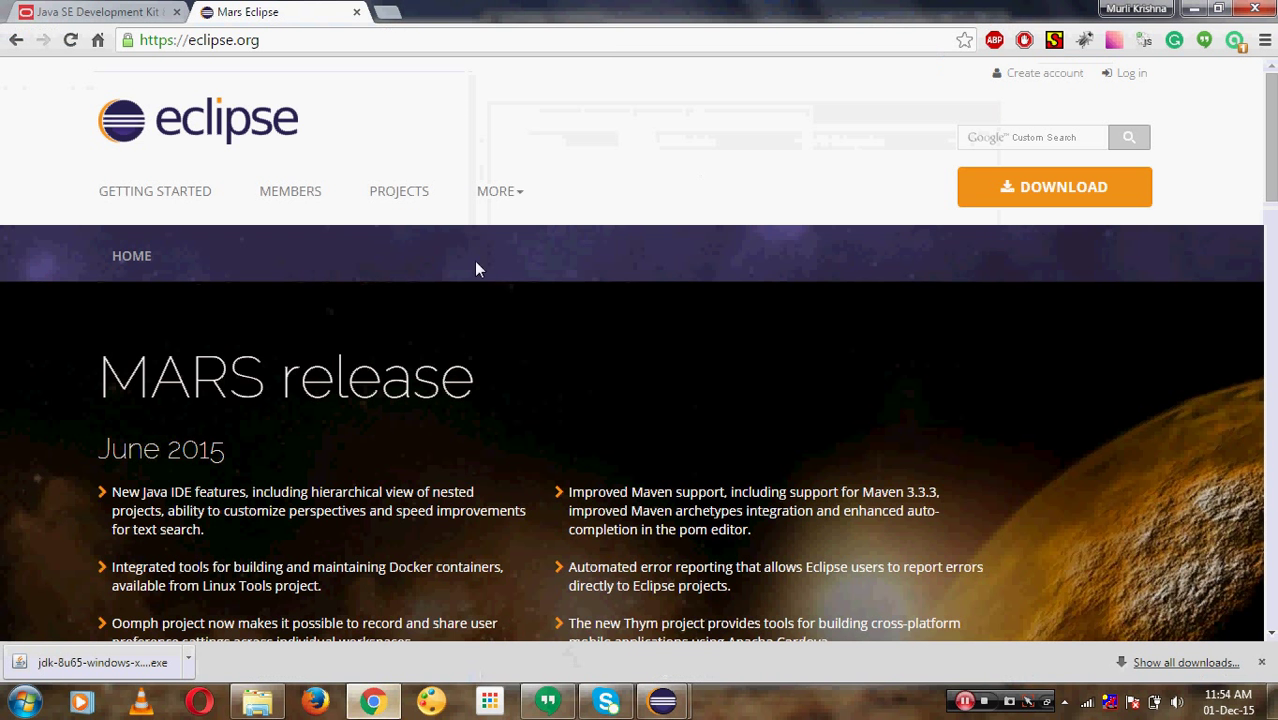
click(386, 11)
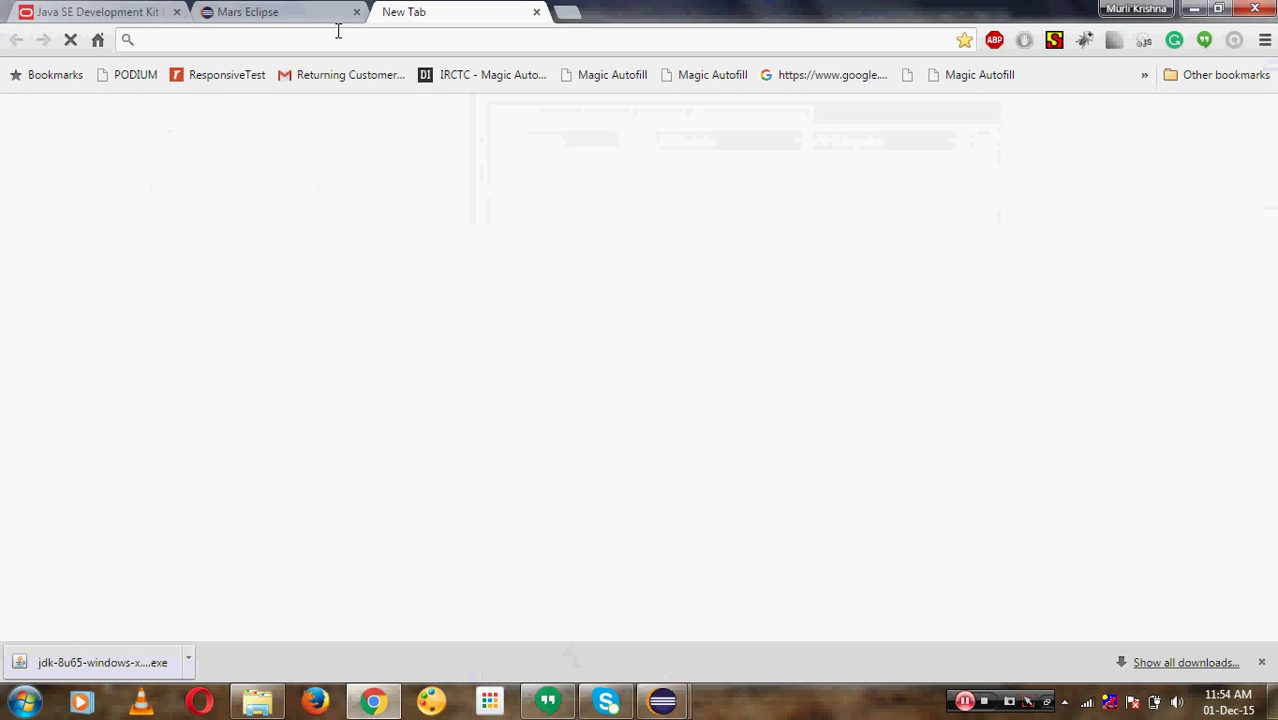
text(maven)
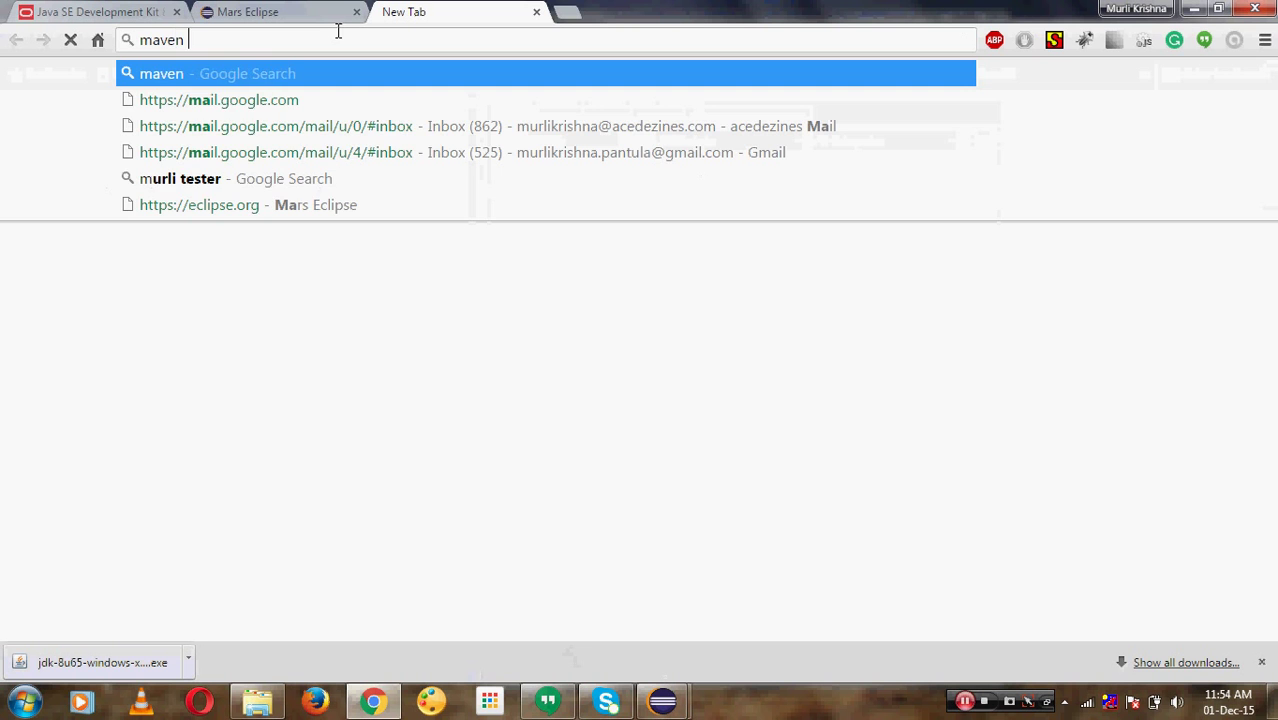
text( for)
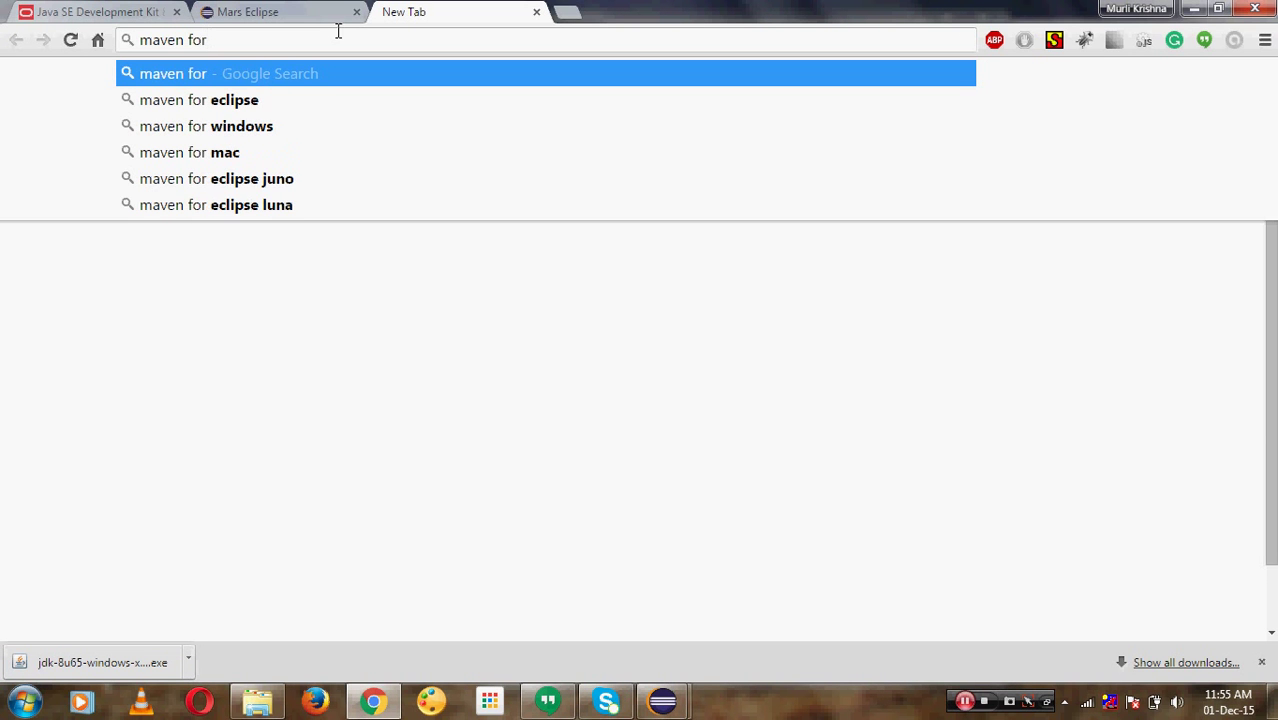
key(Down)
key(Return)
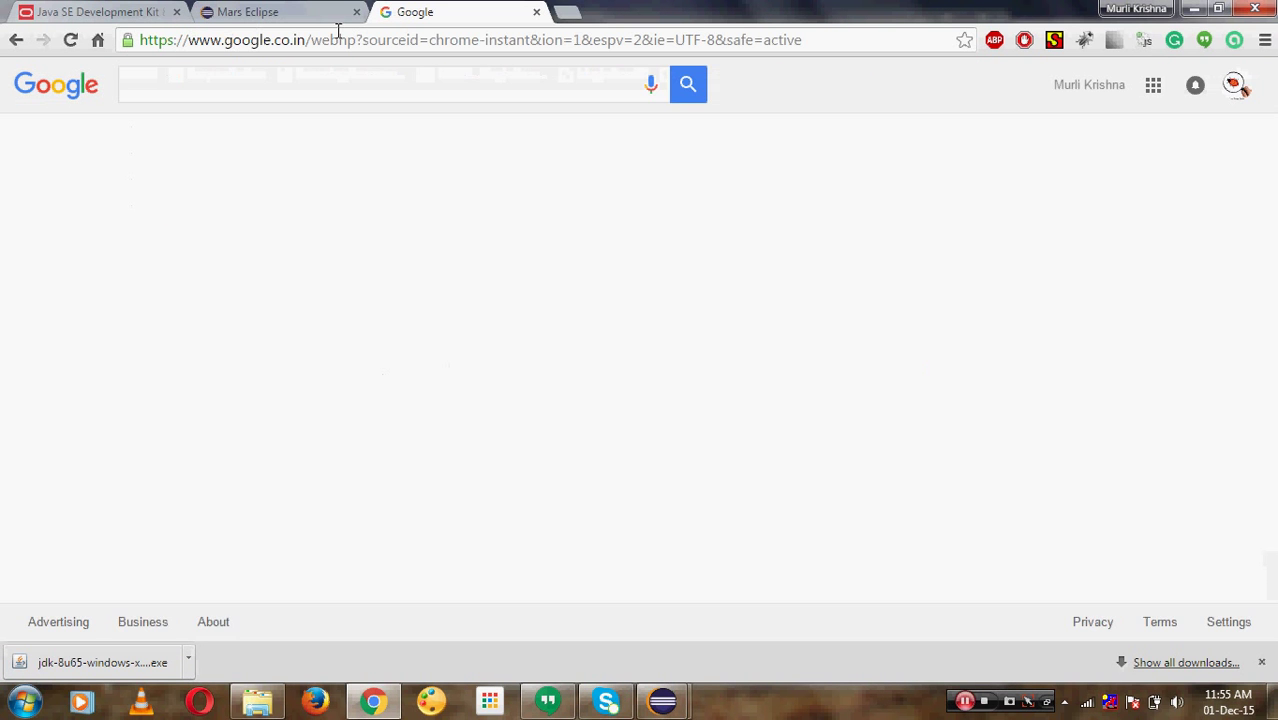
click(214, 232)
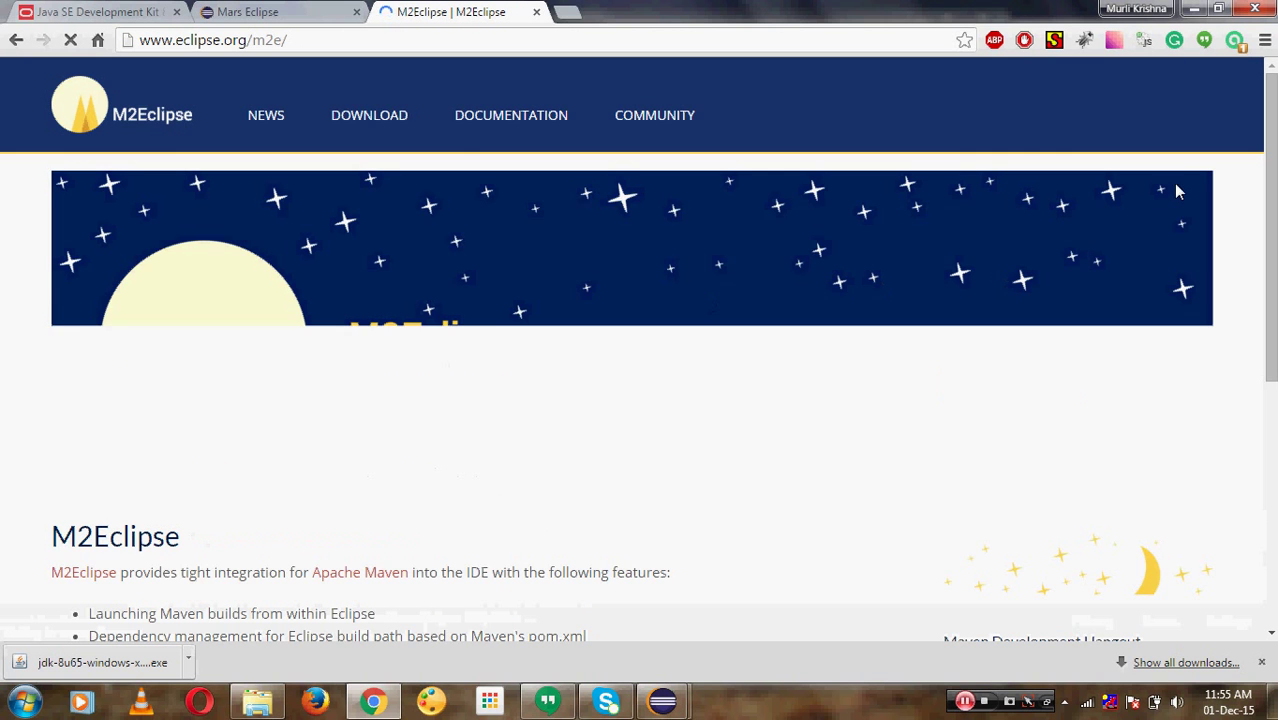
scroll(1273, 175, down, 1)
scroll(1273, 175, down, 4)
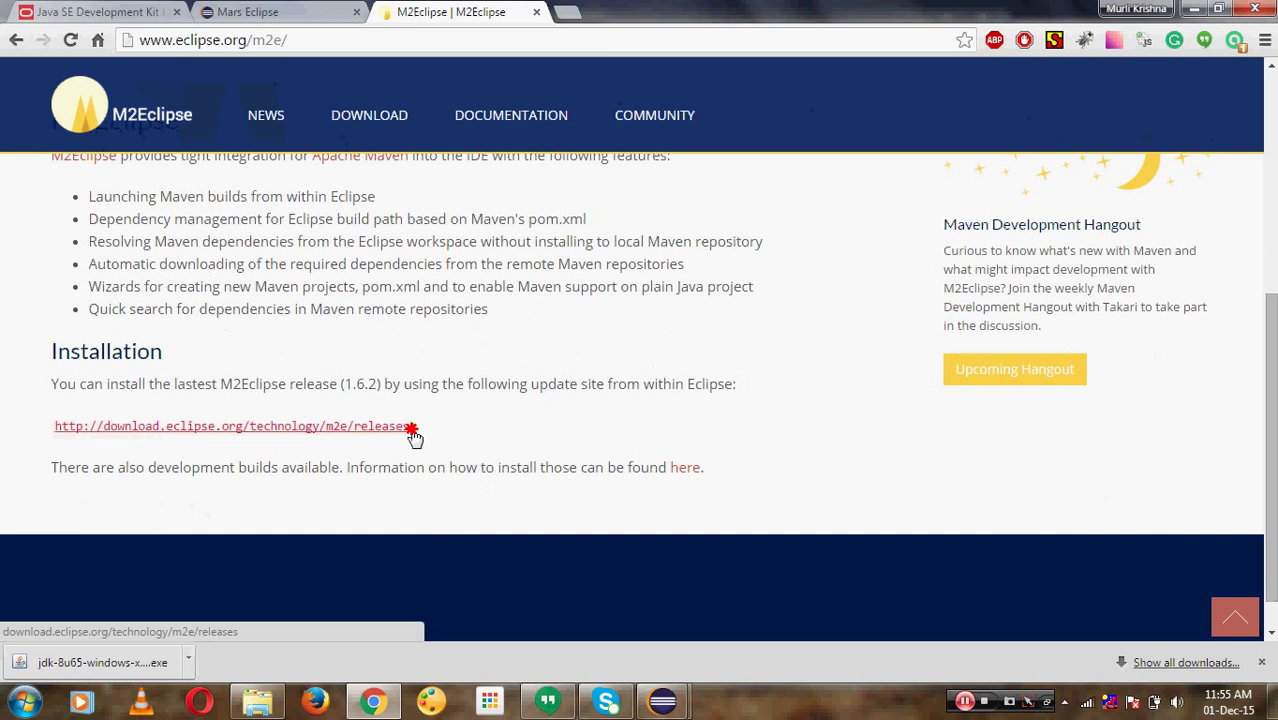
drag(422, 430, 59, 429)
key(ctrl+c)
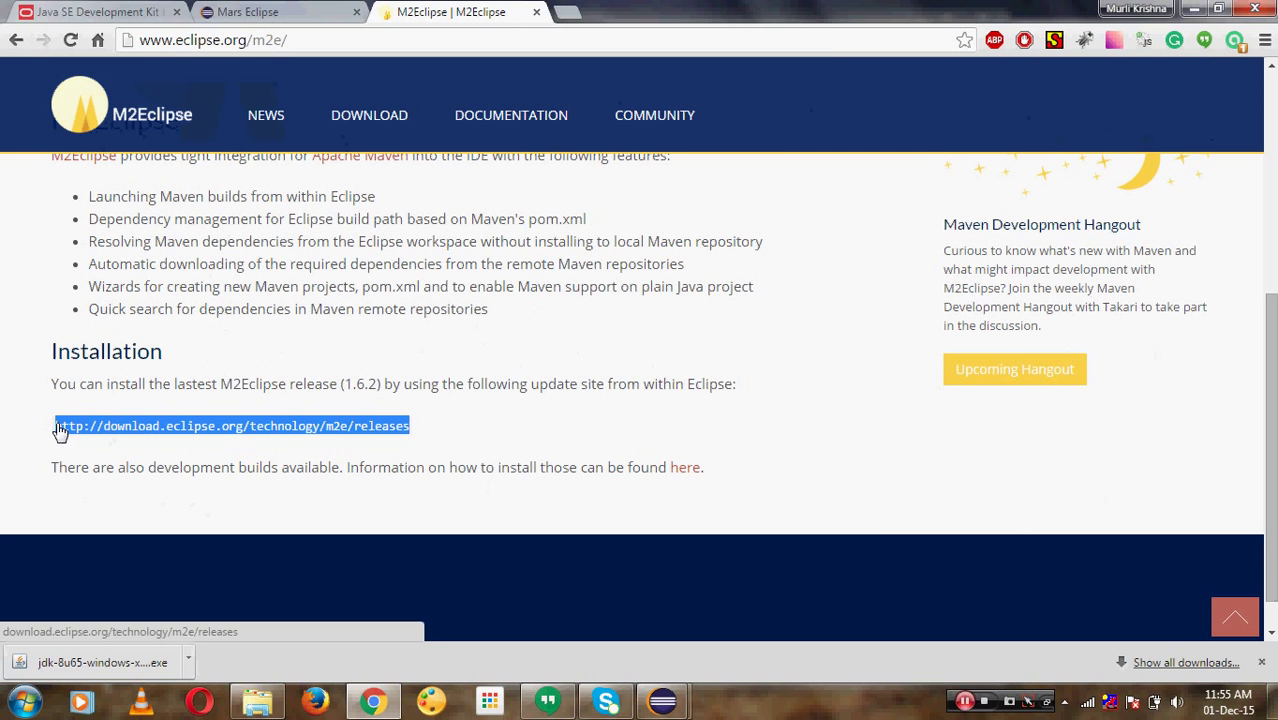
Step: Return to the Eclipse Marketplace, check the Maven Integration for Eclipse (Luna) entry in the maven results, and close the Marketplace
mouse_move(662, 700)
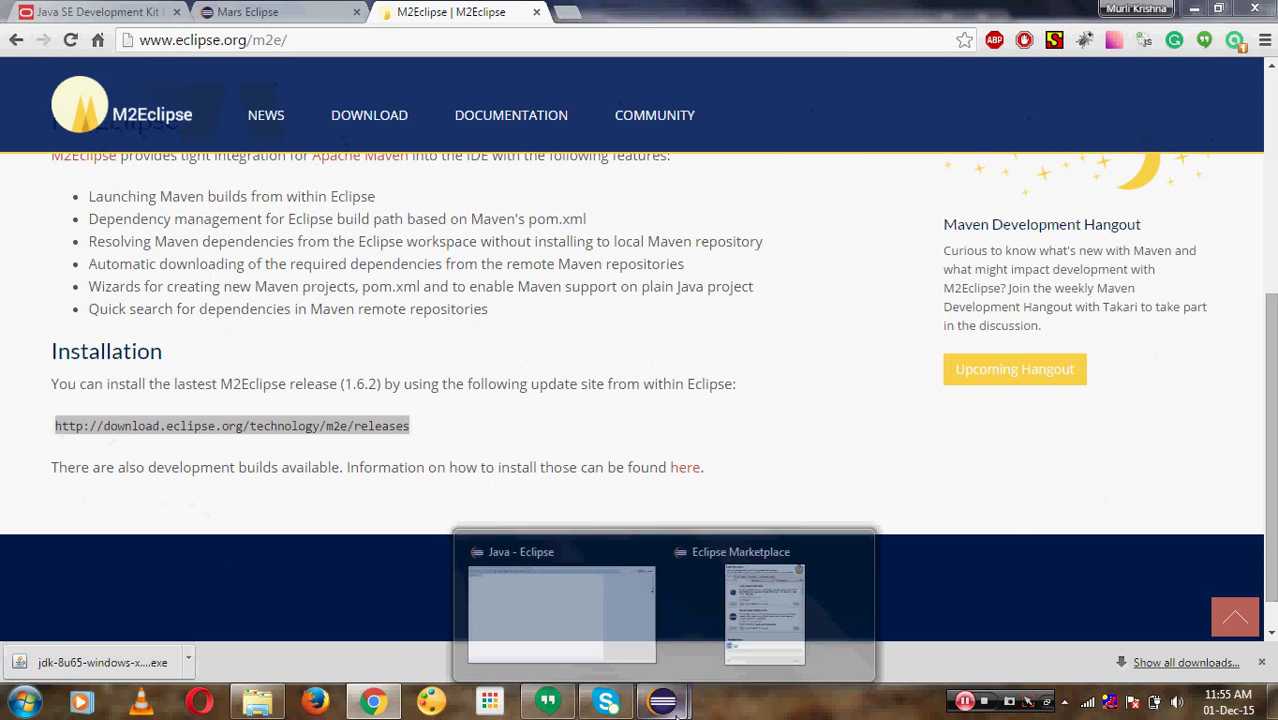
click(722, 612)
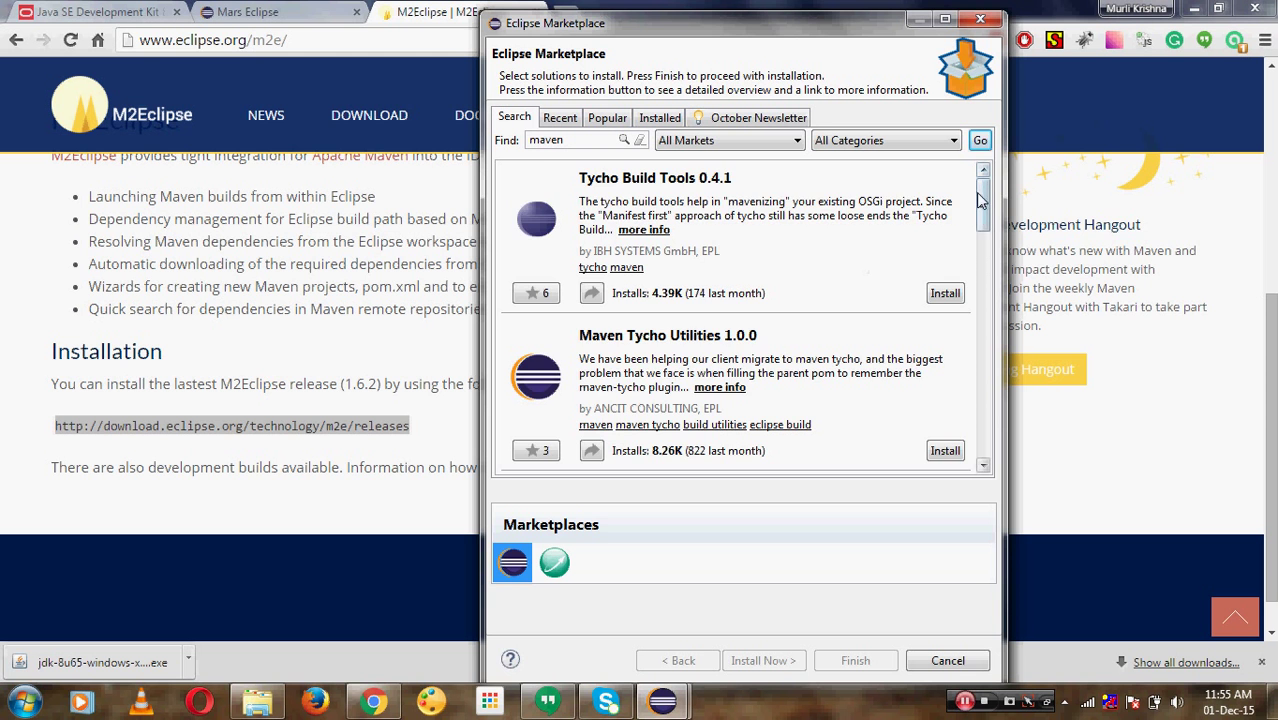
drag(982, 203, 982, 247)
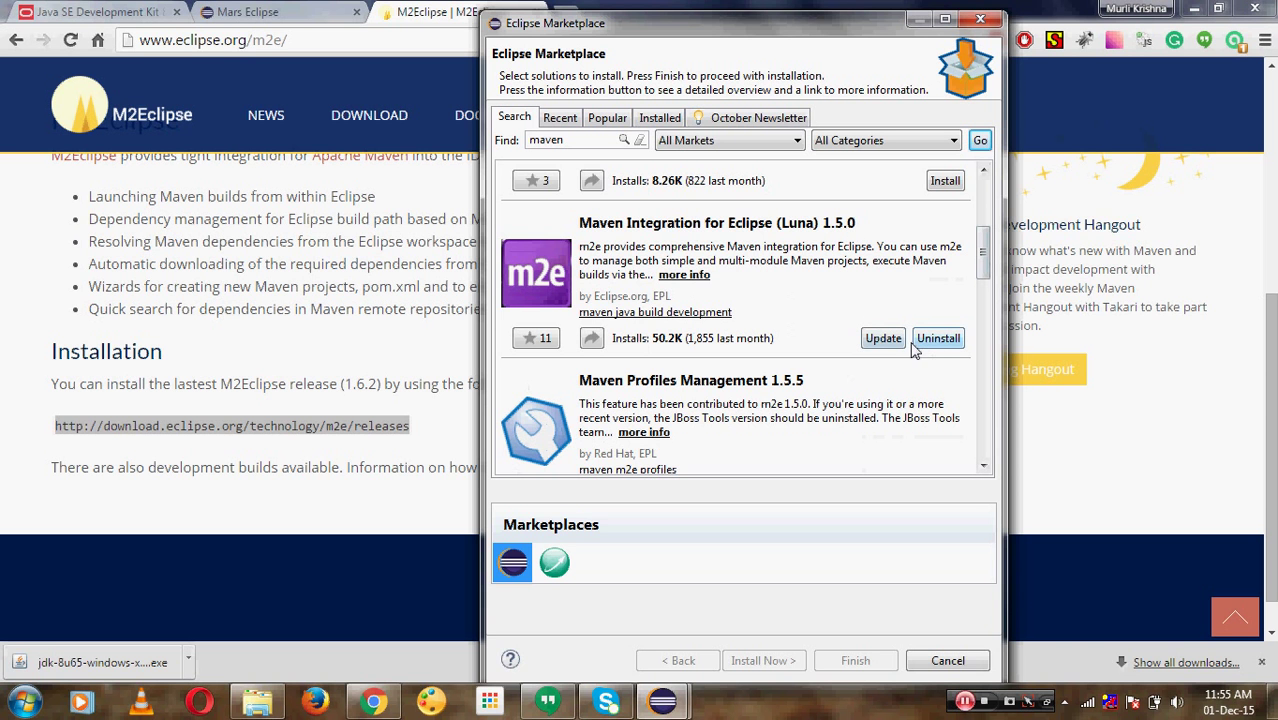
click(942, 660)
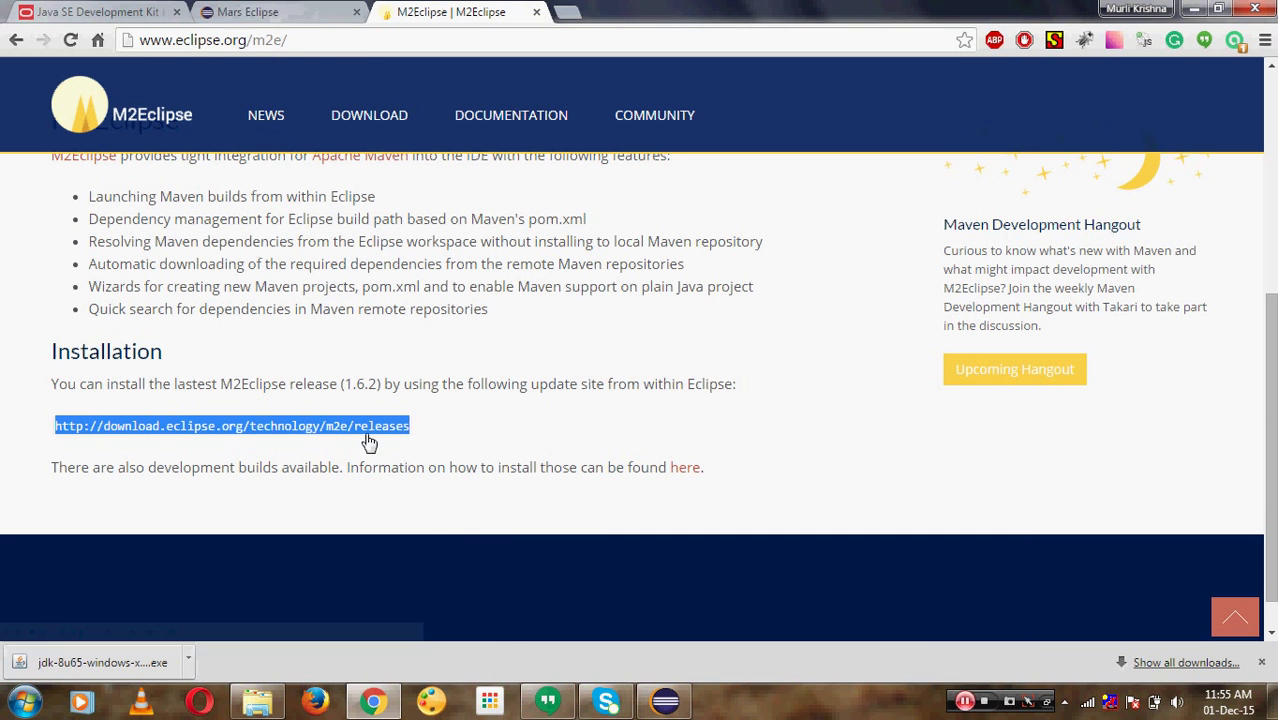
click(665, 698)
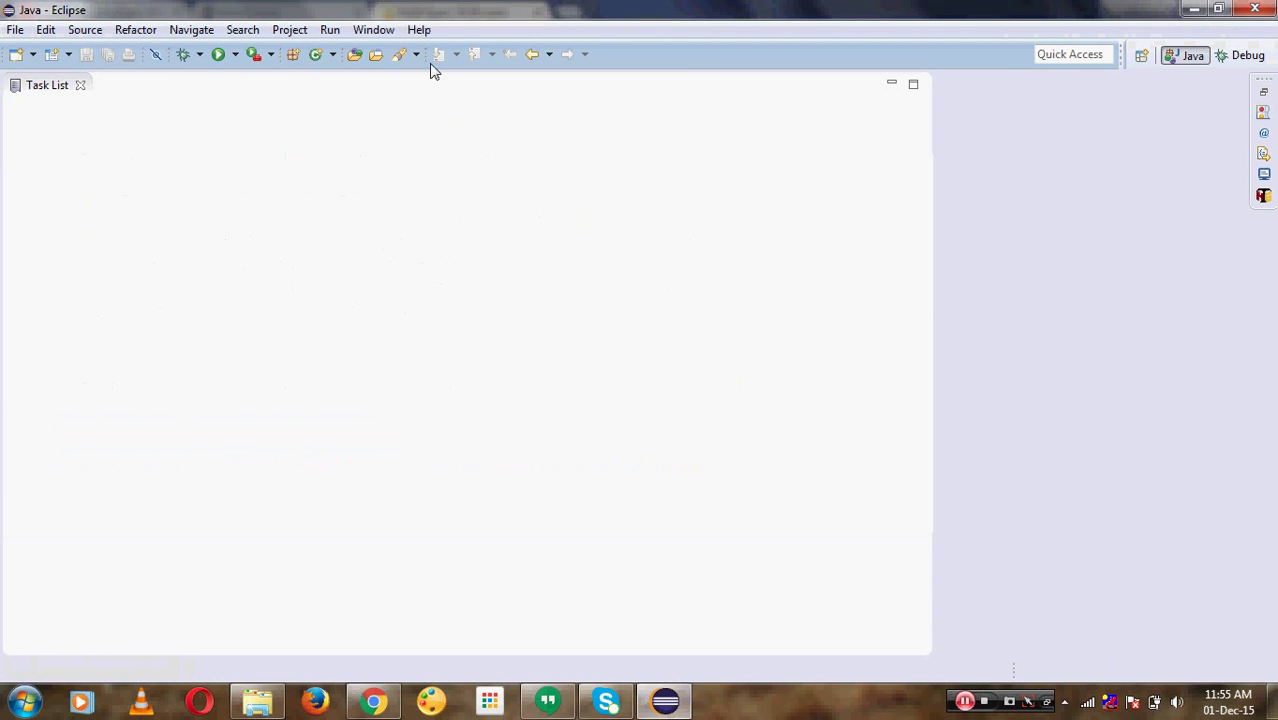
click(419, 31)
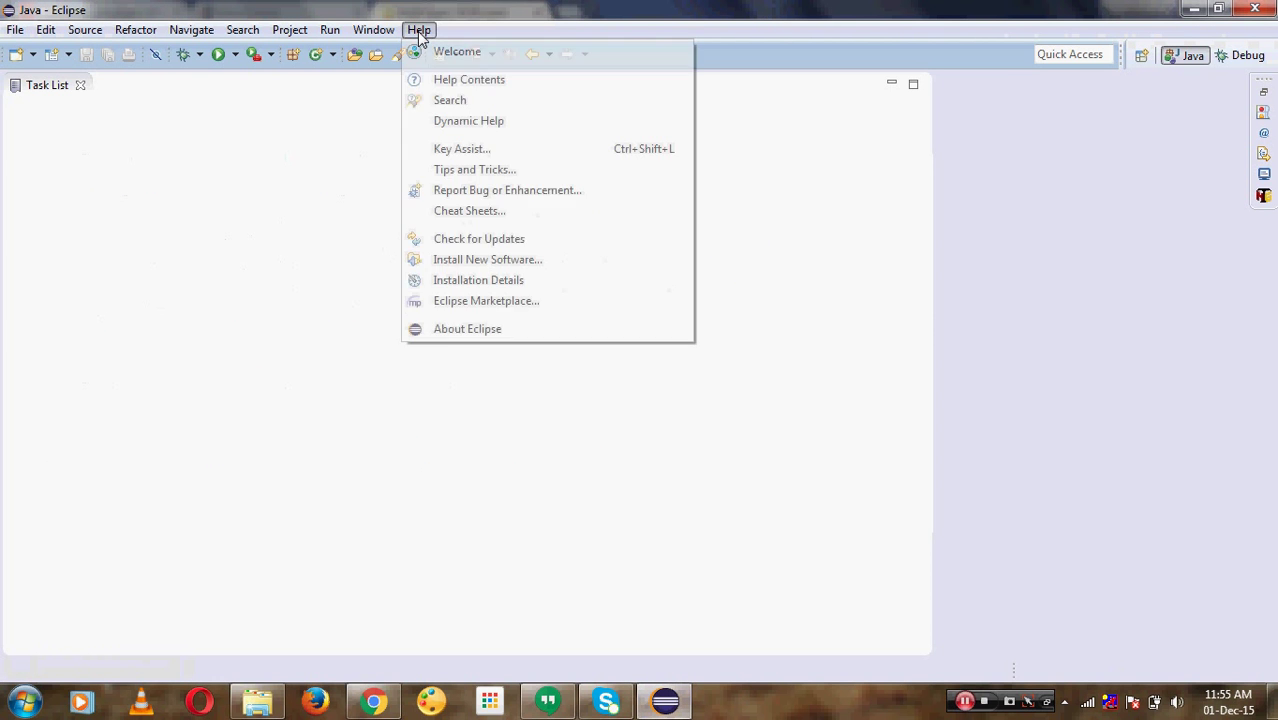
click(456, 260)
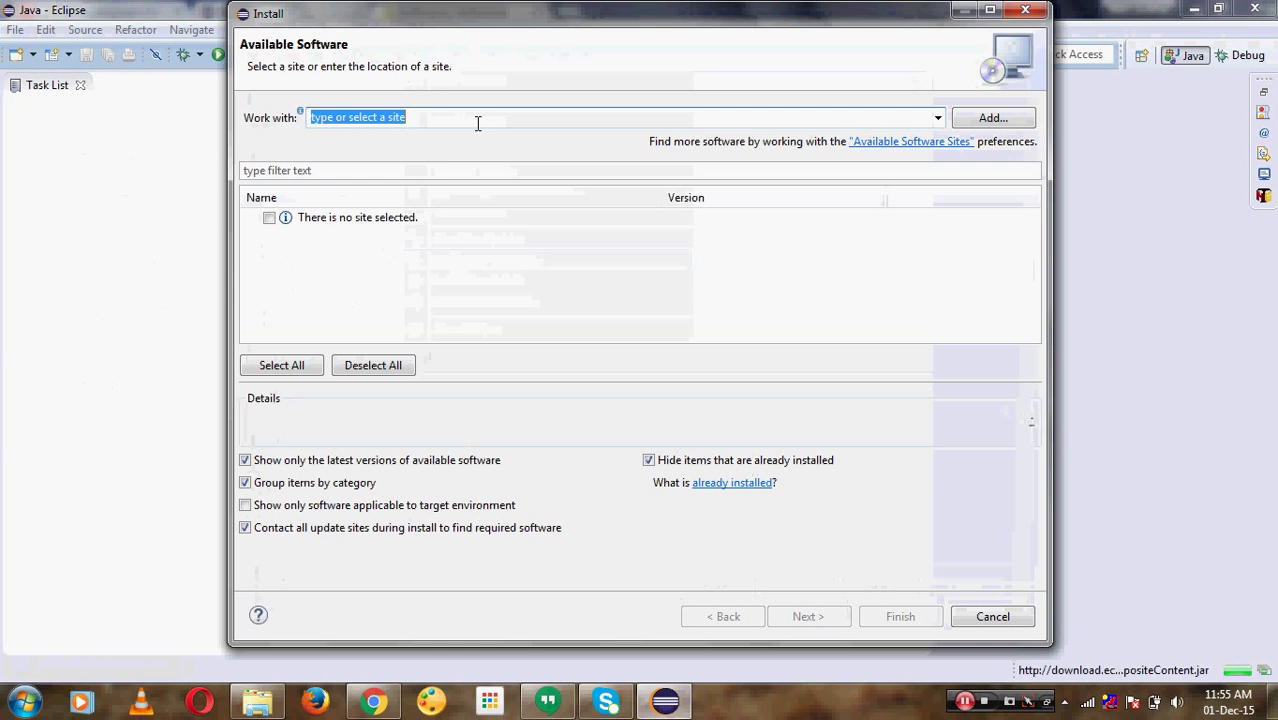
key(ctrl+v)
key(Return)
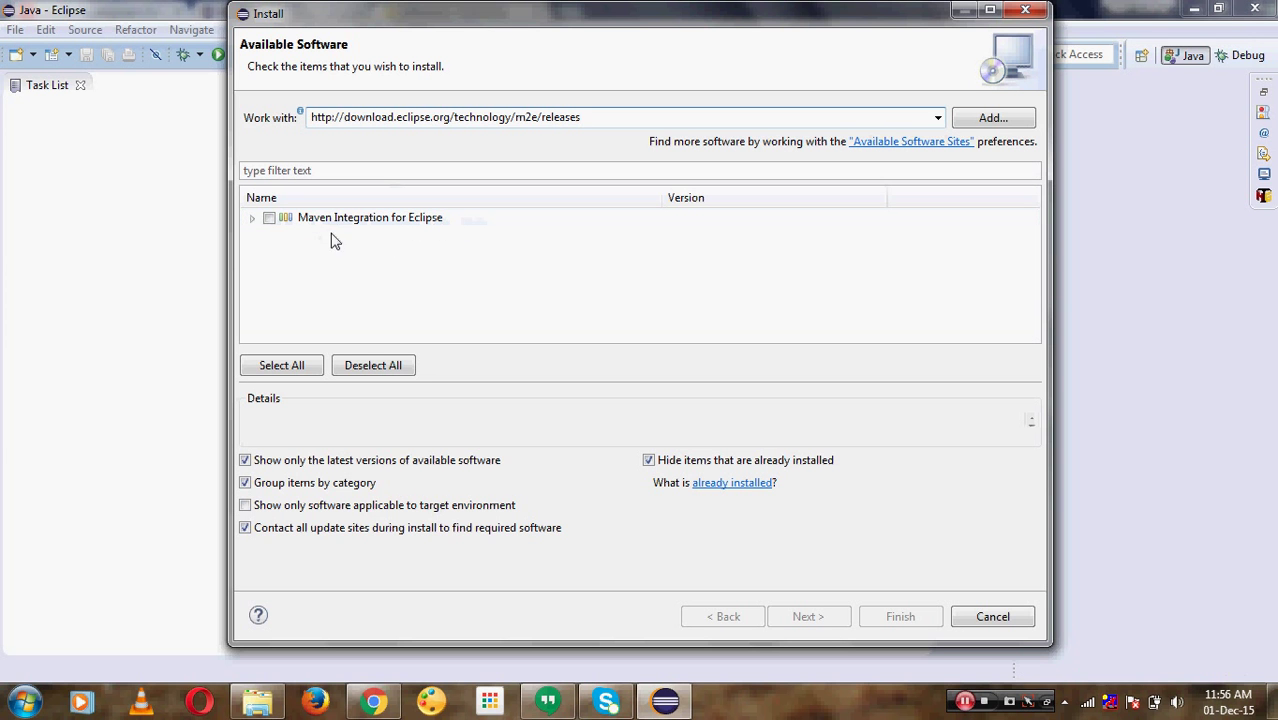
click(269, 218)
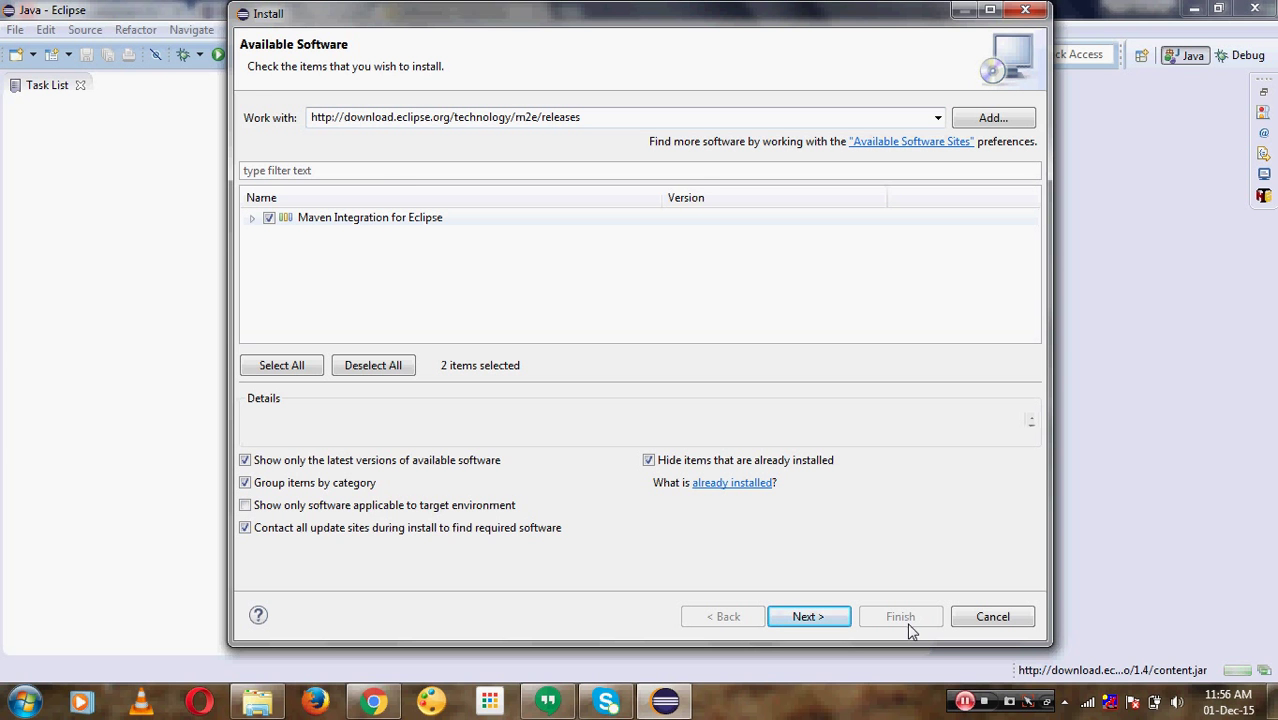
click(964, 622)
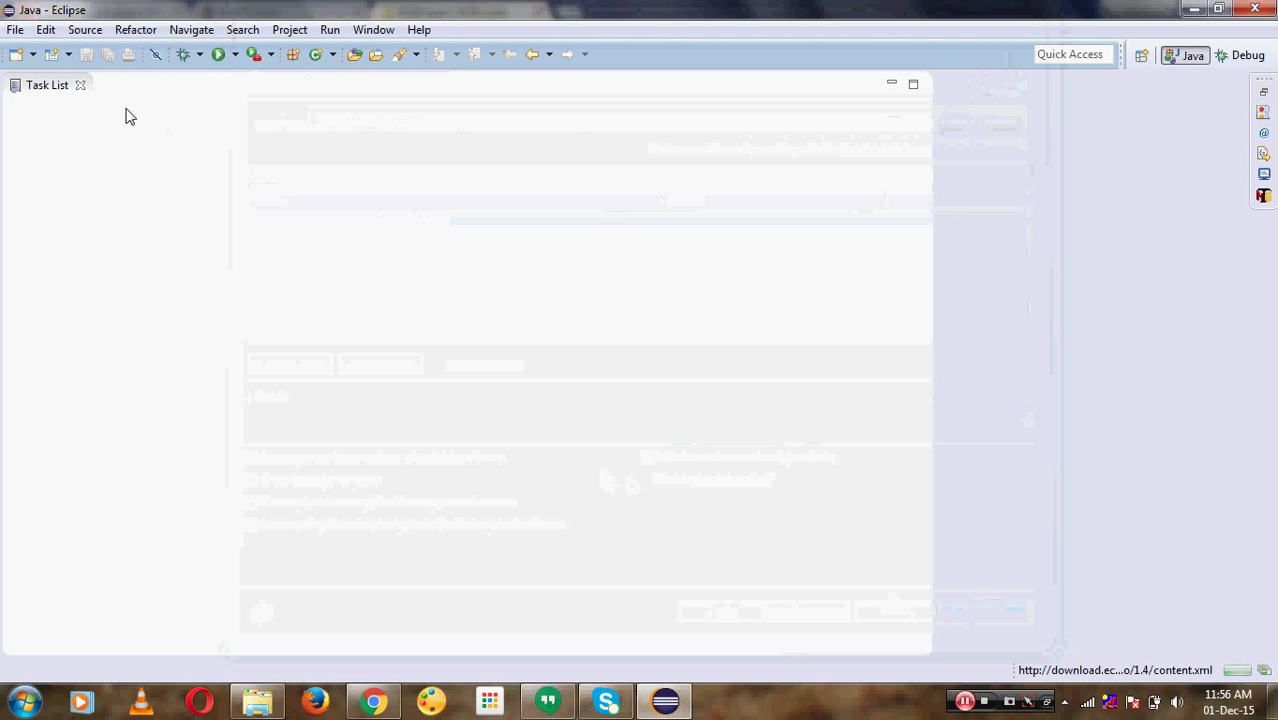
Step: Check the list of creation wizards for a Maven category, and close the list
click(16, 30)
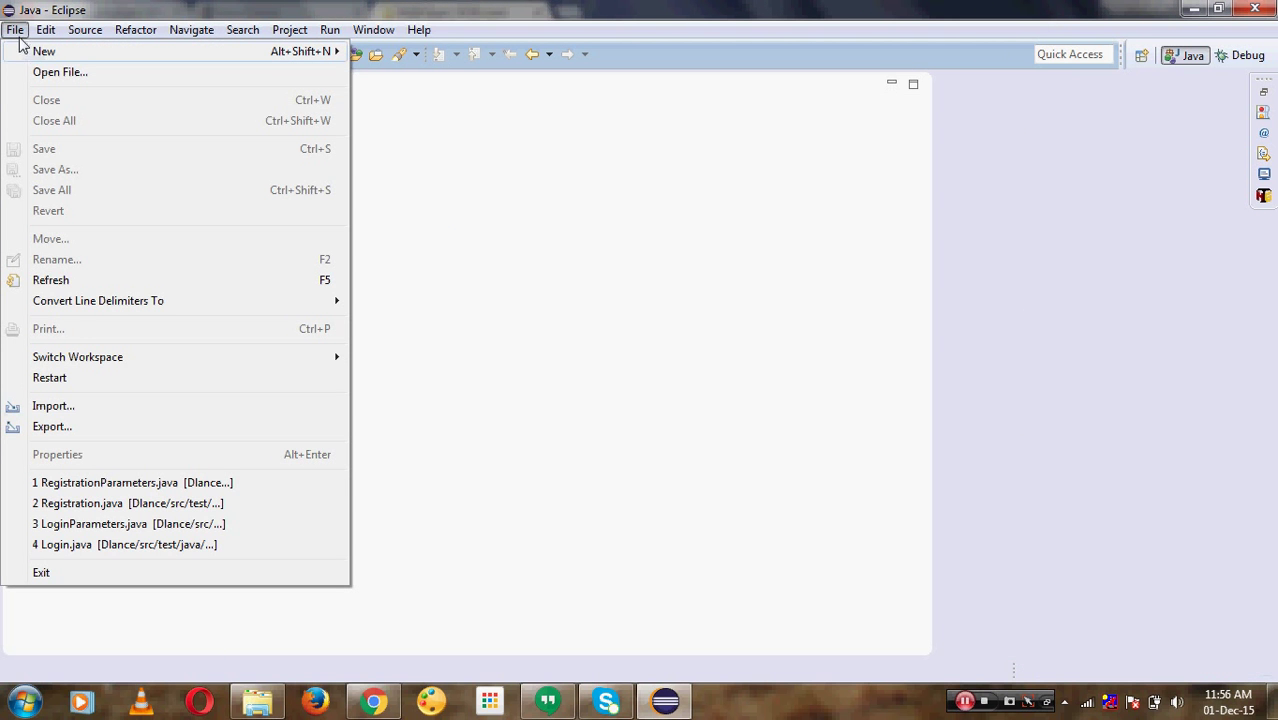
mouse_move(44, 52)
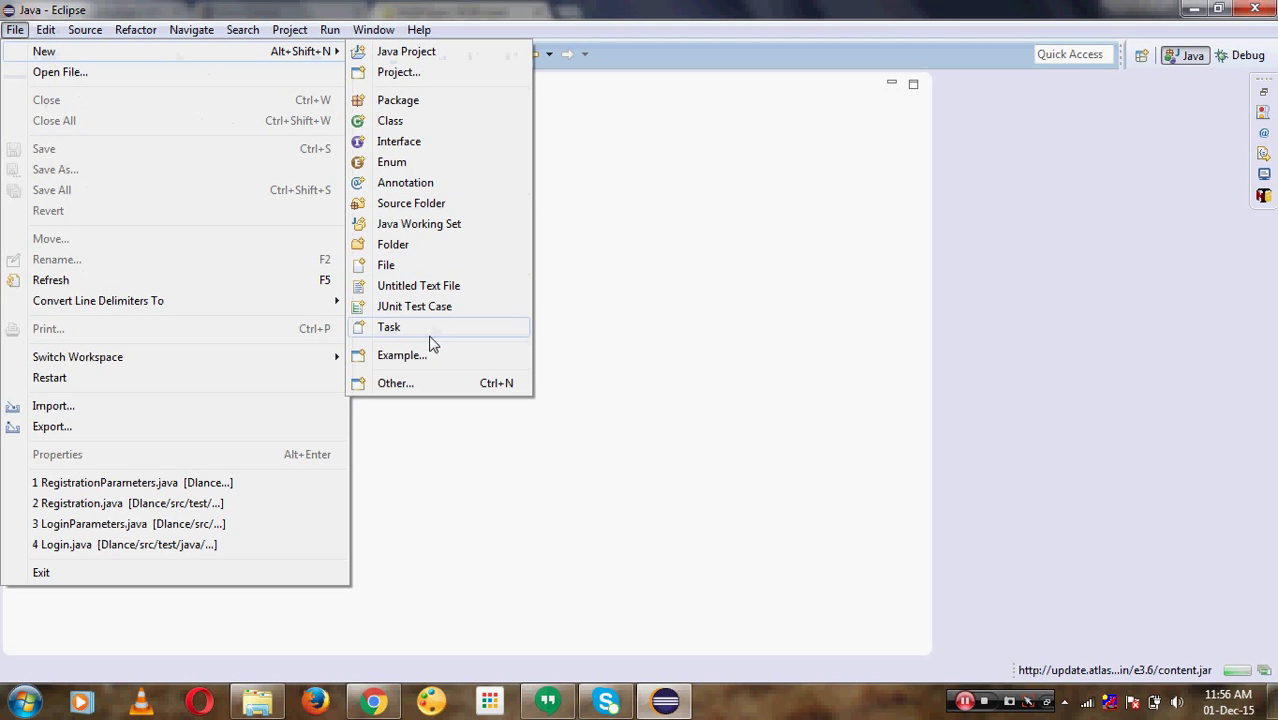
click(393, 383)
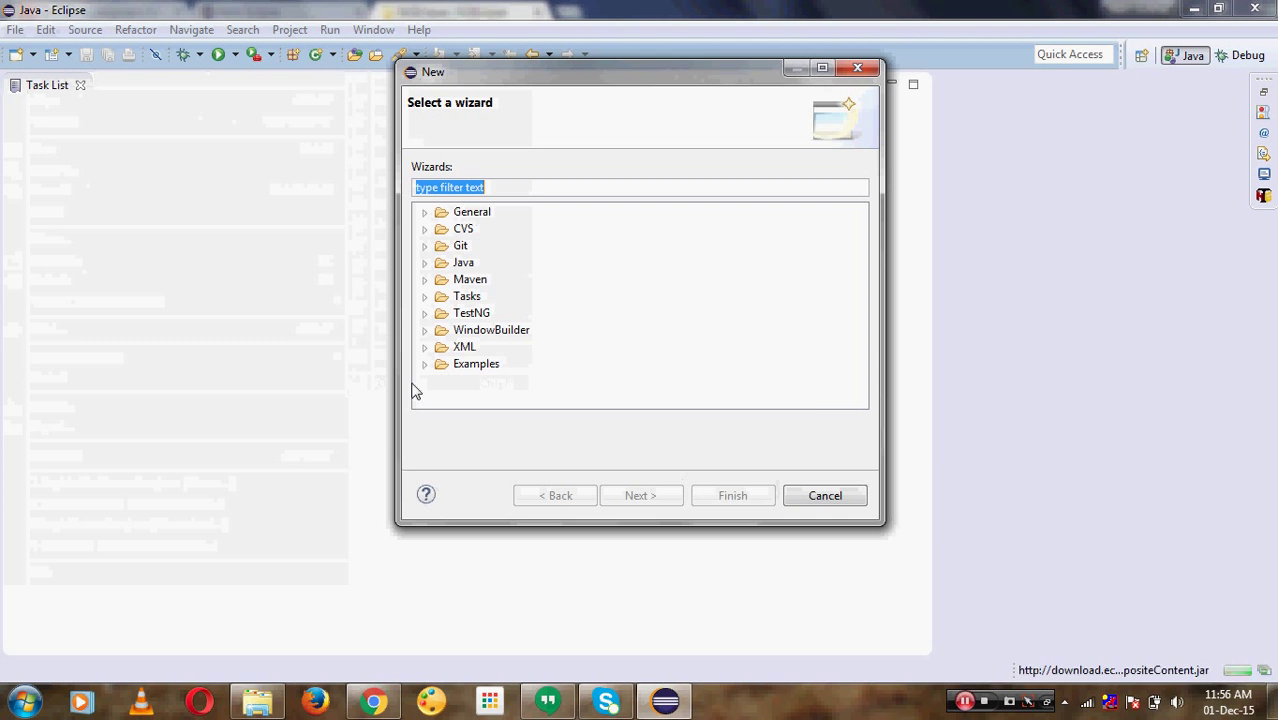
click(825, 495)
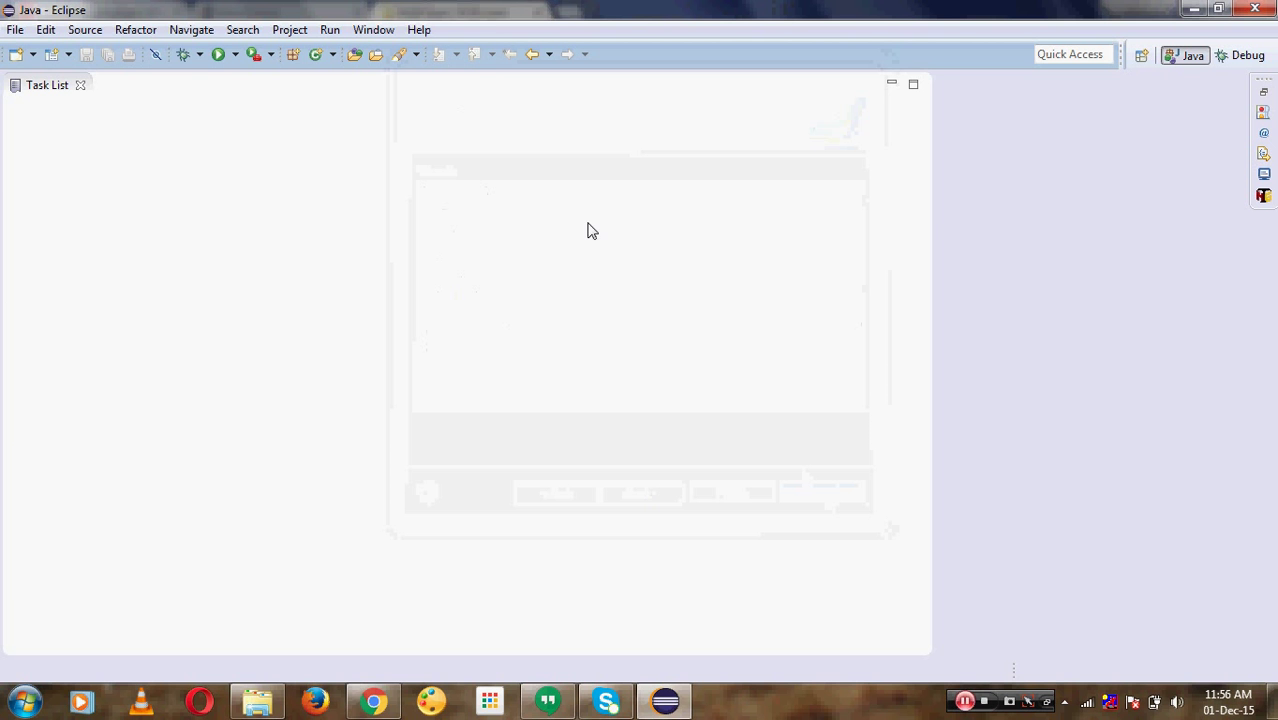
Step: Start creating a new Maven Project from the Maven category of the creation wizards
click(17, 31)
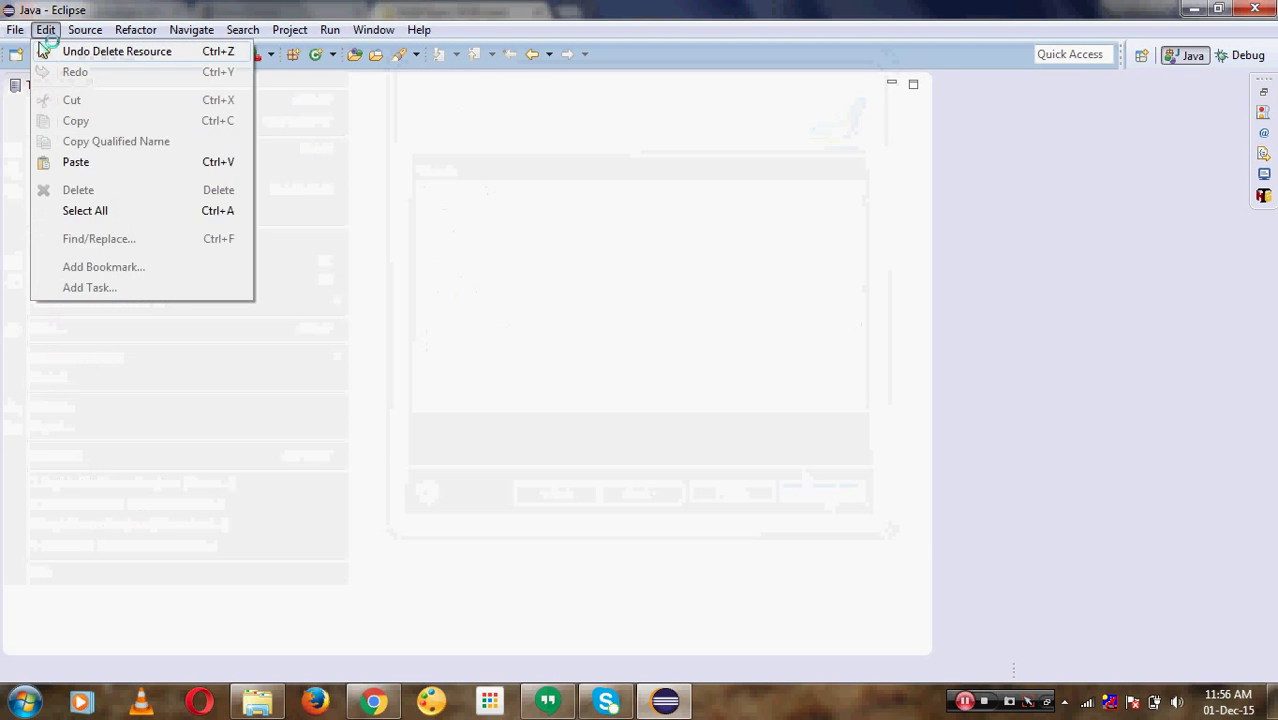
mouse_move(50, 56)
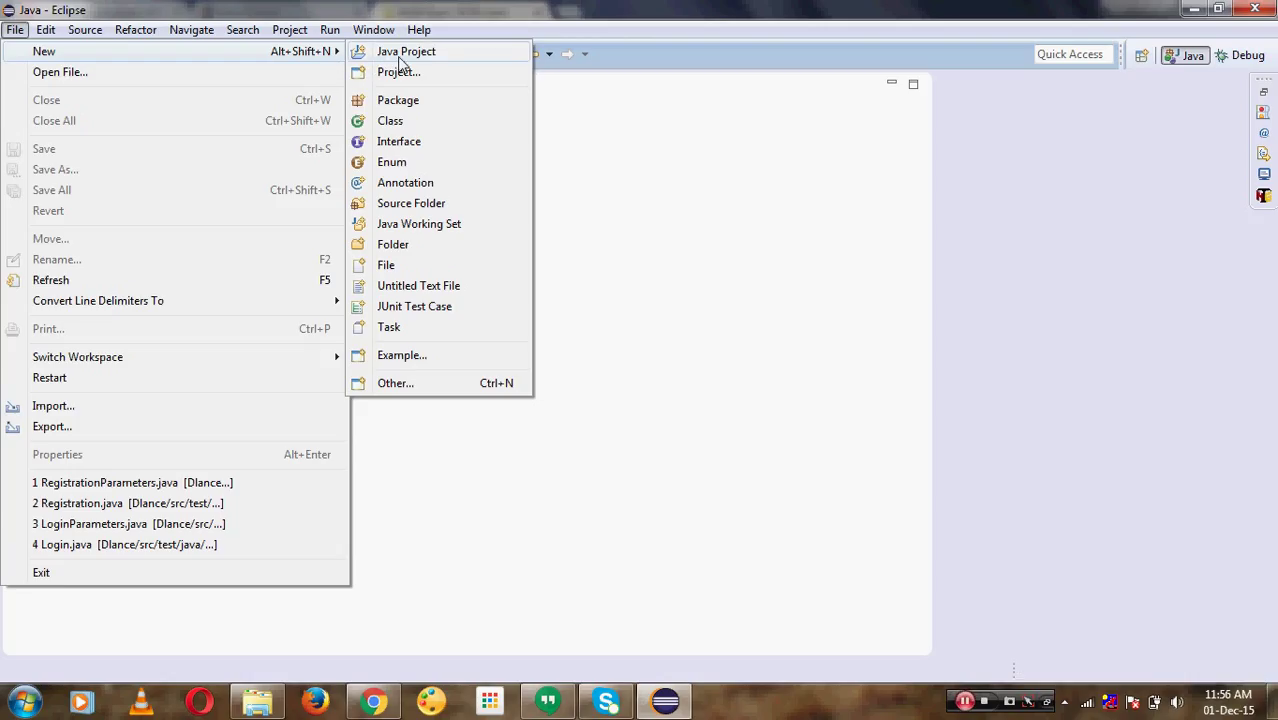
click(395, 384)
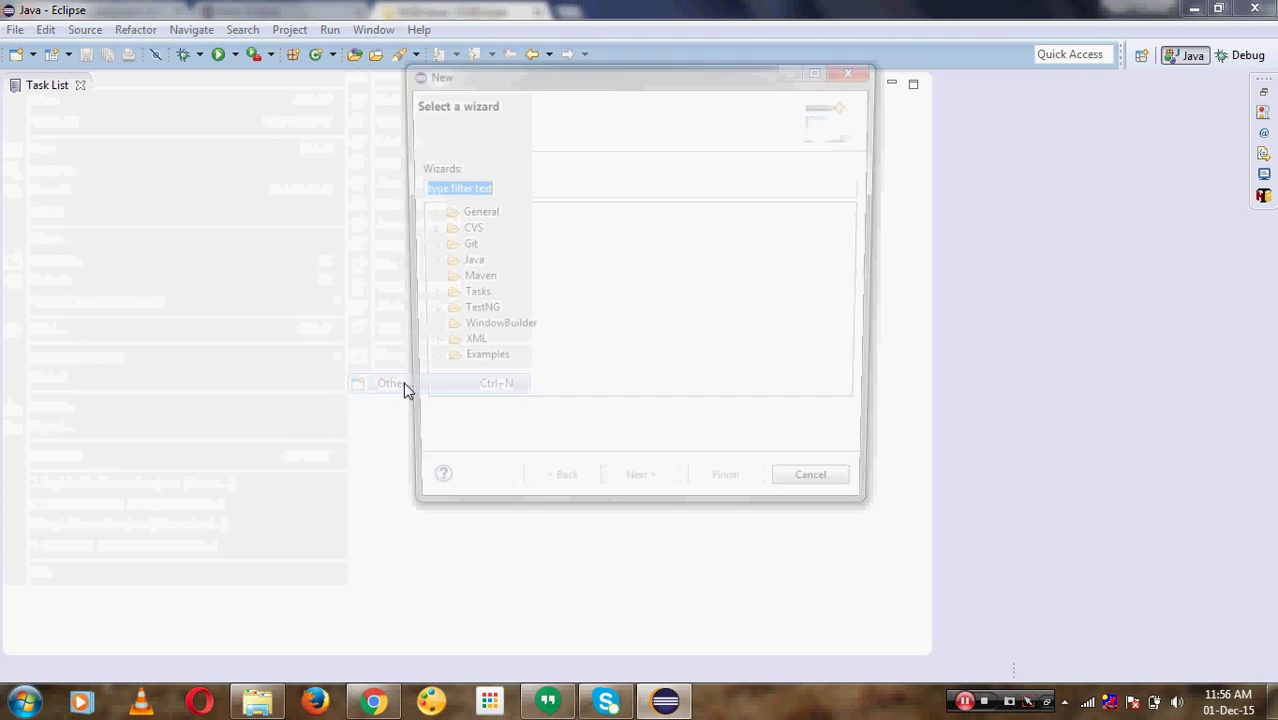
click(470, 283)
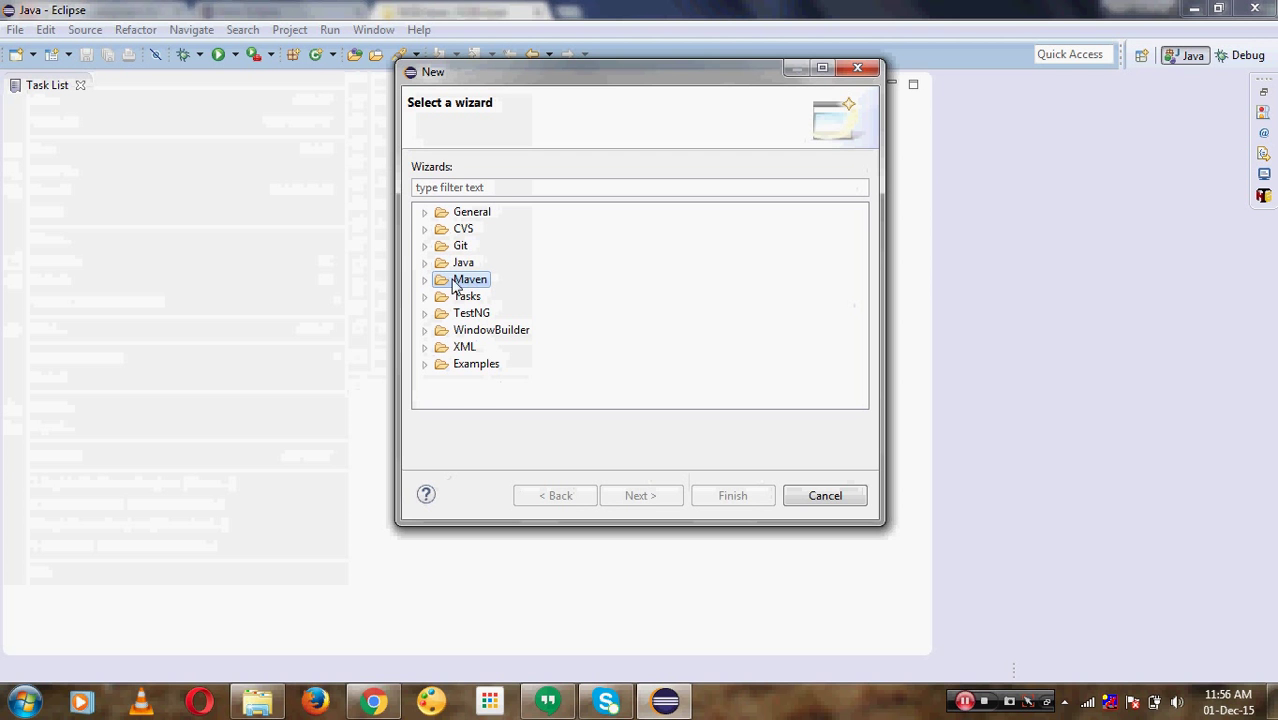
click(426, 280)
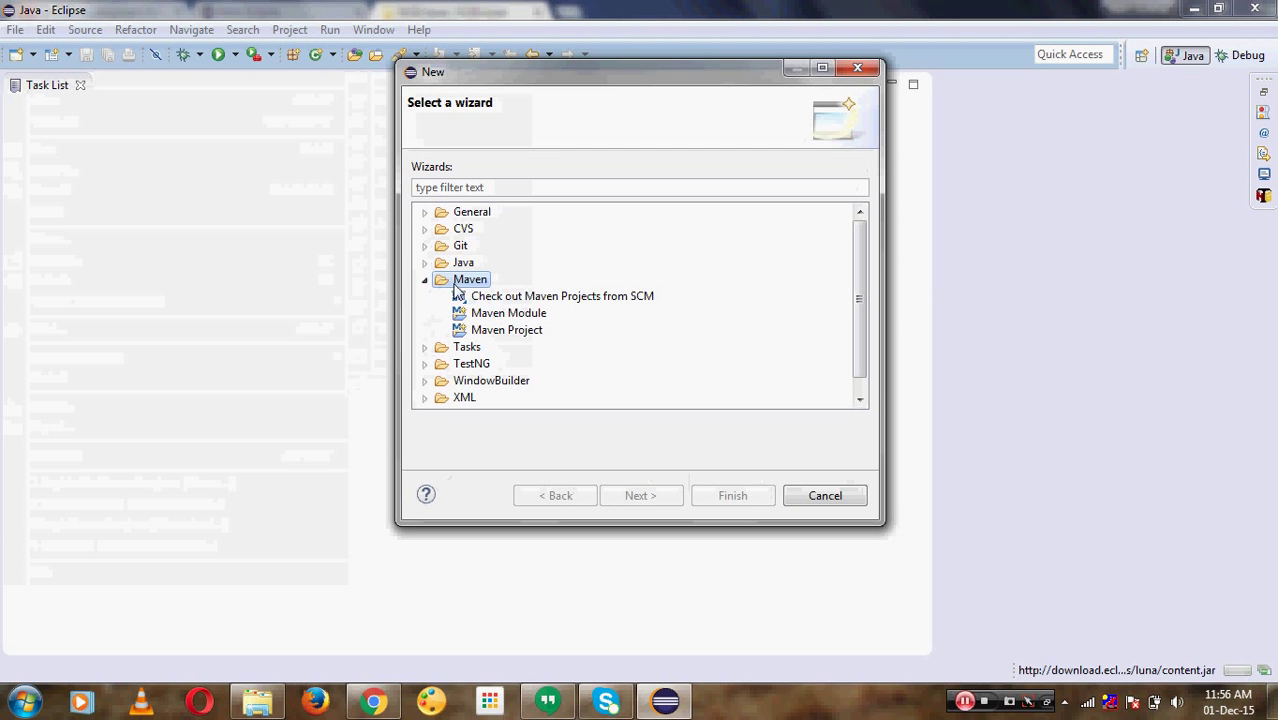
click(500, 313)
click(497, 330)
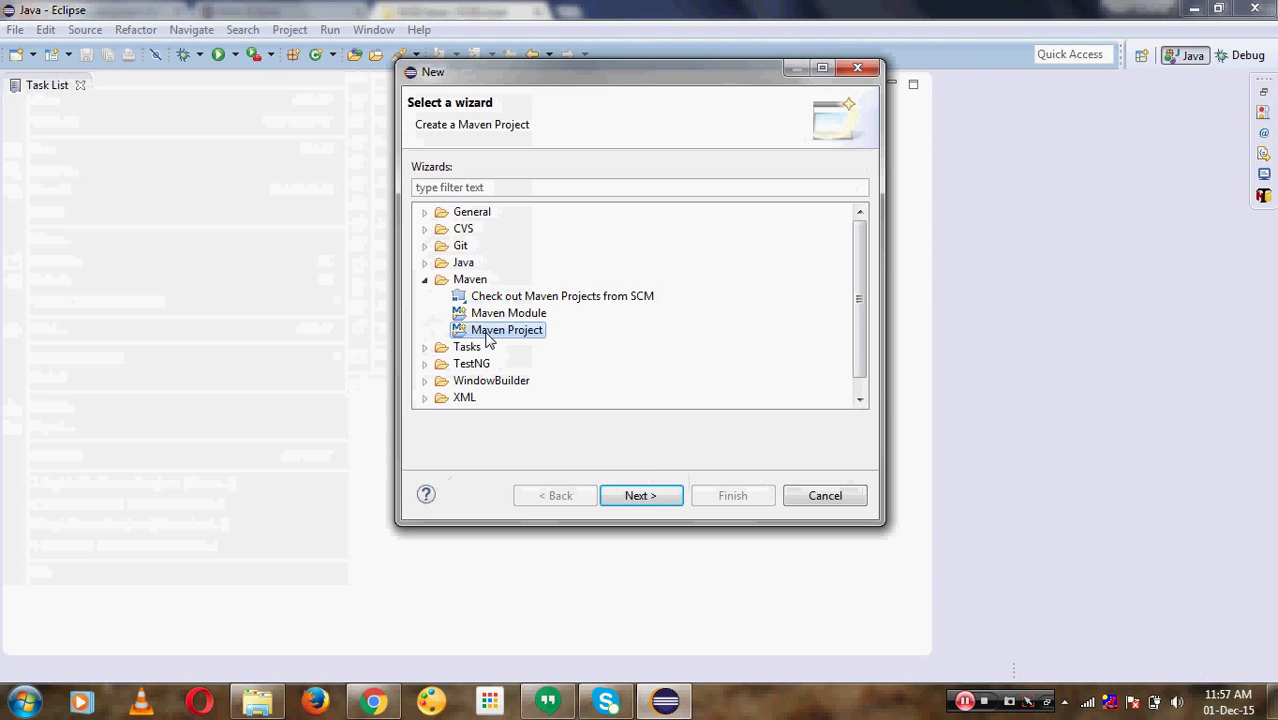
click(657, 493)
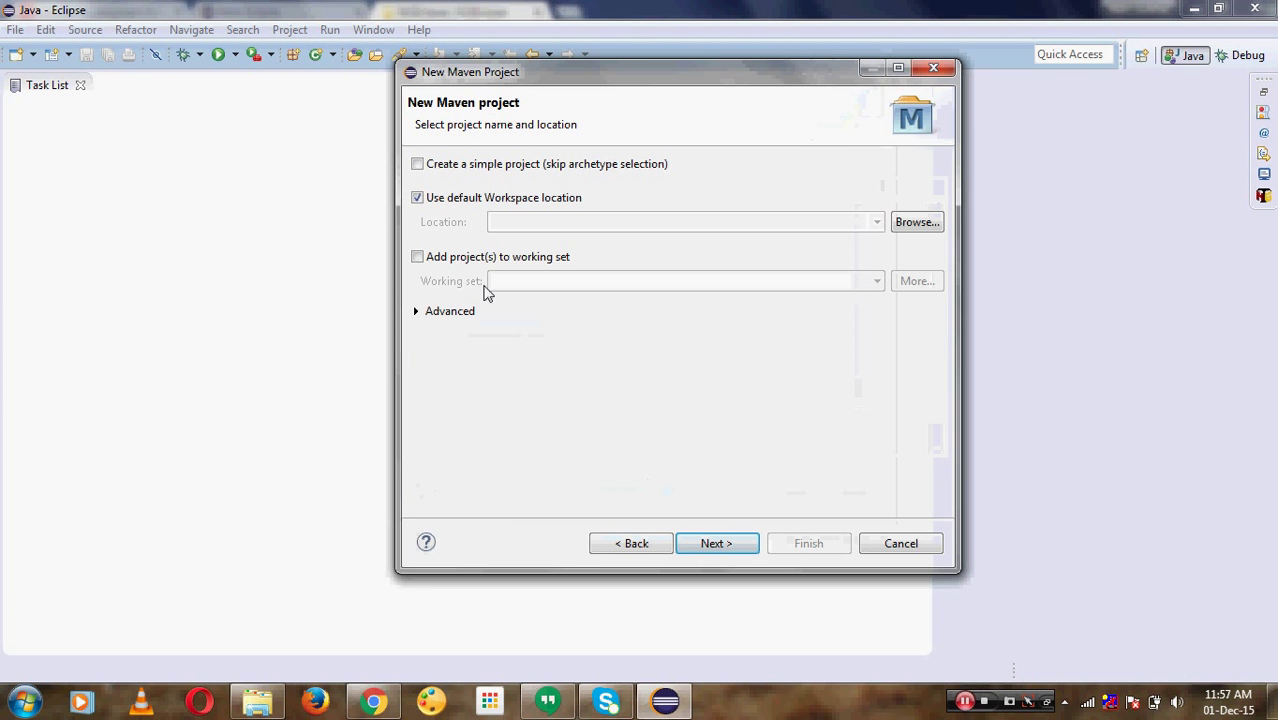
Step: Set the project location to E:\Selenium Projects instead of the default workspace, and make it a simple project that skips archetype selection
click(417, 198)
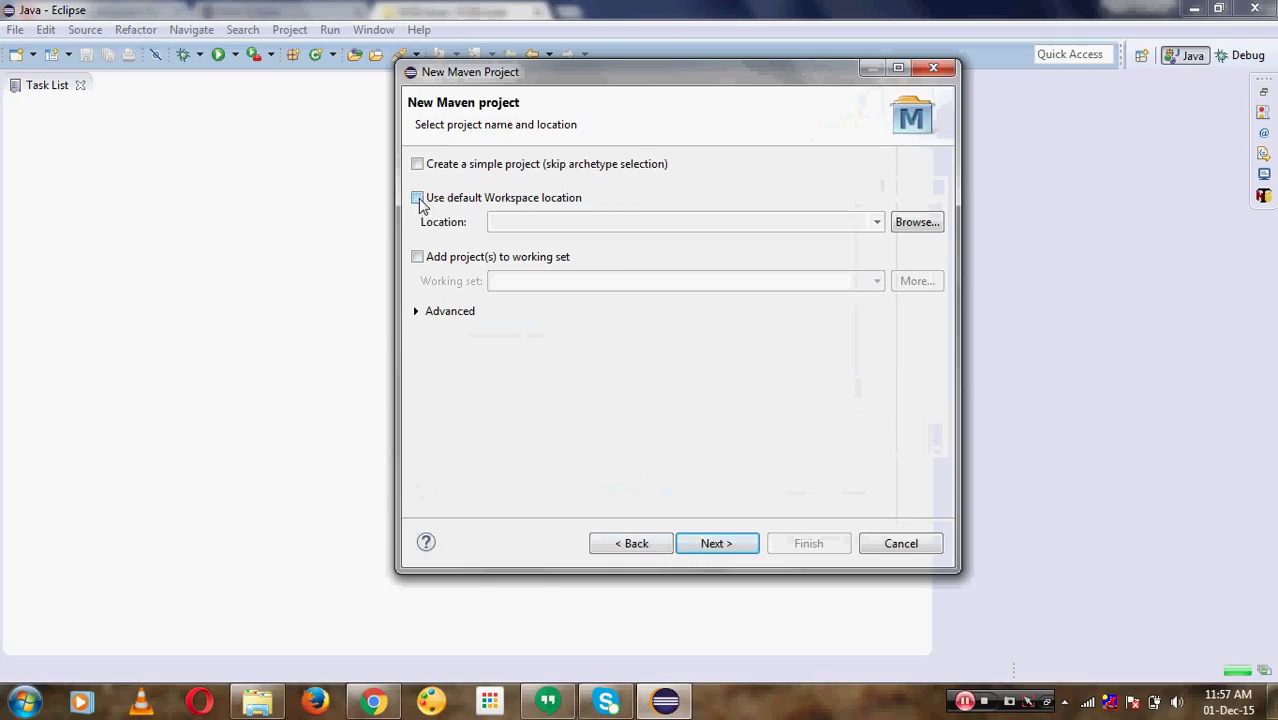
click(590, 222)
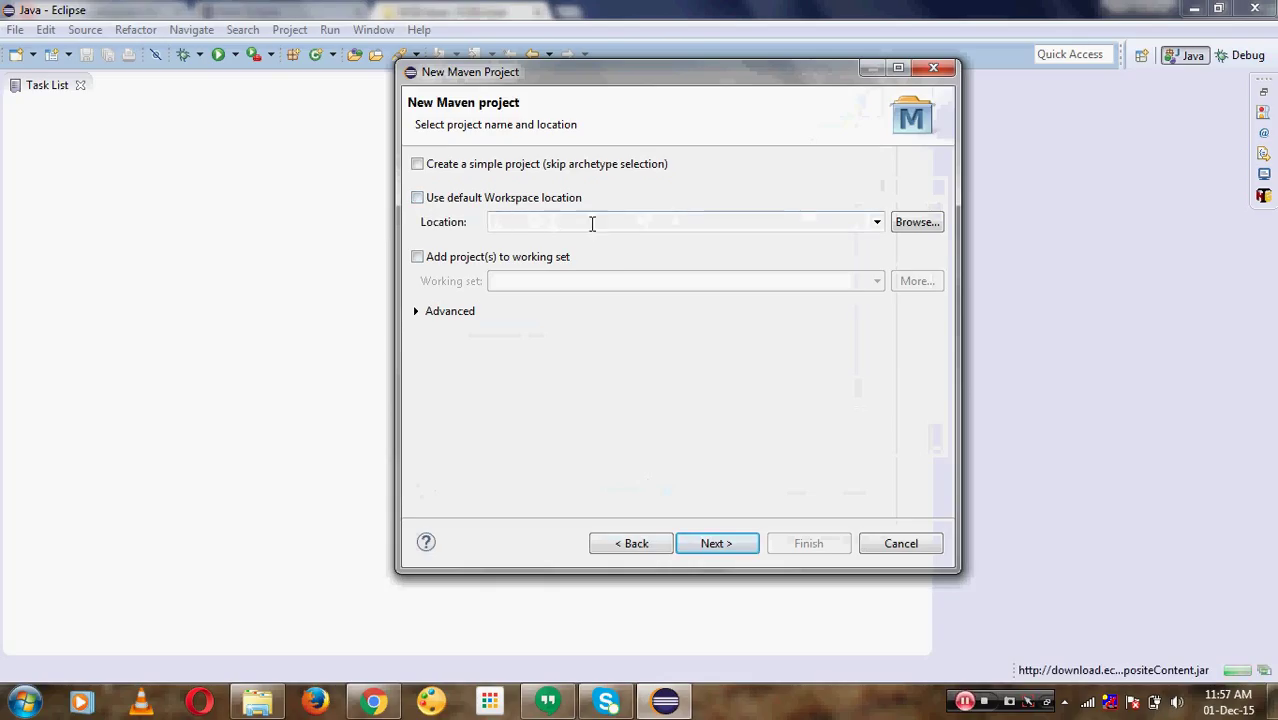
key(ctrl+v)
click(877, 222)
click(875, 222)
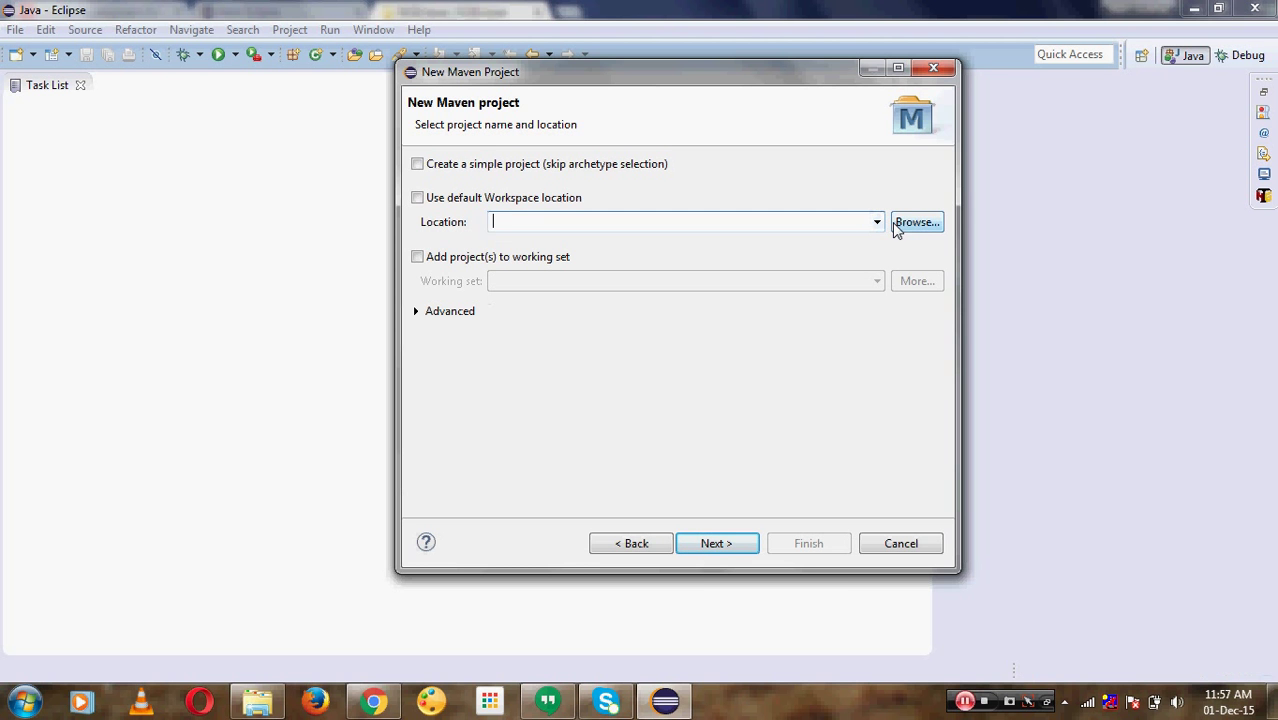
click(897, 228)
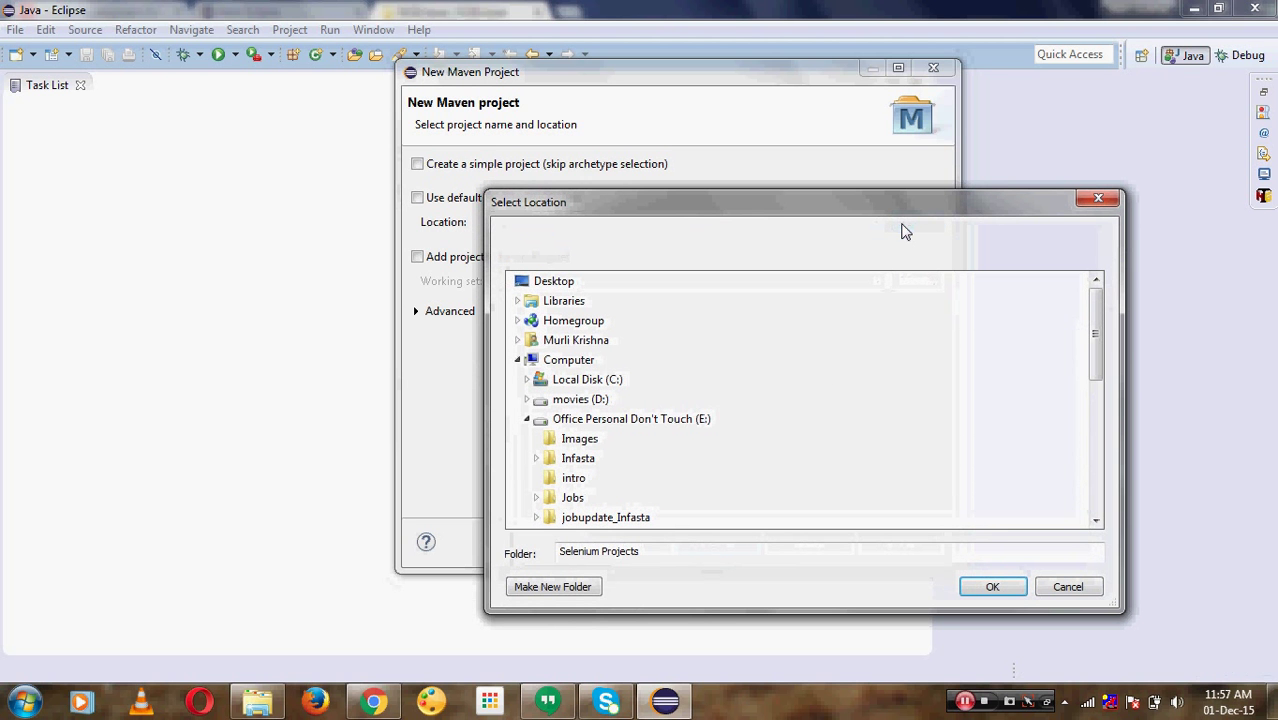
drag(1096, 348, 1106, 428)
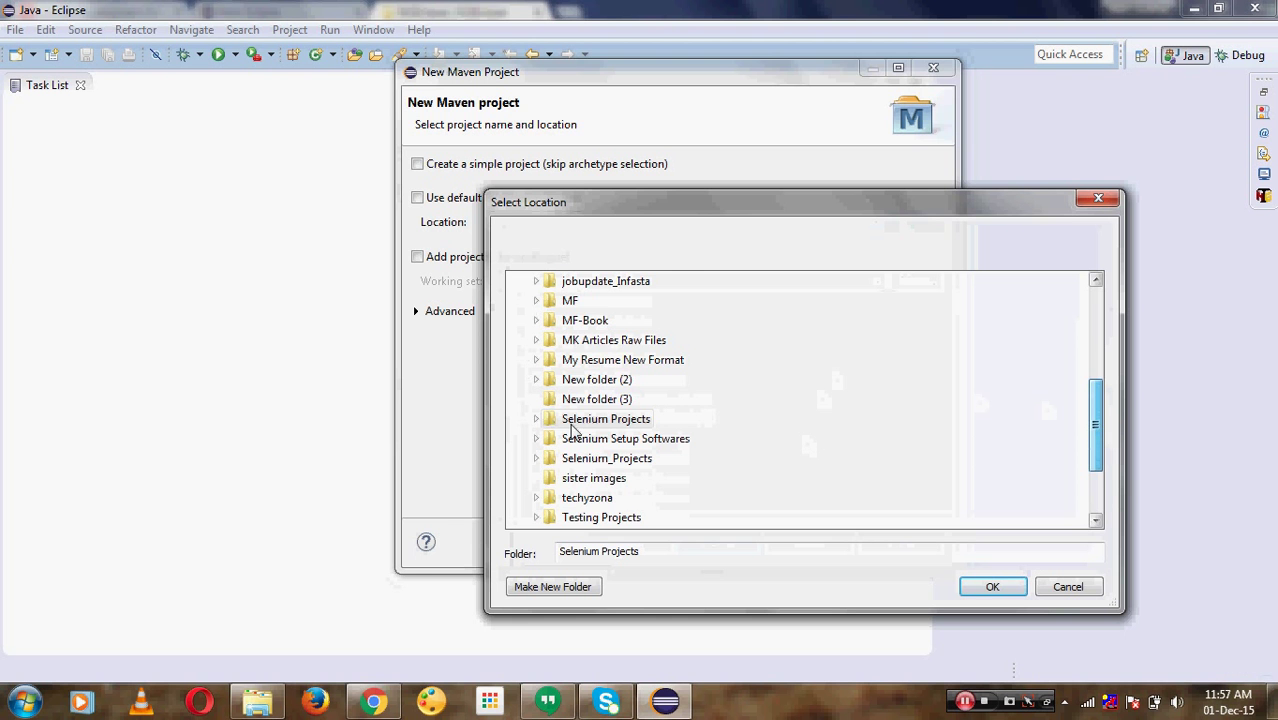
click(572, 428)
click(988, 586)
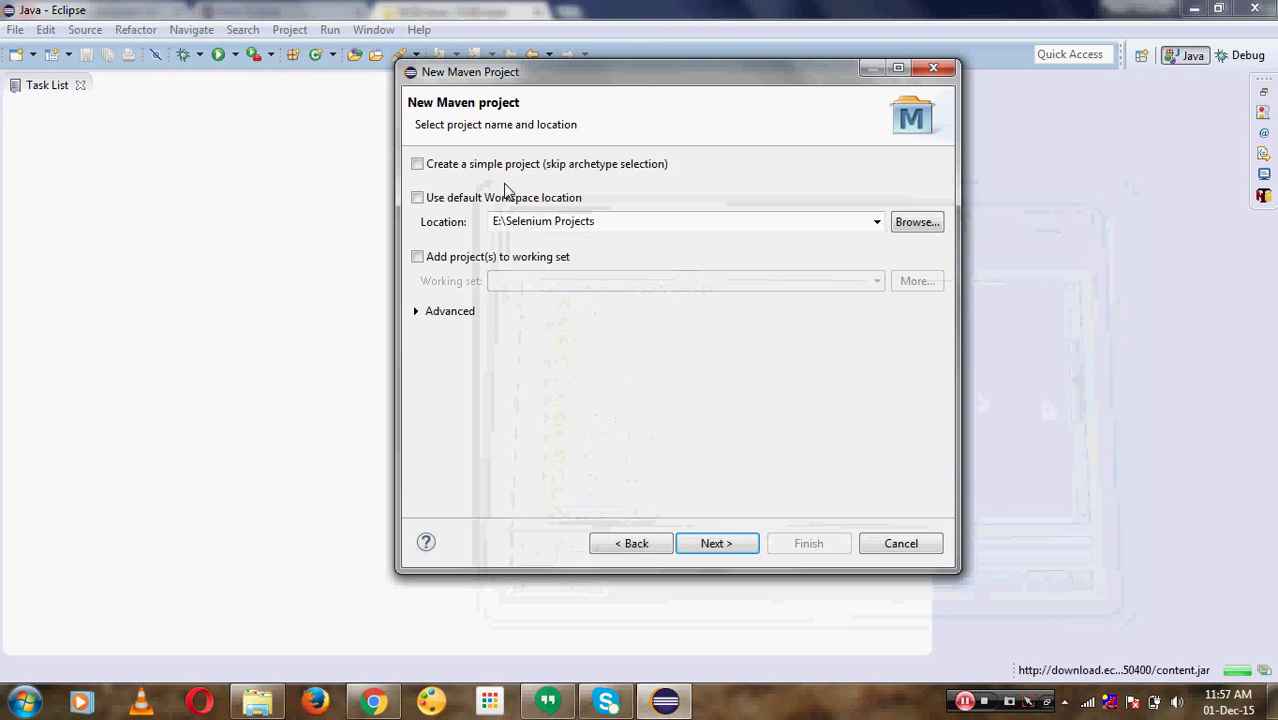
click(418, 164)
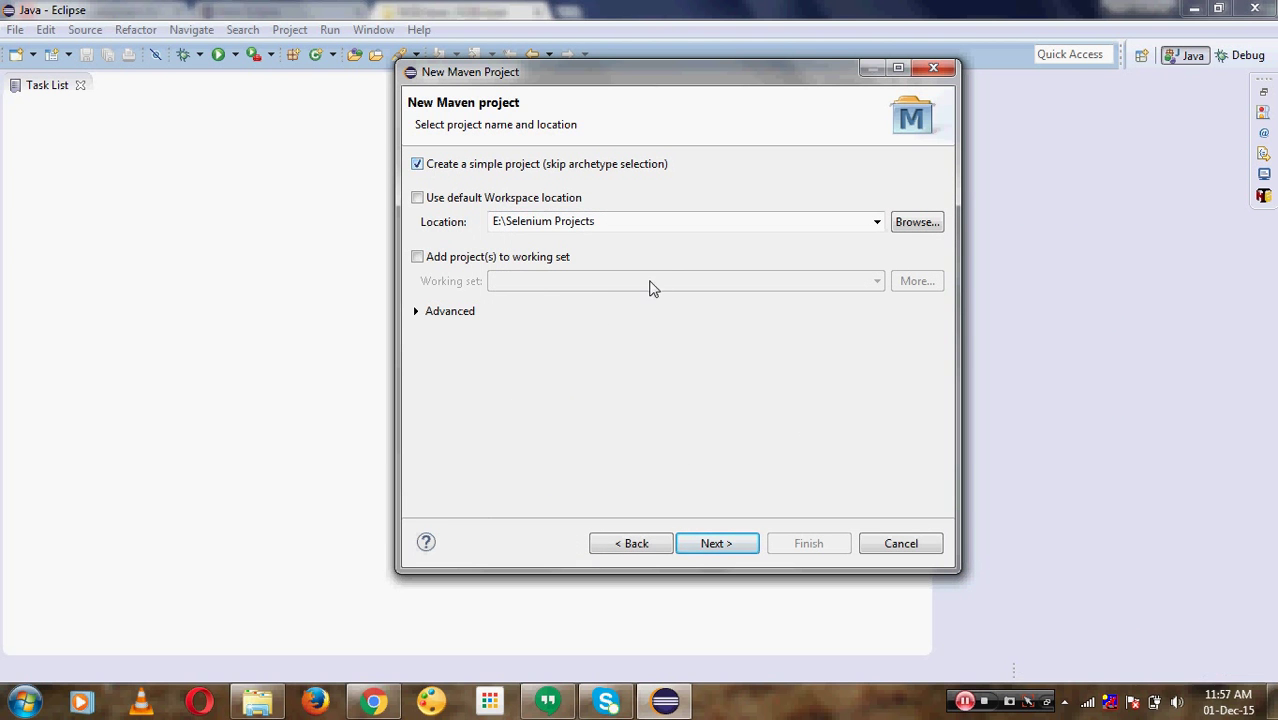
click(716, 545)
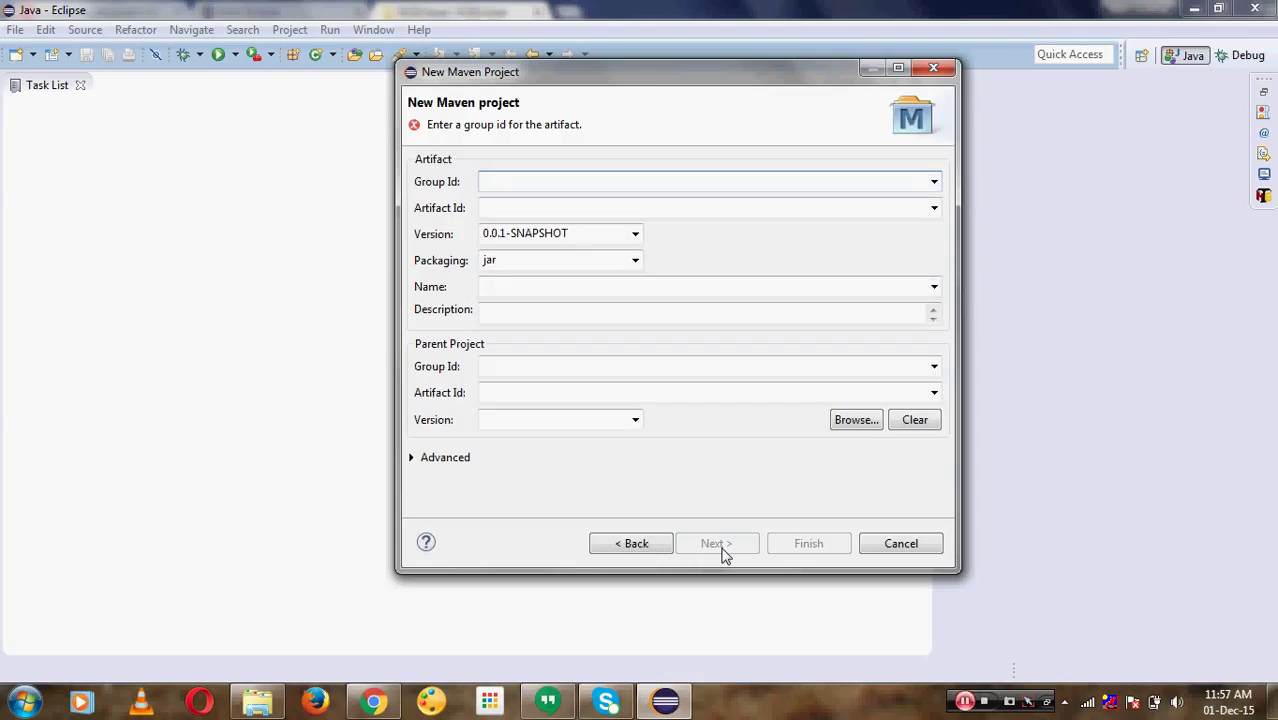
Step: Set the artifact's Group Id, Artifact Id, Name and Description all to Demo1
text(d)
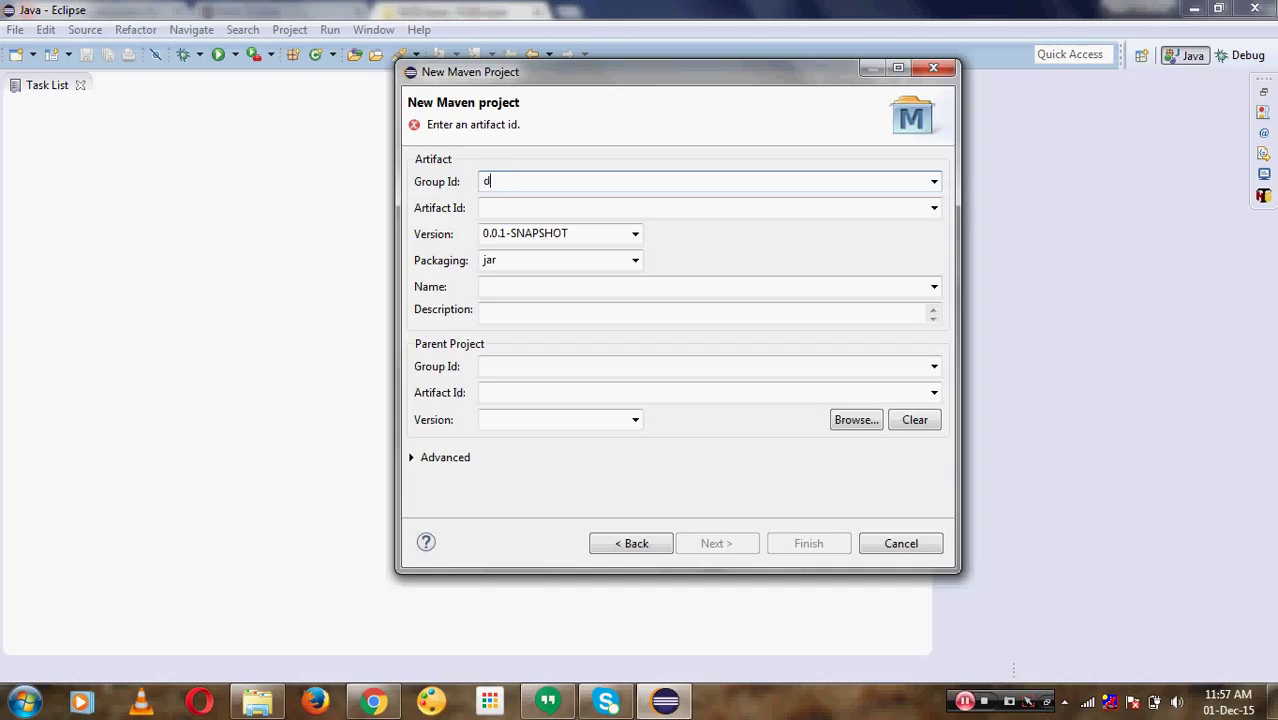
key(BackSpace)
text(Demo1)
double_click(530, 181)
key(ctrl+c)
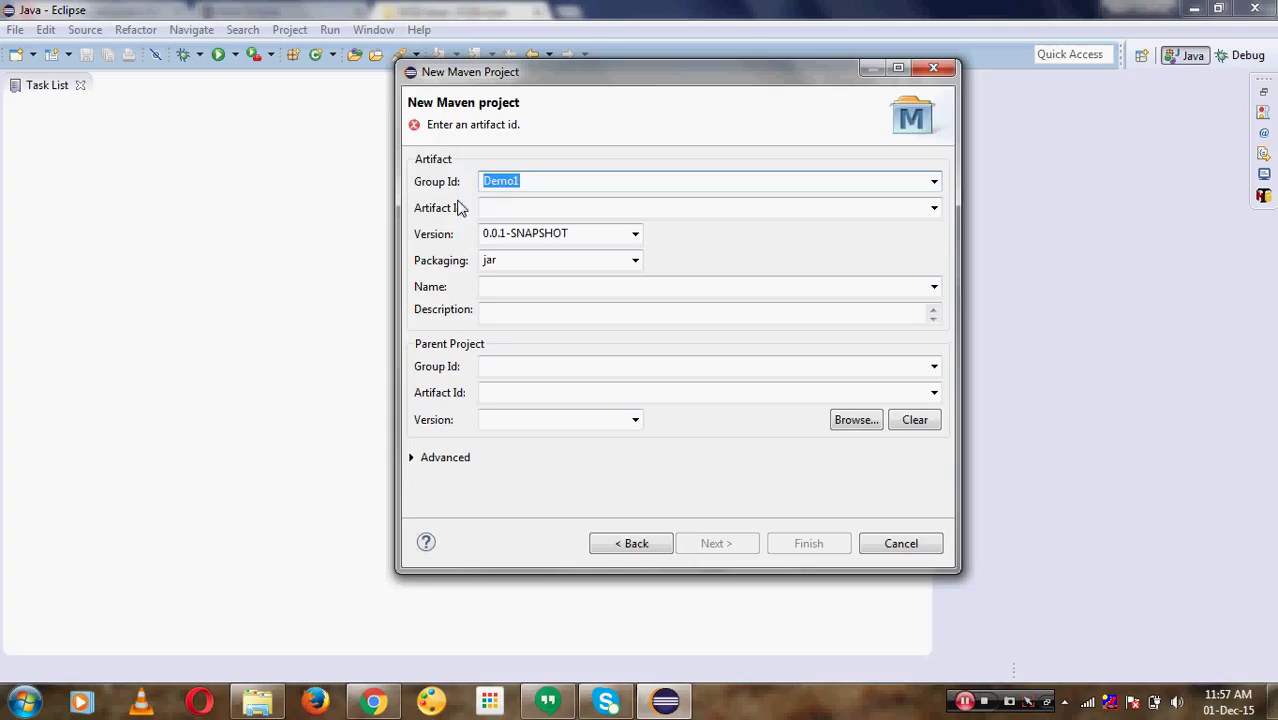
click(487, 207)
key(ctrl+v)
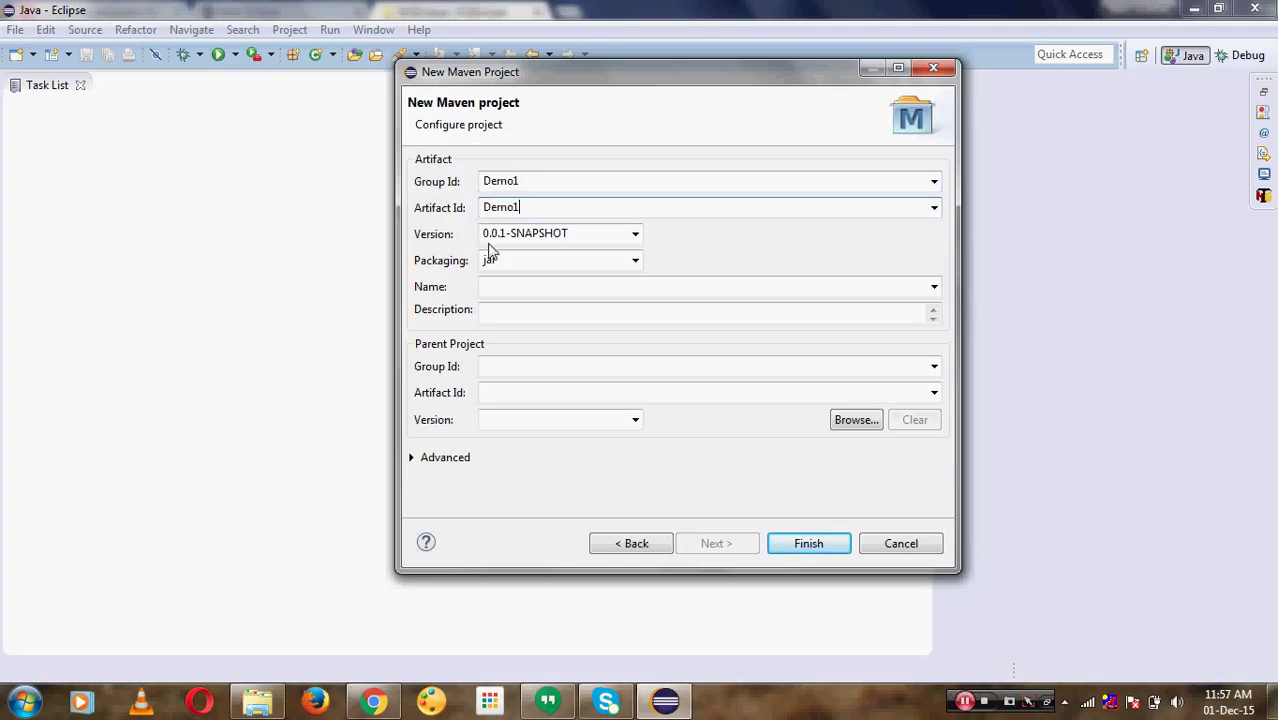
click(519, 288)
key(ctrl+v)
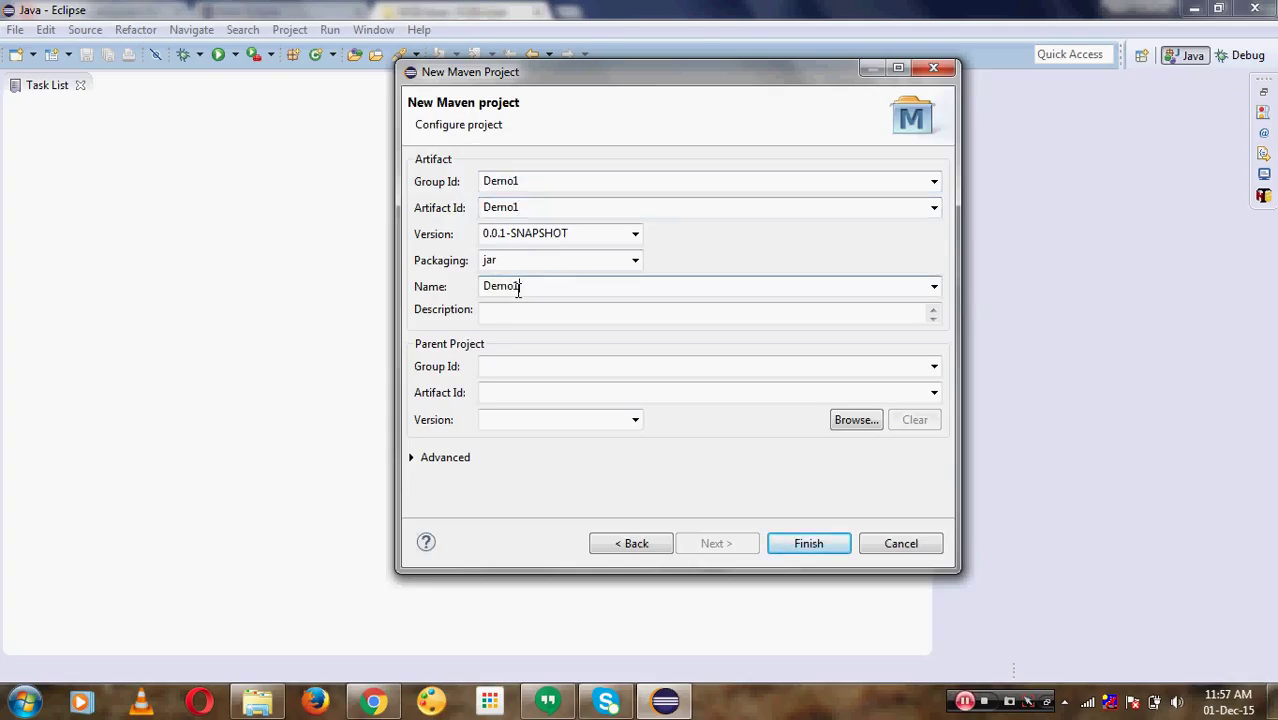
click(512, 308)
key(ctrl+v)
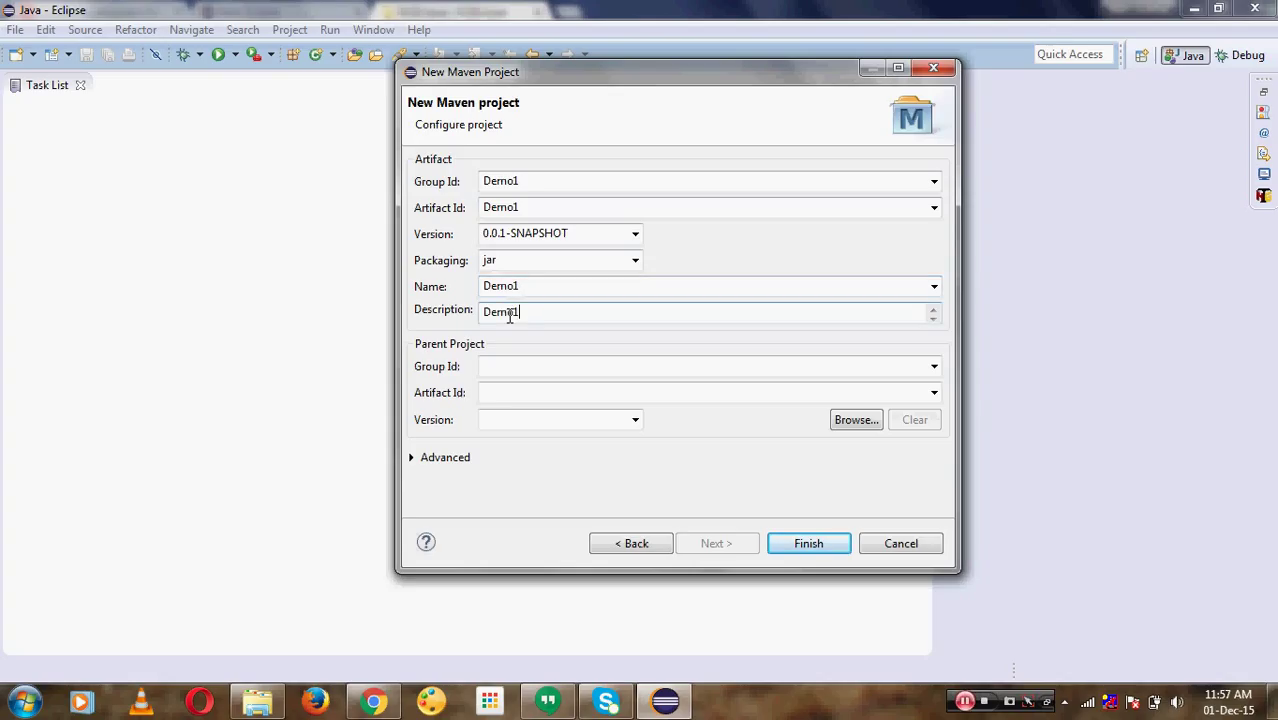
Step: Try to create the Demo1 project with the entered details, and dismiss the resulting dialogs
double_click(518, 184)
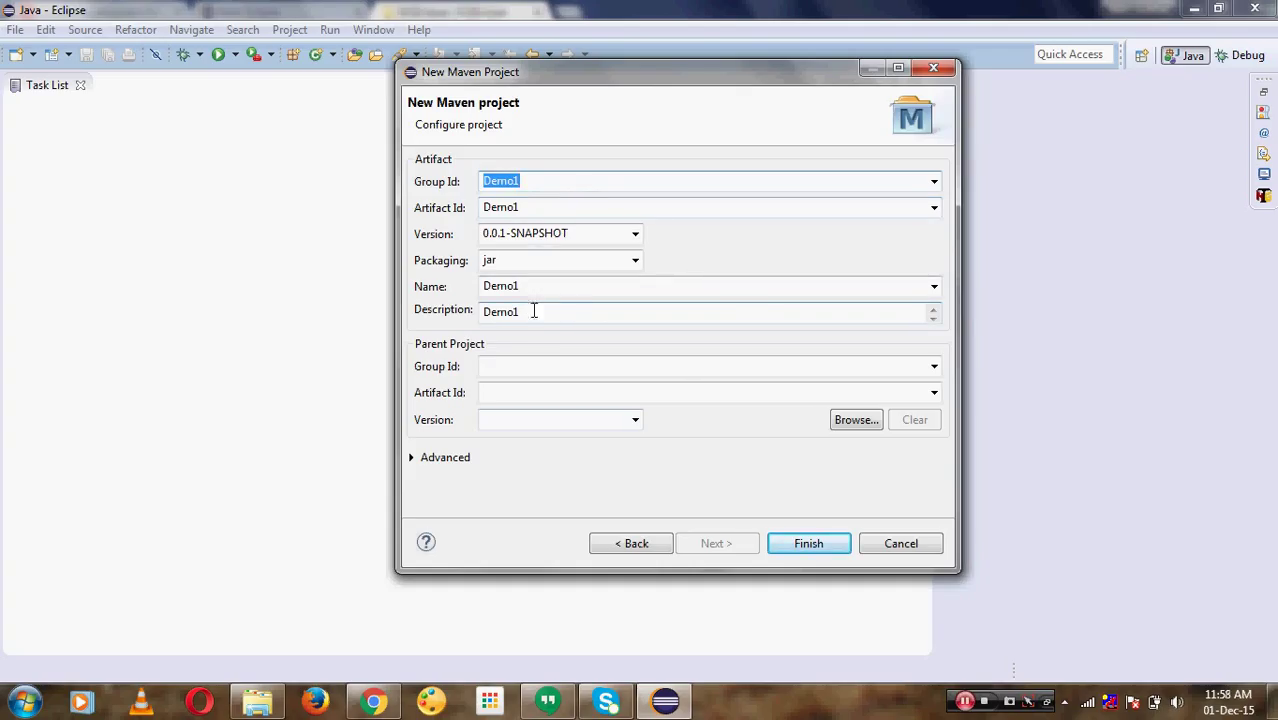
drag(535, 320, 470, 325)
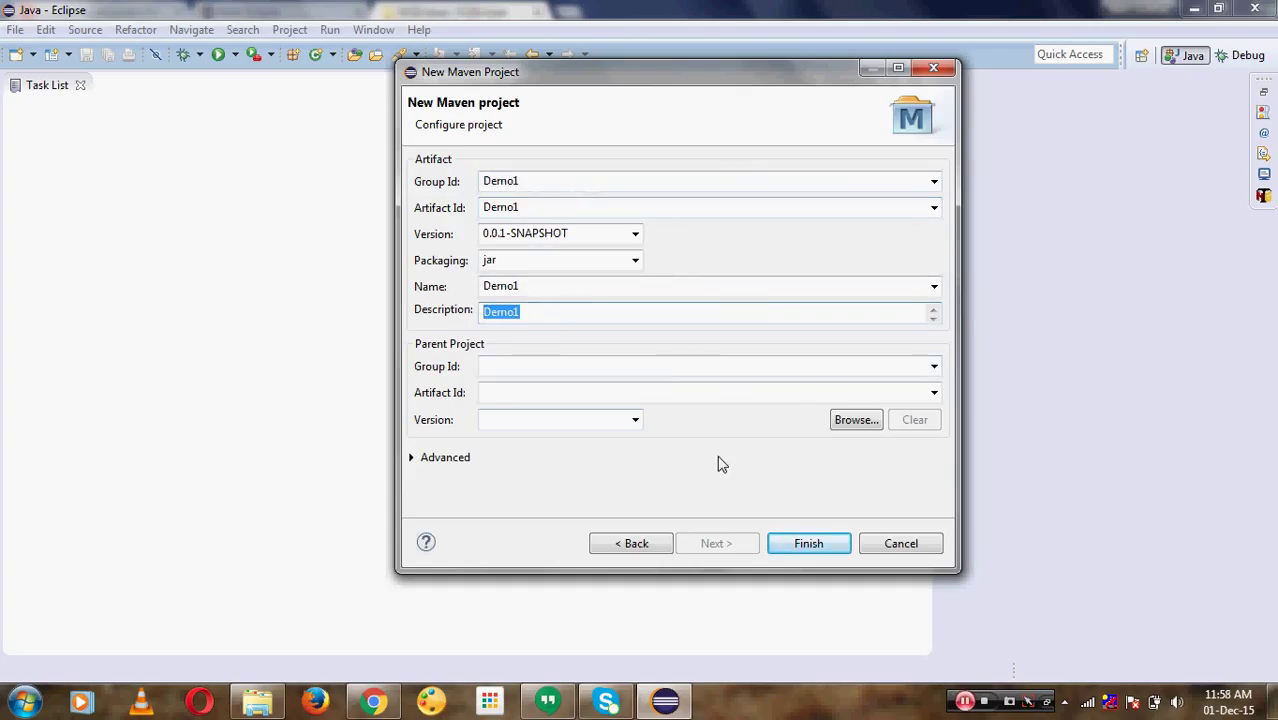
click(799, 541)
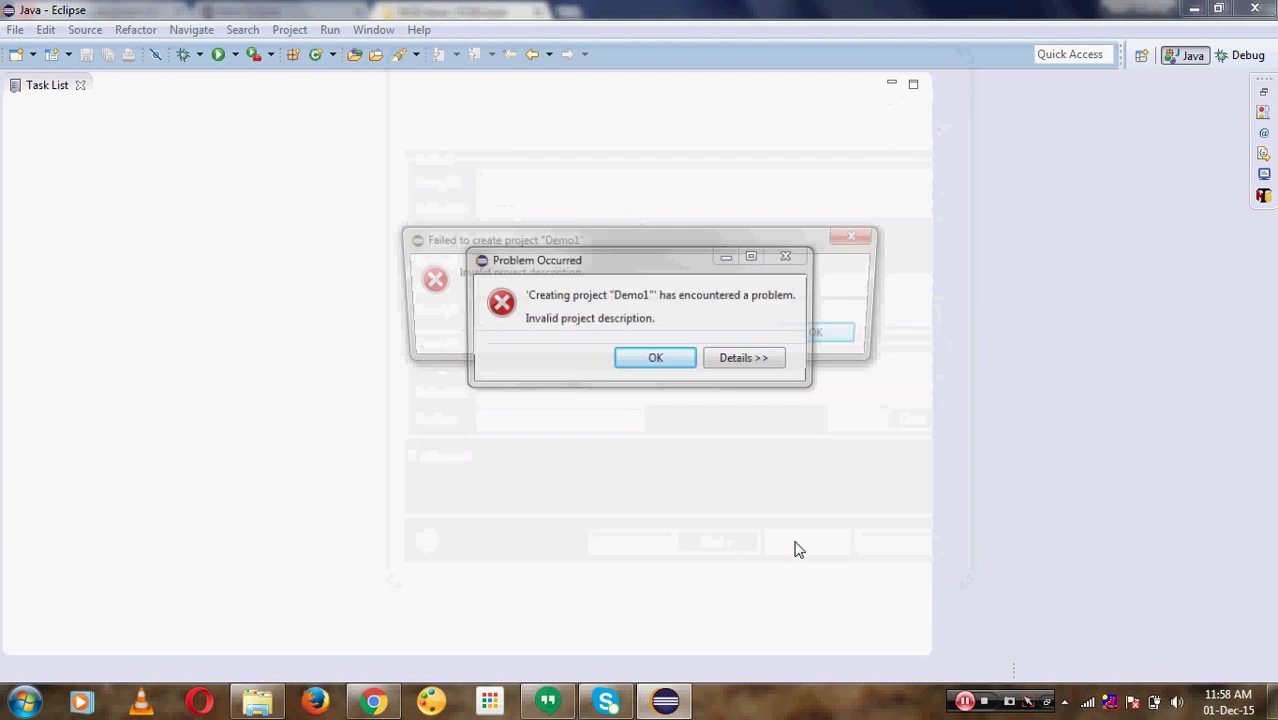
click(815, 340)
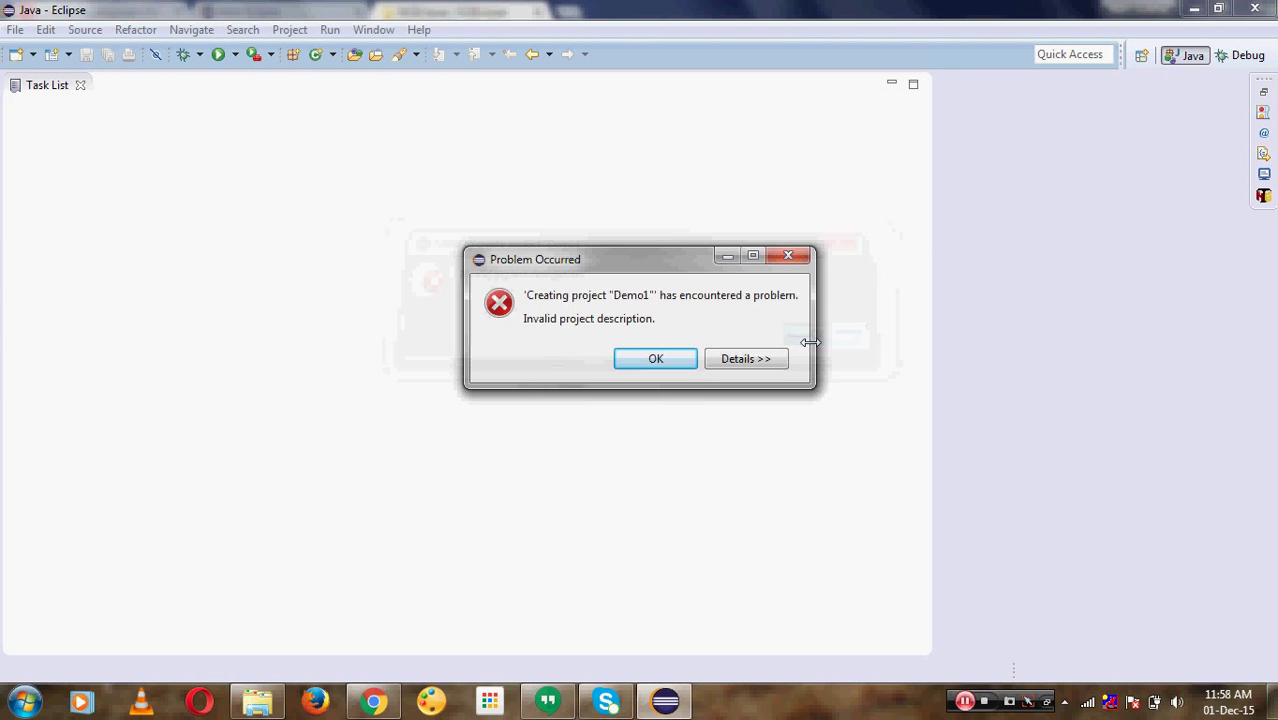
click(676, 361)
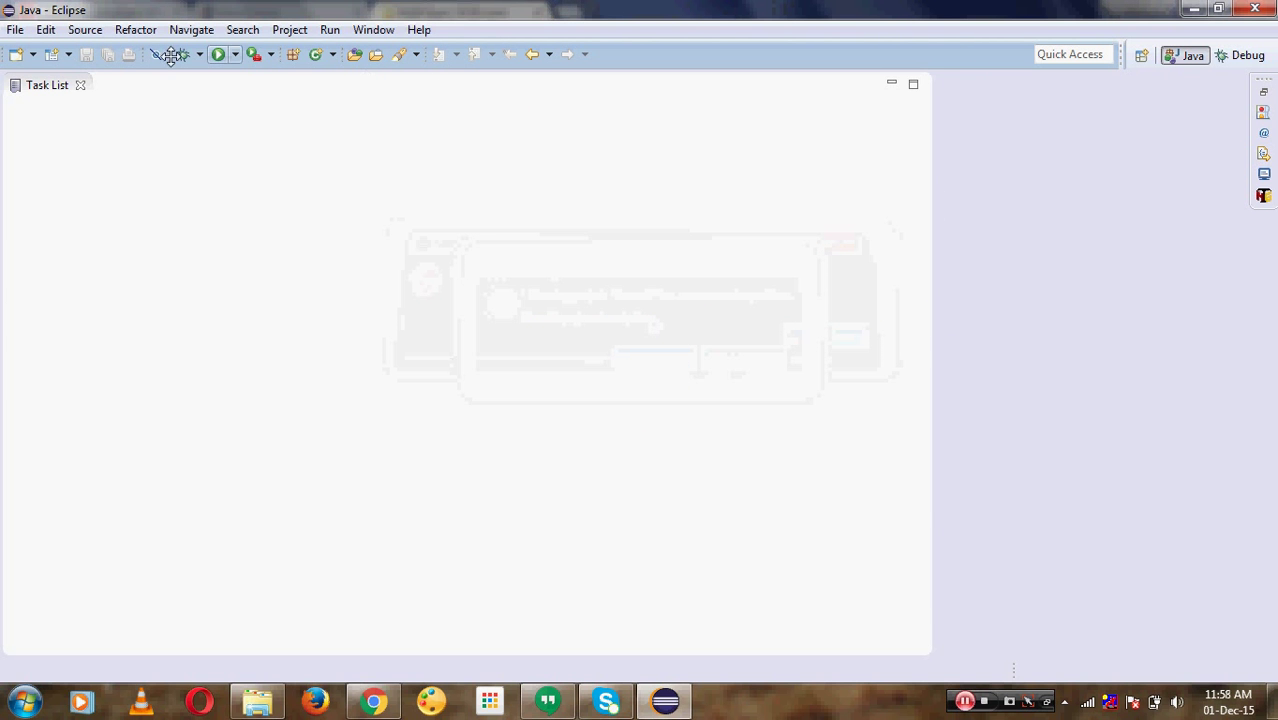
Step: Start another Maven Project as a simple project in the default workspace location, and proceed to its artifact details
click(15, 30)
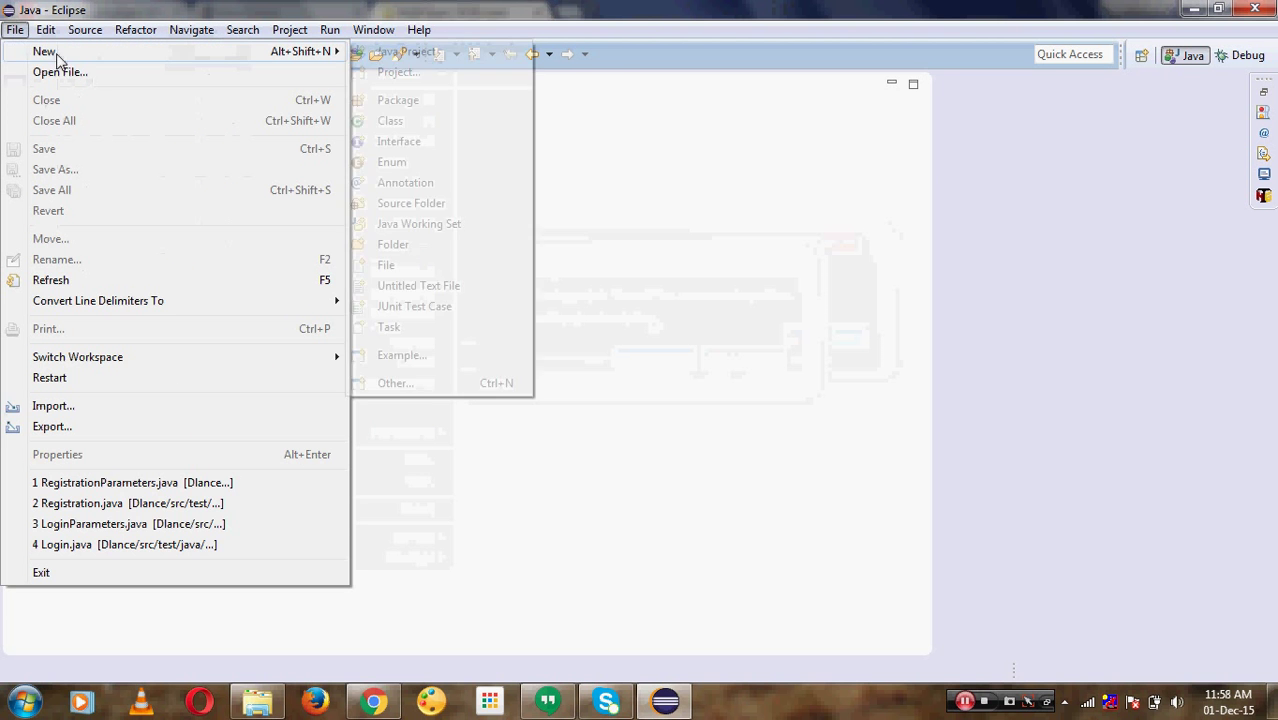
mouse_move(325, 34)
mouse_move(18, 32)
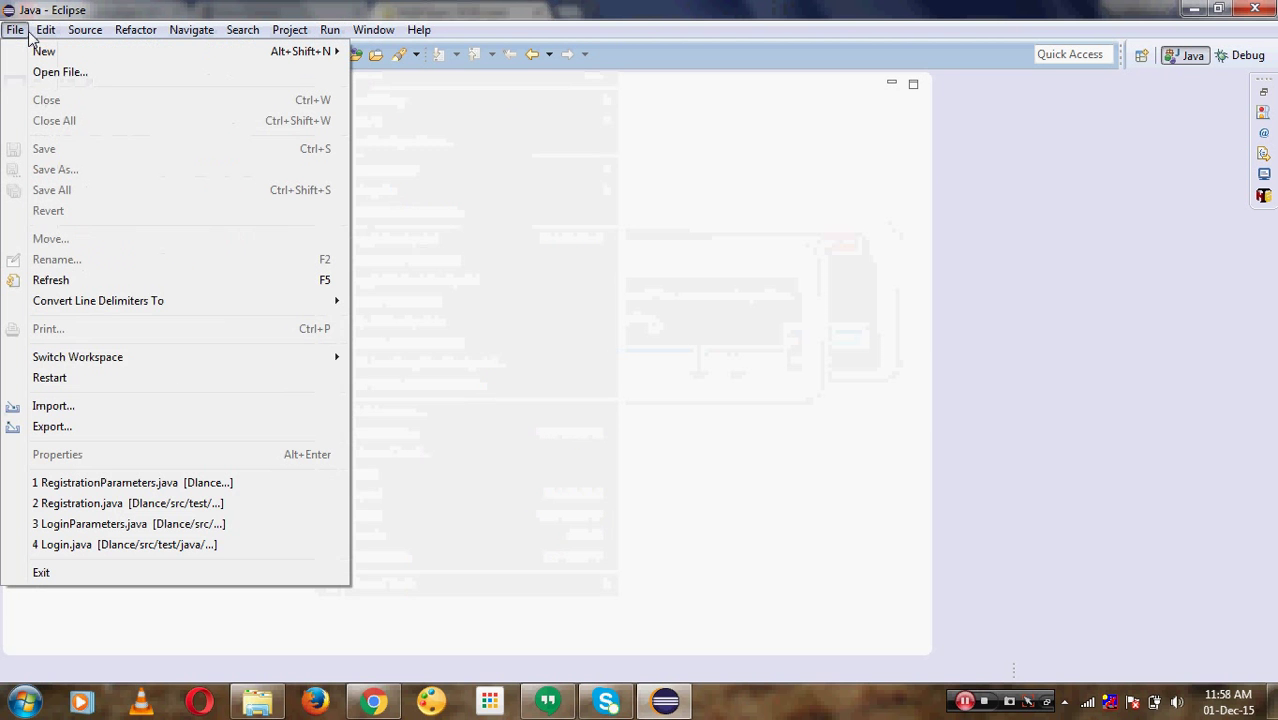
mouse_move(60, 51)
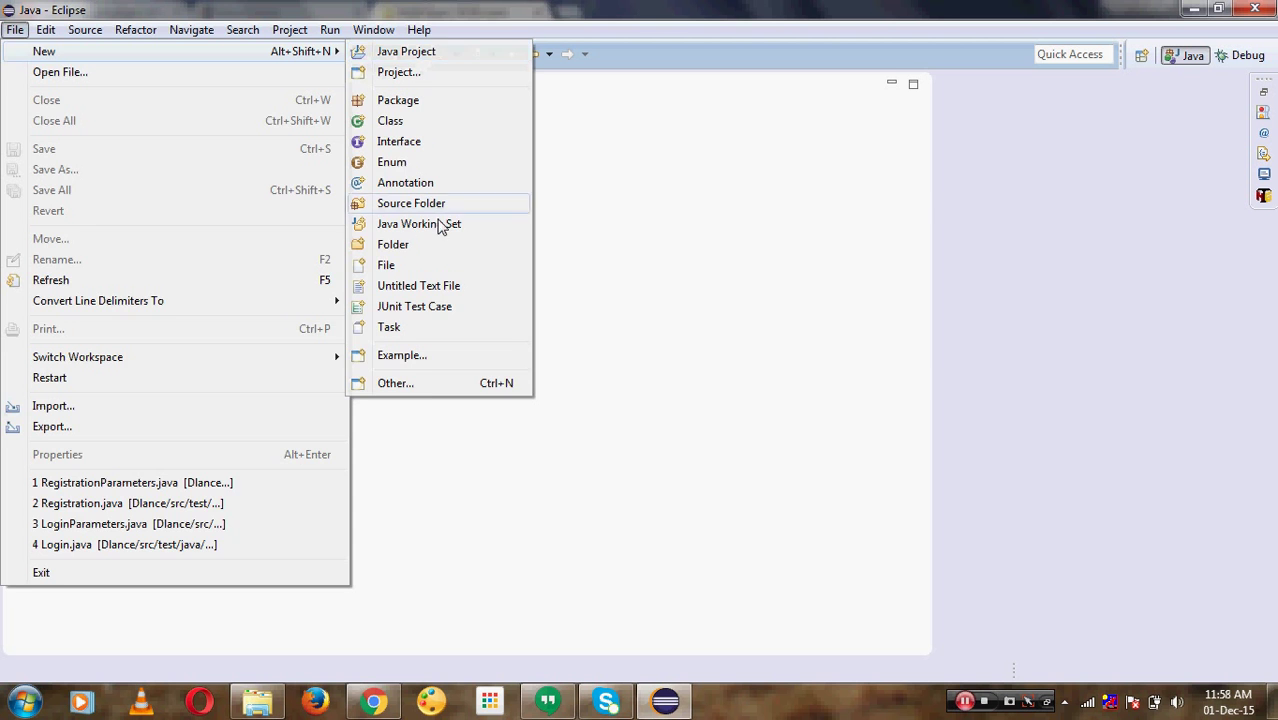
click(425, 386)
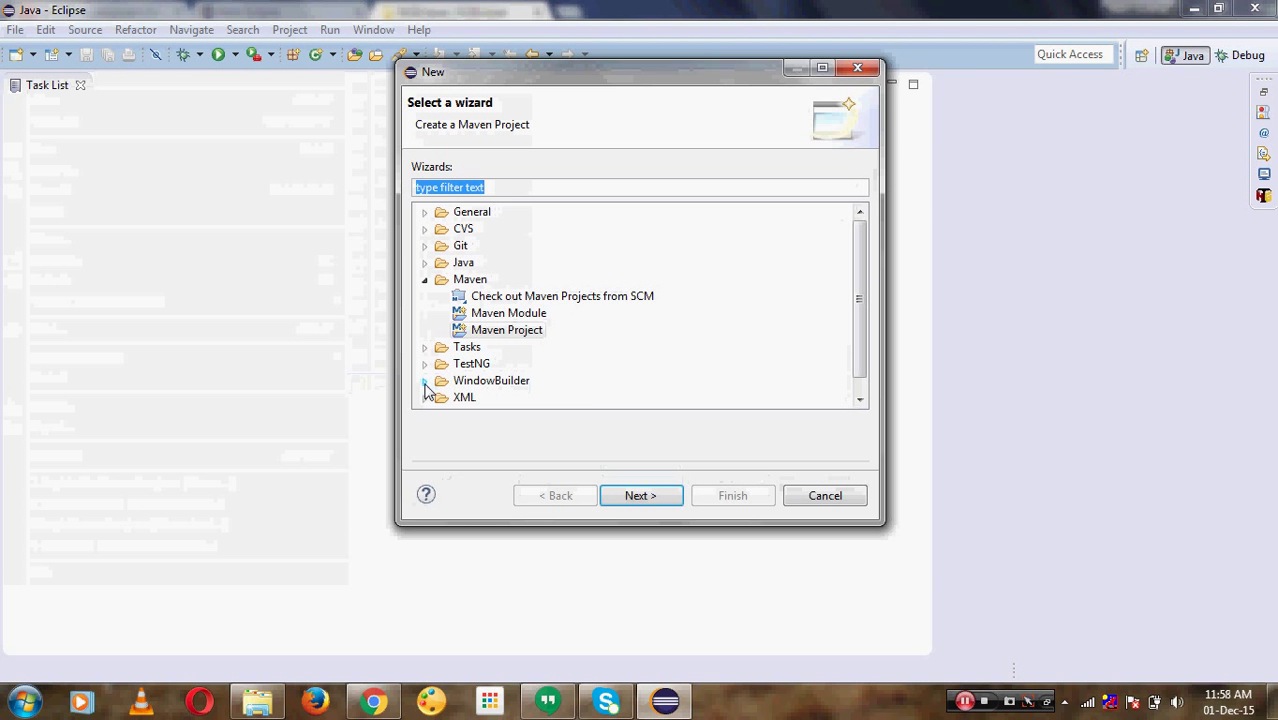
click(506, 331)
click(641, 495)
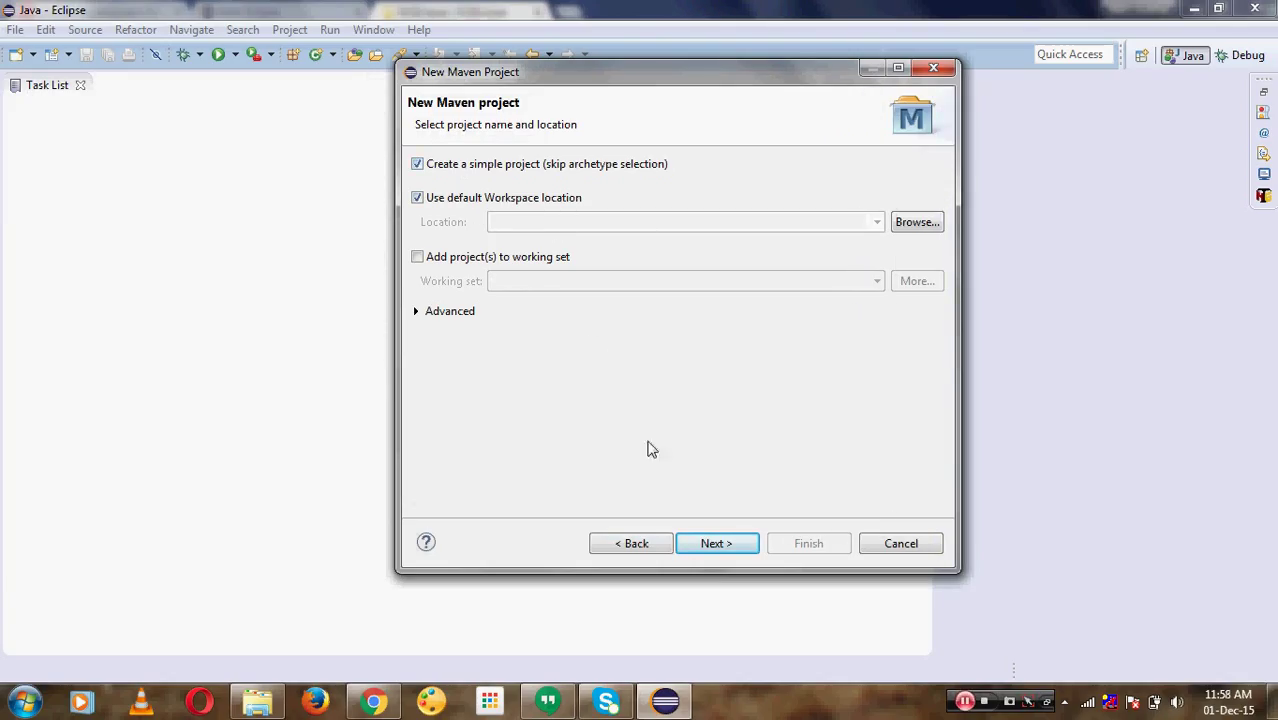
click(703, 545)
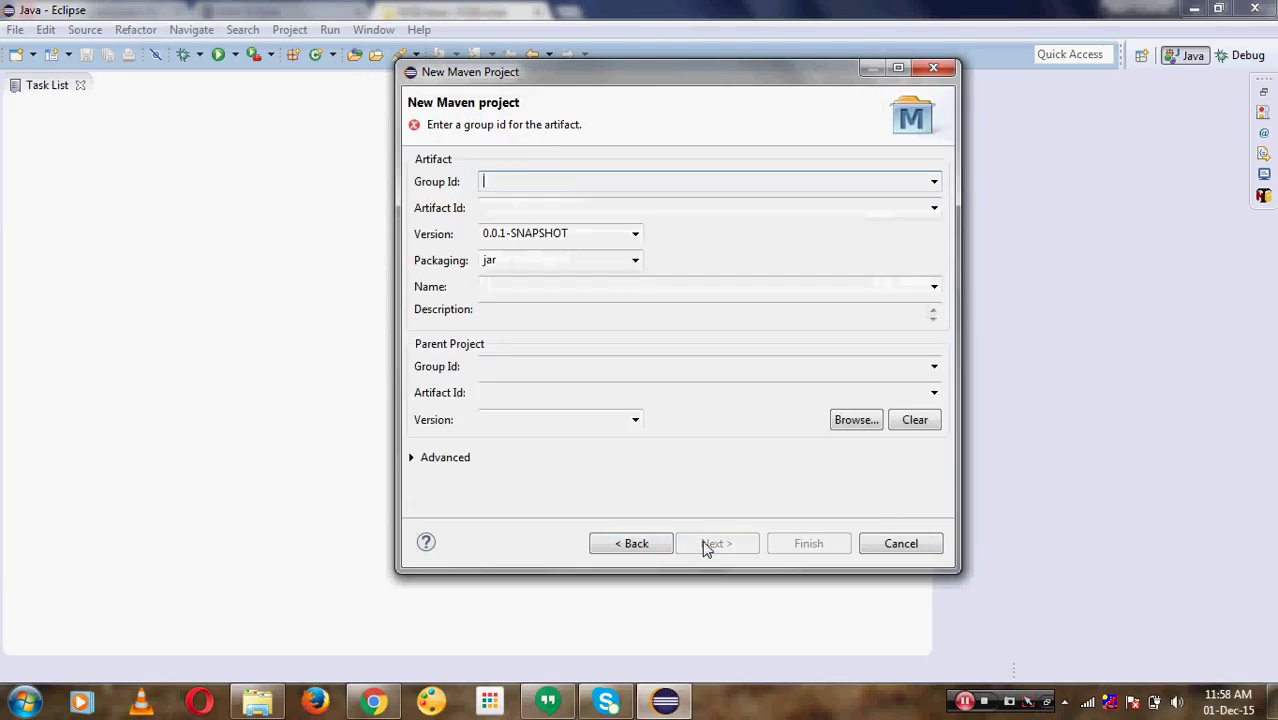
Step: Set the artifact's Group Id, Artifact Id, Name and Description to demo1, and create the Maven project
click(542, 180)
text(demo1)
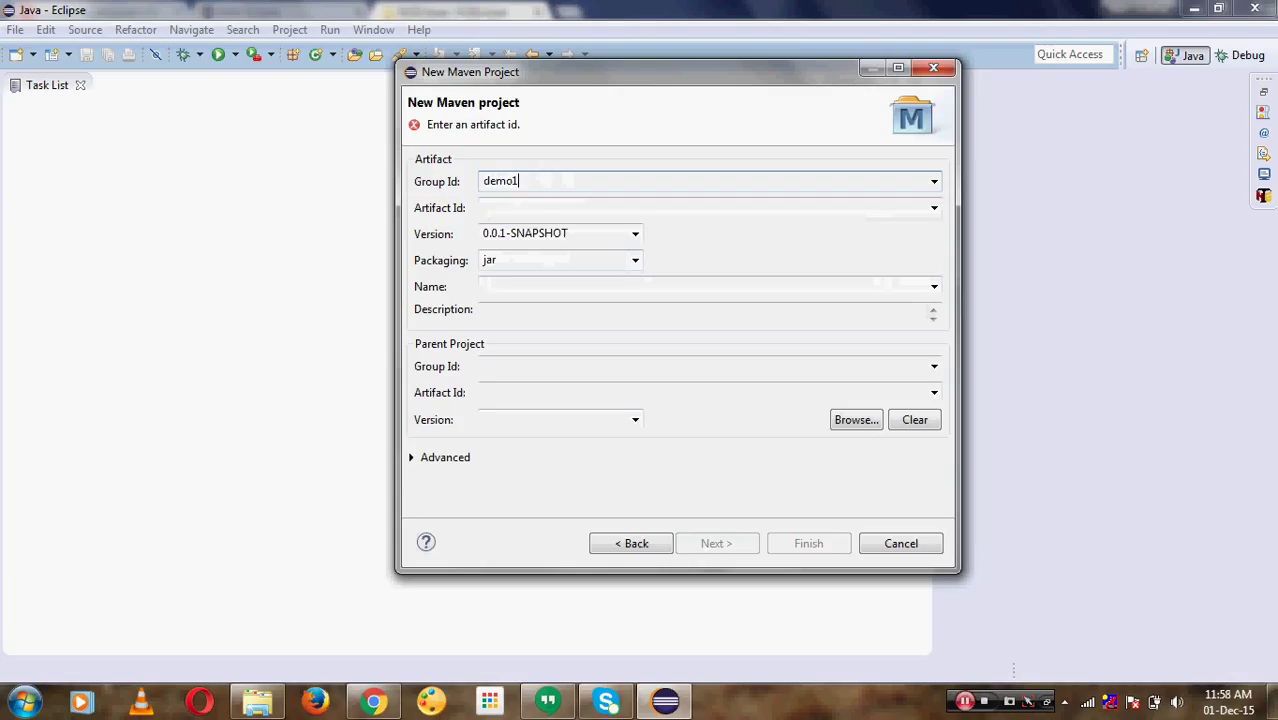
click(536, 207)
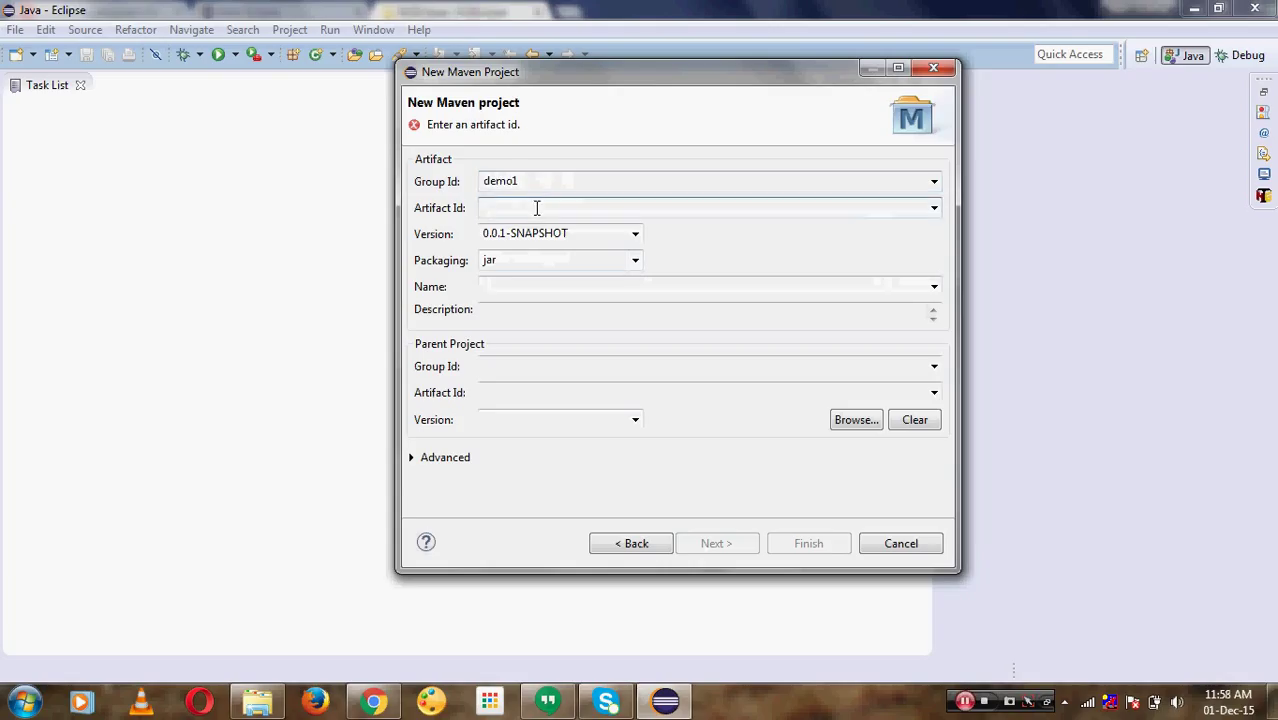
text(demo1)
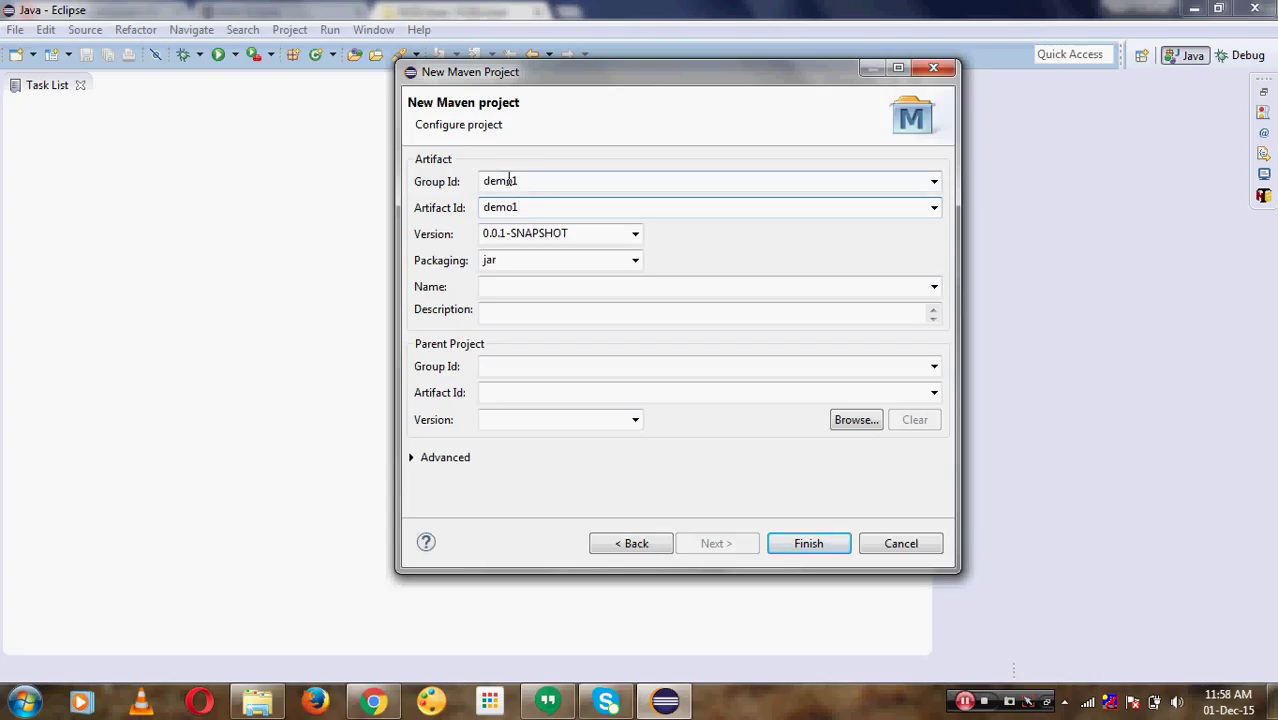
drag(524, 181, 442, 181)
key(ctrl+c)
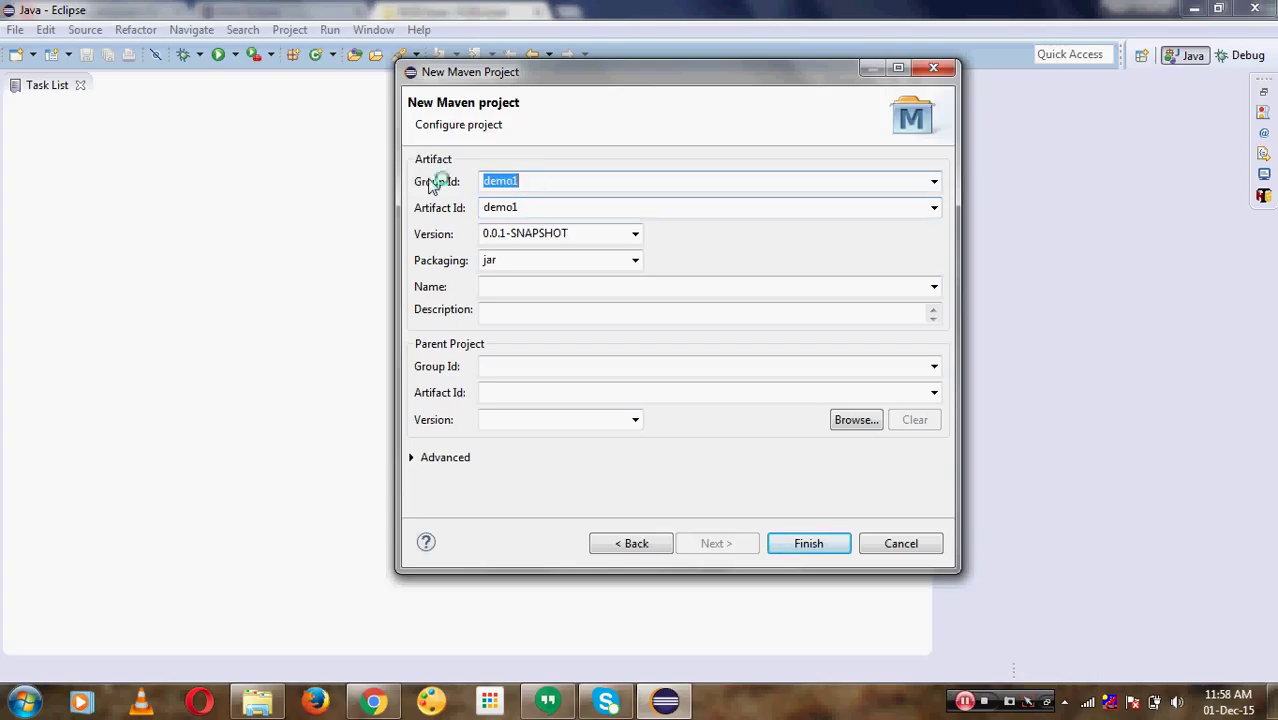
click(491, 289)
key(ctrl+v)
click(491, 308)
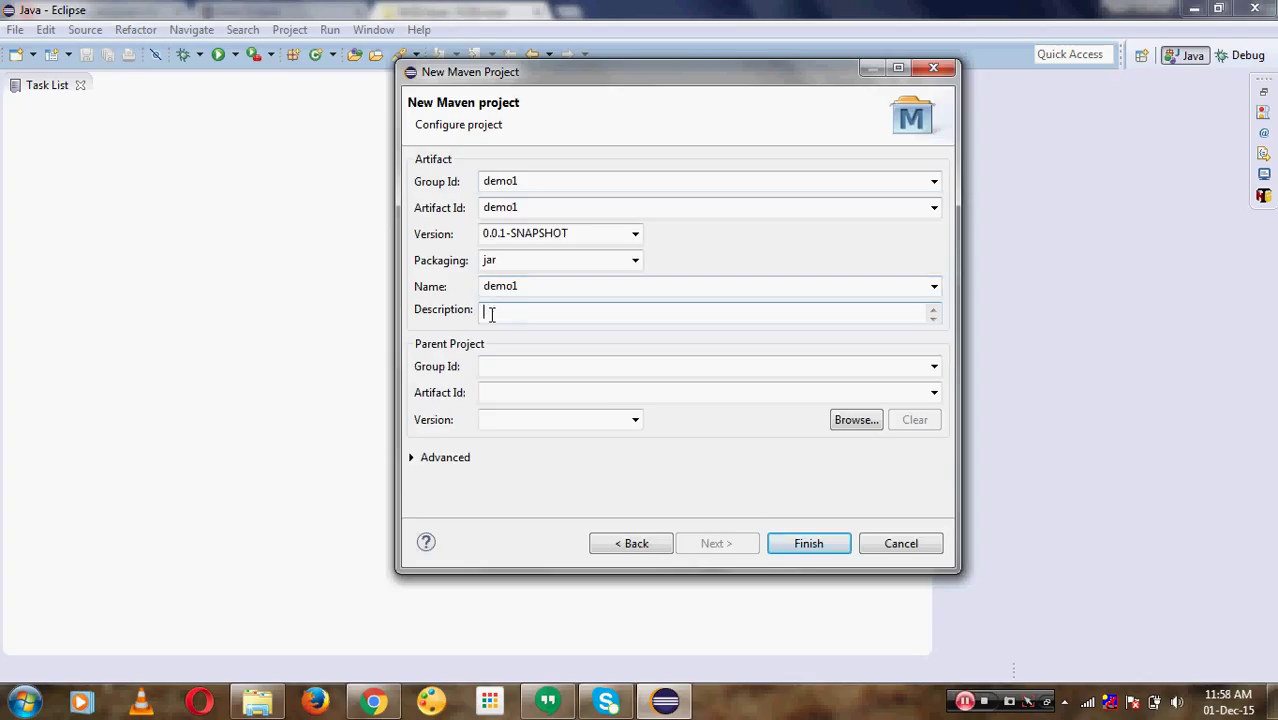
key(ctrl+v)
click(818, 550)
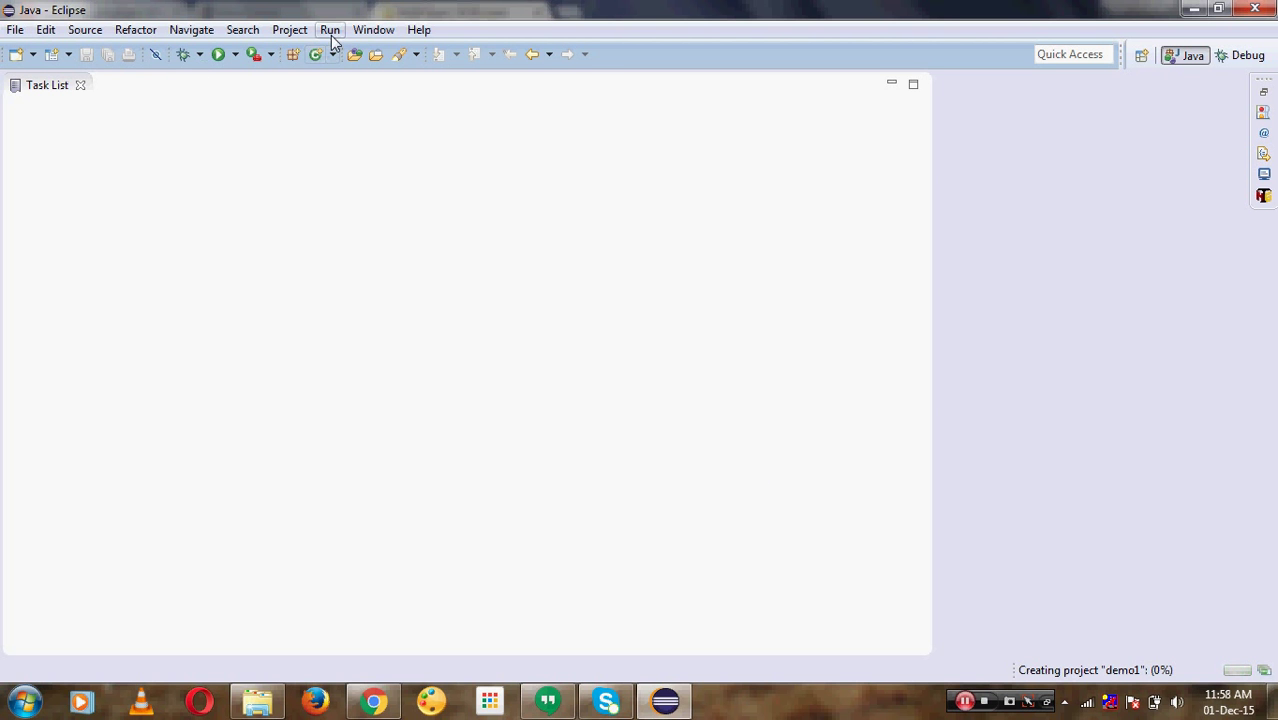
Step: Close the Task List view
click(362, 32)
click(361, 32)
click(361, 32)
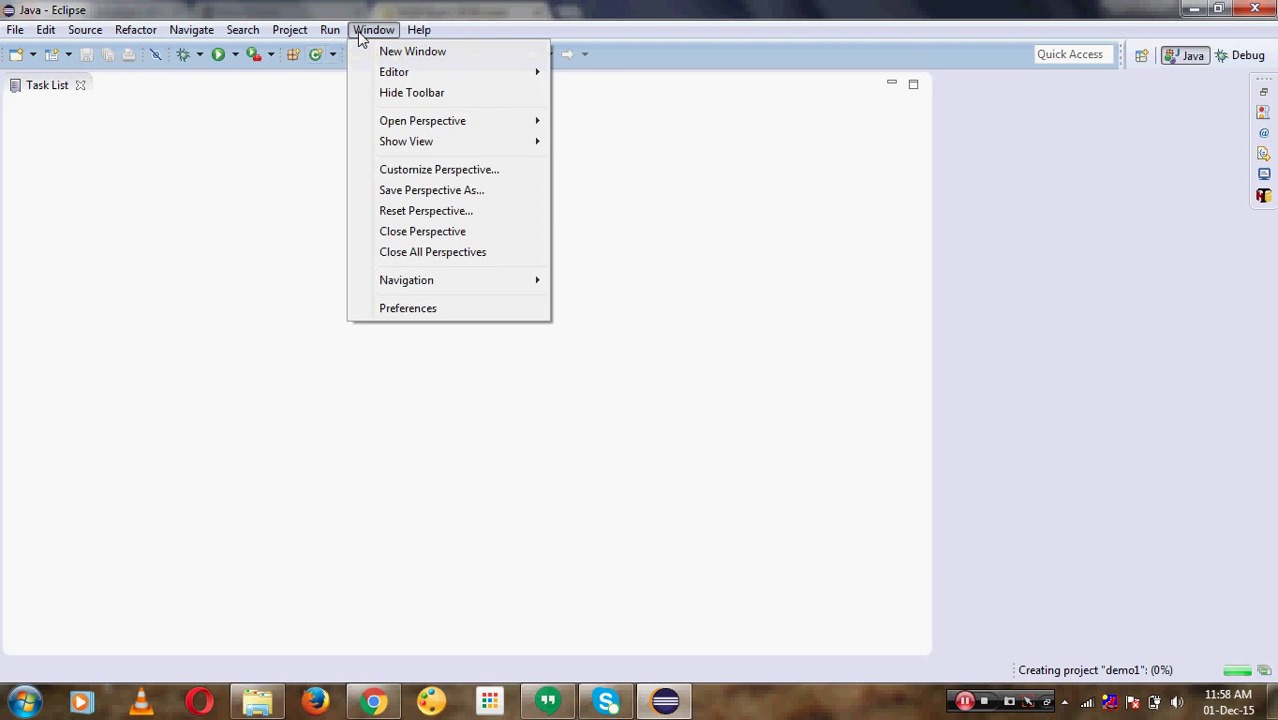
mouse_move(302, 32)
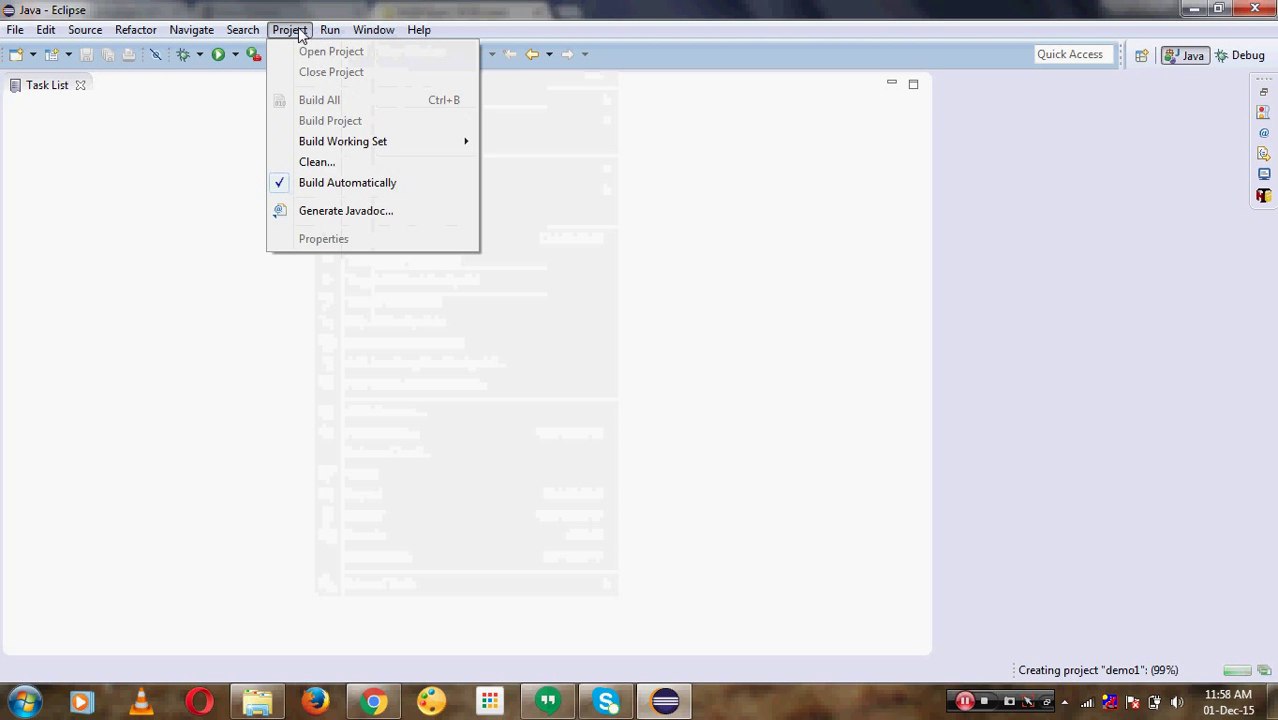
mouse_move(348, 148)
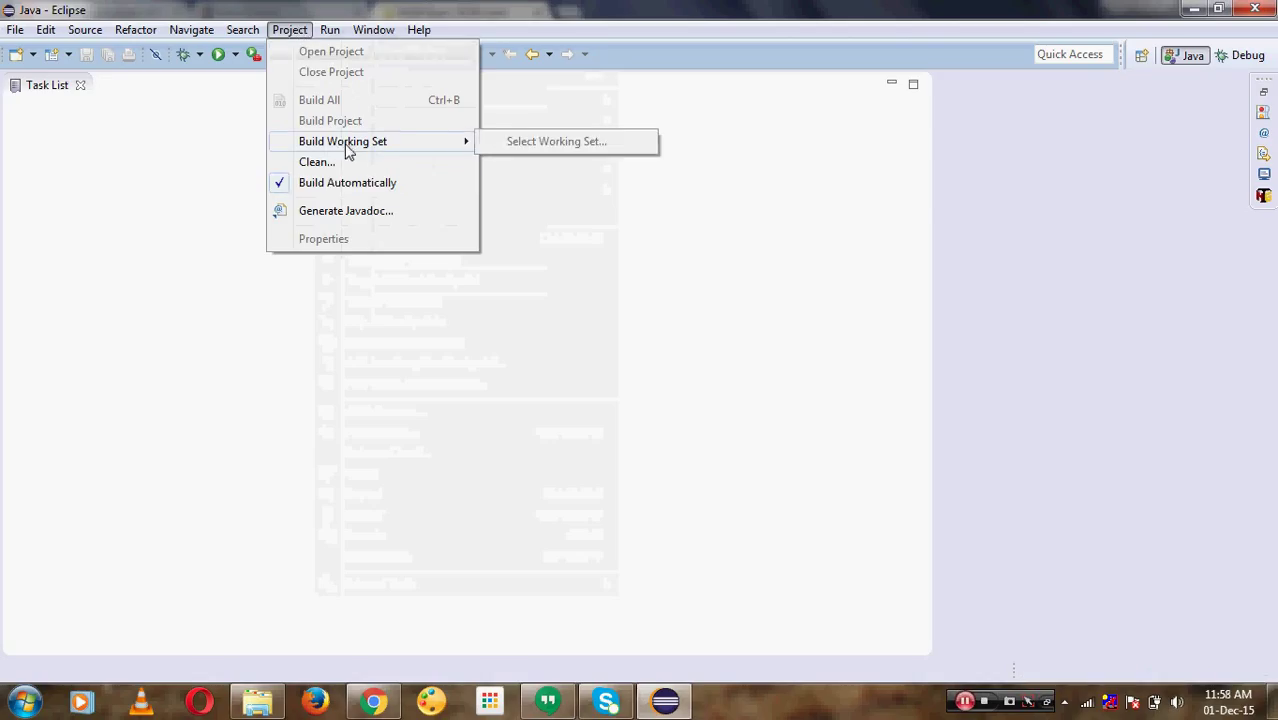
click(81, 86)
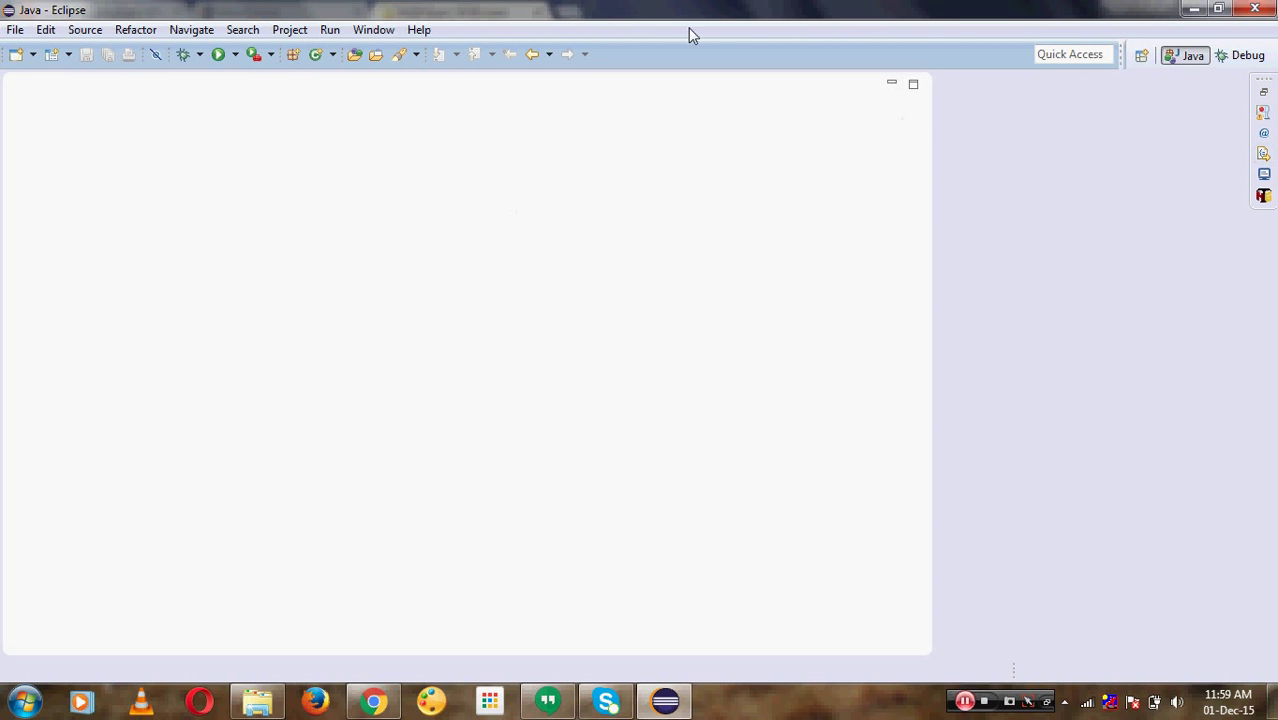
click(86, 32)
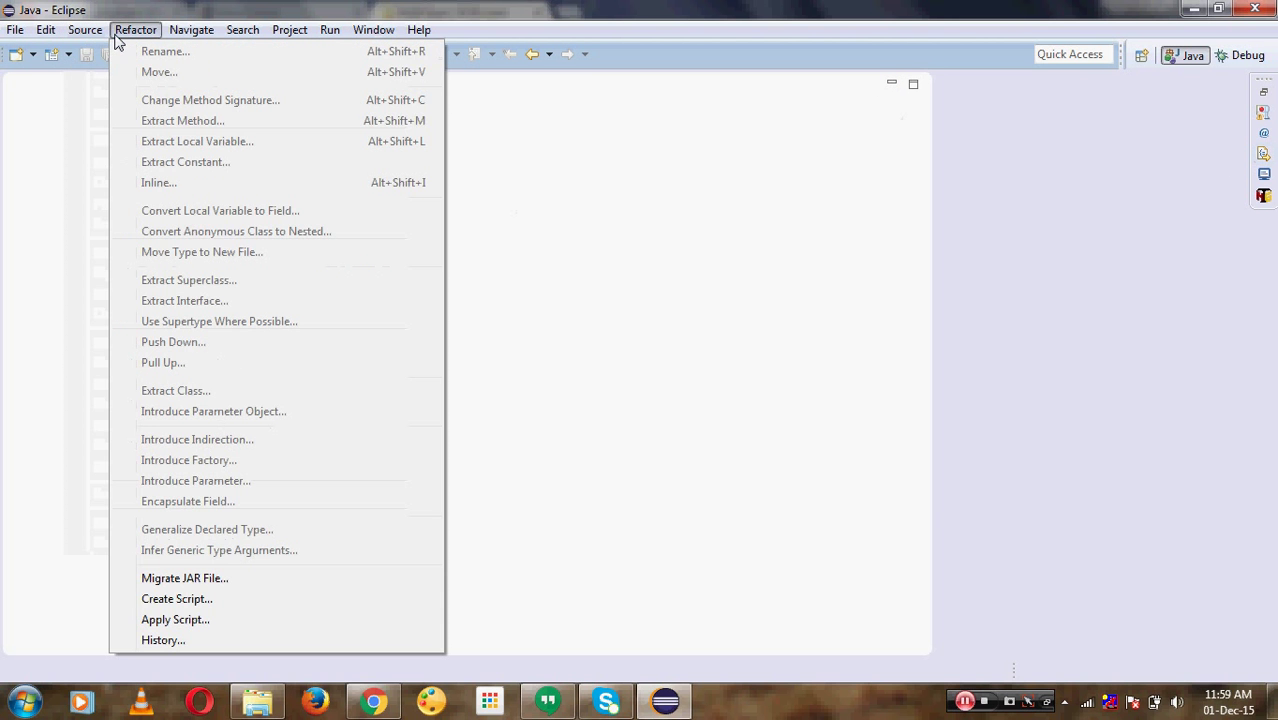
mouse_move(172, 38)
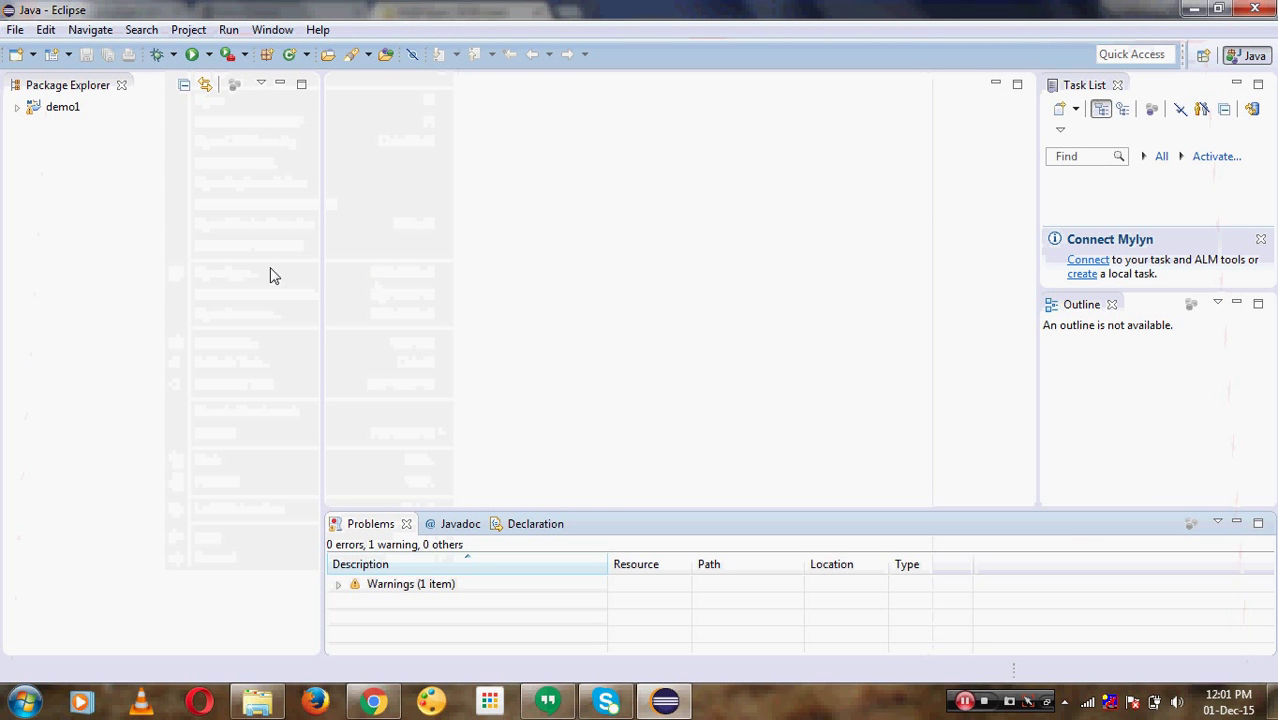
Step: Expand the demo1 project and look through its JRE System Library, src, target and pom.xml entries
click(16, 108)
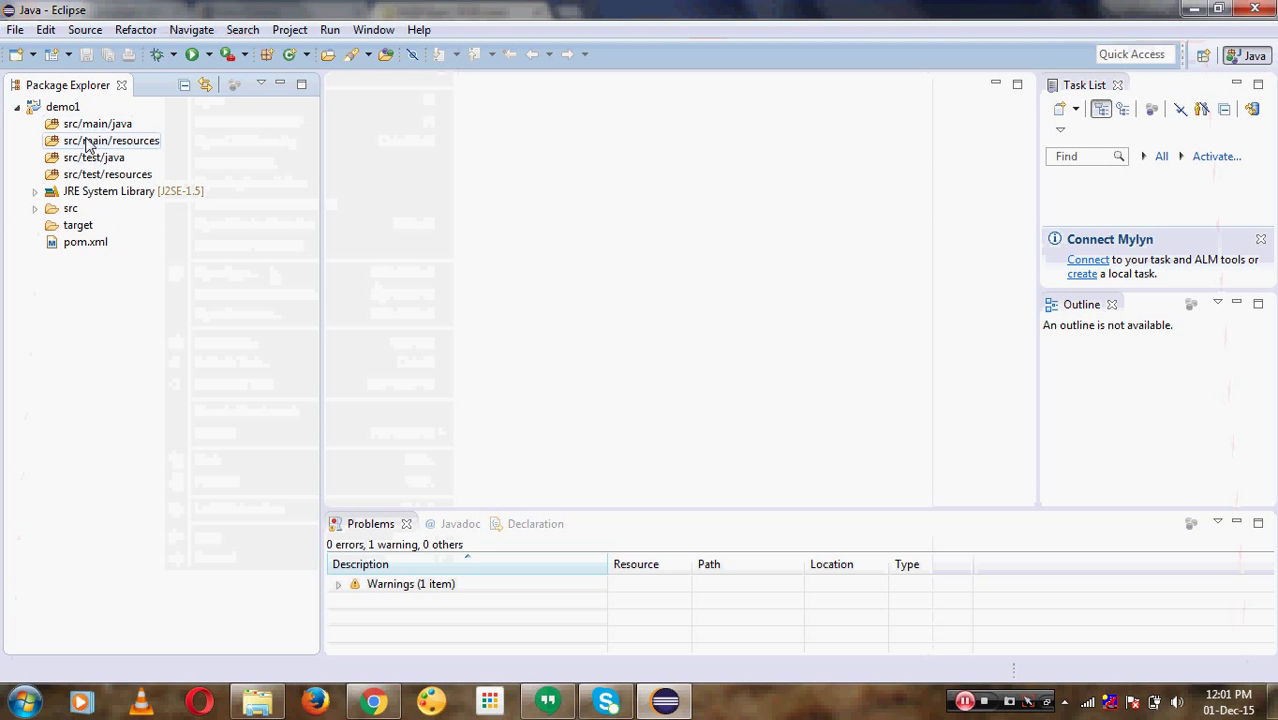
click(78, 199)
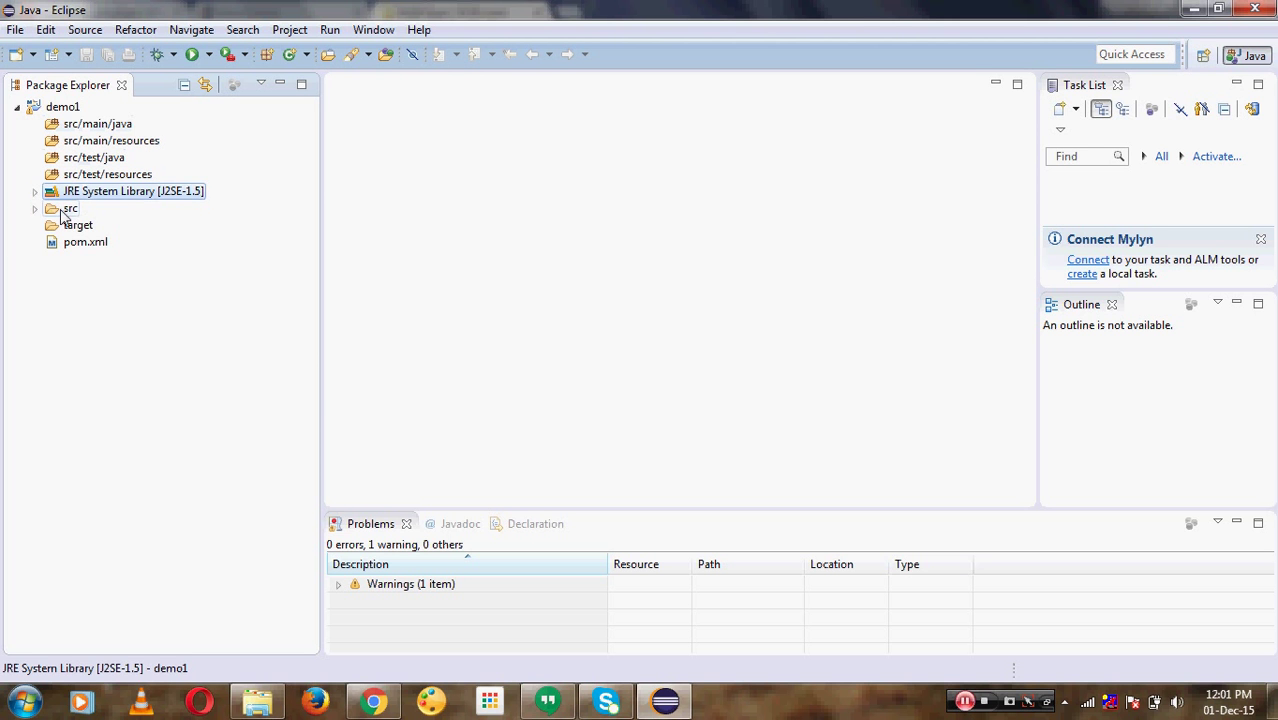
click(64, 209)
click(78, 224)
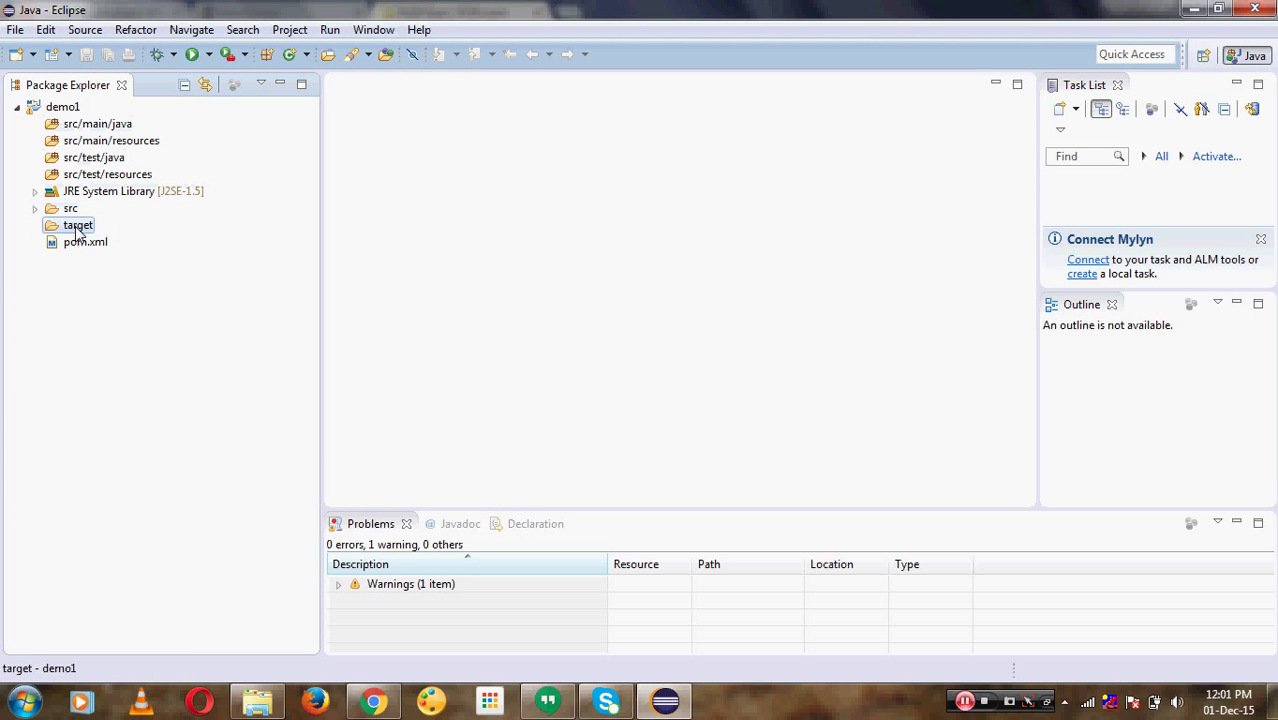
click(78, 247)
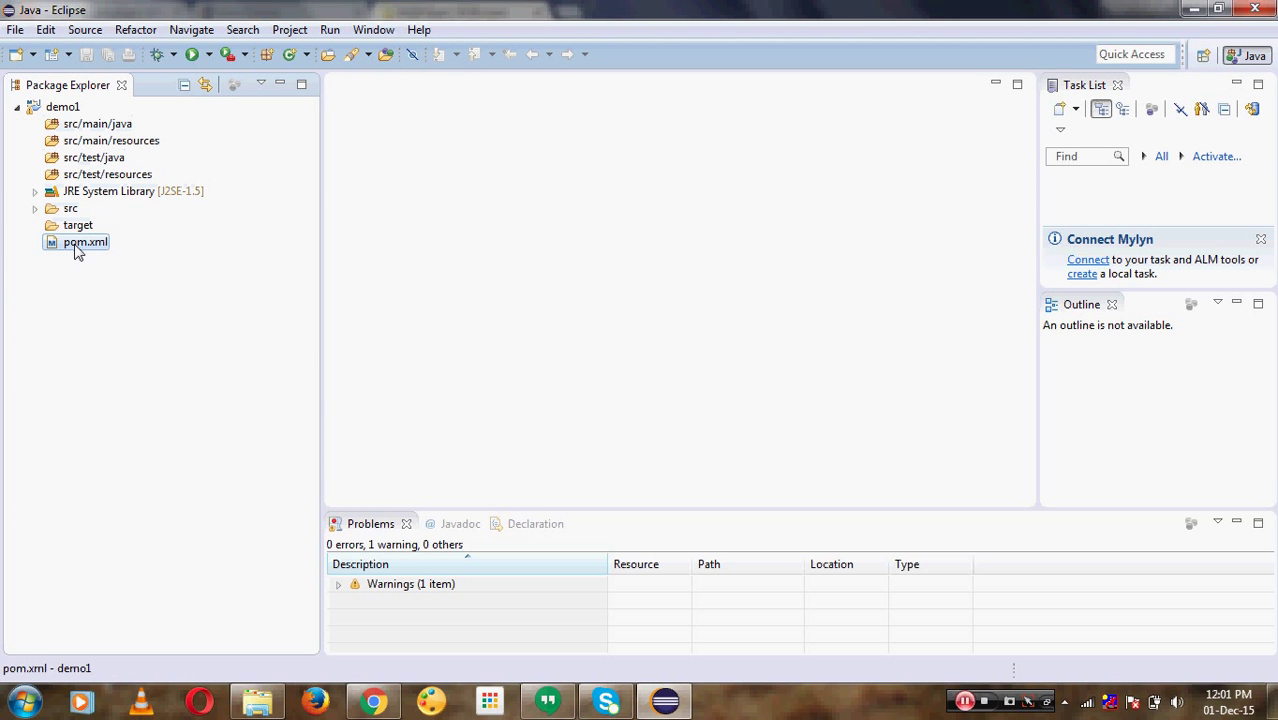
click(173, 296)
Step: Switch to Chrome and search the web for "test ng for eclipse" in a new tab
click(373, 701)
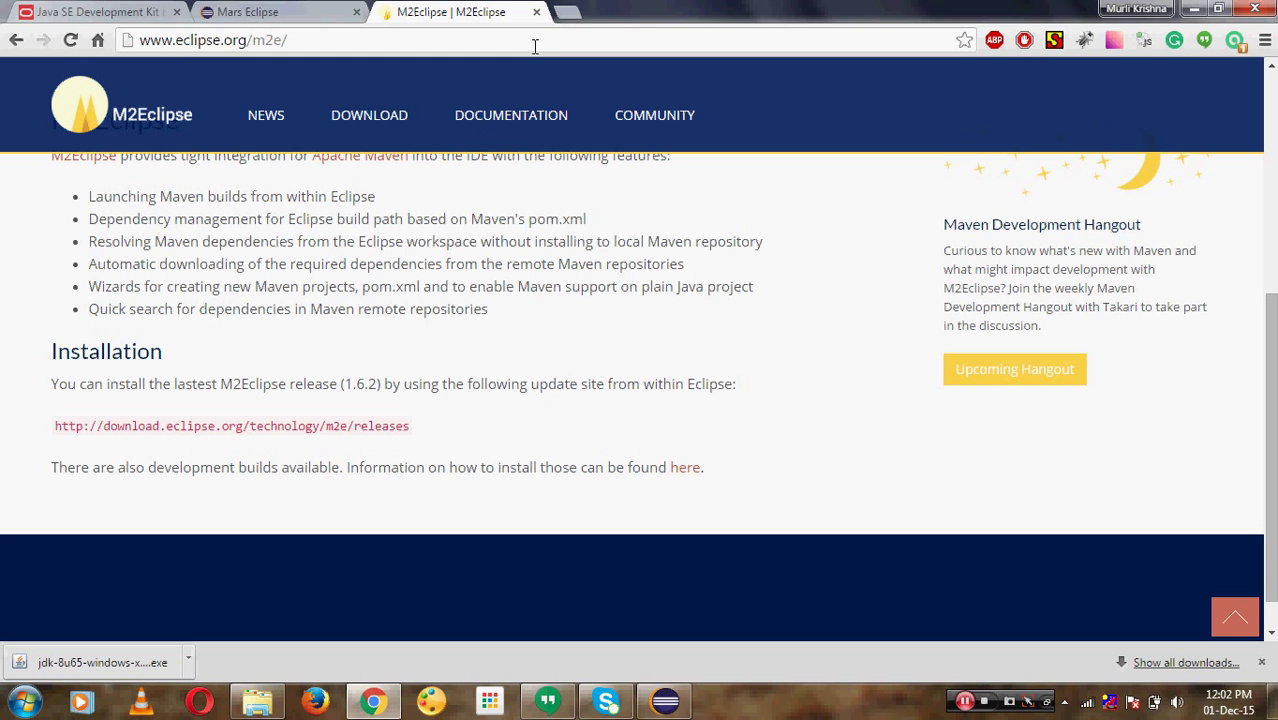
click(566, 13)
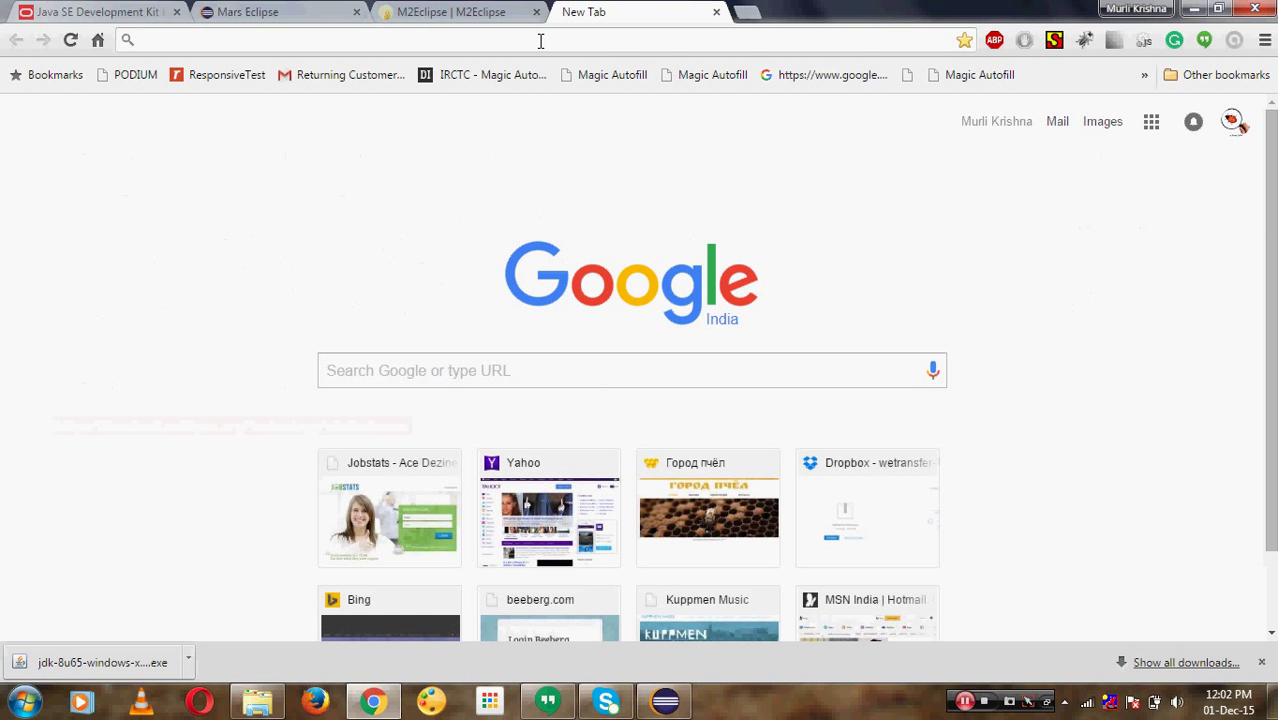
text(te)
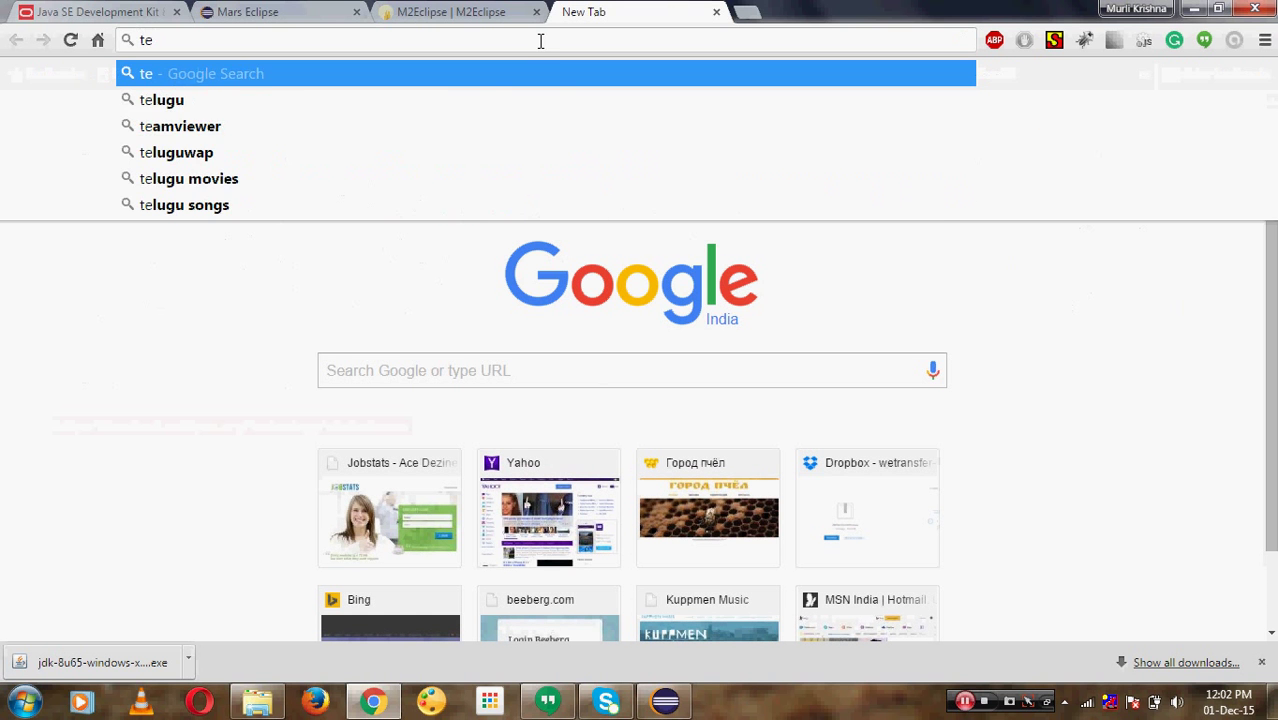
text(st ng)
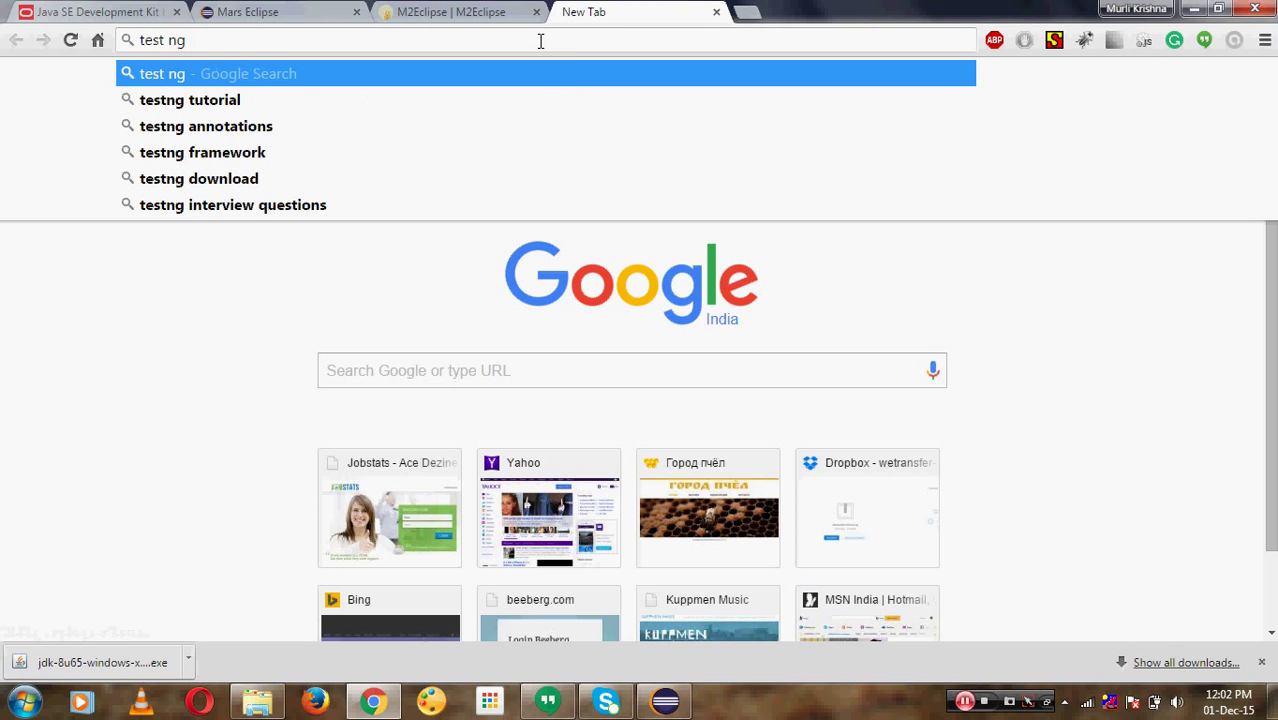
text( for)
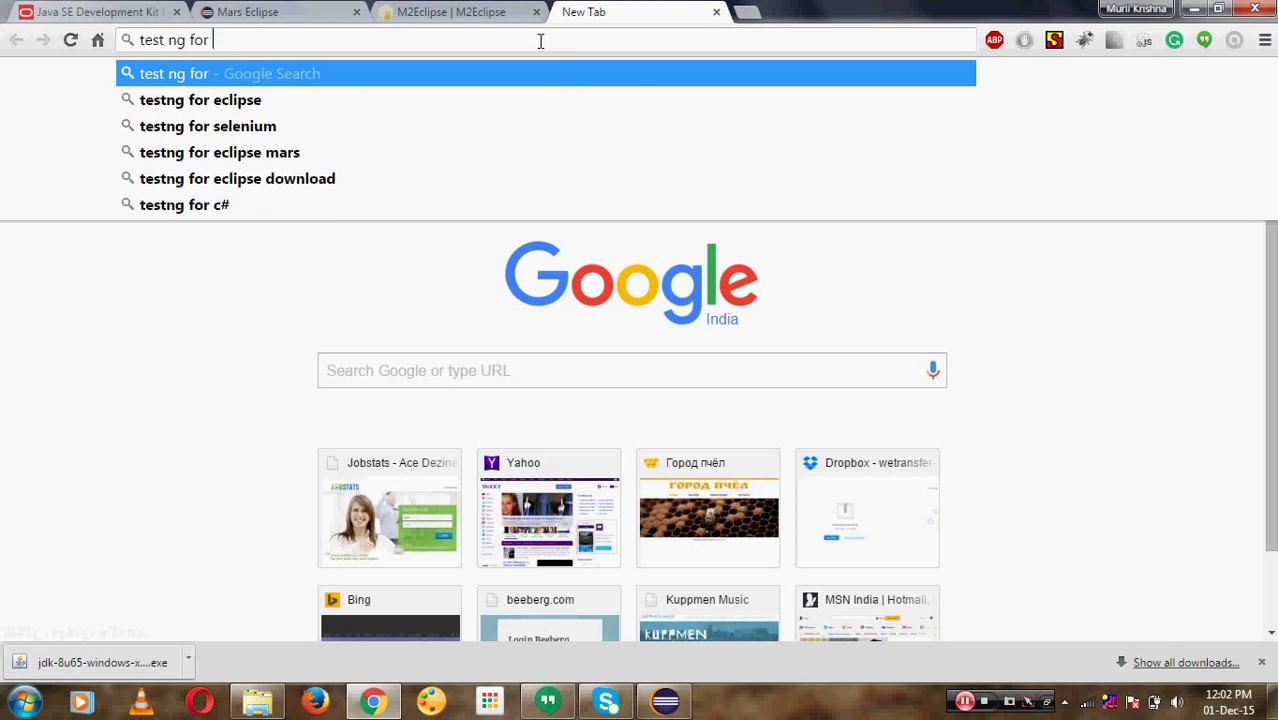
text( eclipse)
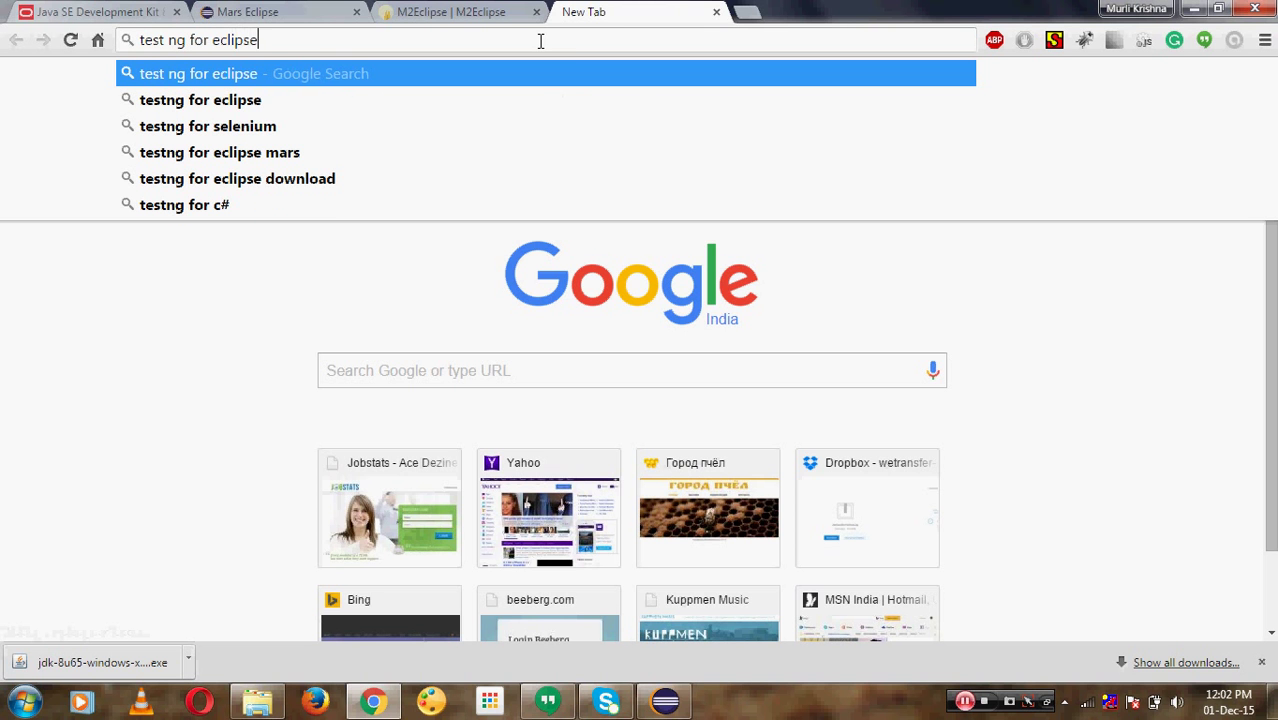
key(Return)
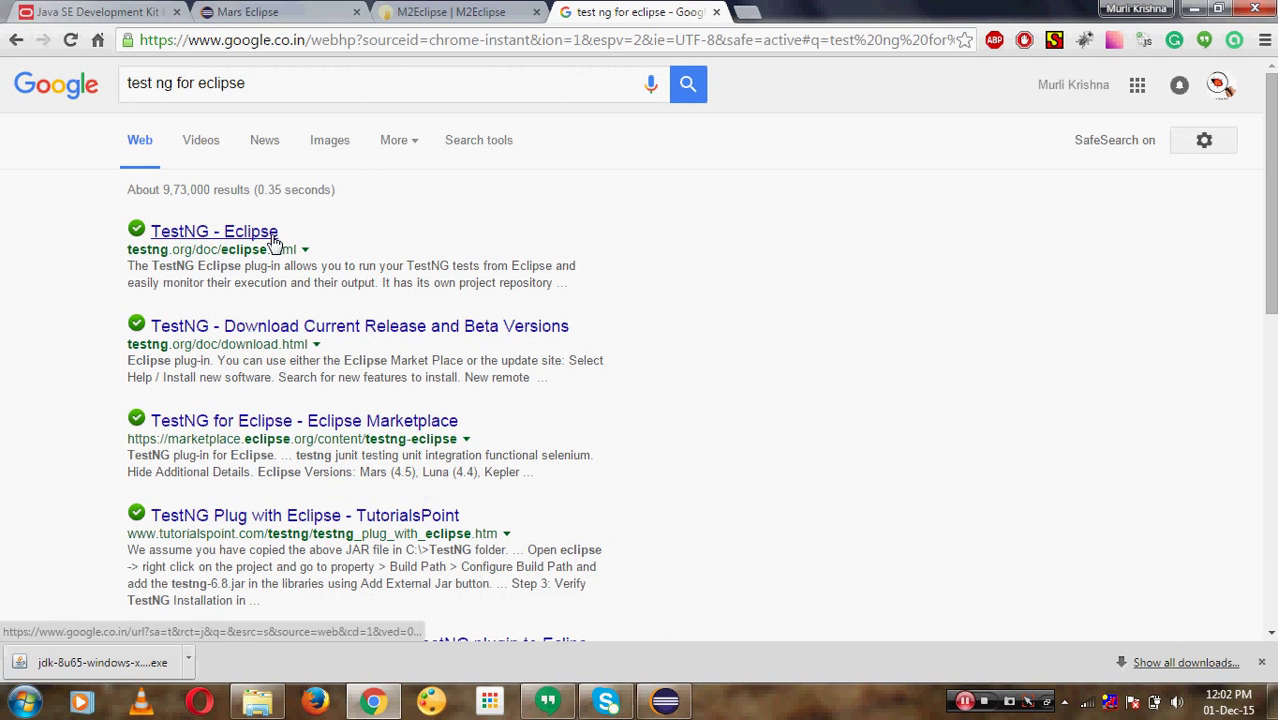
Step: Open the TestNG - Eclipse result, look through the plug-in documentation, and return to the search results
click(274, 240)
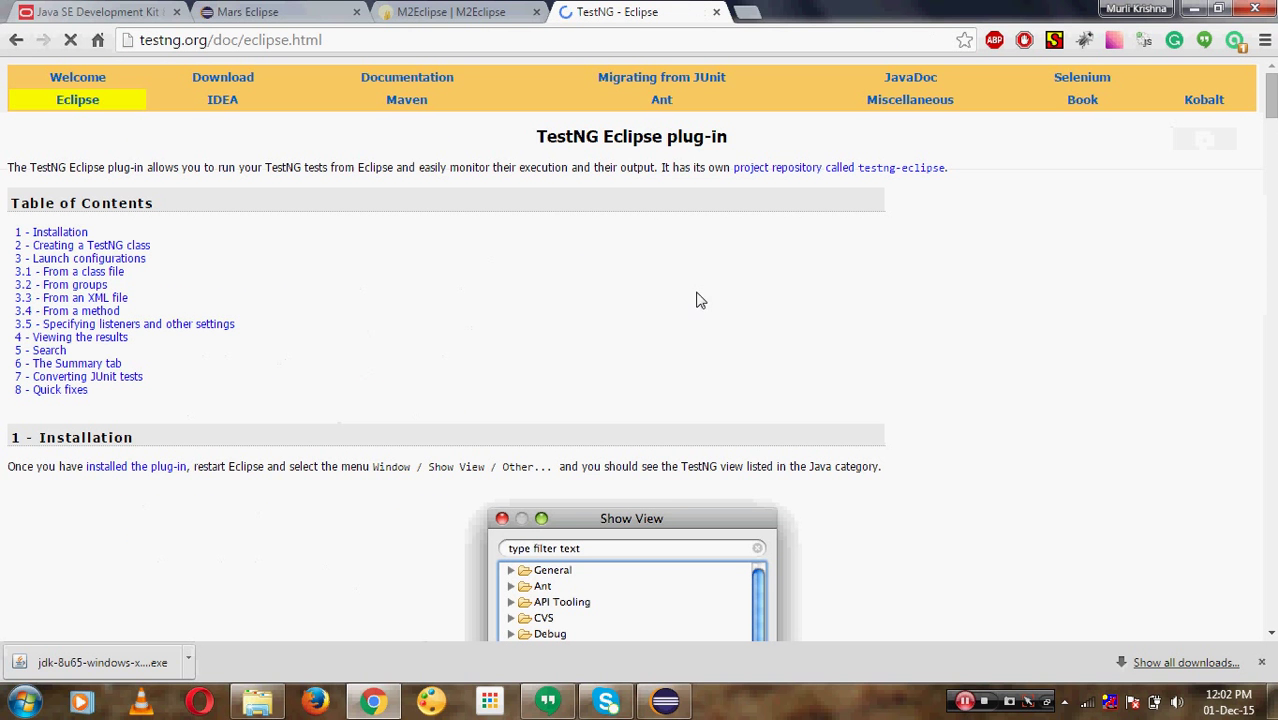
drag(1270, 105, 1271, 165)
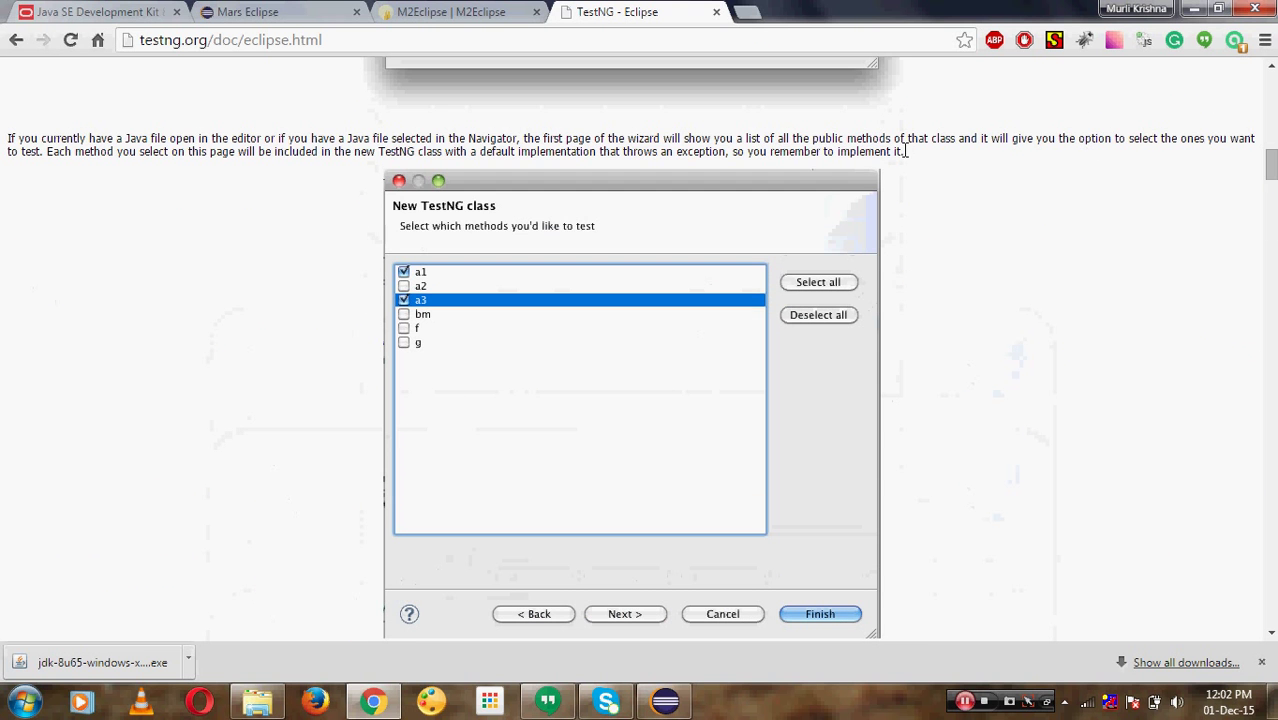
click(24, 38)
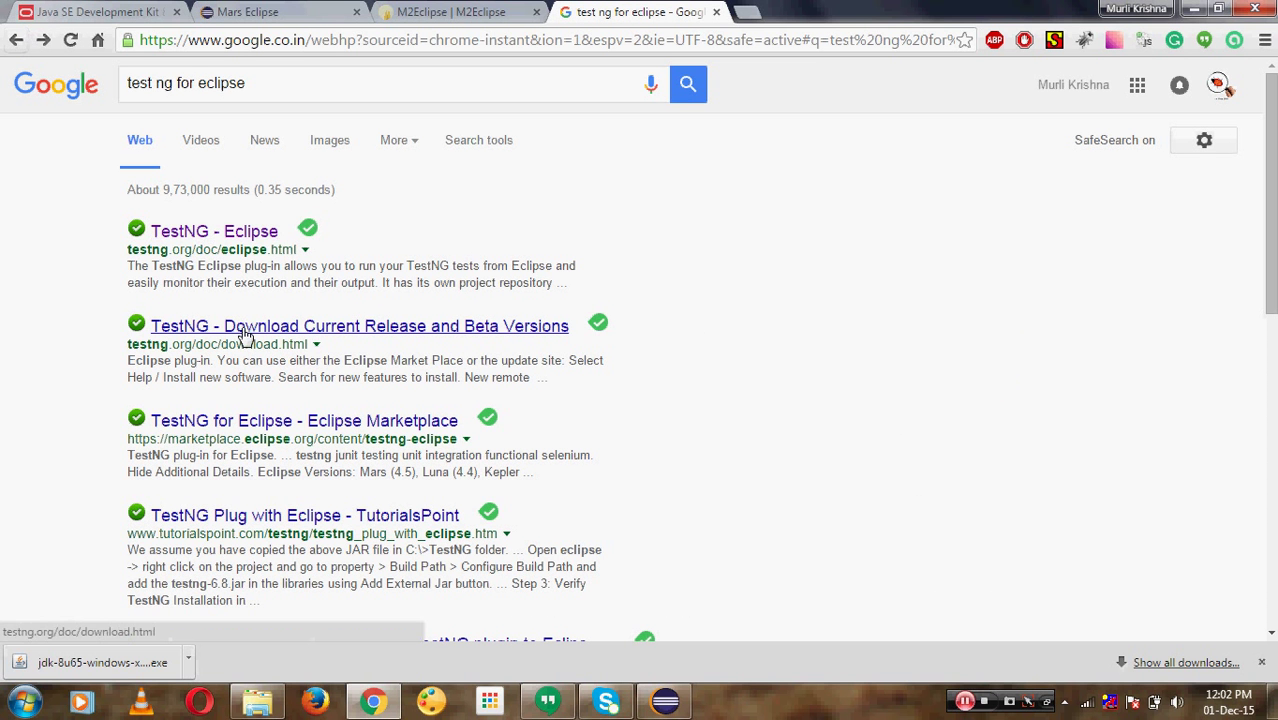
Step: Refine the search to "test ng for eclipse link", view the TestNG download page, and go back to the results
click(275, 75)
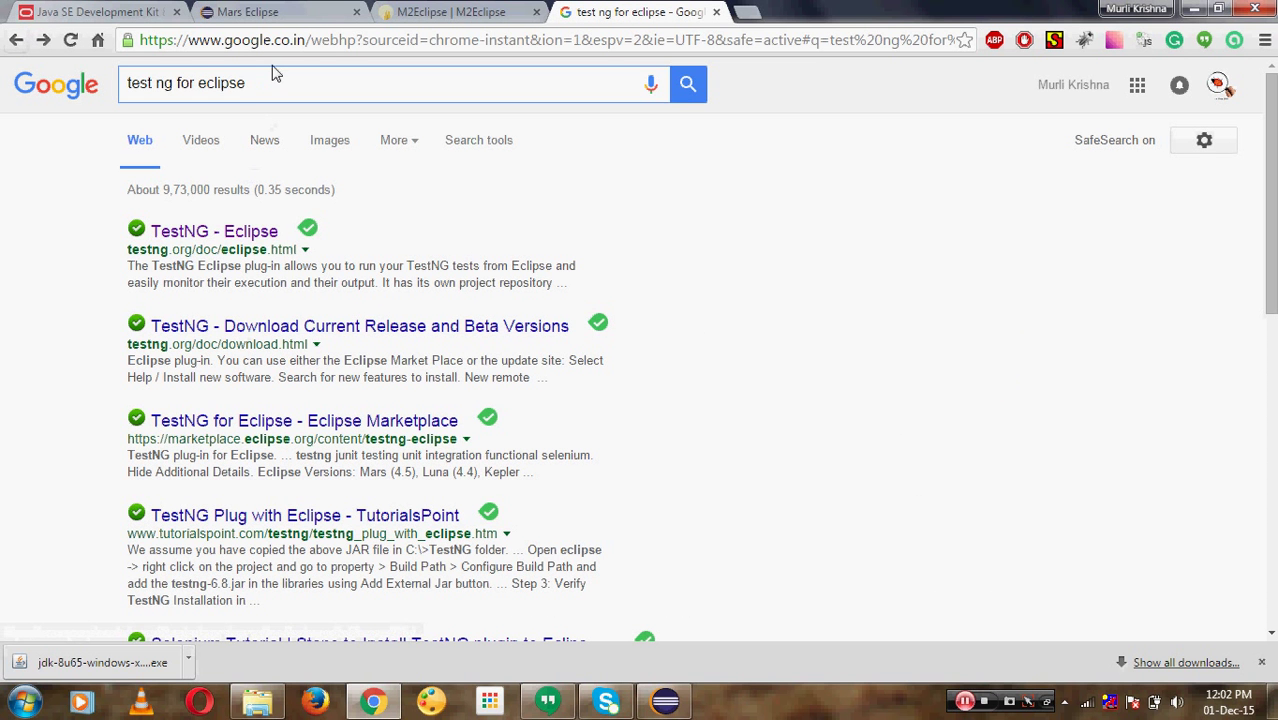
text(link)
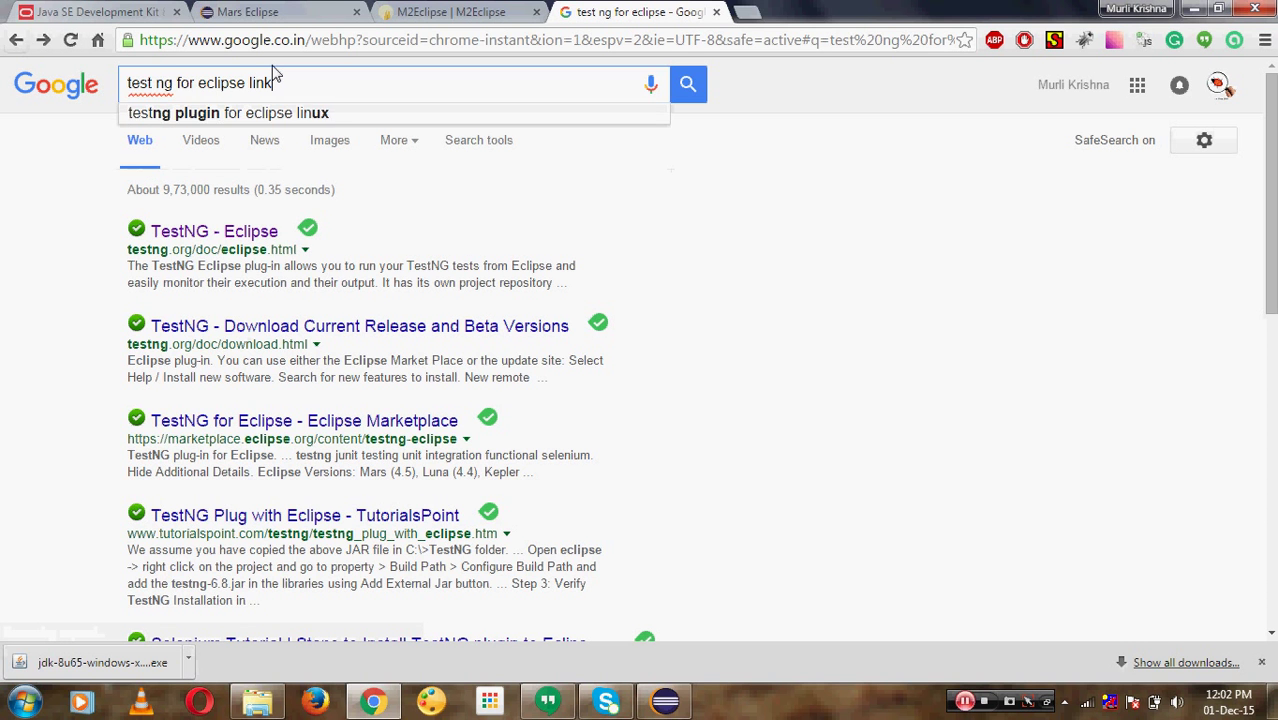
key(Return)
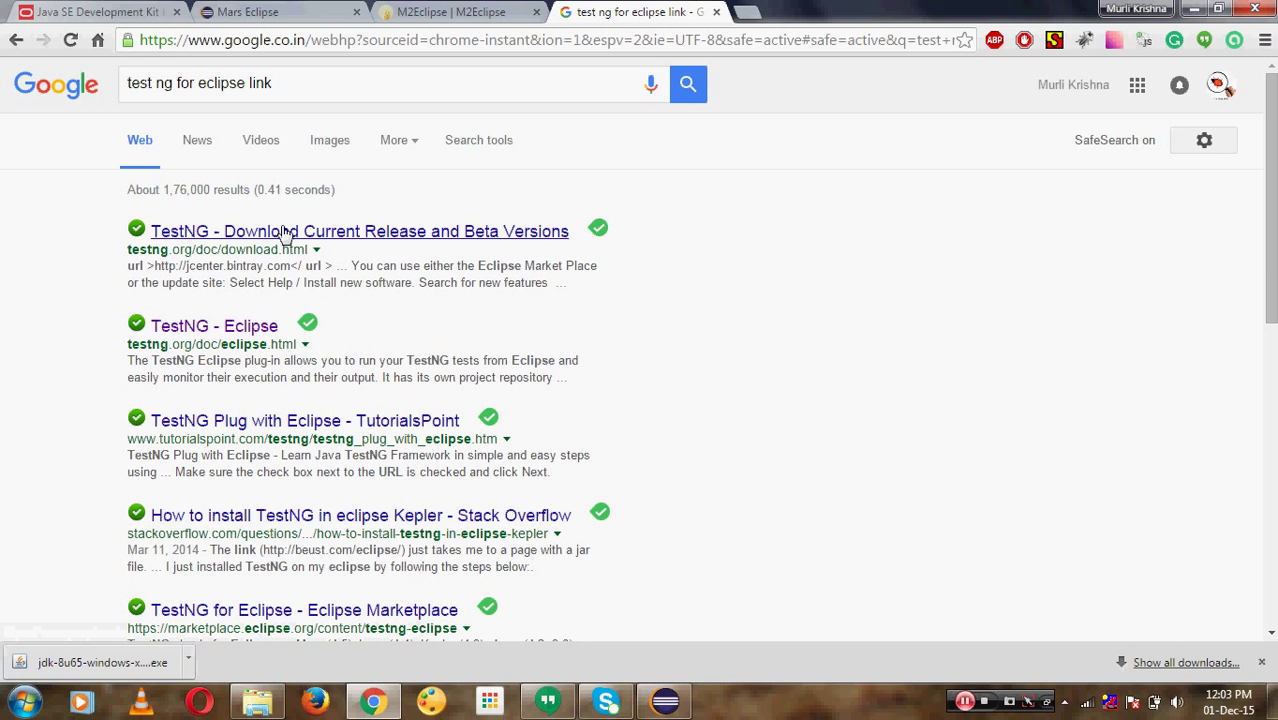
click(285, 231)
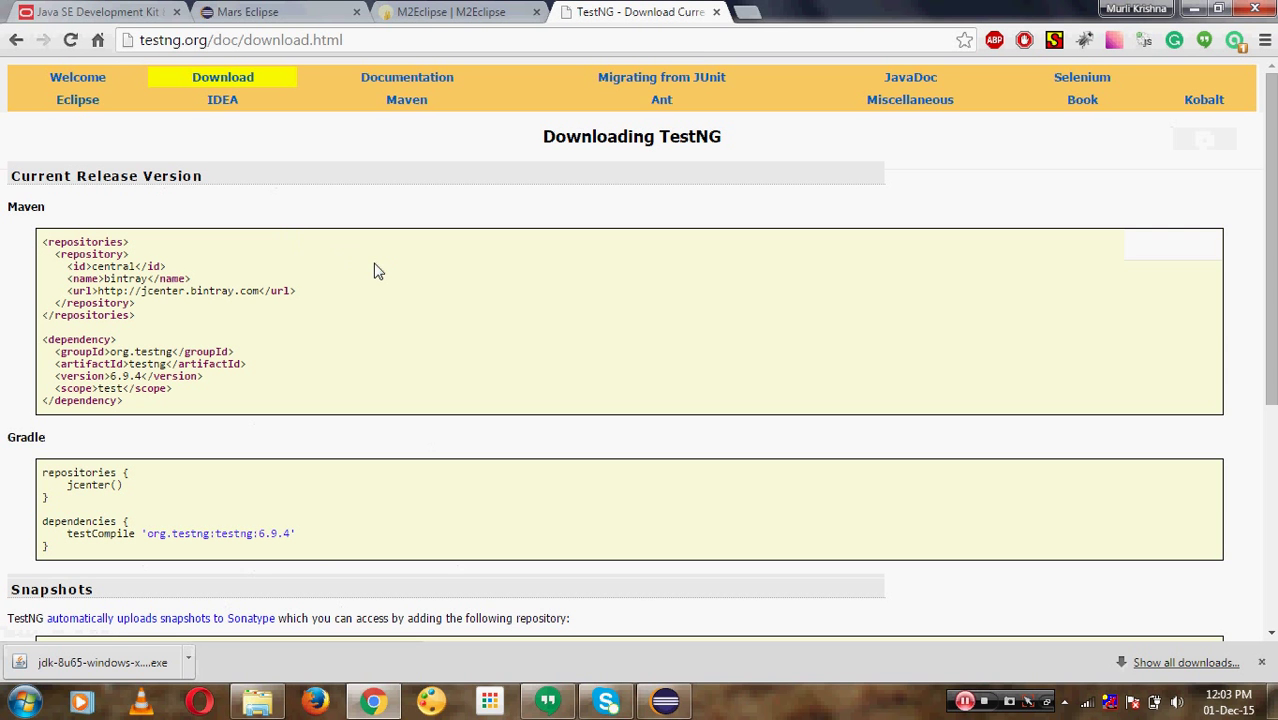
click(22, 42)
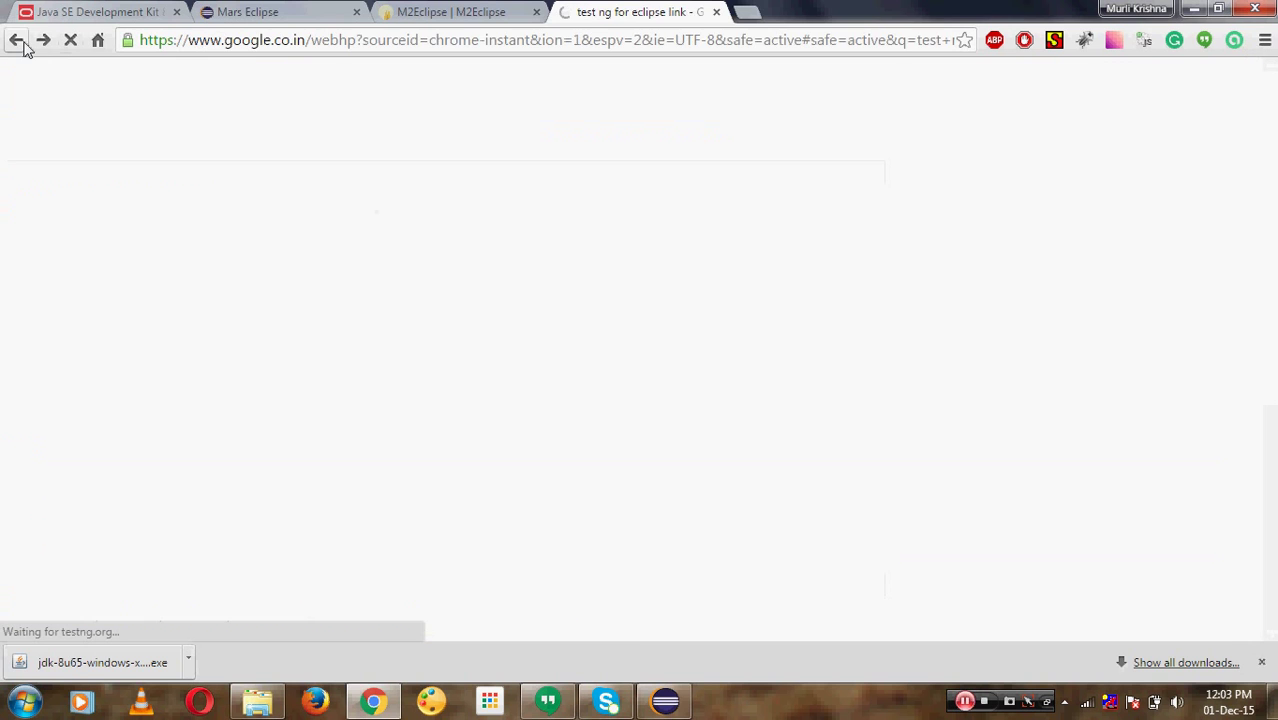
Step: Switch back to Eclipse and open the Eclipse Marketplace
click(665, 701)
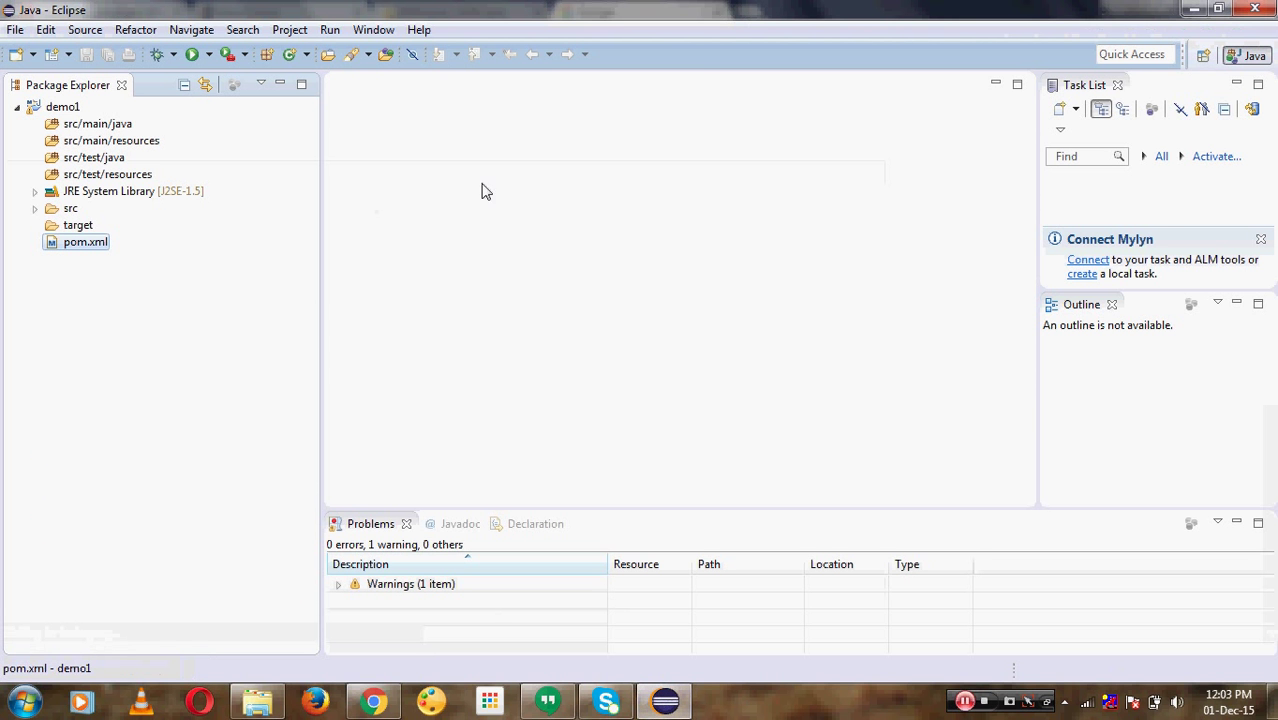
click(419, 30)
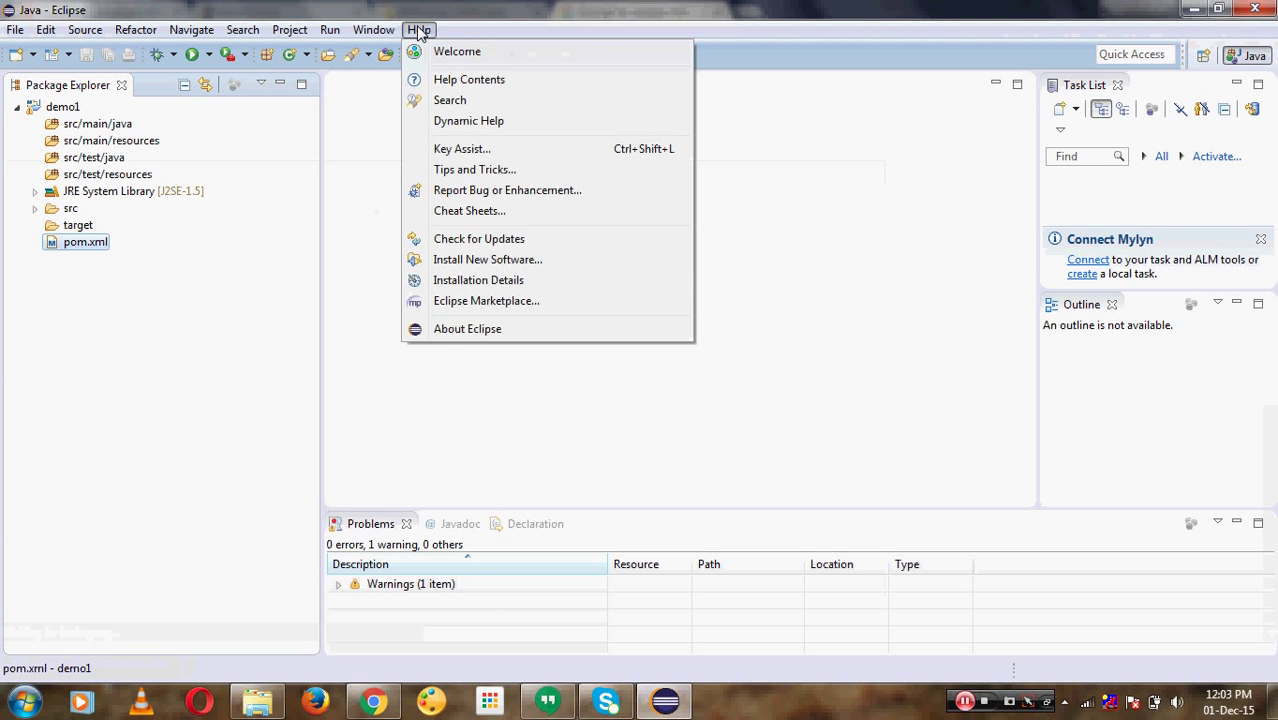
click(466, 300)
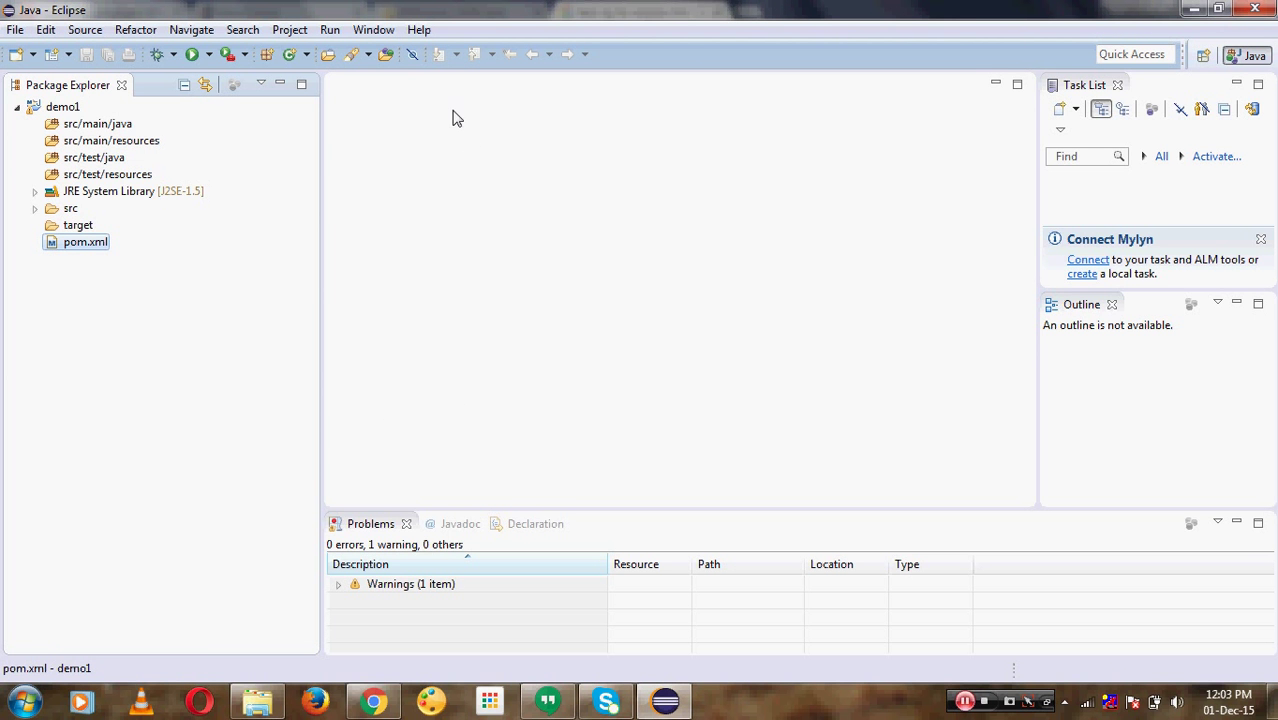
click(416, 30)
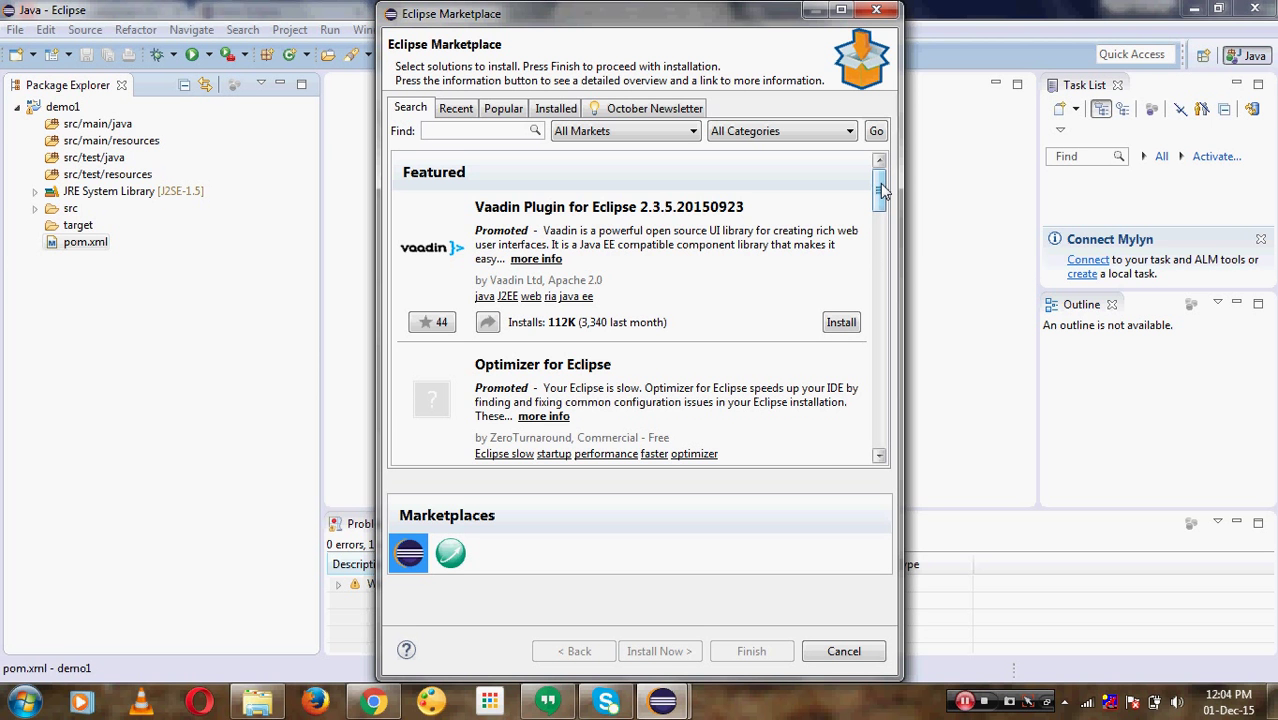
Step: Search the Eclipse Marketplace for "test ng", review the results, and close the Marketplace without installing anything
drag(881, 185, 884, 130)
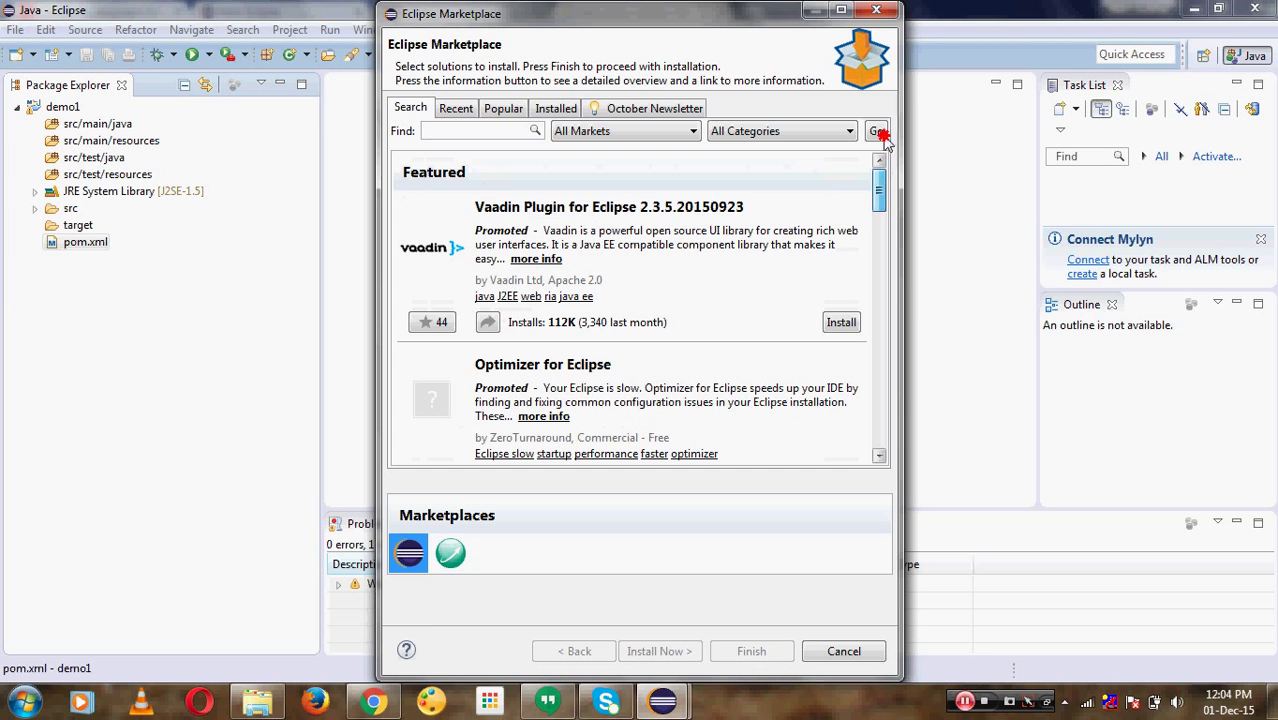
click(481, 131)
text(test ng)
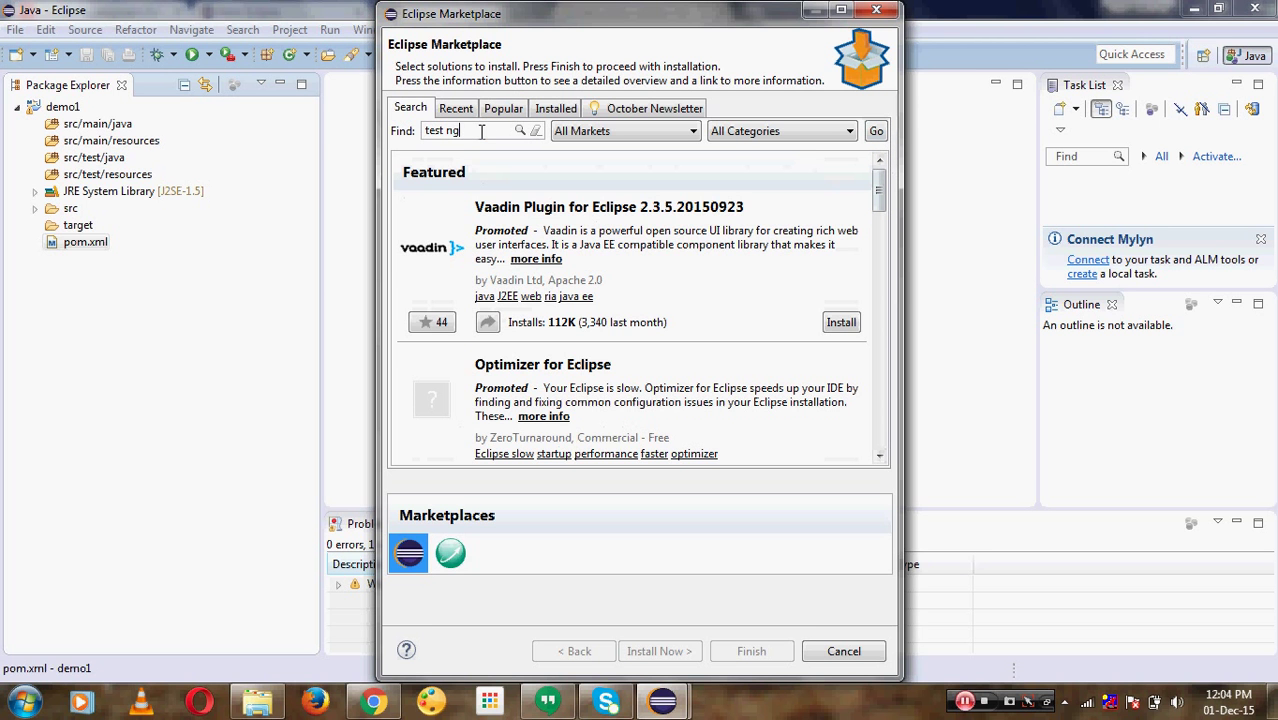
click(874, 131)
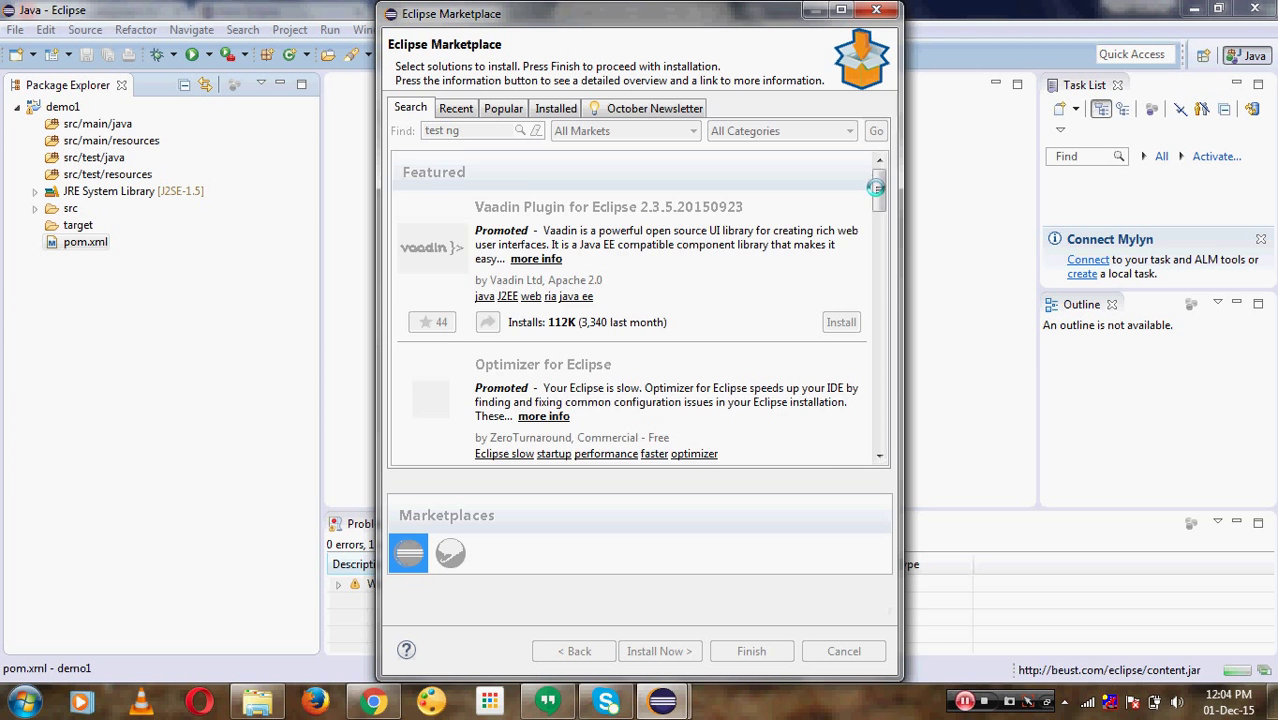
mouse_move(879, 187)
mouse_down()
mouse_move(873, 440)
mouse_move(880, 172)
mouse_up()
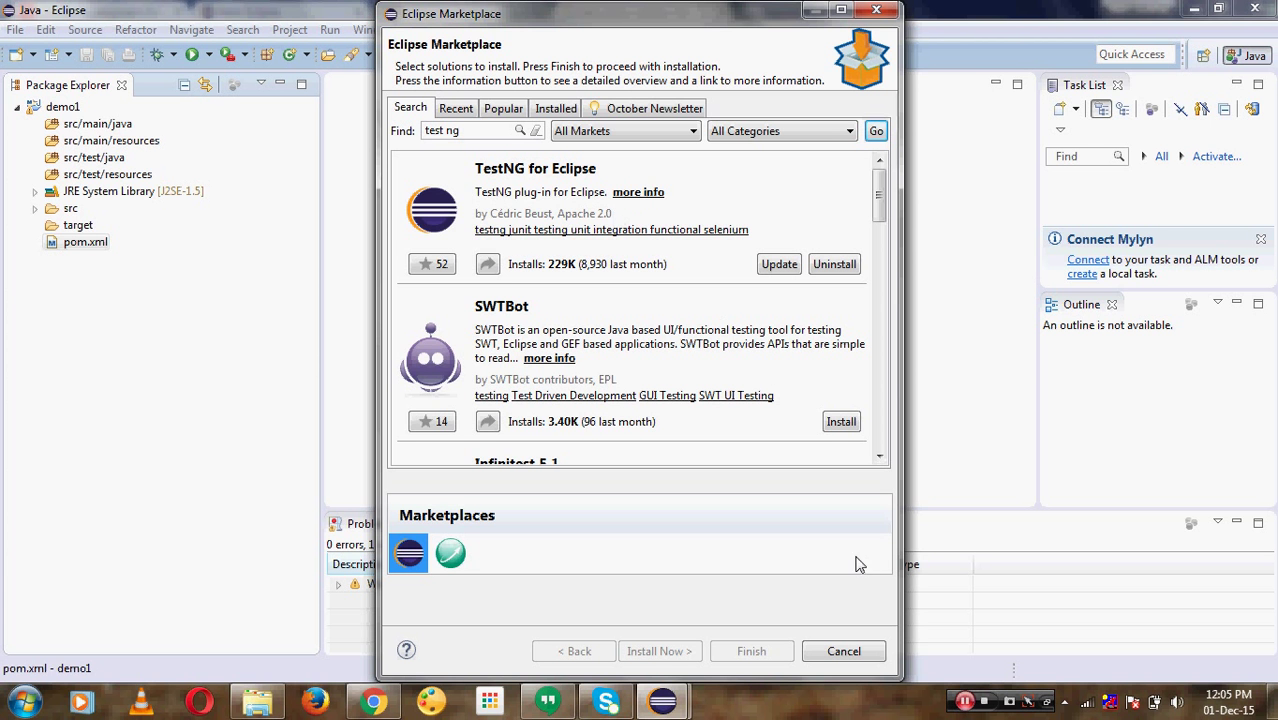
click(843, 652)
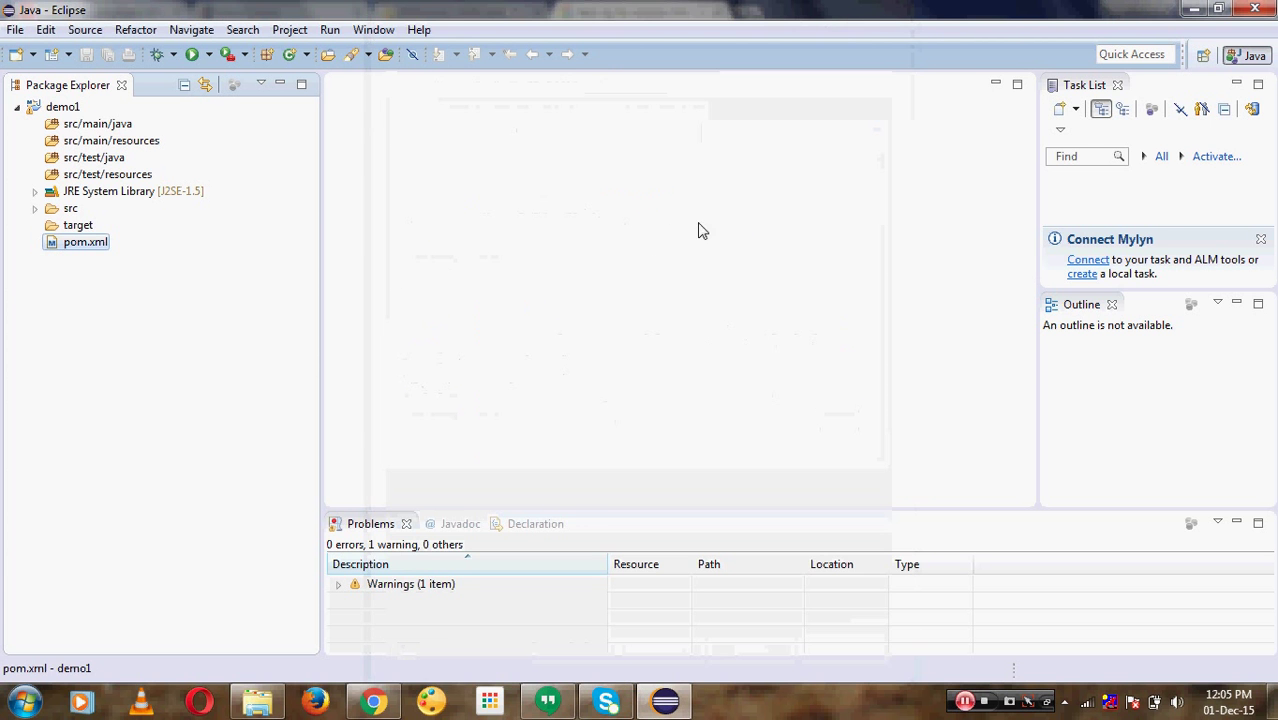
Step: Switch to Chrome, open the TestNG download page from the search results, and read through its Maven, Gradle and Eclipse plug-in instructions
click(373, 699)
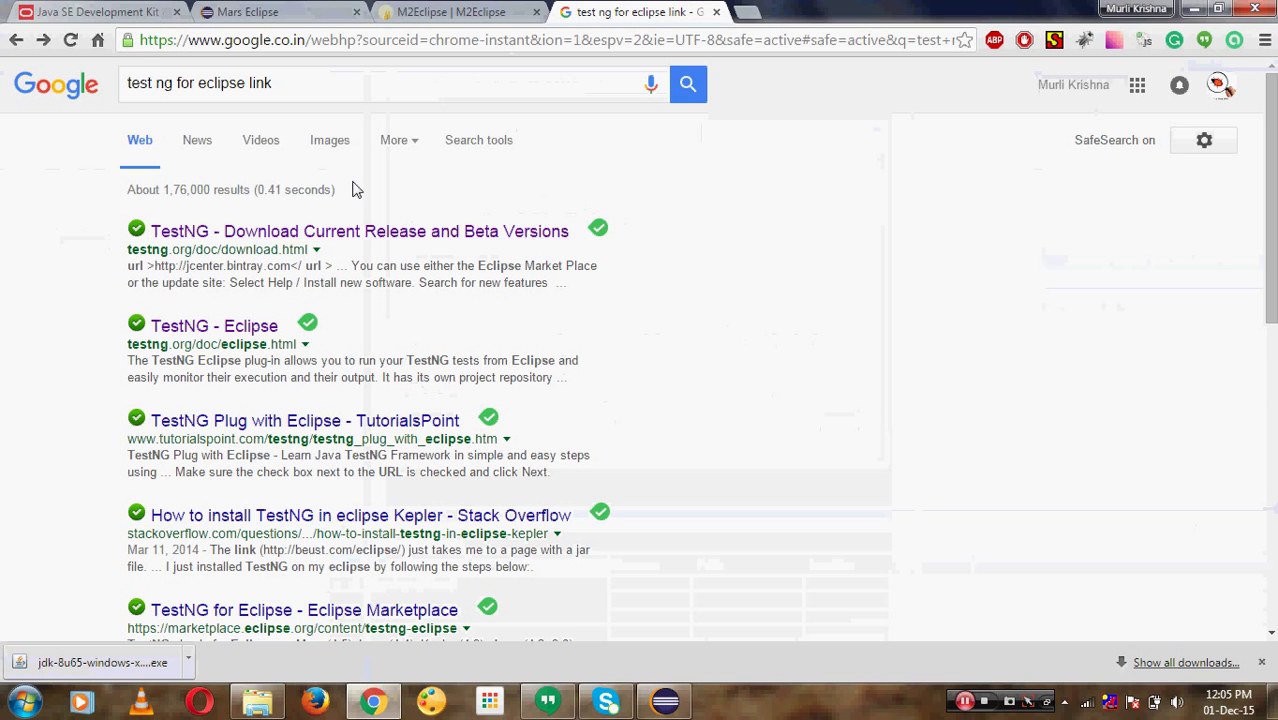
click(305, 241)
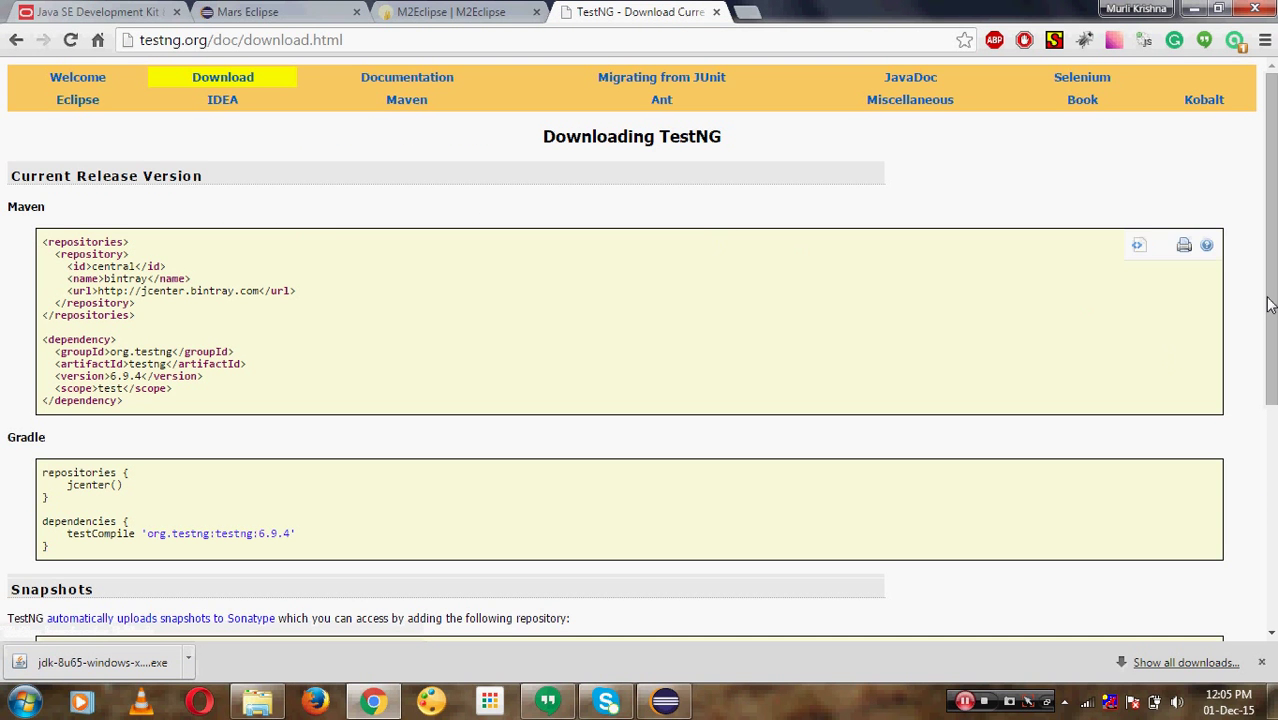
drag(1274, 226, 1274, 450)
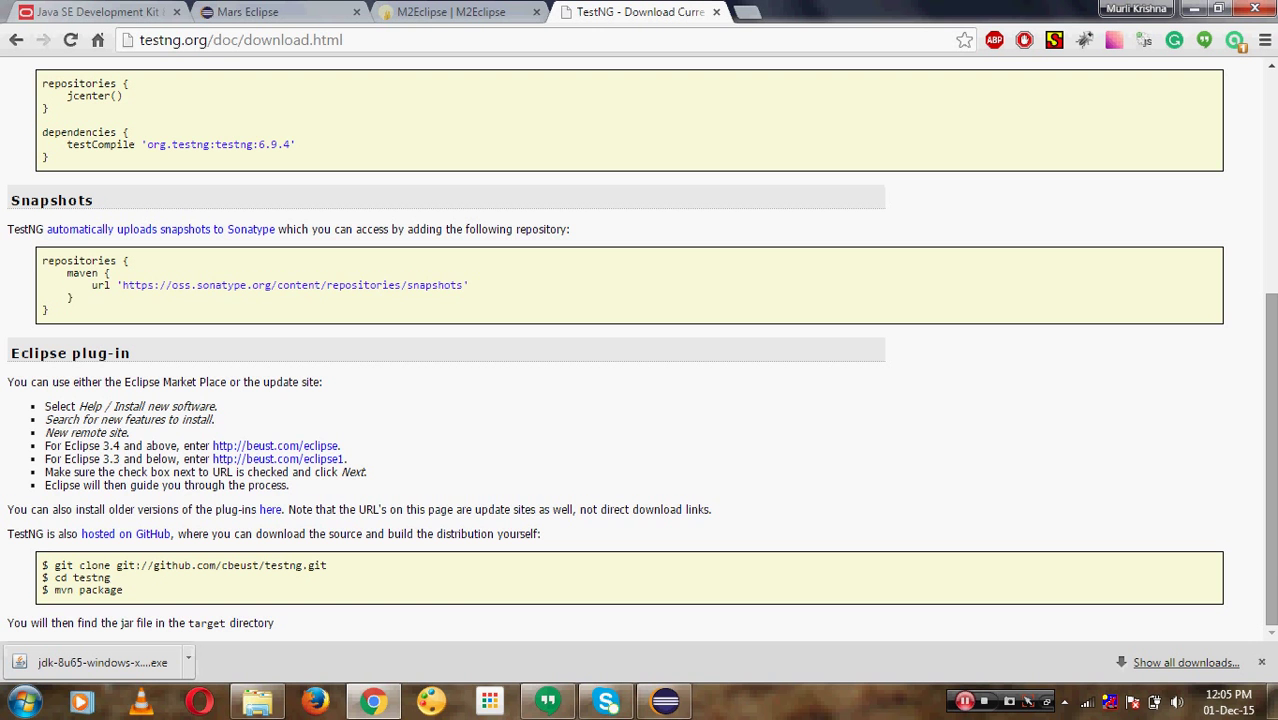
scroll(1270, 400, up, 3)
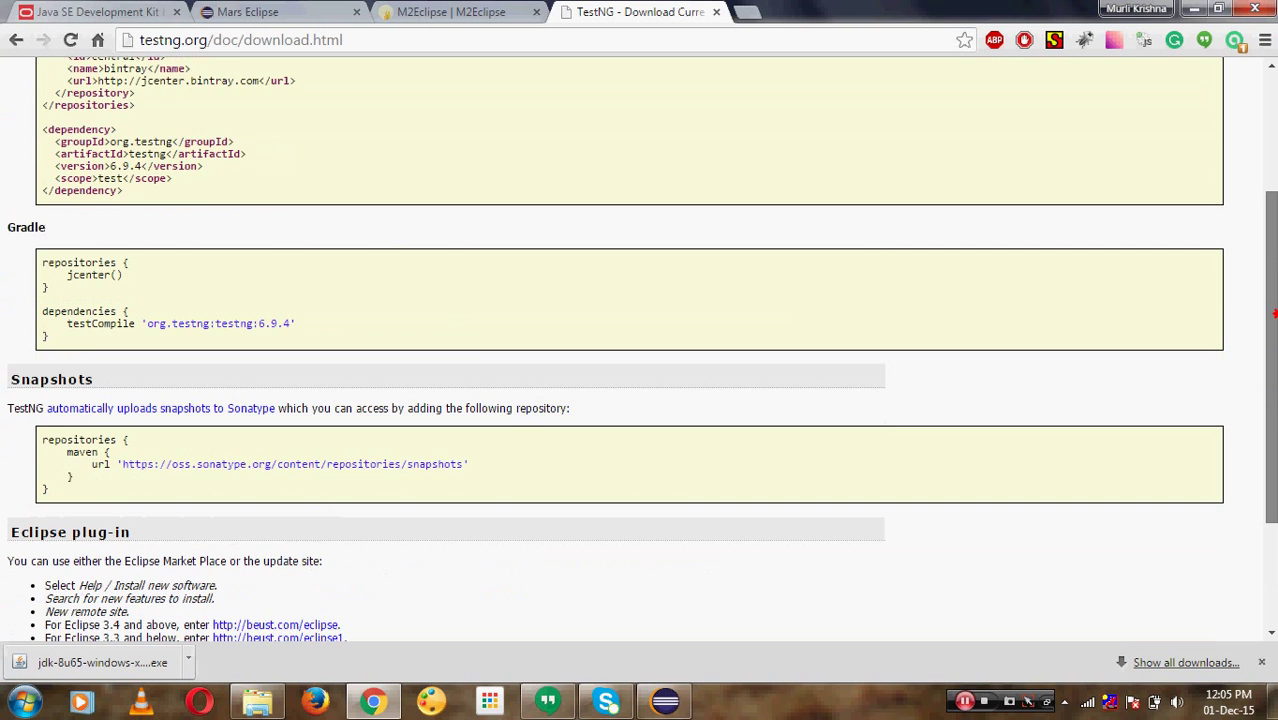
mouse_move(1274, 254)
mouse_down()
mouse_move(1272, 190)
mouse_move(1260, 628)
mouse_up()
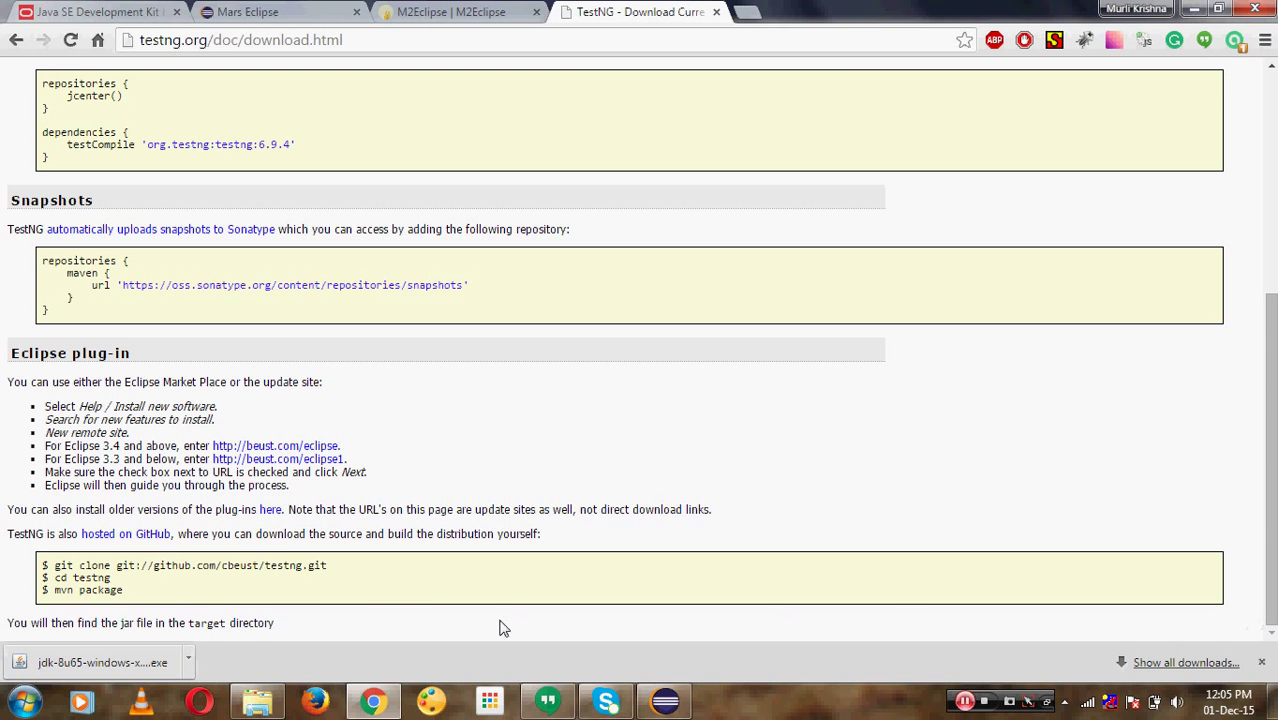
drag(330, 568, 120, 568)
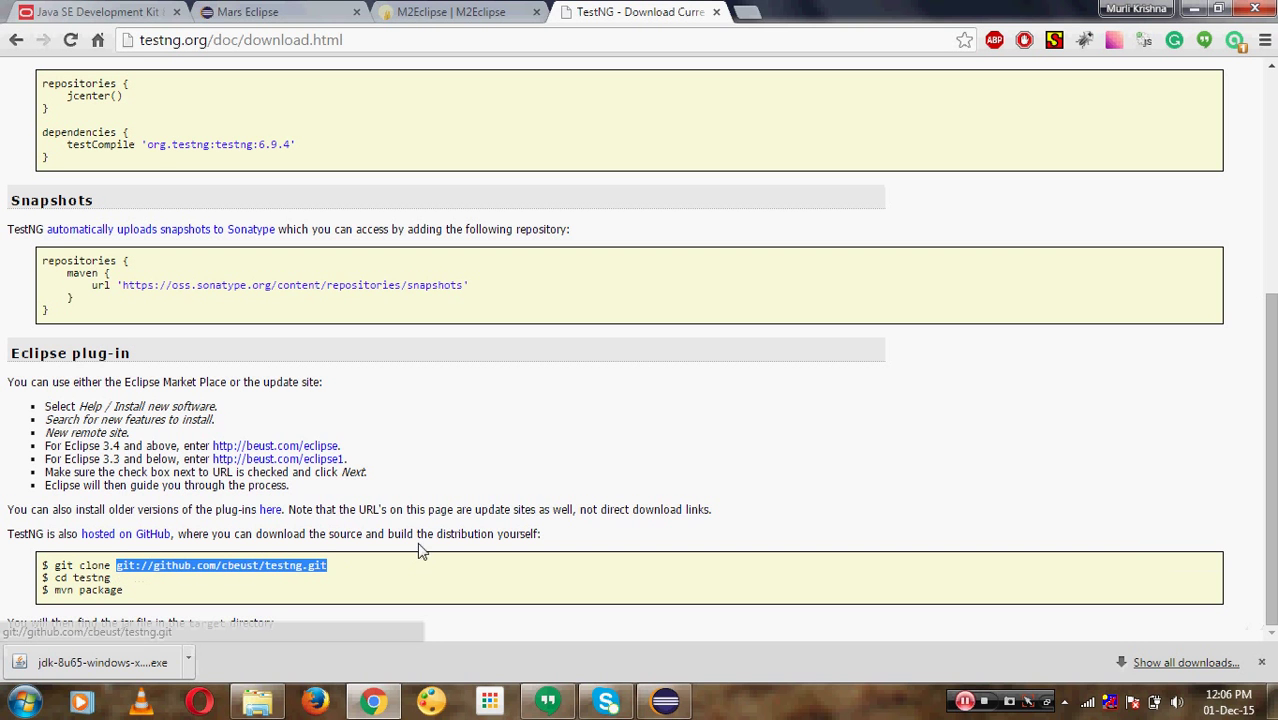
click(429, 397)
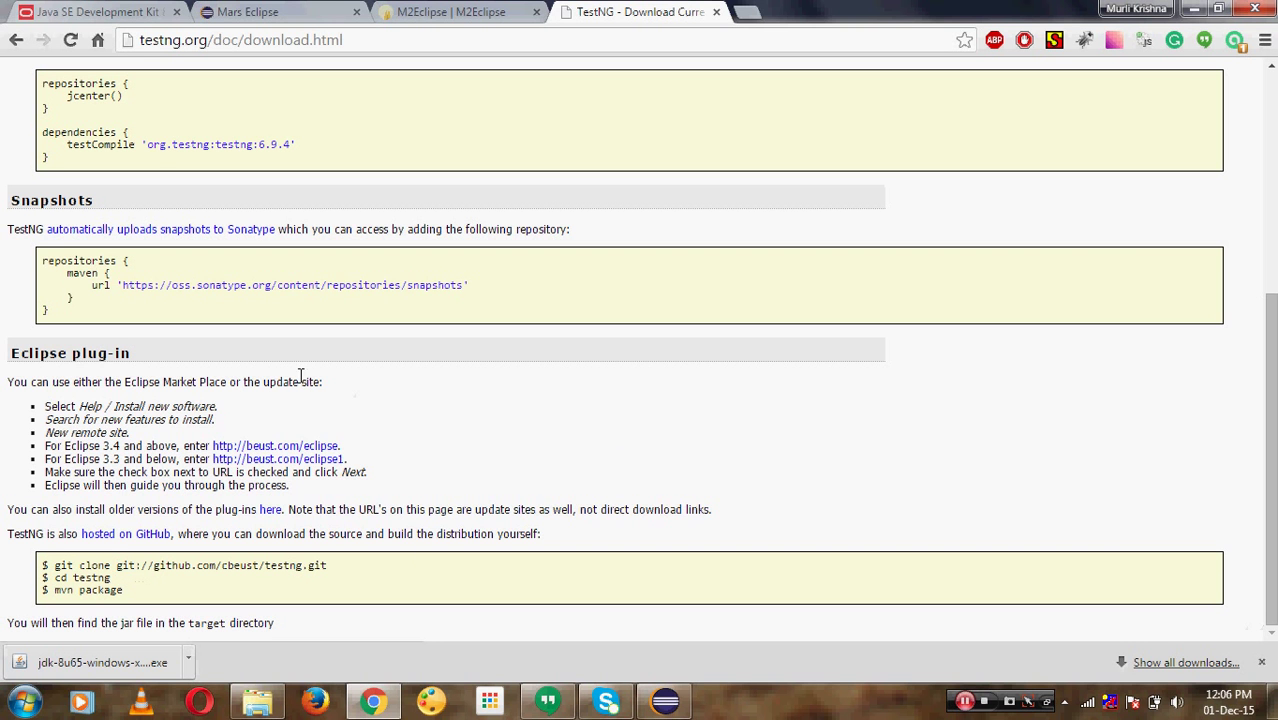
drag(1271, 389, 1274, 170)
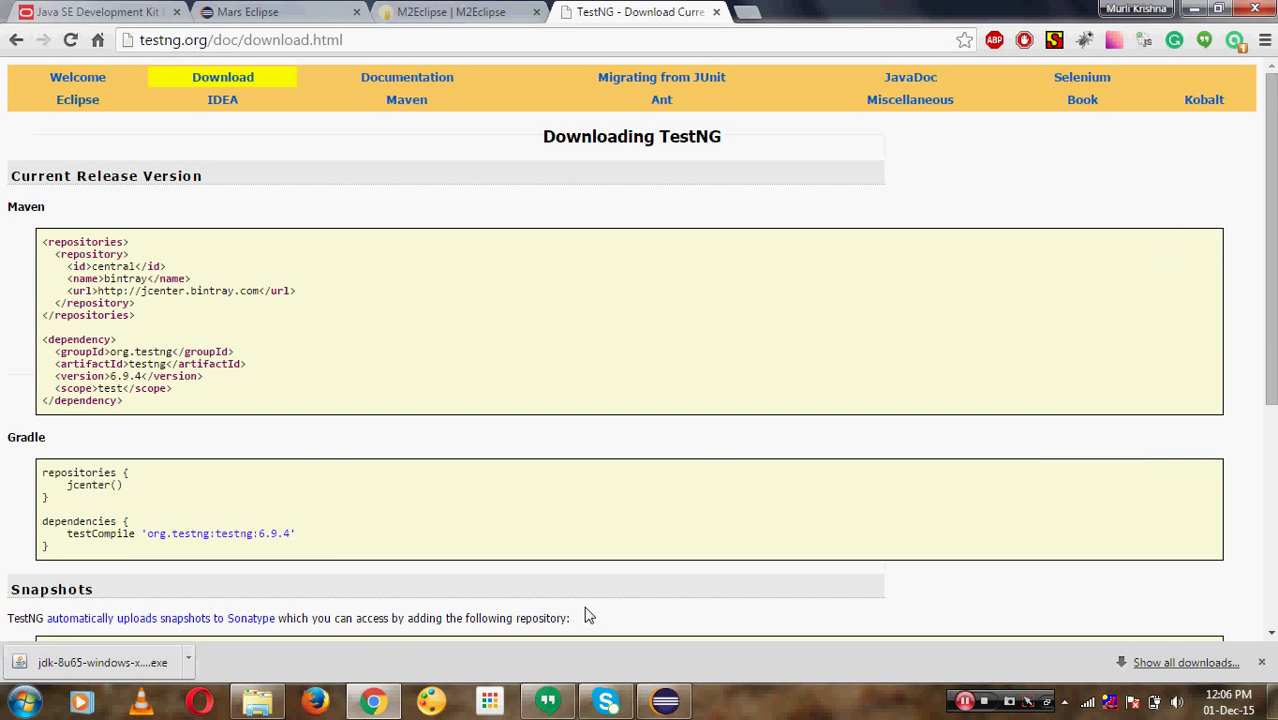
Step: Minimize the open windows and close the Skype sign-in window to clear the desktop
click(257, 704)
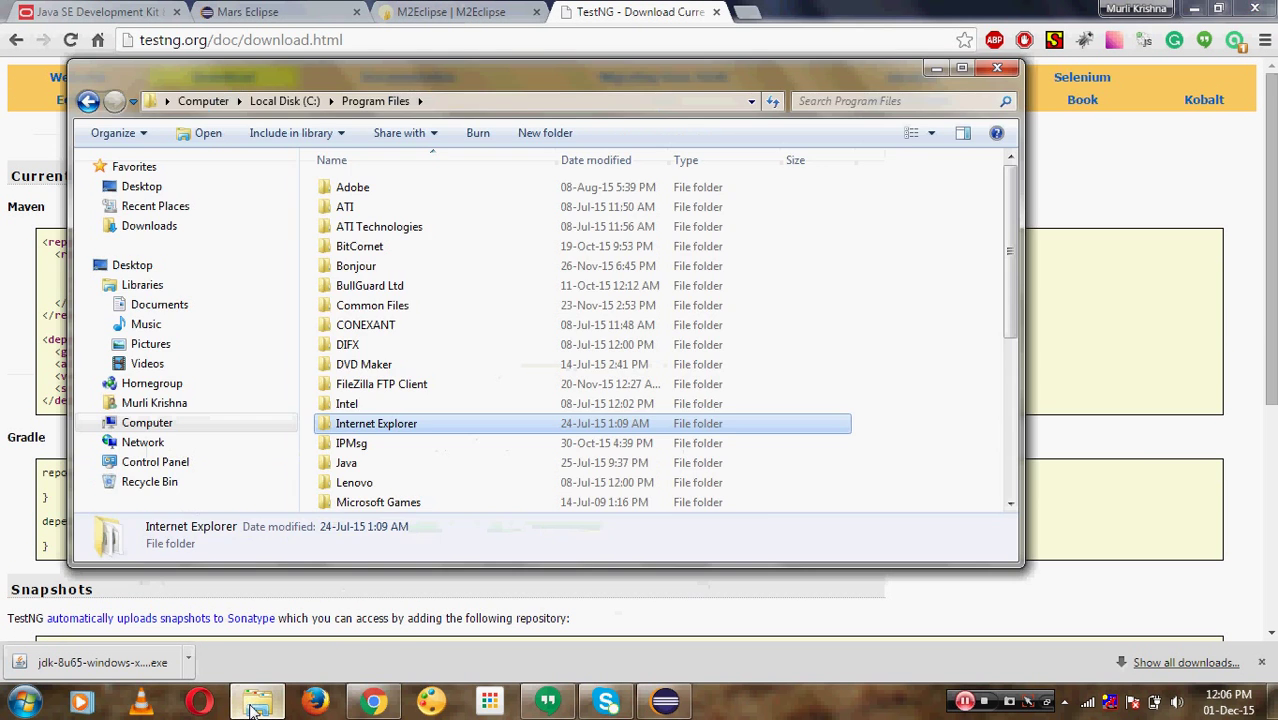
click(257, 704)
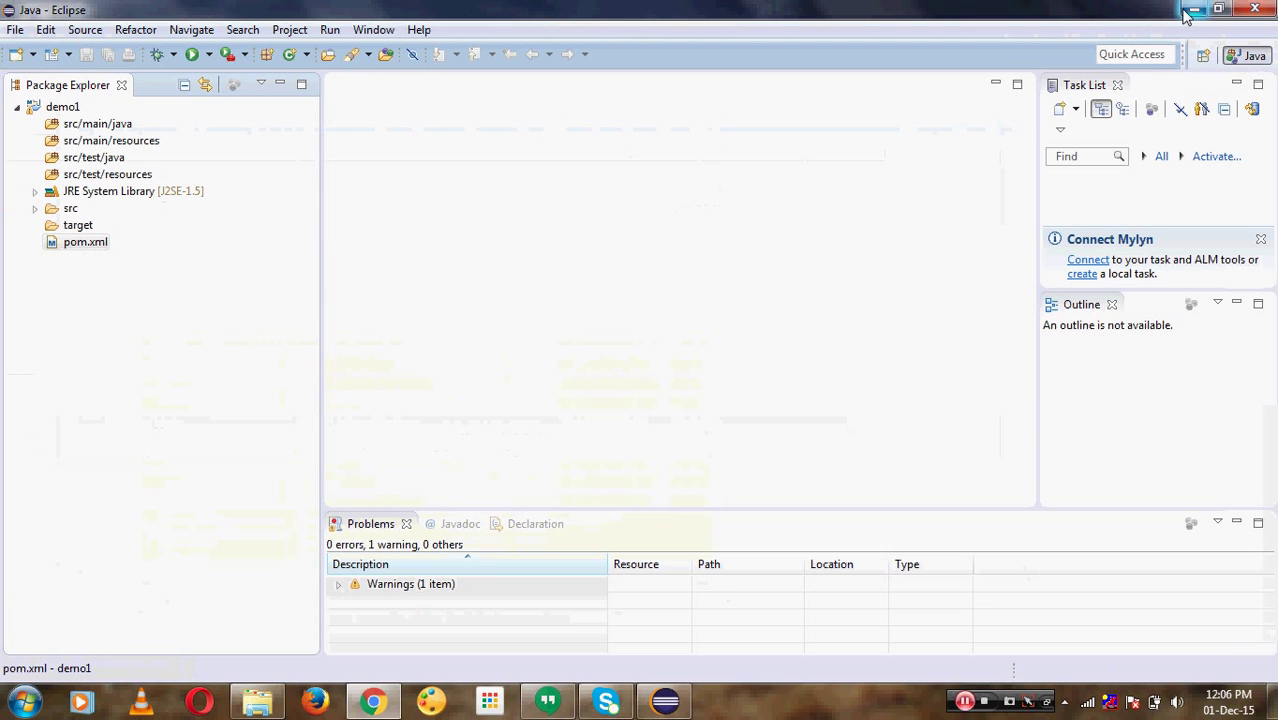
click(1191, 9)
click(1187, 9)
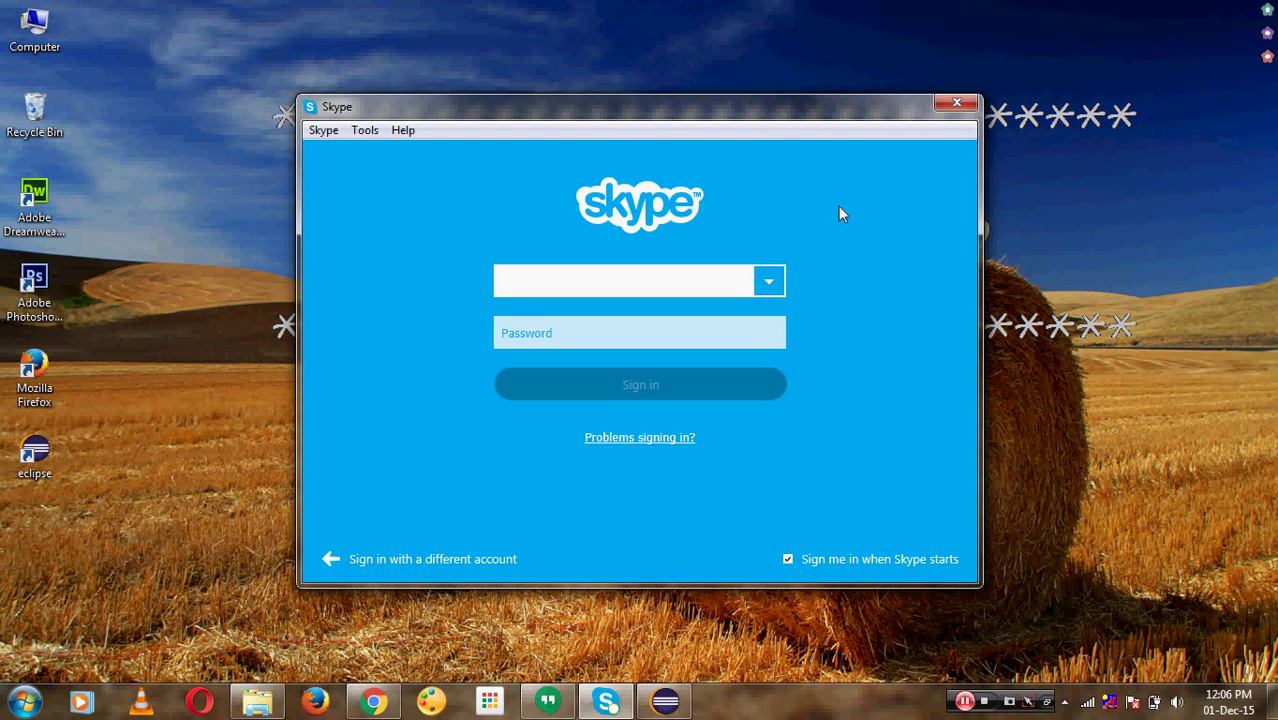
click(955, 105)
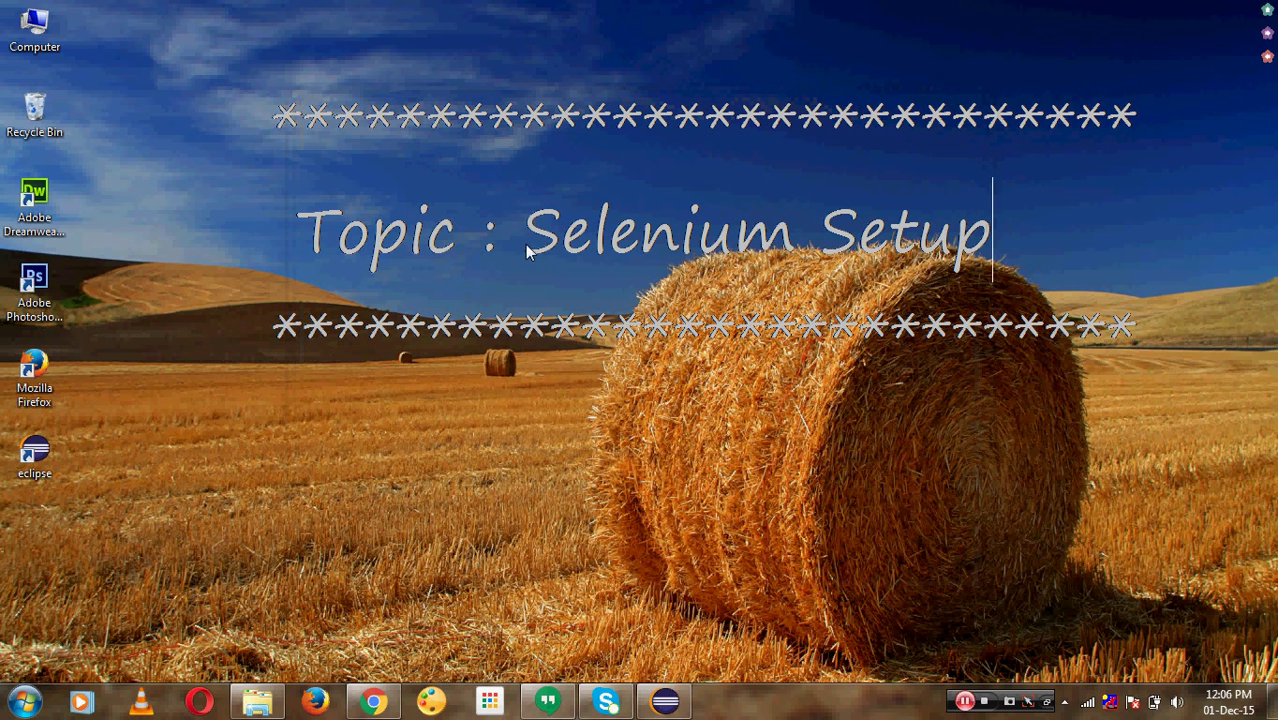
Step: Create a new text document on the desktop and open it in Notepad
right_click(274, 400)
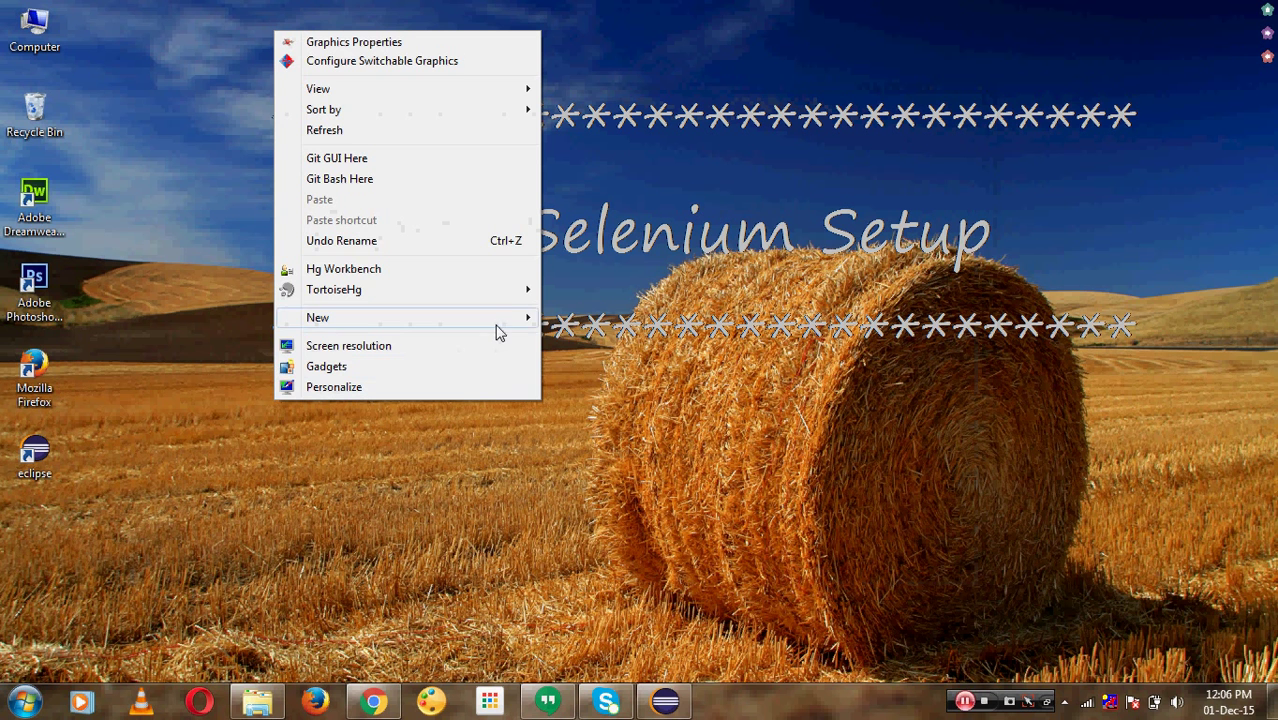
mouse_move(497, 331)
click(605, 531)
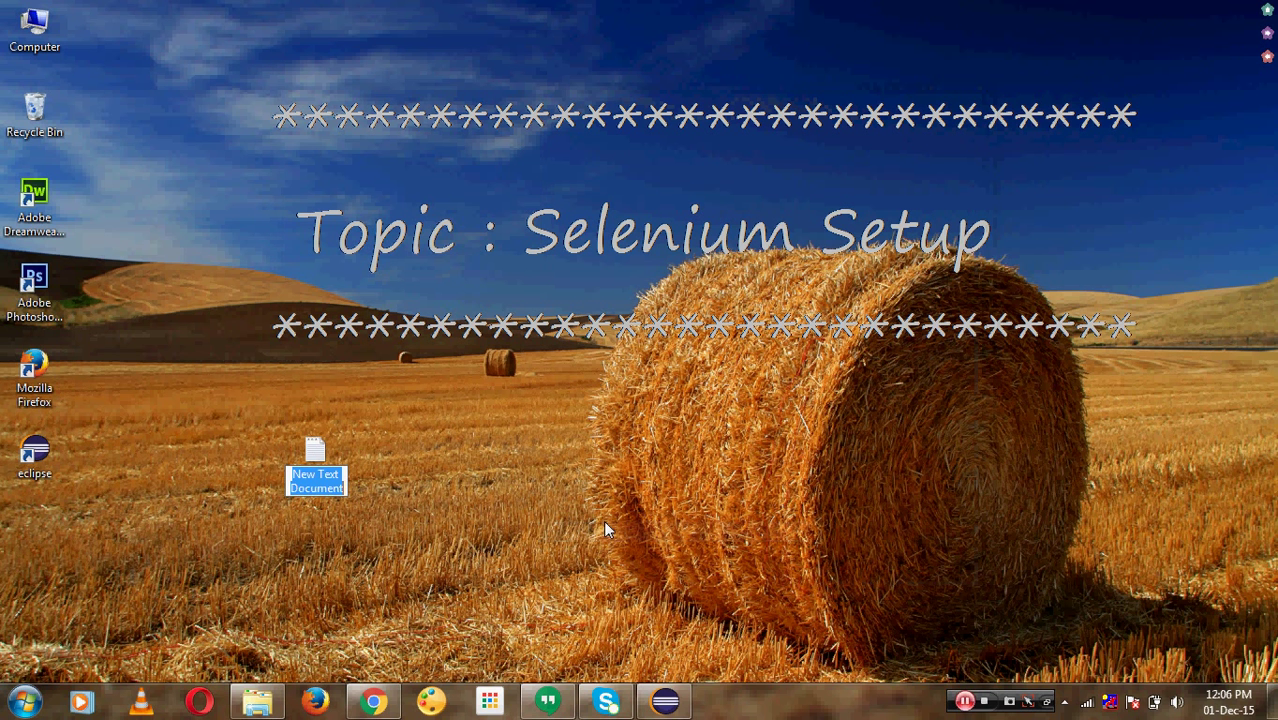
click(443, 488)
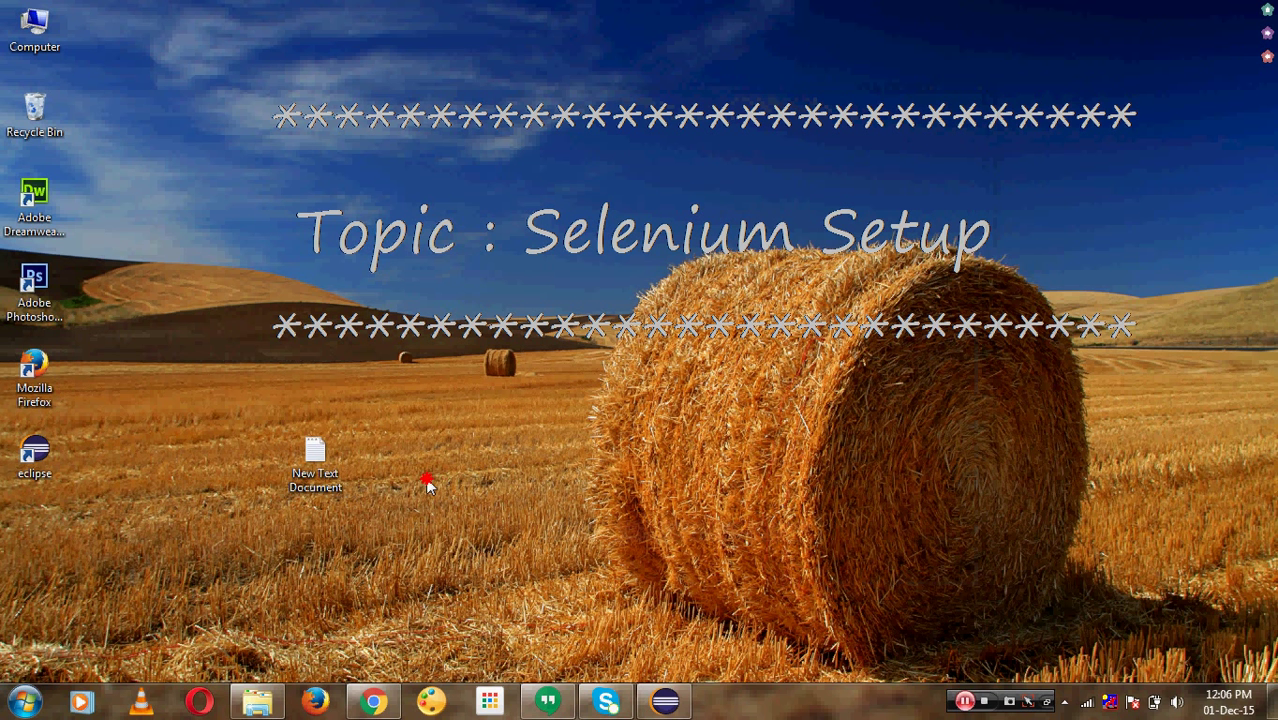
double_click(322, 460)
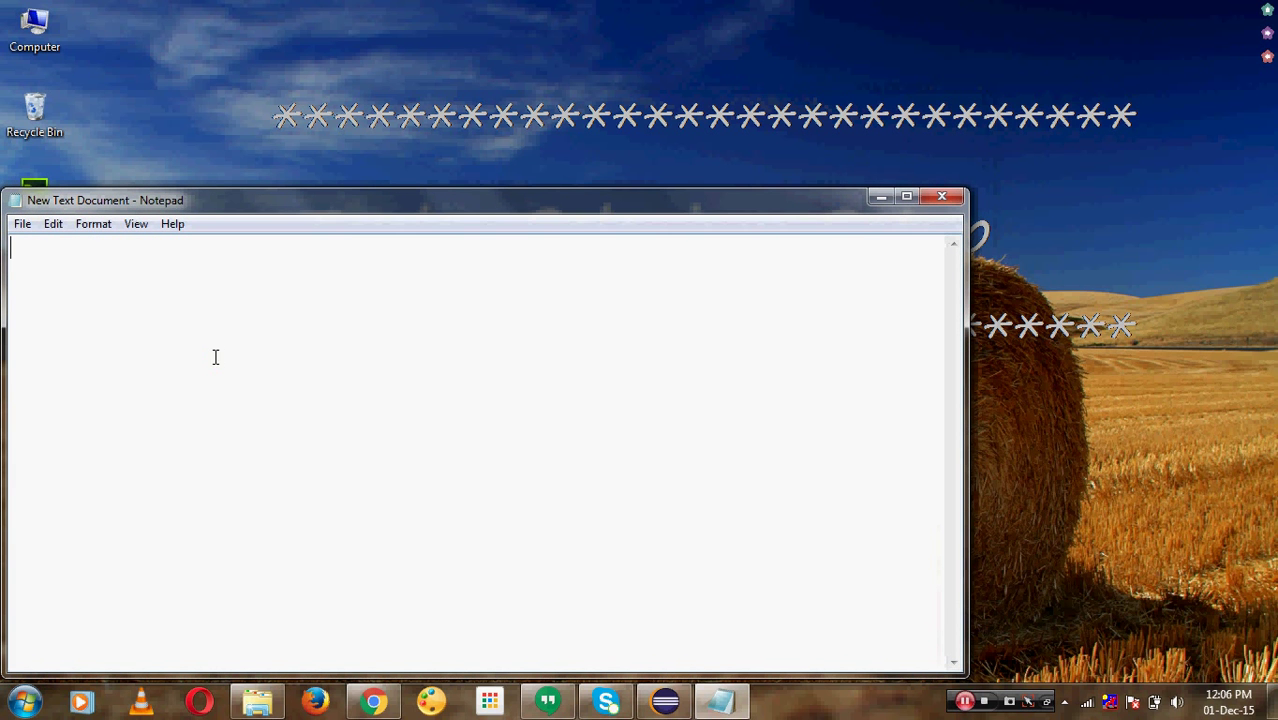
Step: Write the note "TestNg through link" in the empty text document
text(Test)
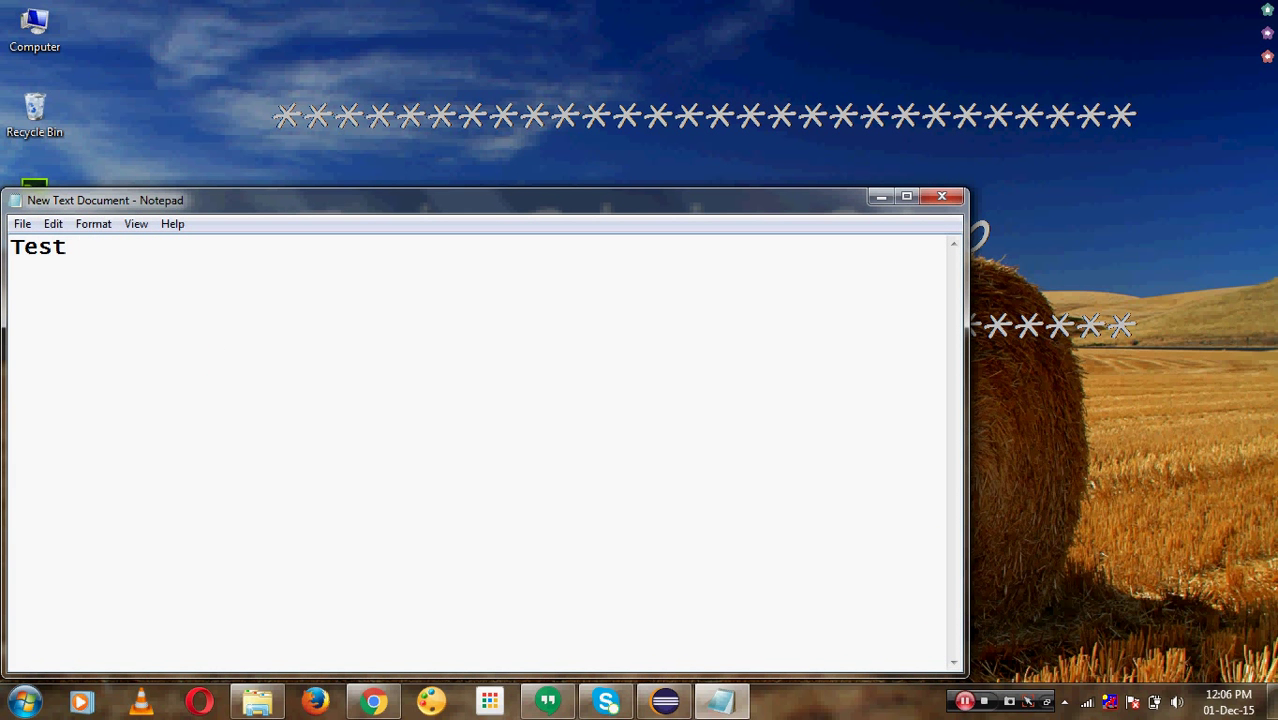
text(Ng)
text(T)
key(BackSpace)
text(throou)
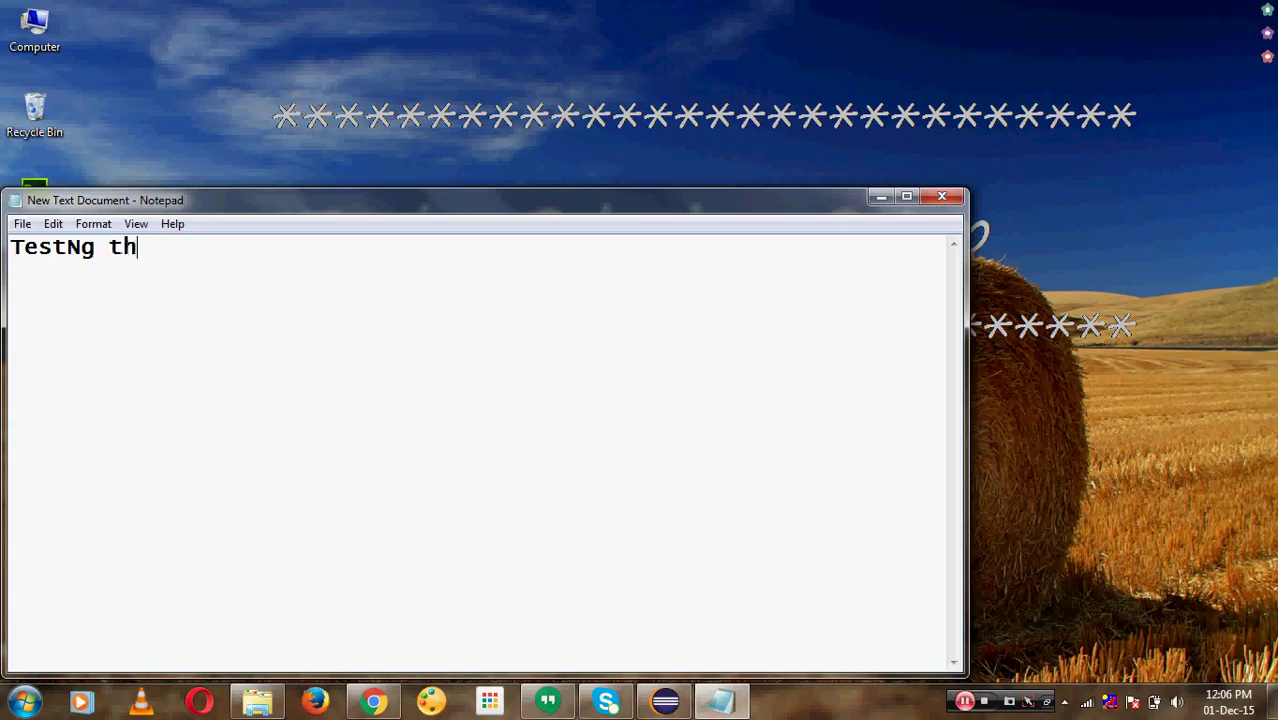
key(BackSpace)
key(BackSpace)
text(ugh)
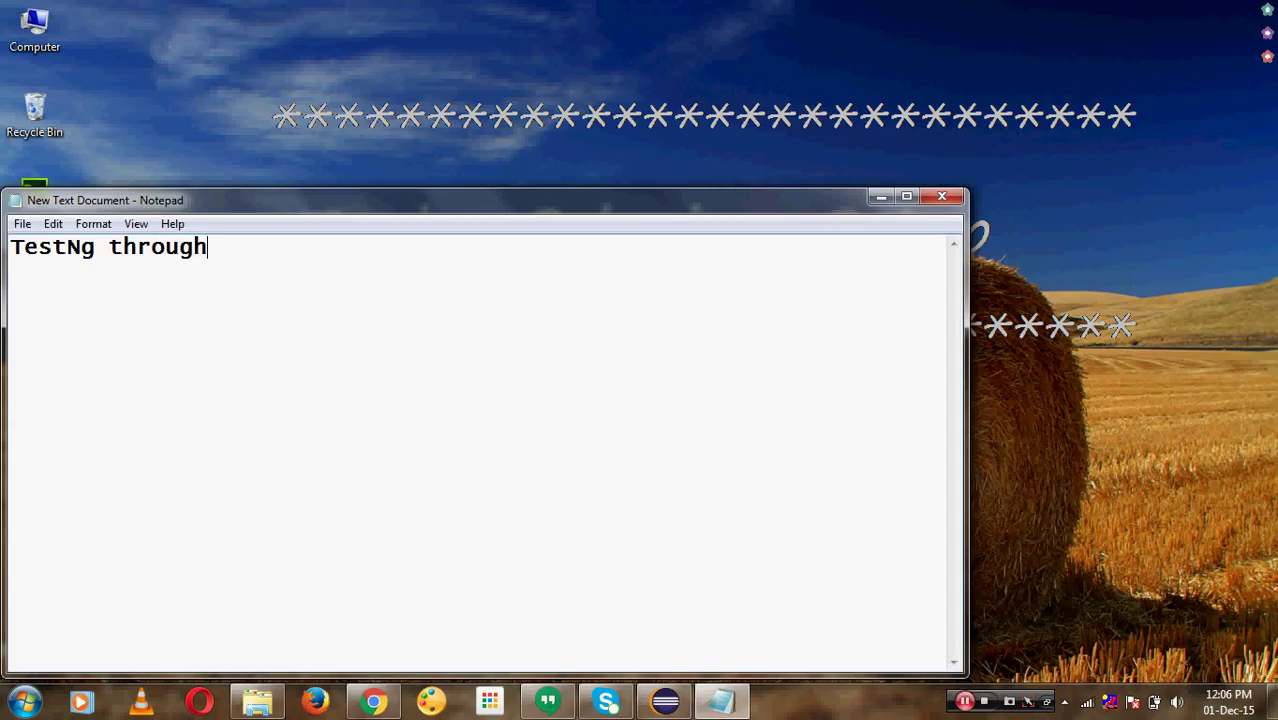
text( limk)
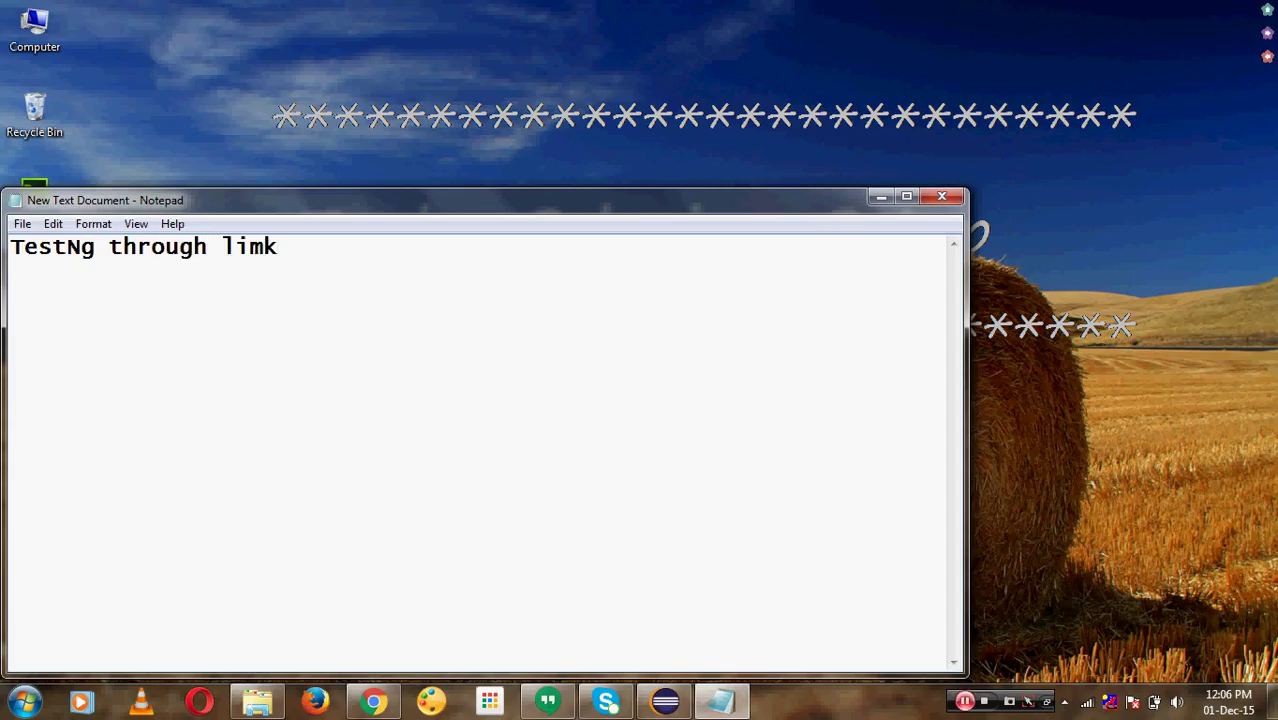
key(BackSpace)
key(BackSpace)
text(nk)
Step: Insert "Pending :" at the start of the note, then save and close the document
click(11, 246)
text(Peng)
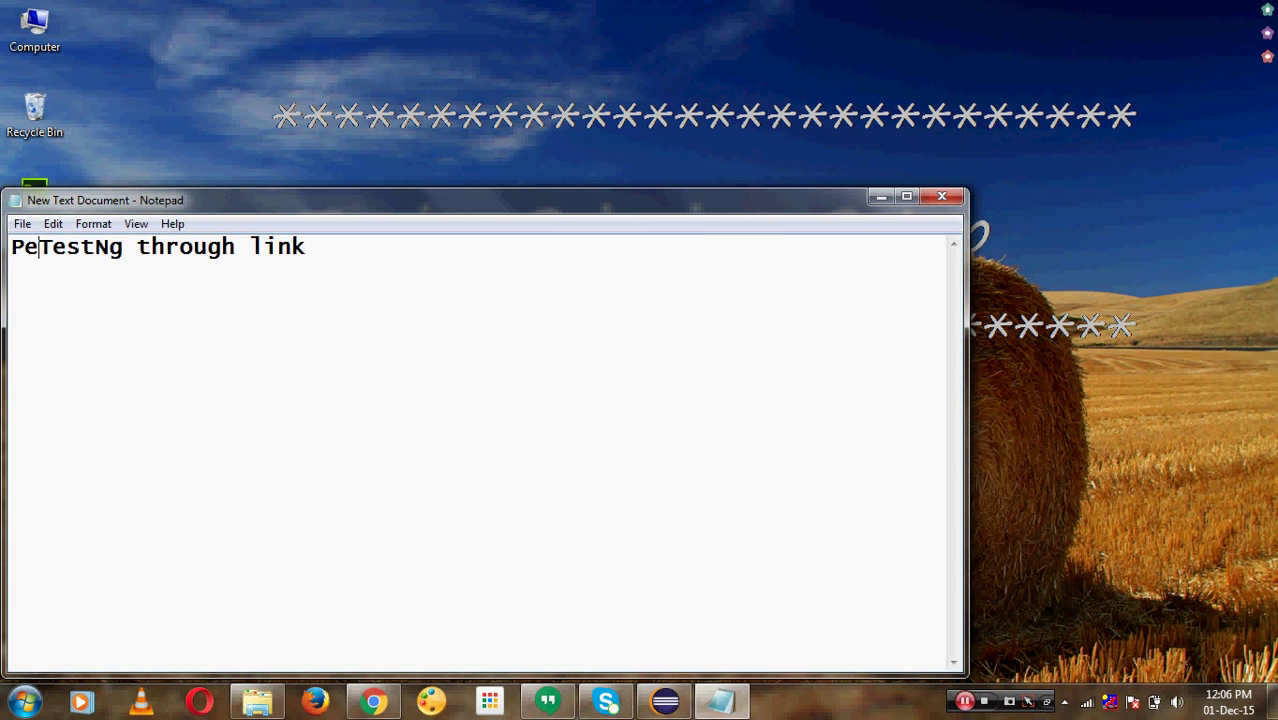
key(BackSpace)
text(ding )
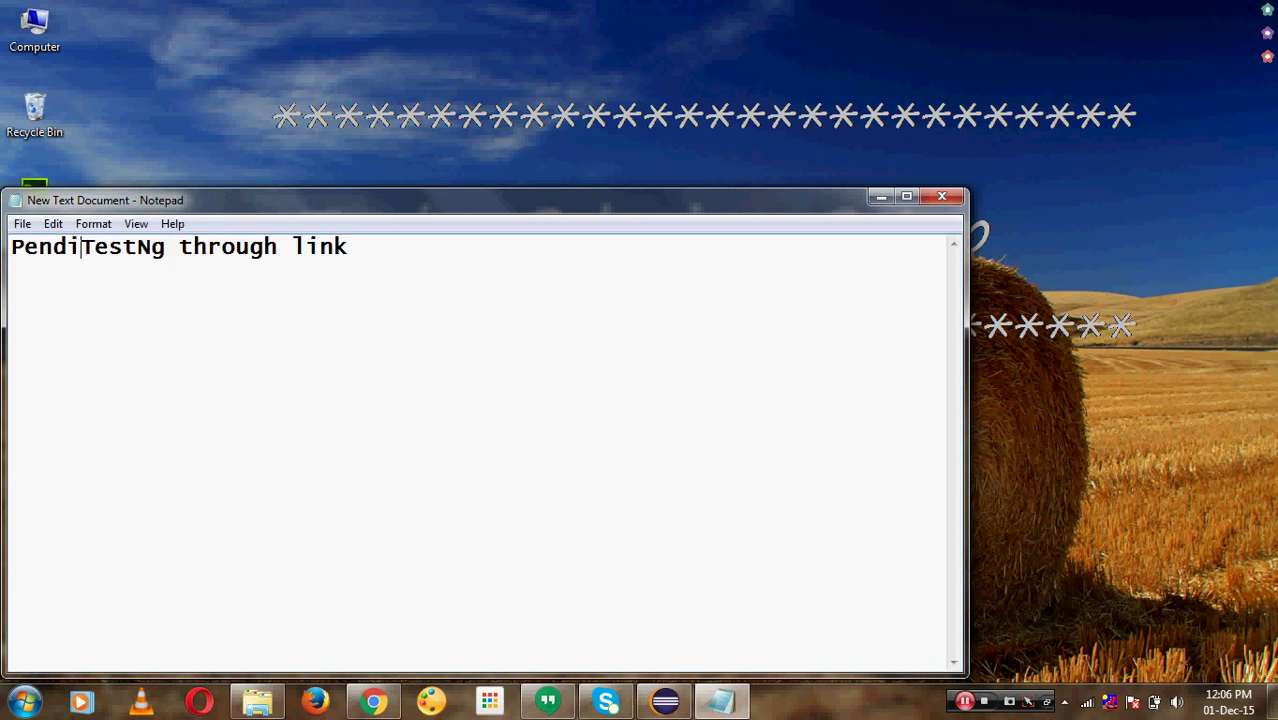
text(:)
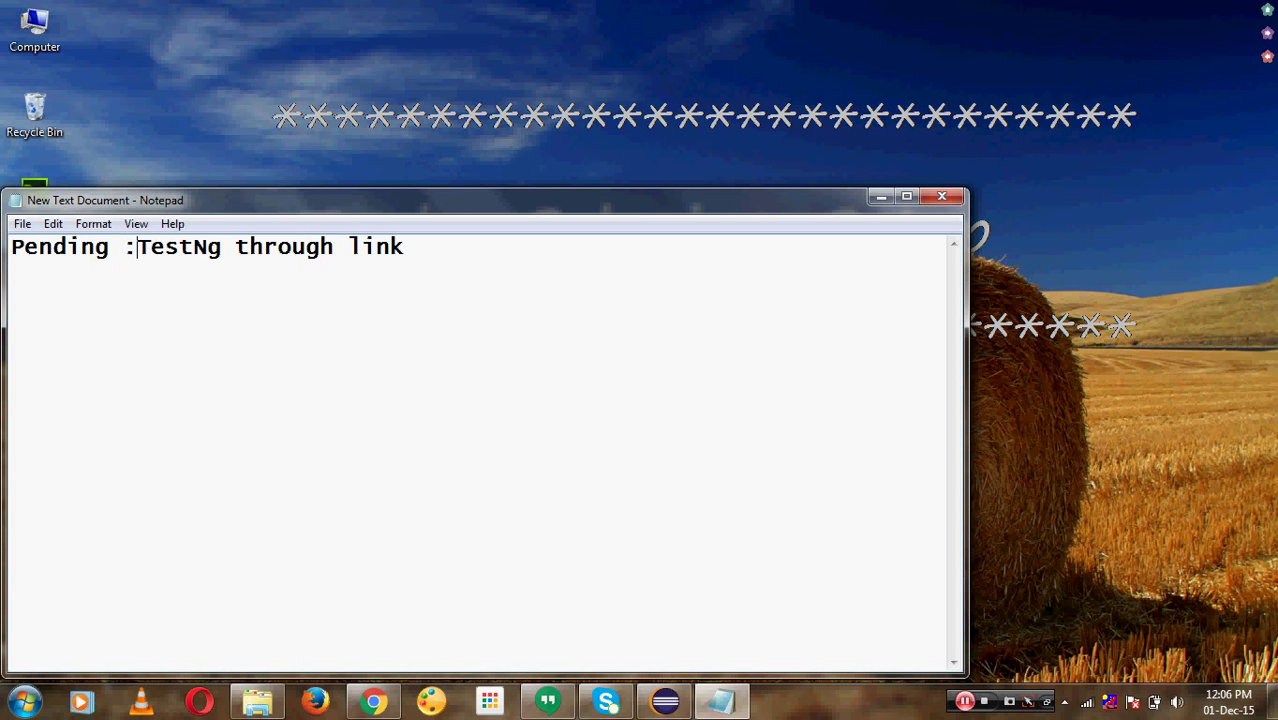
click(949, 197)
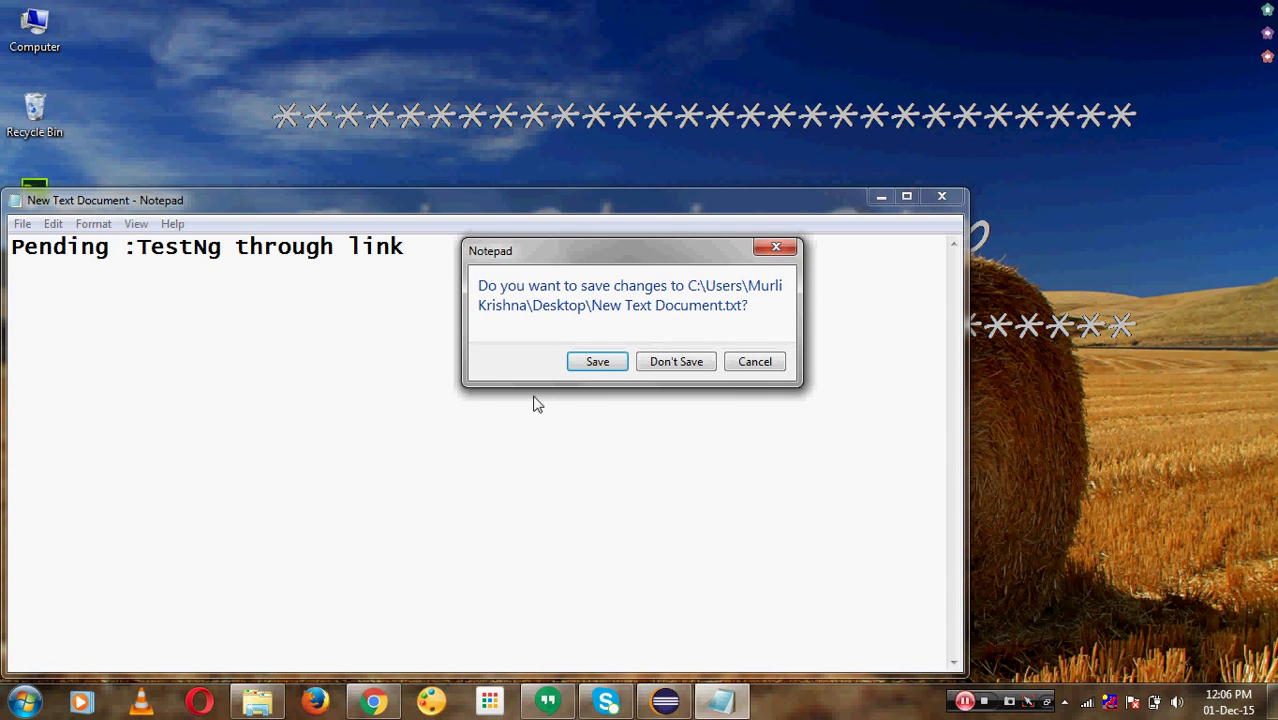
click(596, 363)
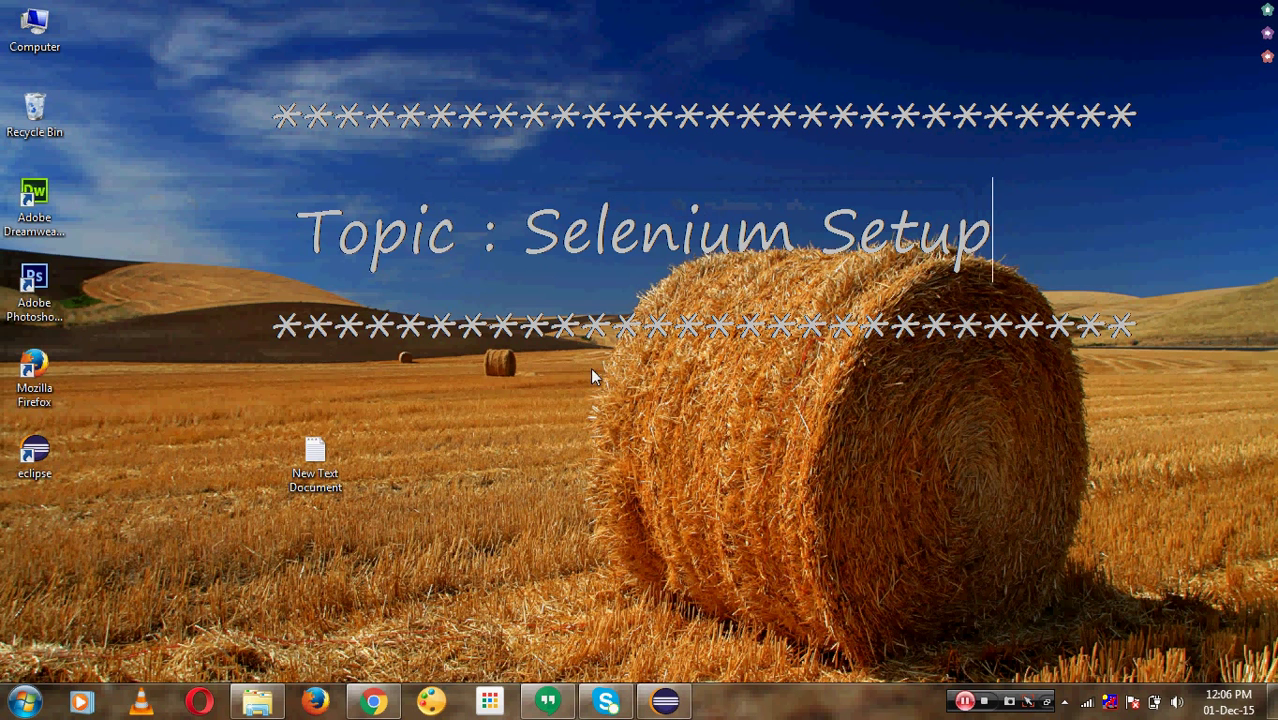
Step: Rename the new text document on the desktop to "Selenium Class"
click(320, 487)
click(320, 487)
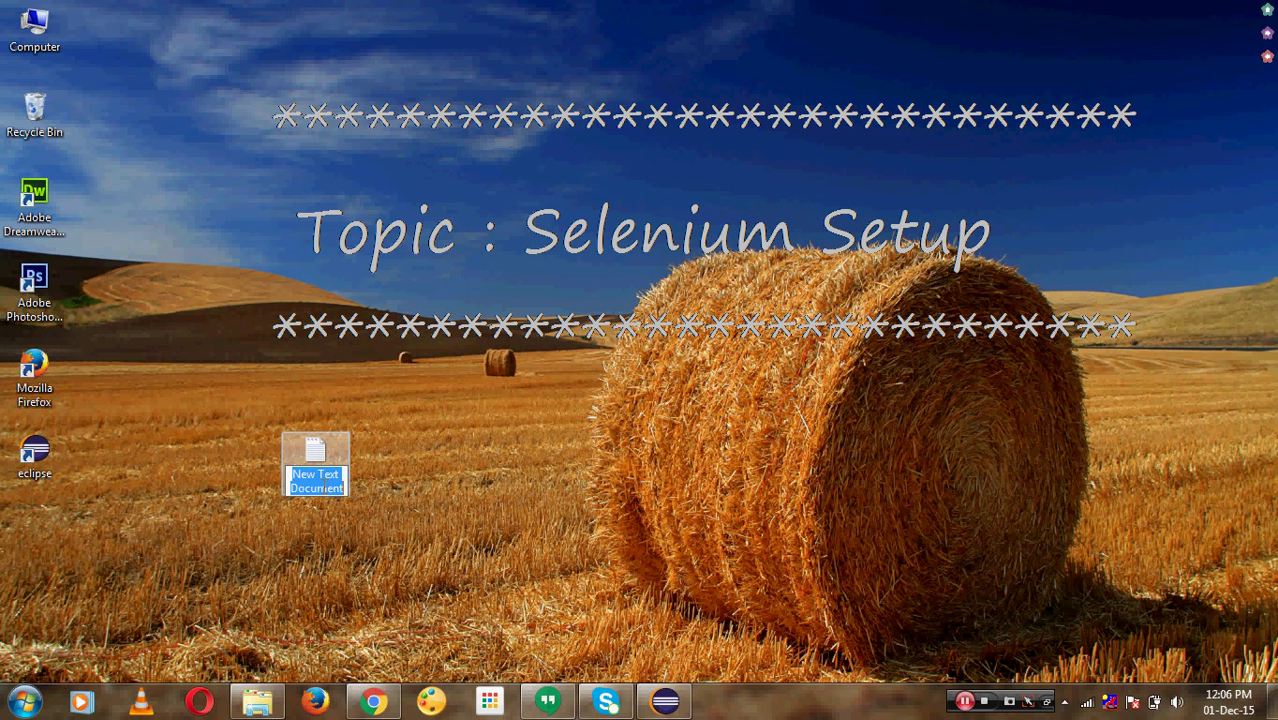
text(Selen)
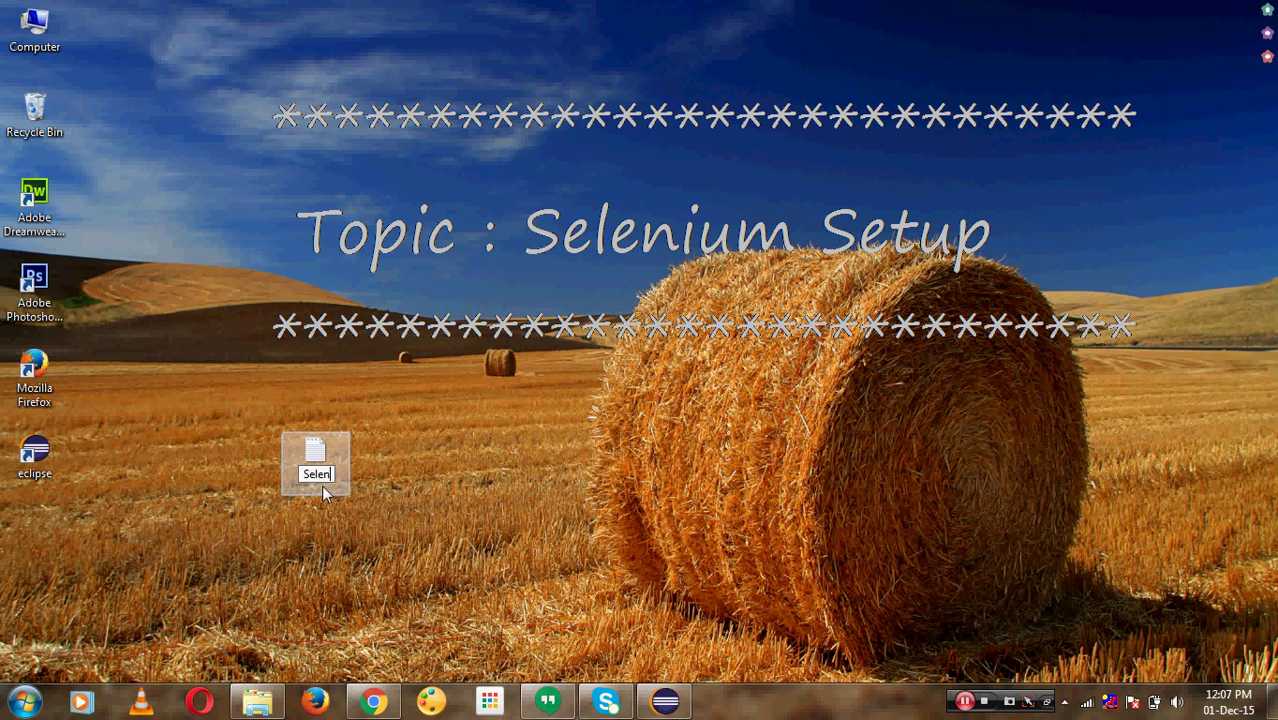
text(ium Class)
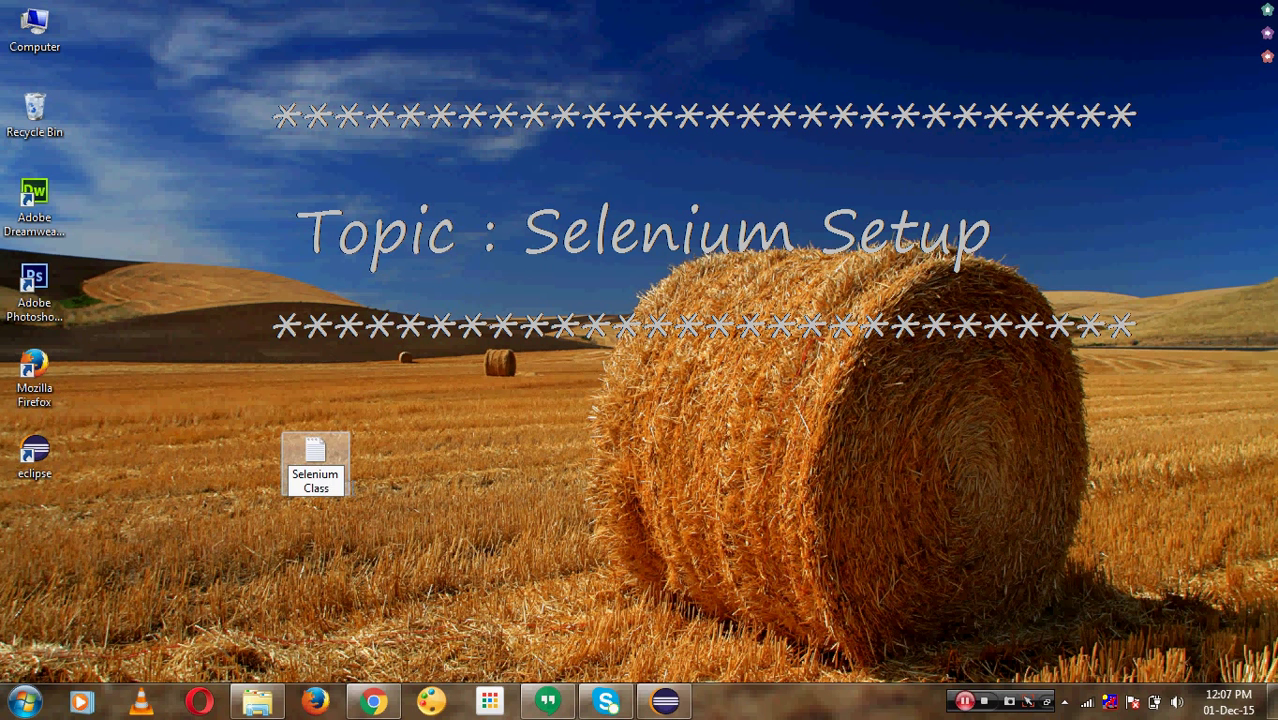
key(Return)
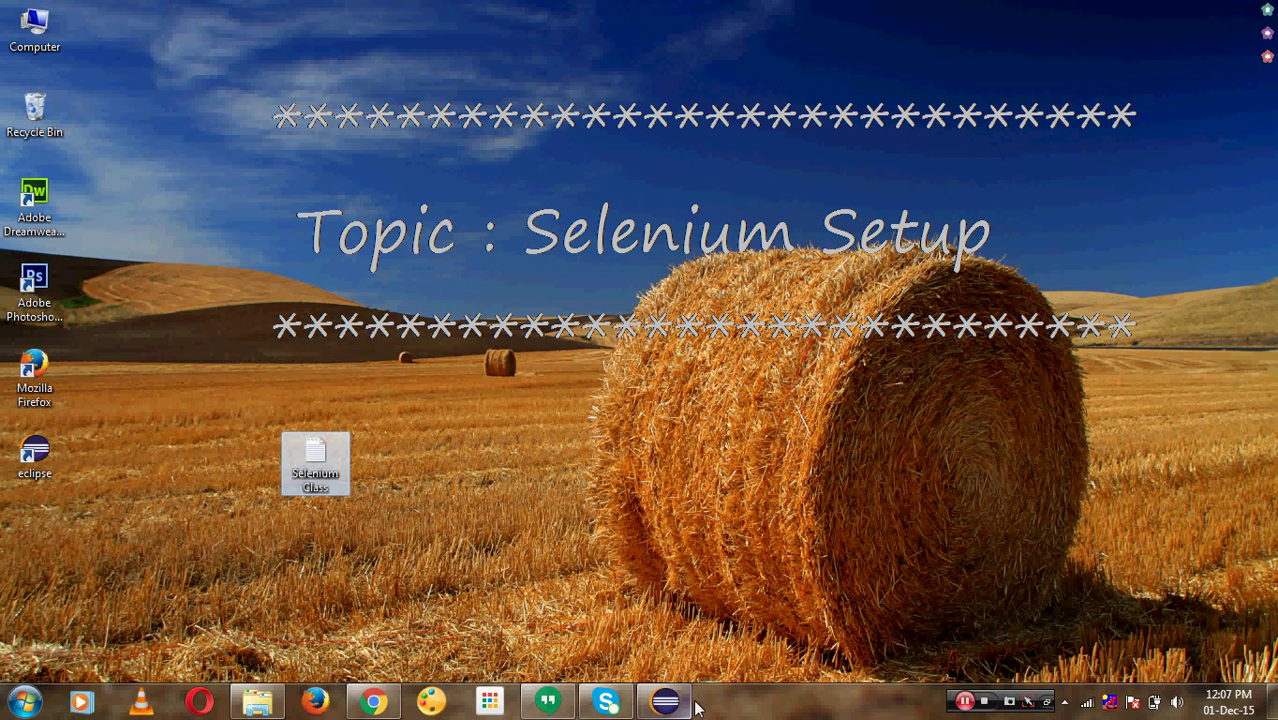
Step: Move the Selenium Class file below the eclipse shortcut on the desktop and open it in Notepad
drag(322, 482, 30, 537)
double_click(30, 537)
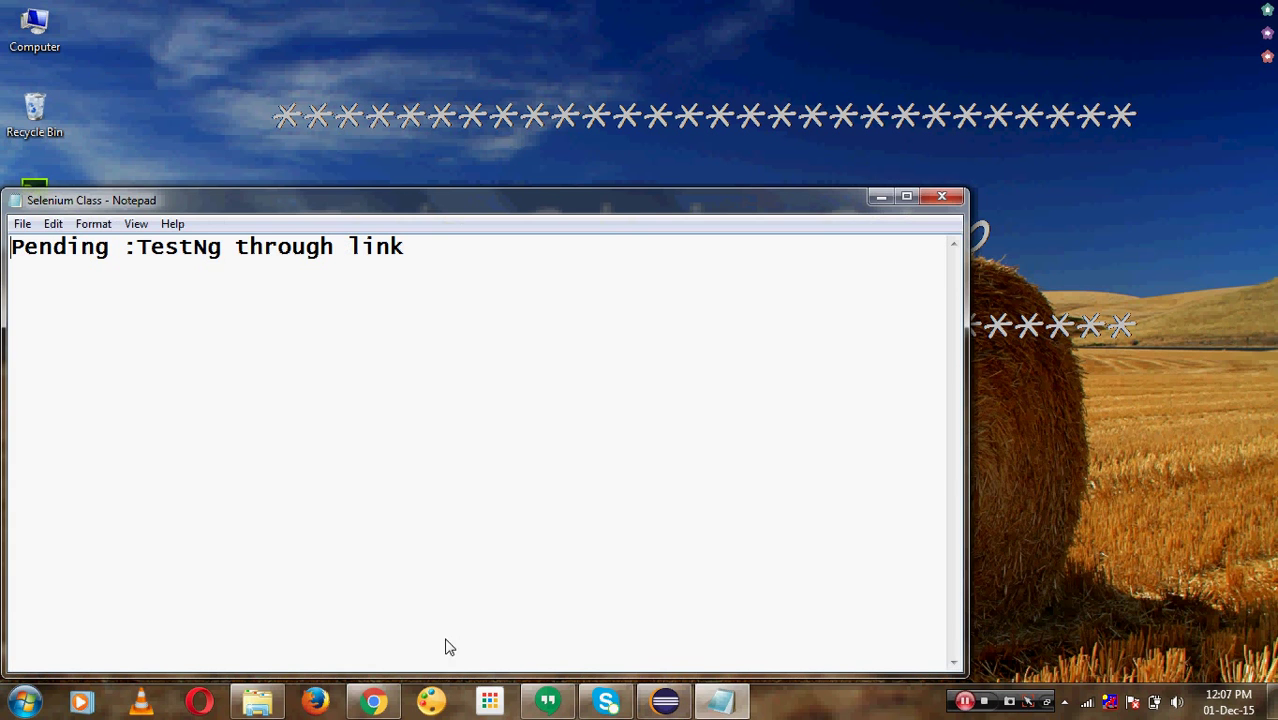
Step: Close the Selenium Class note and switch to Eclipse
click(941, 196)
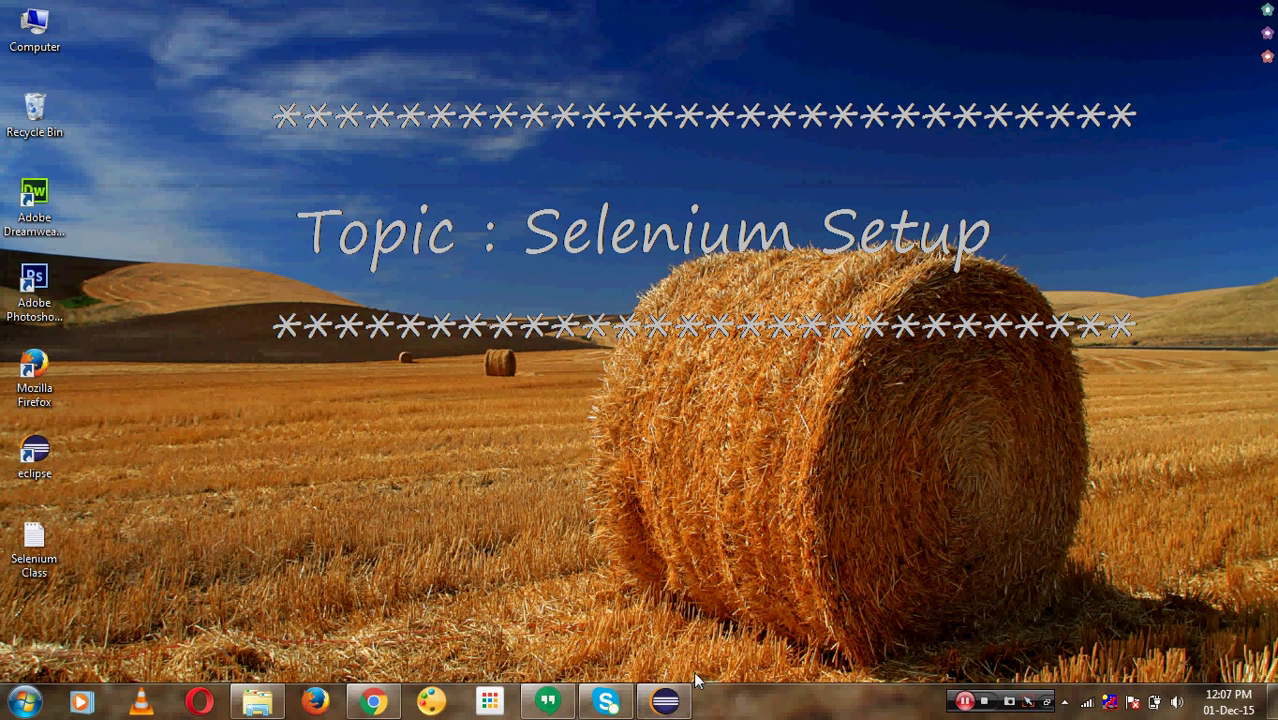
click(665, 700)
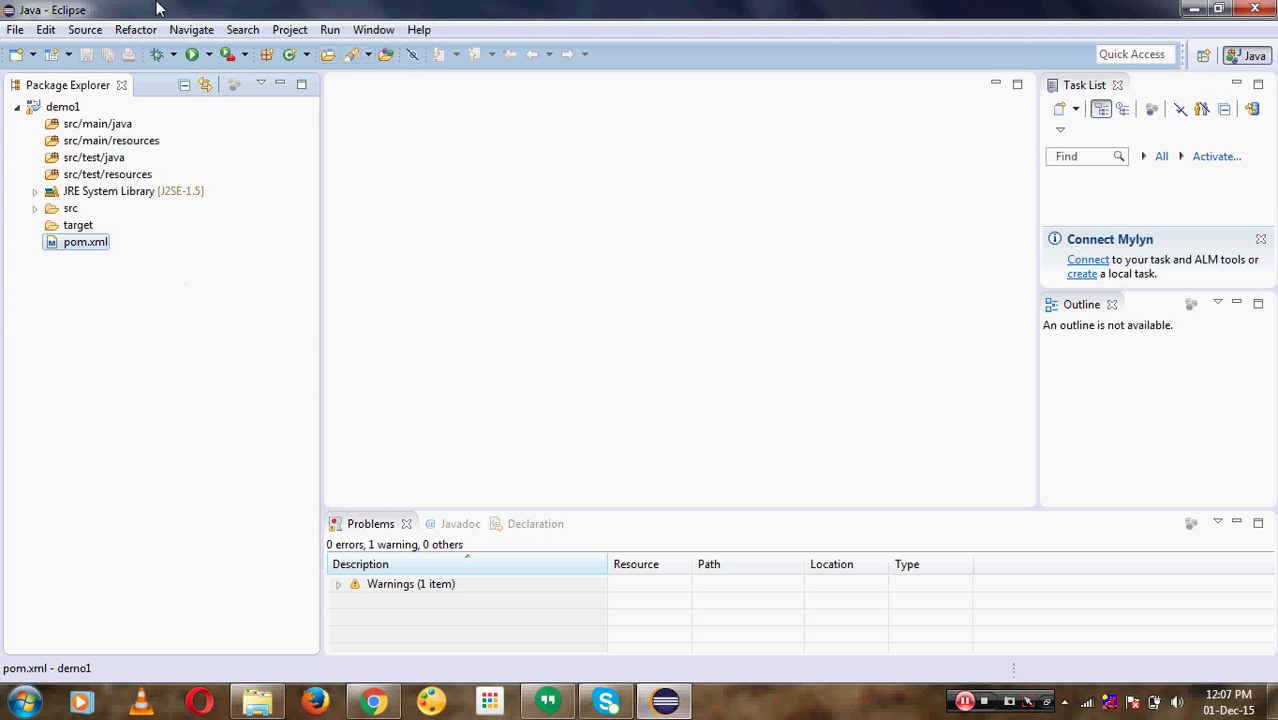
click(14, 30)
mouse_move(62, 58)
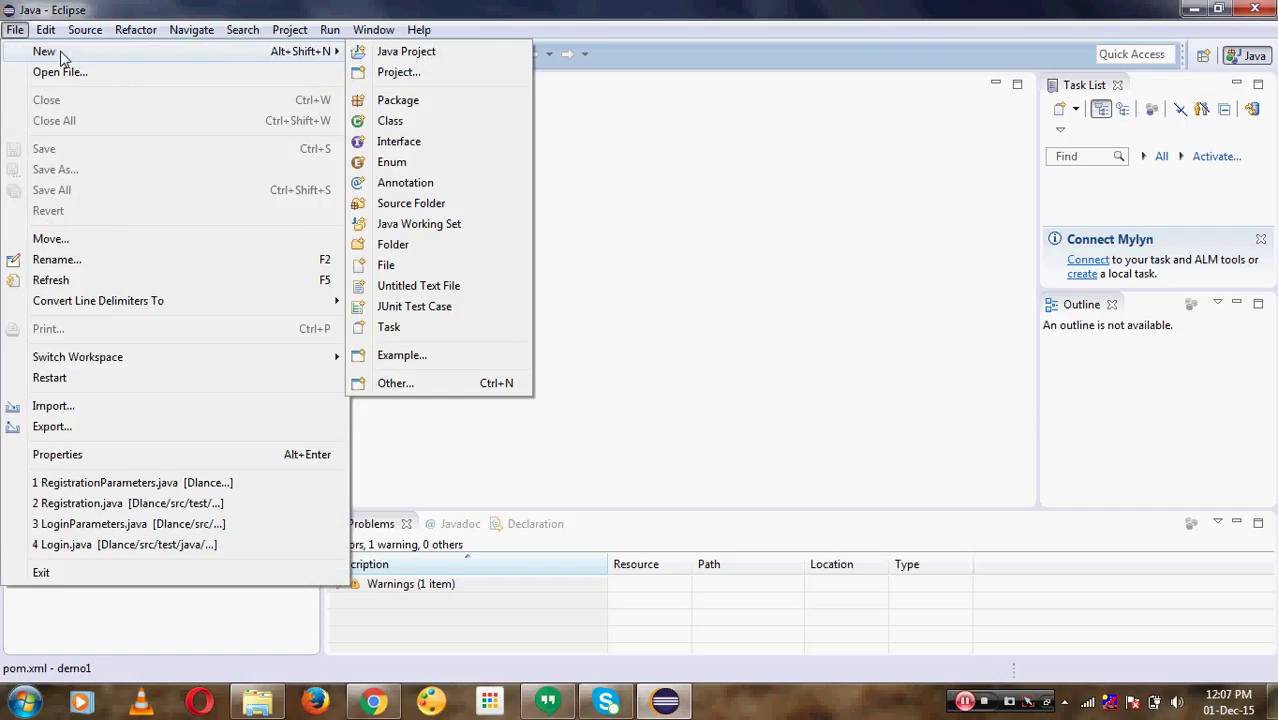
click(390, 124)
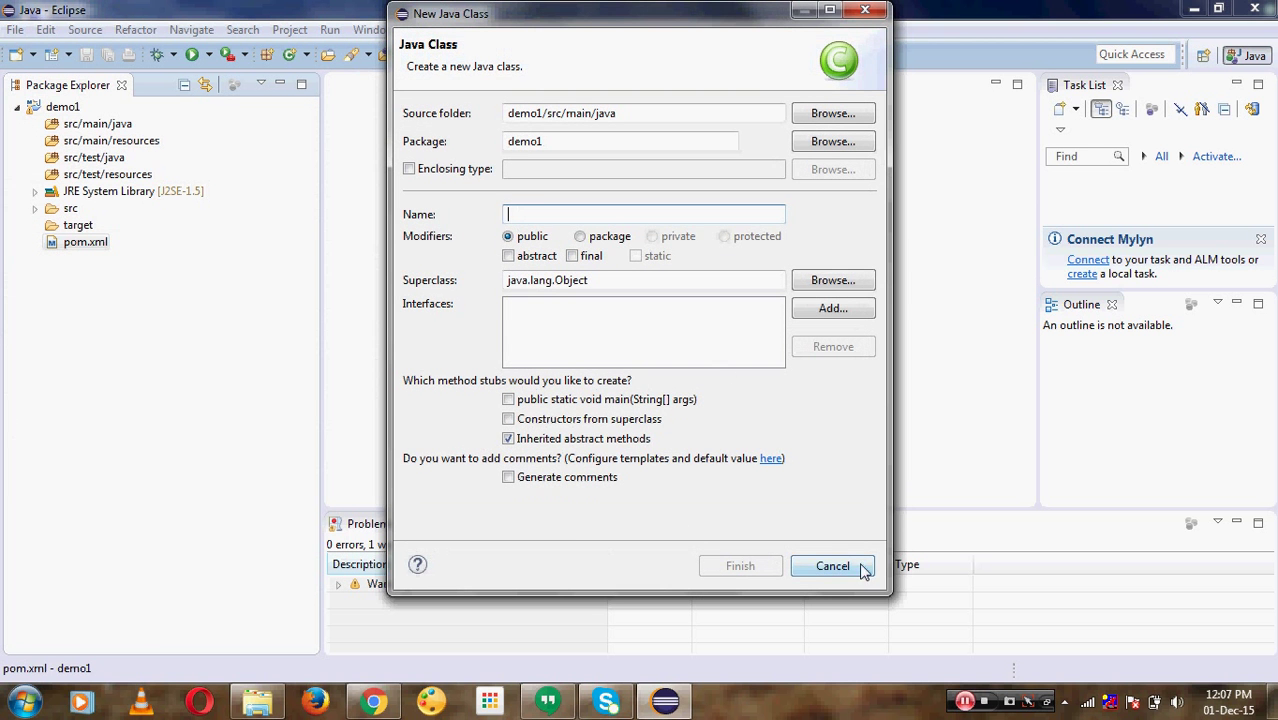
click(850, 566)
Step: Start the New TestNG class wizard from the TestNG category of the wizard list
click(17, 27)
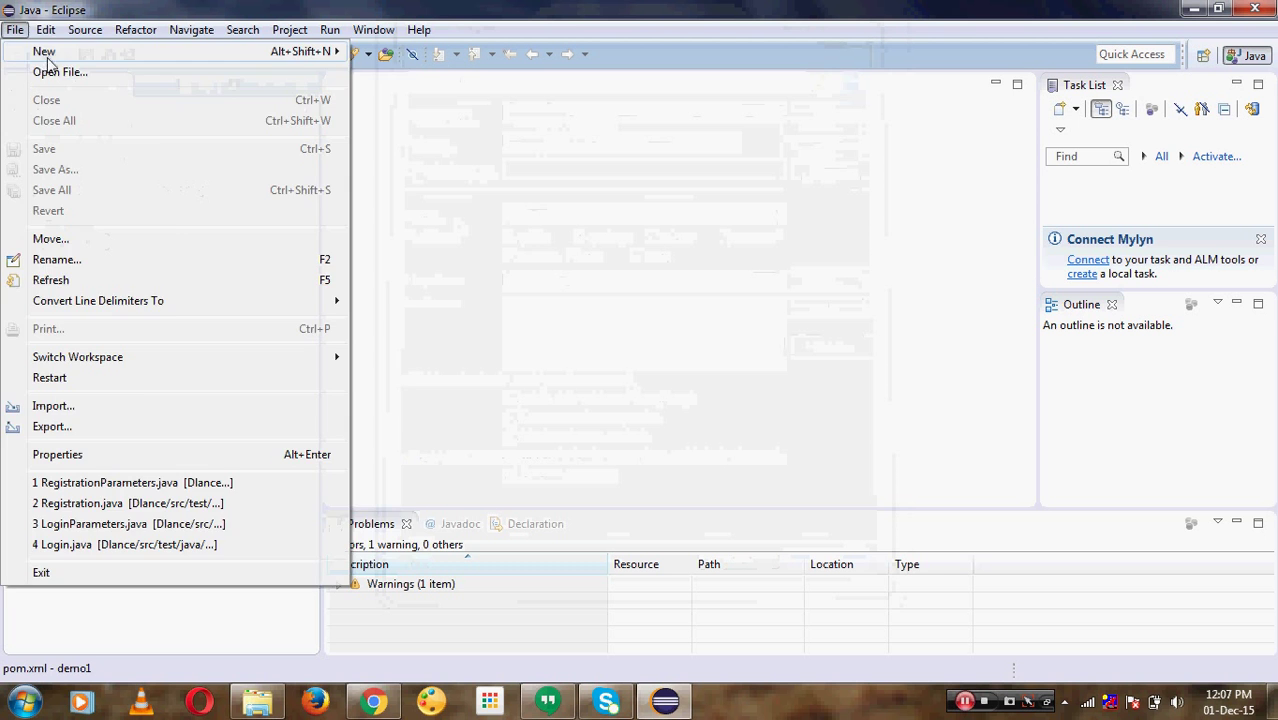
mouse_move(42, 33)
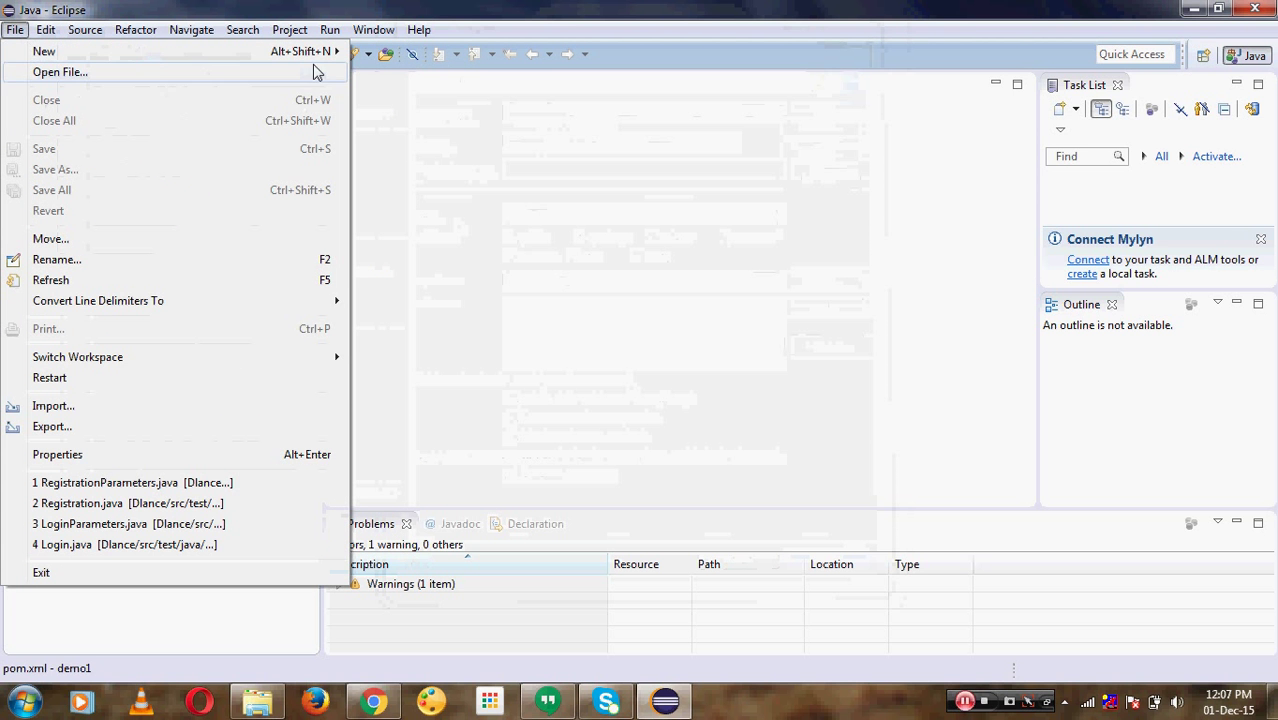
mouse_move(337, 56)
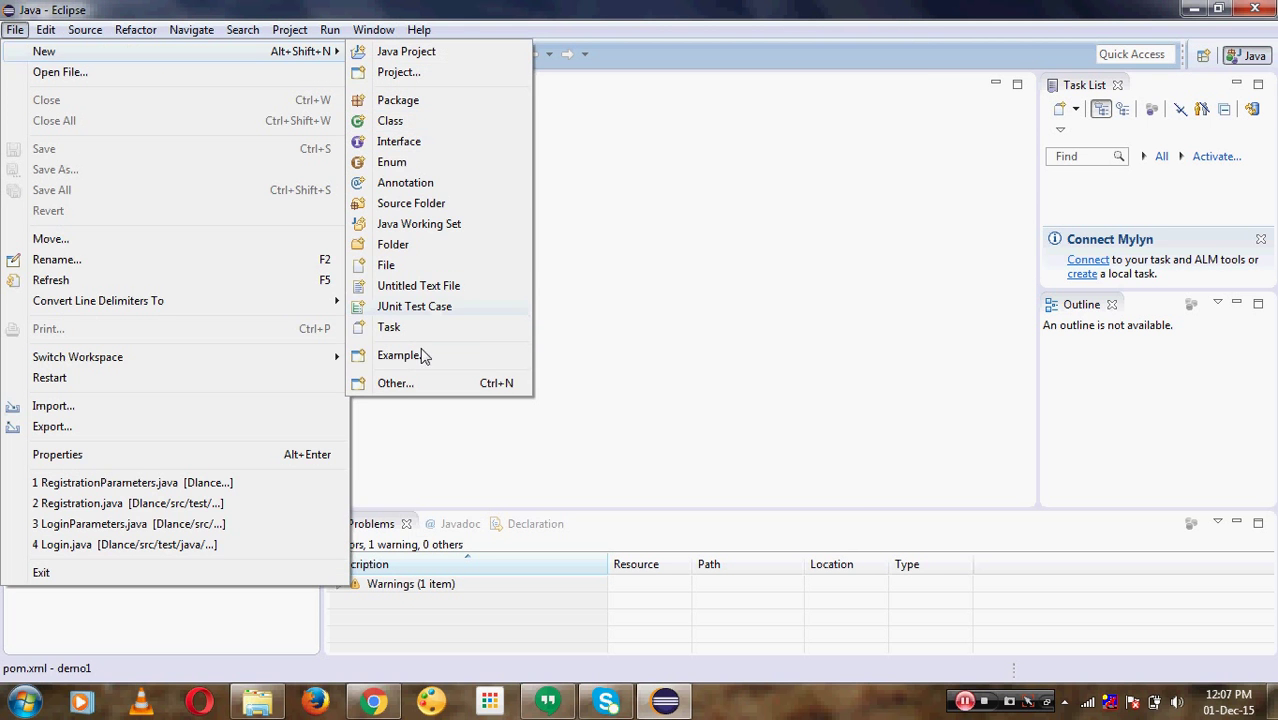
click(398, 383)
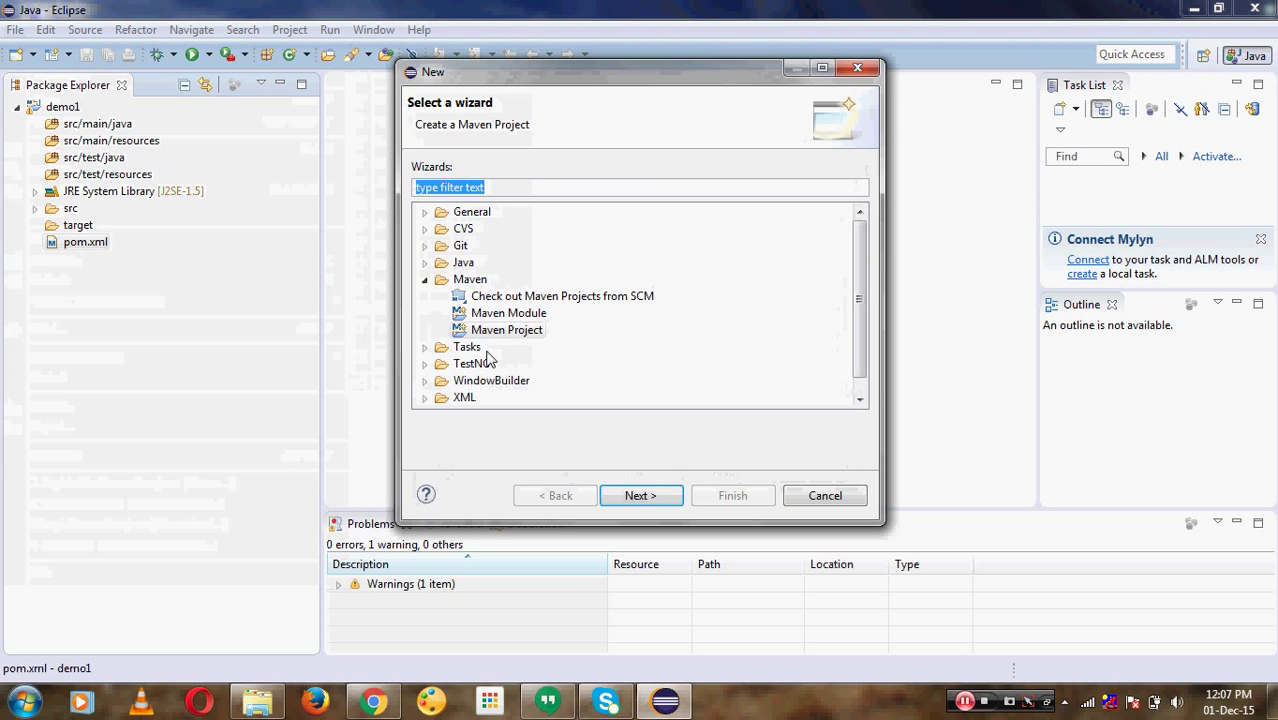
click(424, 279)
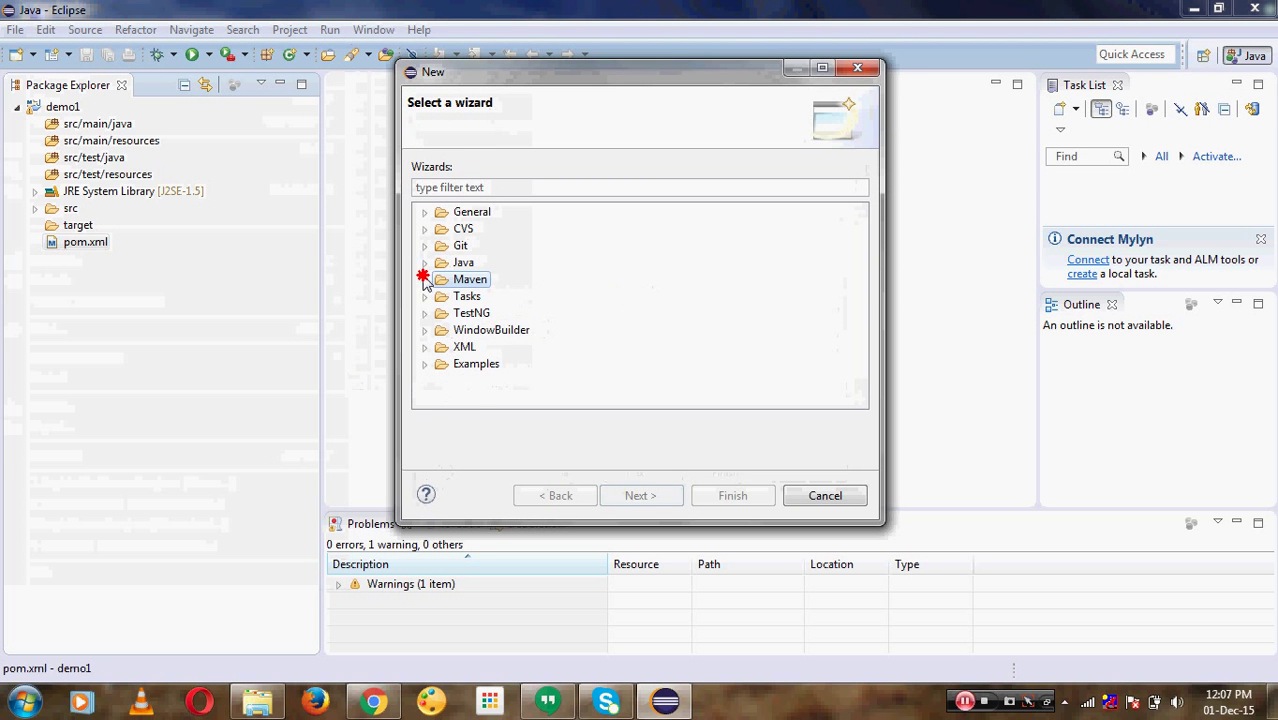
click(474, 316)
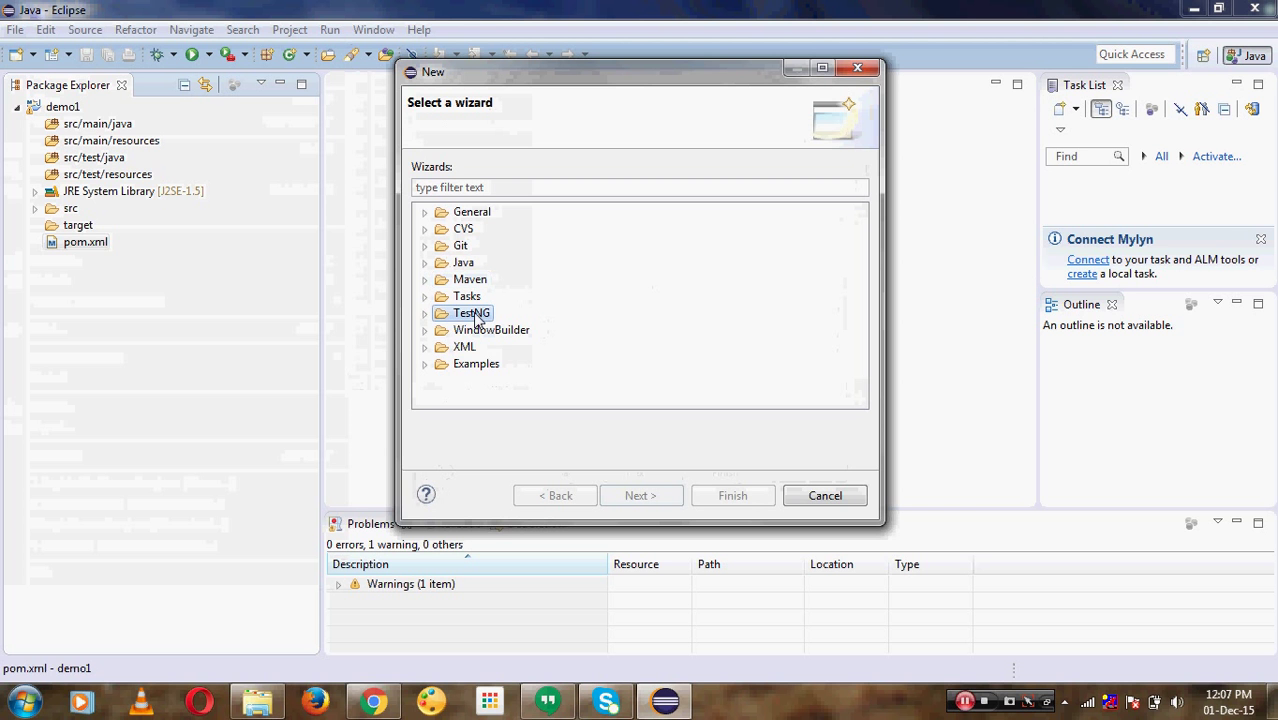
click(424, 316)
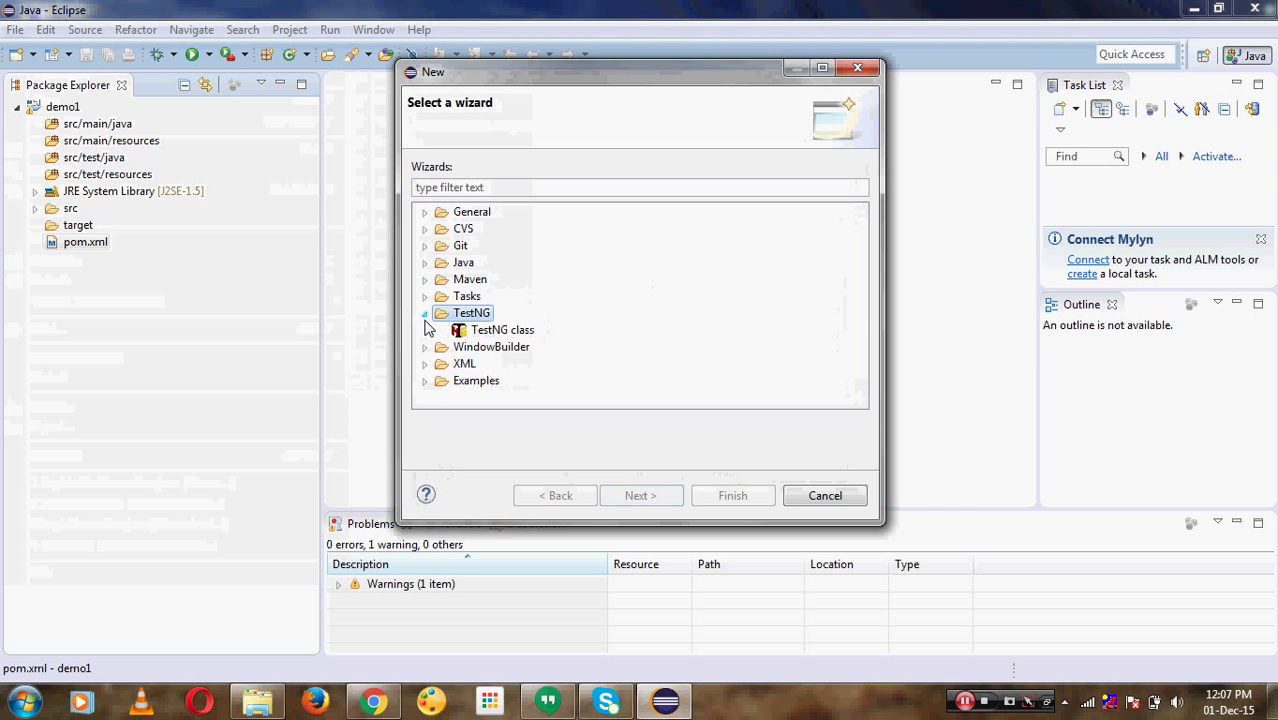
click(500, 333)
click(640, 496)
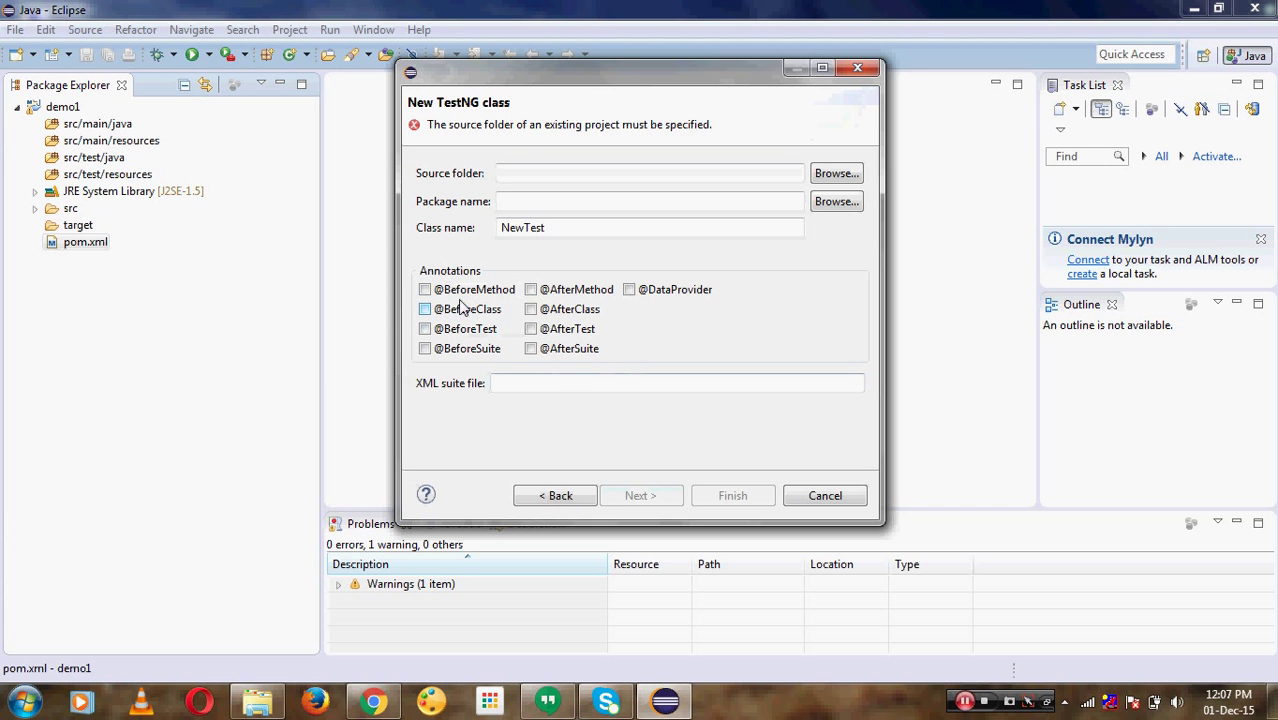
Step: Set the source folder of the new TestNG class to the test folder under src in the demo1 project
click(547, 174)
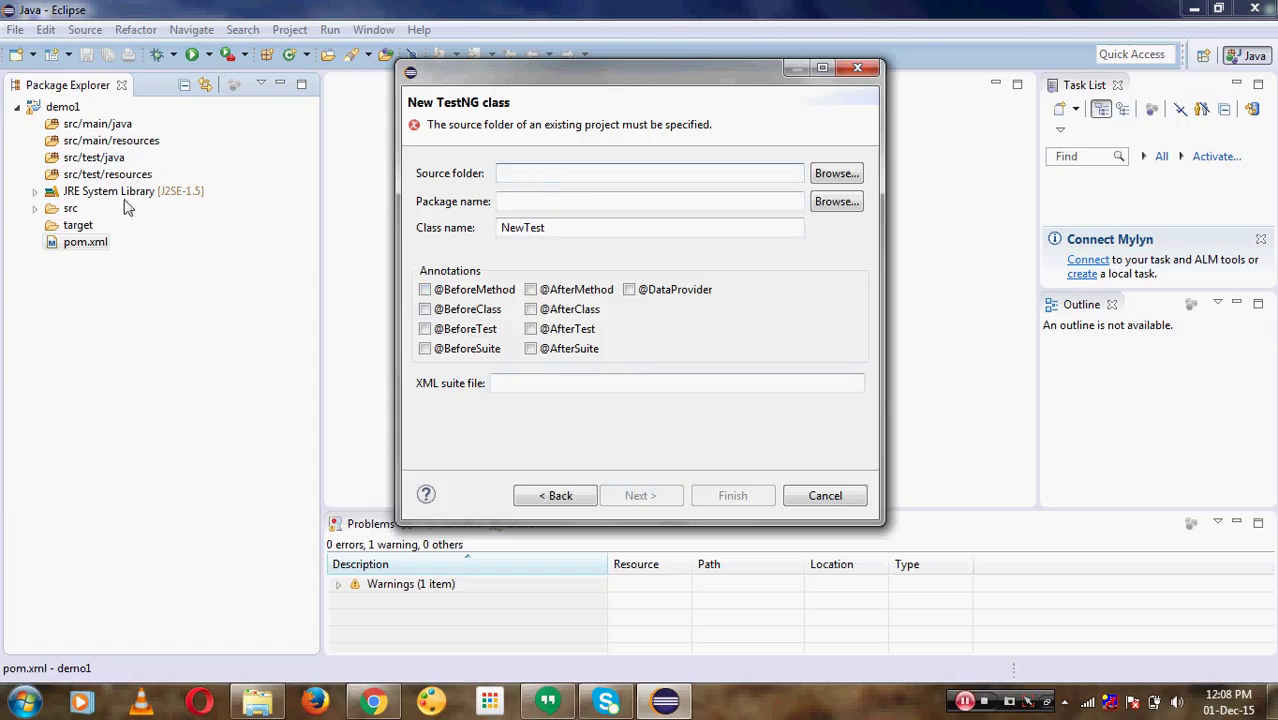
click(847, 174)
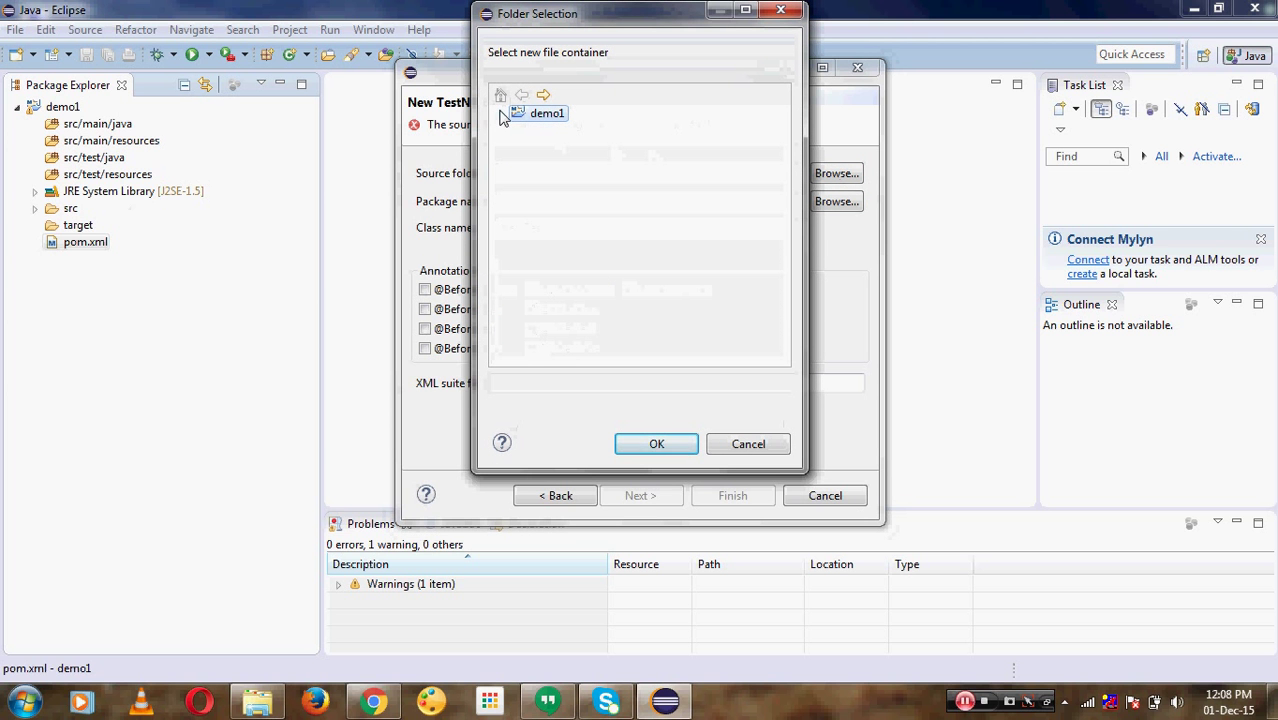
click(501, 113)
click(520, 147)
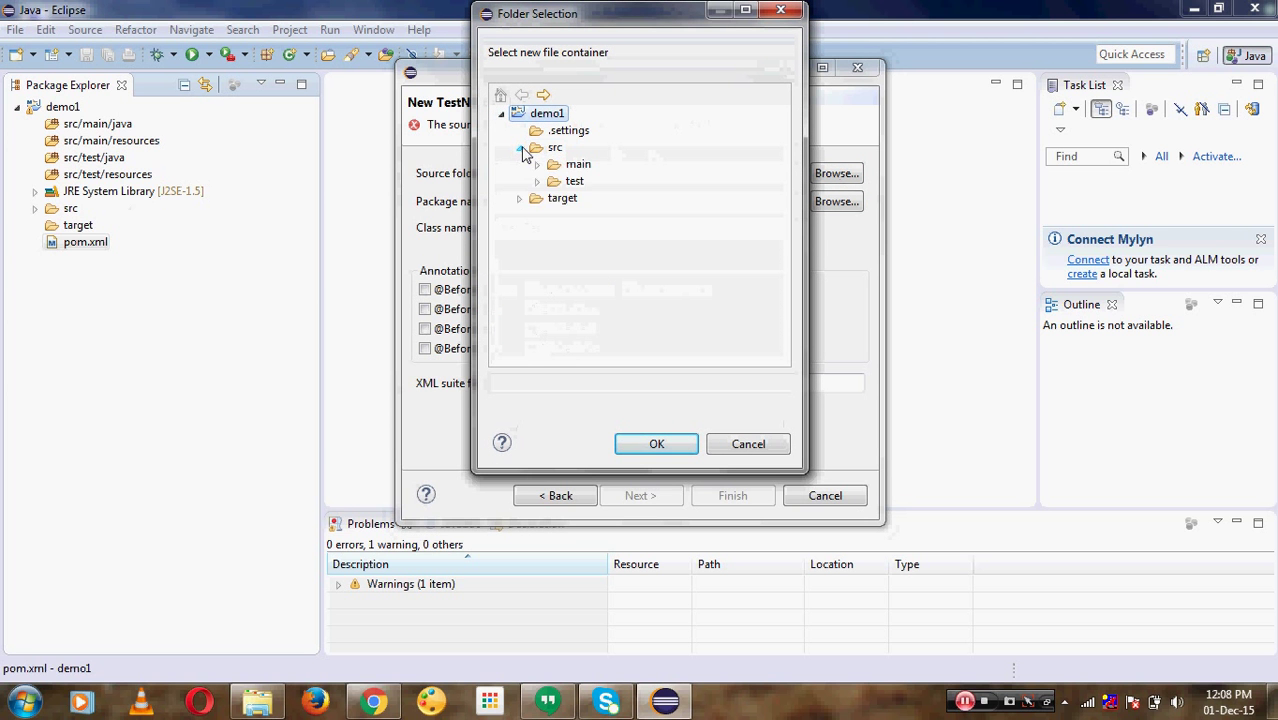
click(520, 148)
click(505, 116)
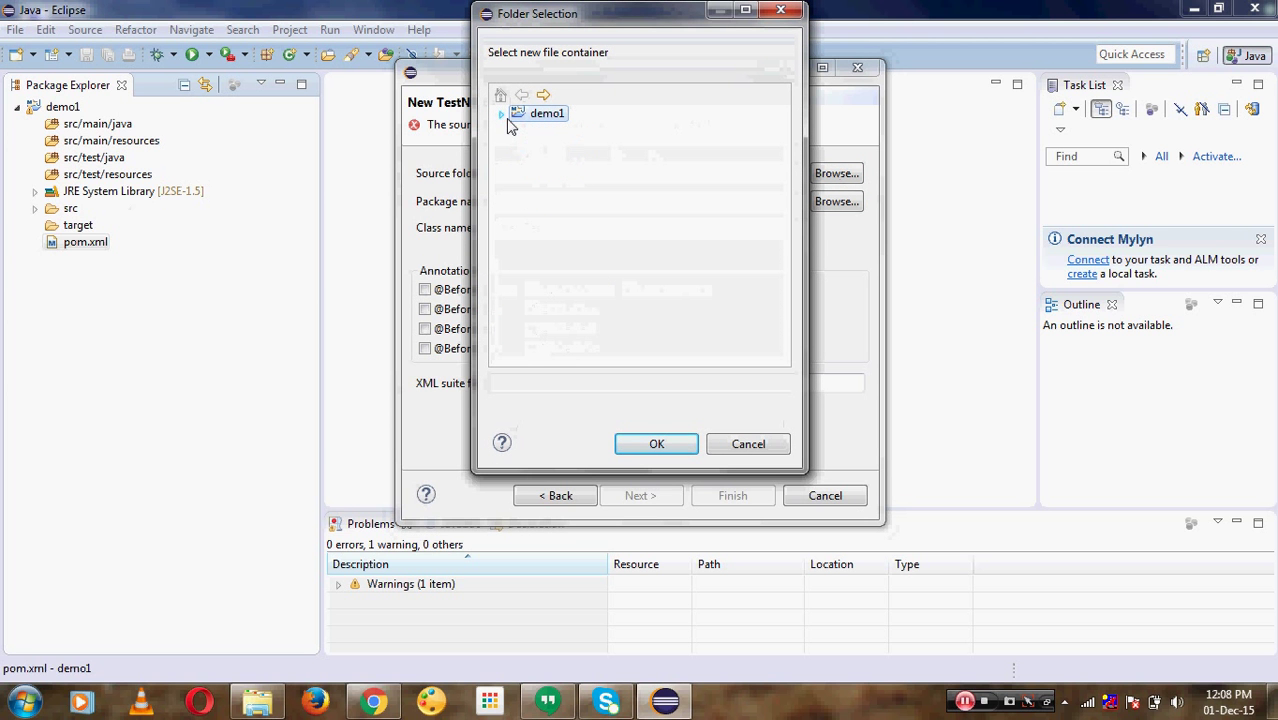
click(502, 114)
click(520, 147)
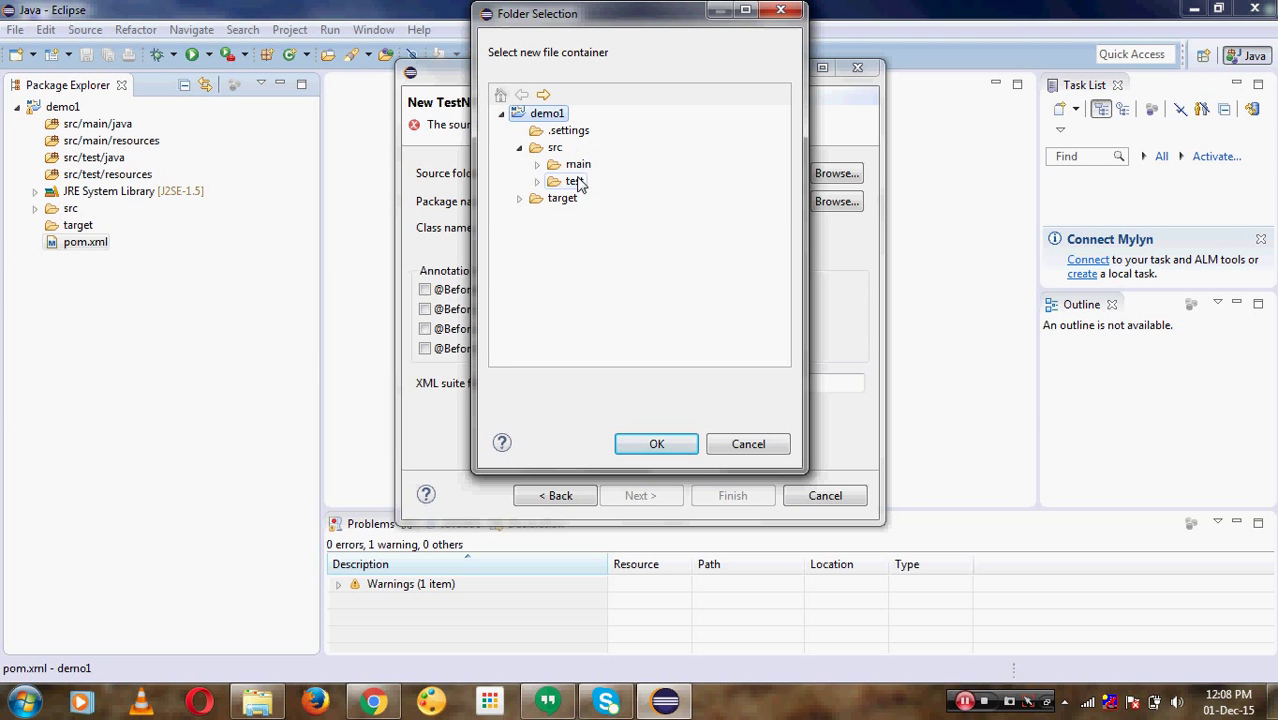
click(574, 166)
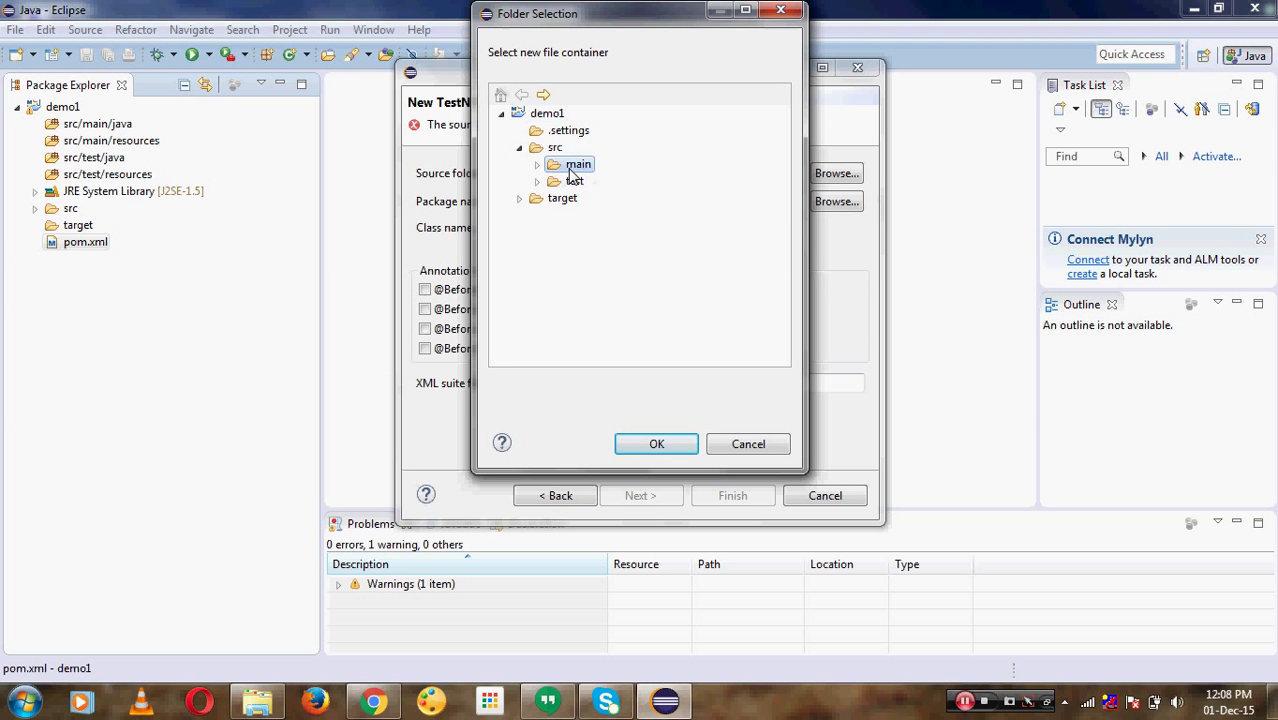
click(572, 180)
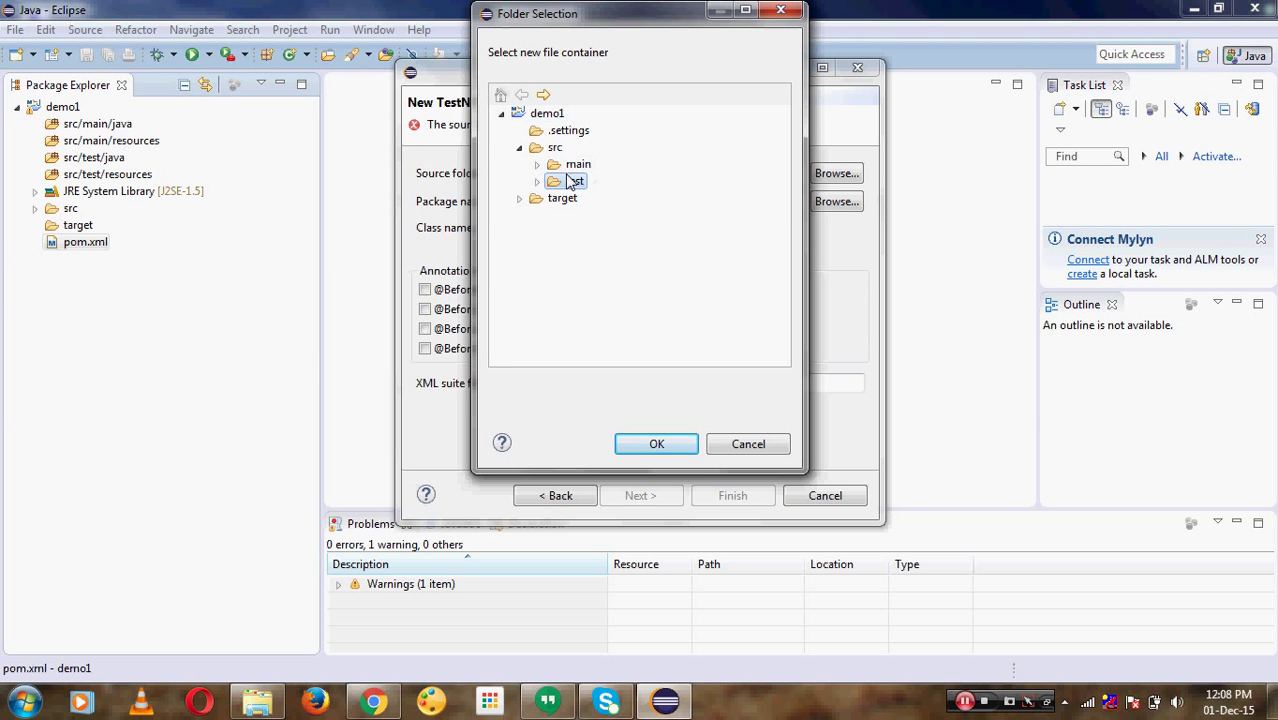
click(674, 453)
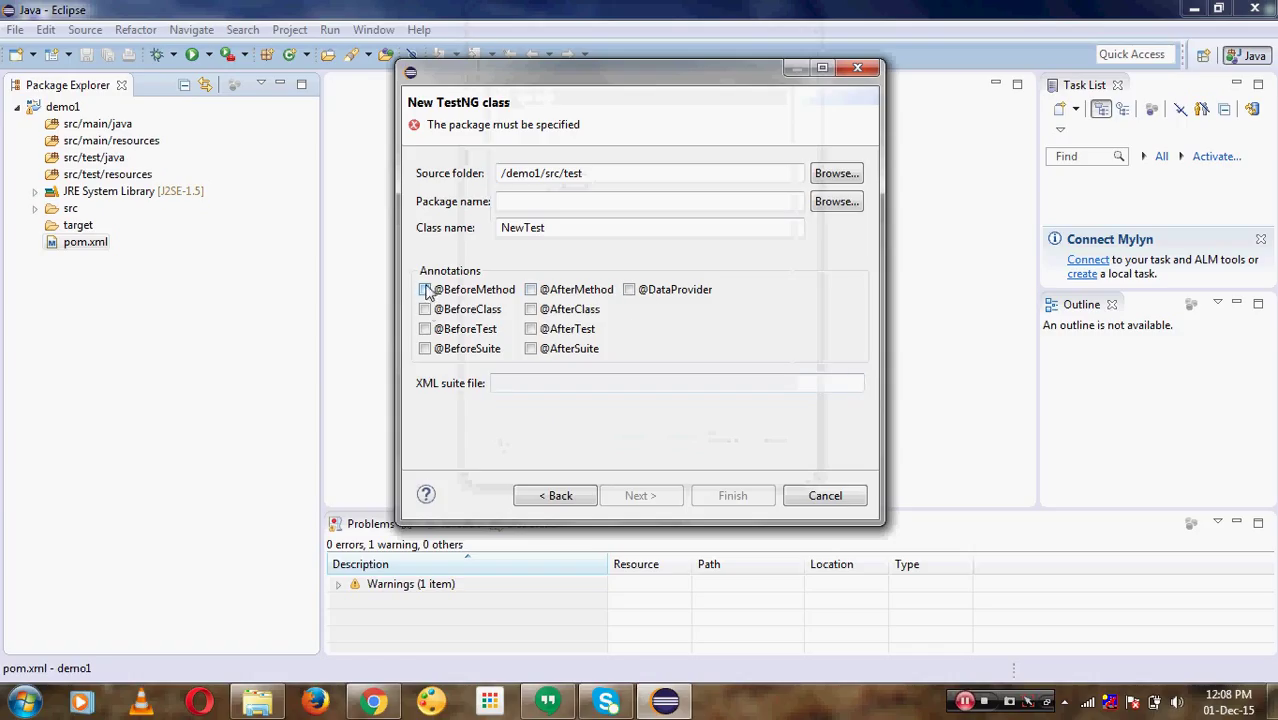
click(531, 310)
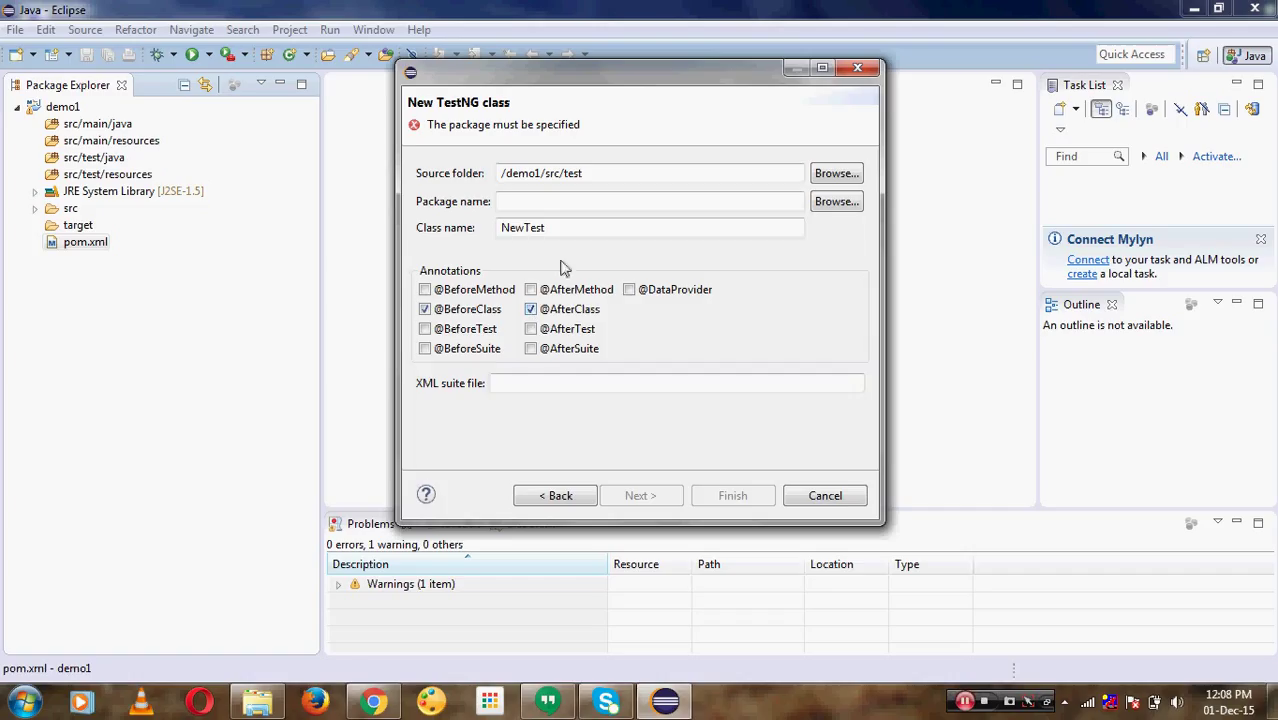
drag(558, 230, 488, 240)
text(Demo)
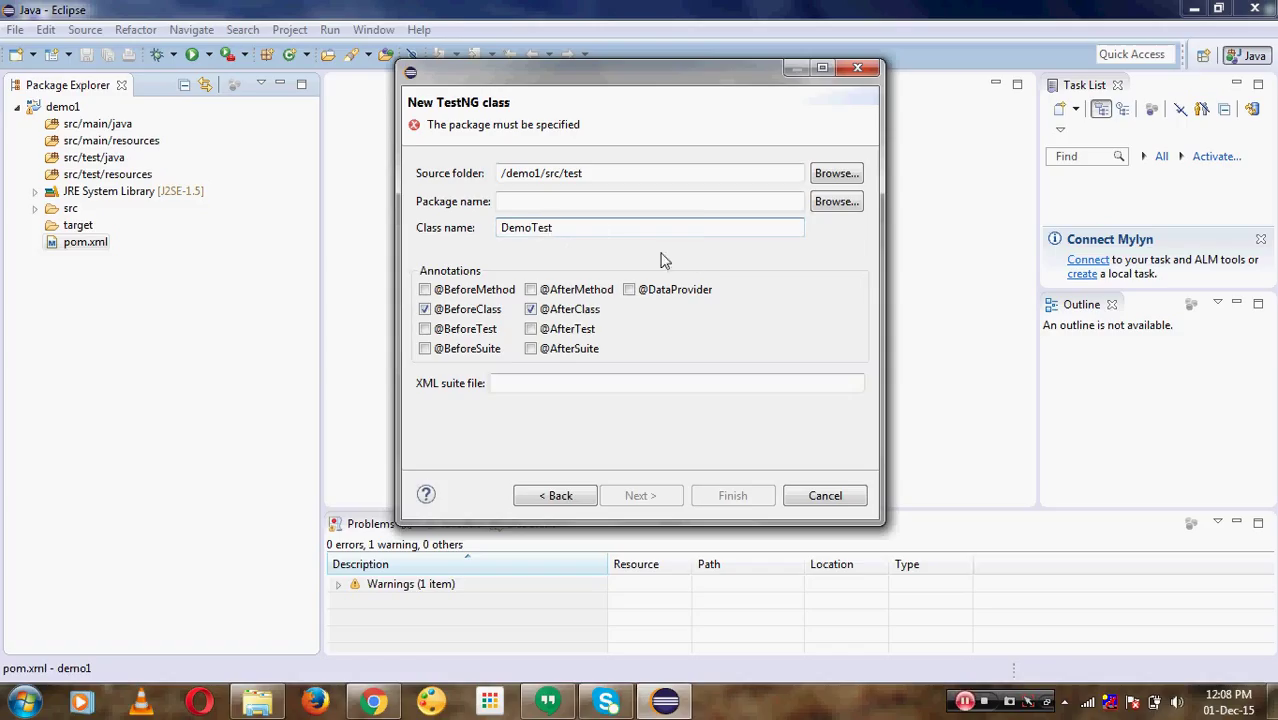
Step: Change the source folder to the demo1 project root and try to assign the default package to the class
click(835, 174)
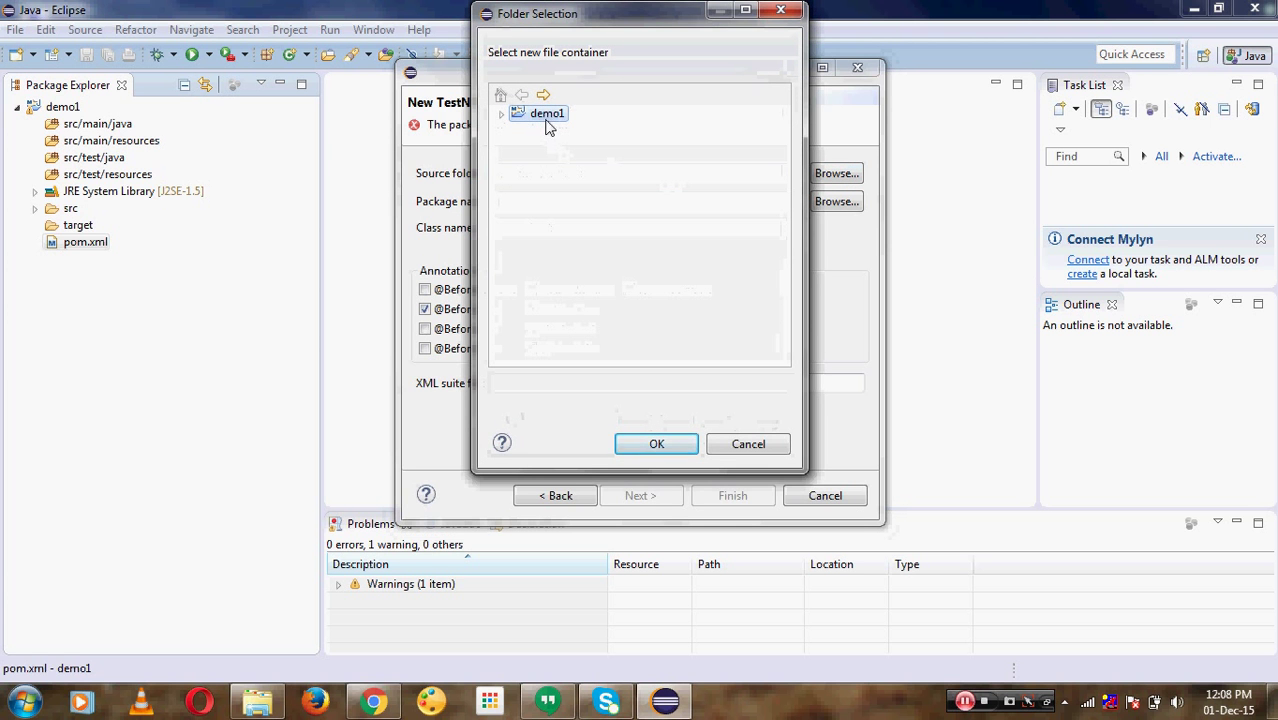
click(680, 451)
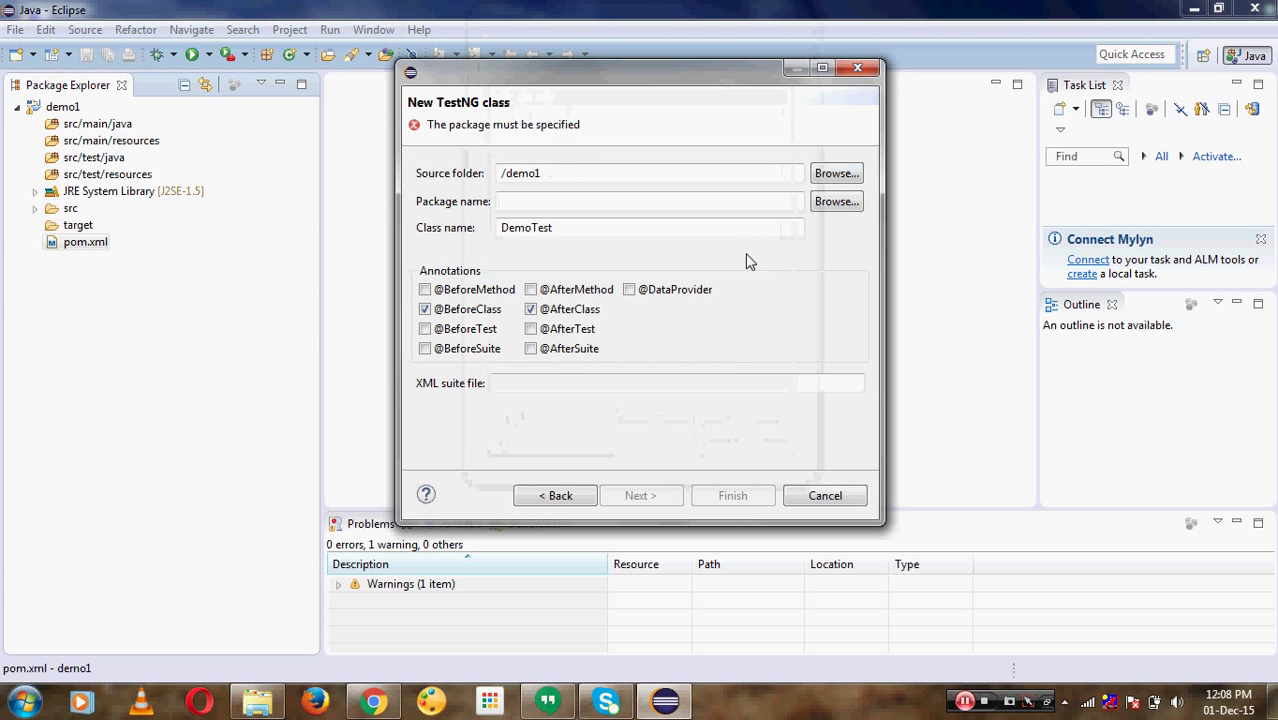
click(836, 203)
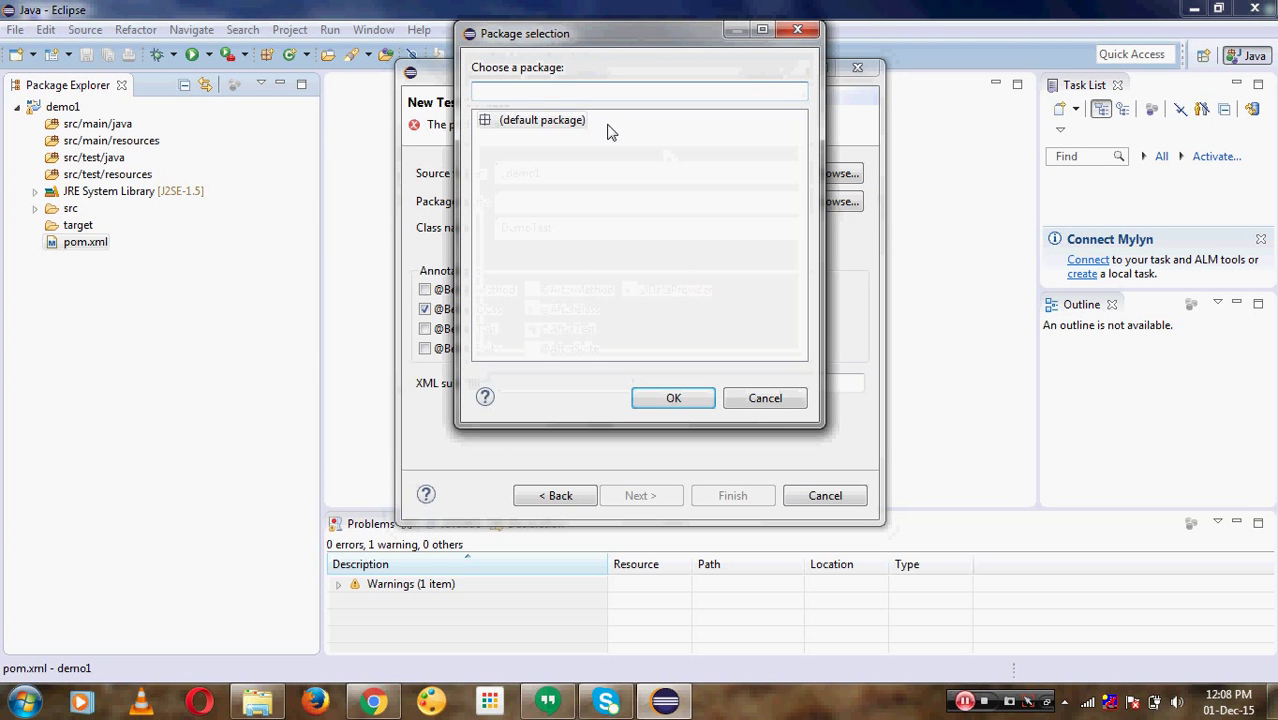
click(548, 125)
click(665, 395)
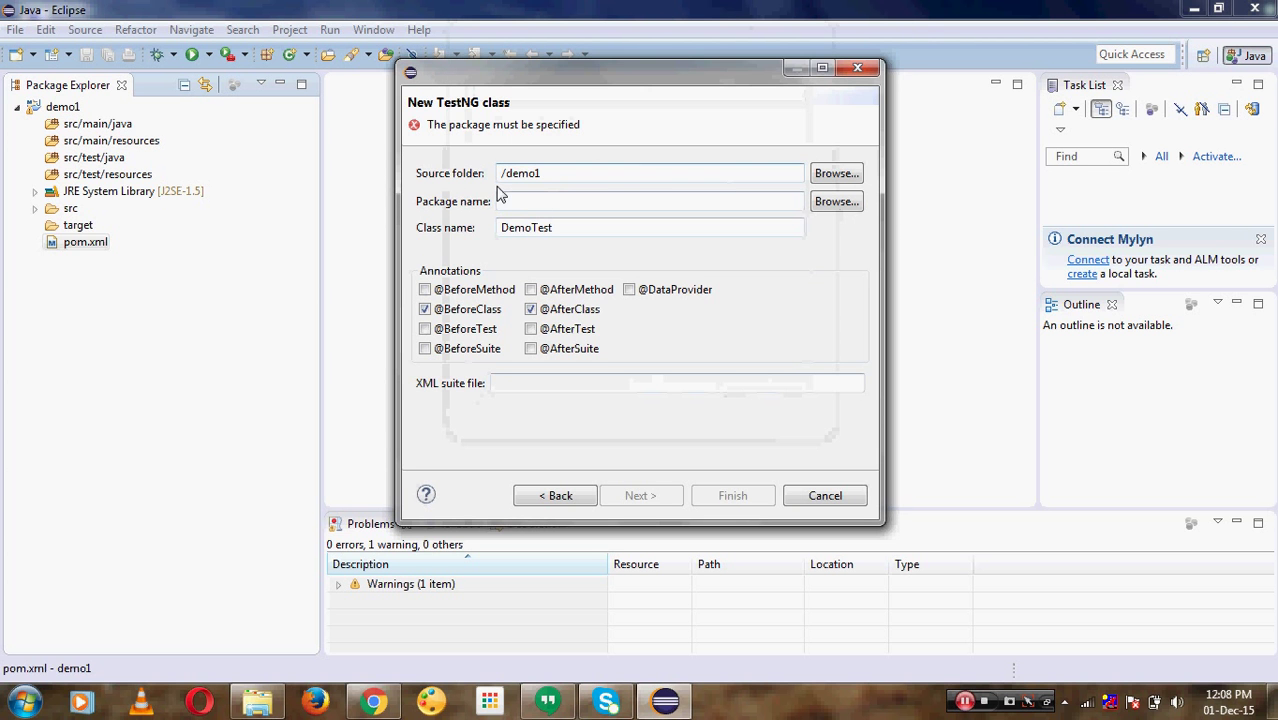
click(836, 201)
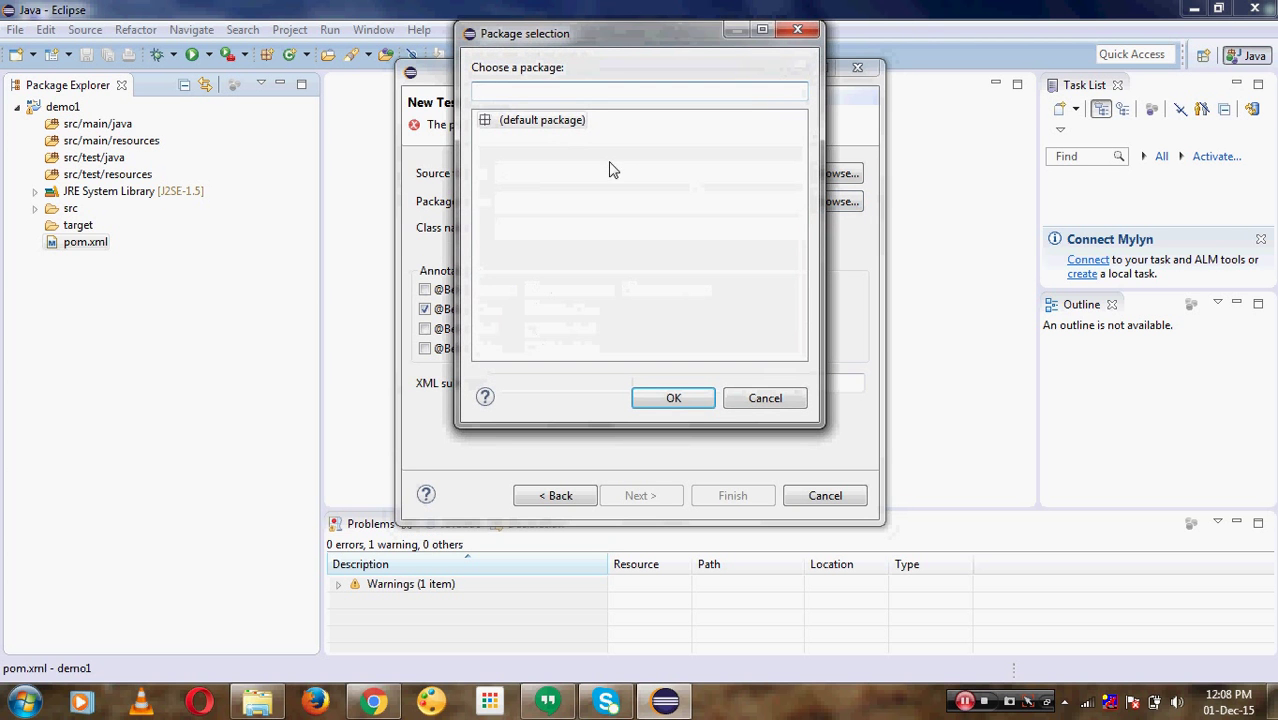
click(568, 122)
click(703, 408)
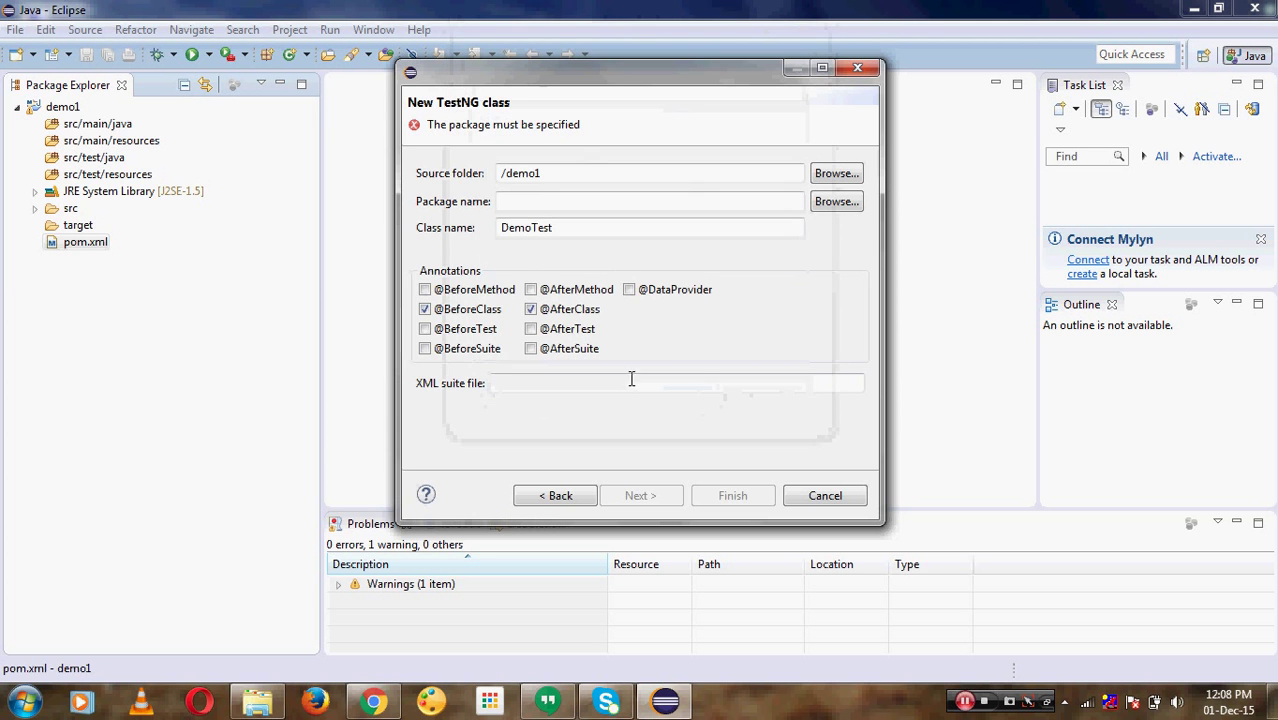
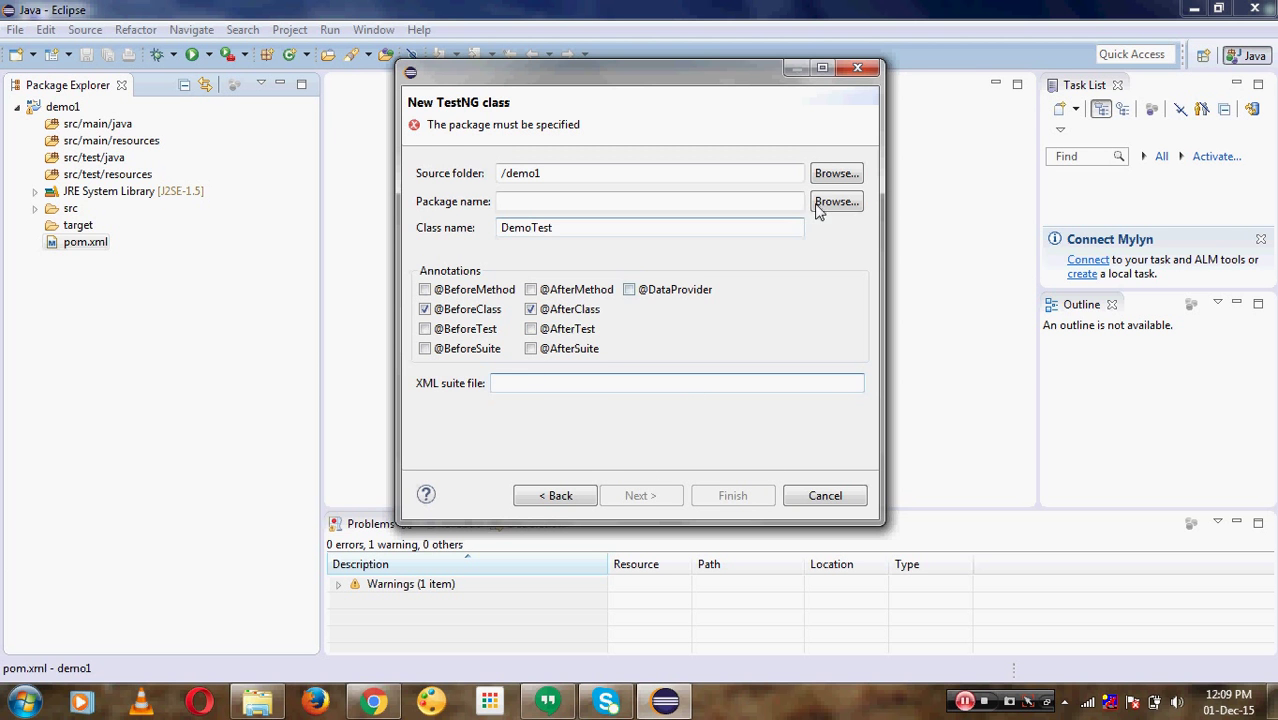
Step: Set the source folder of the TestNG class to /demo1/src
click(837, 174)
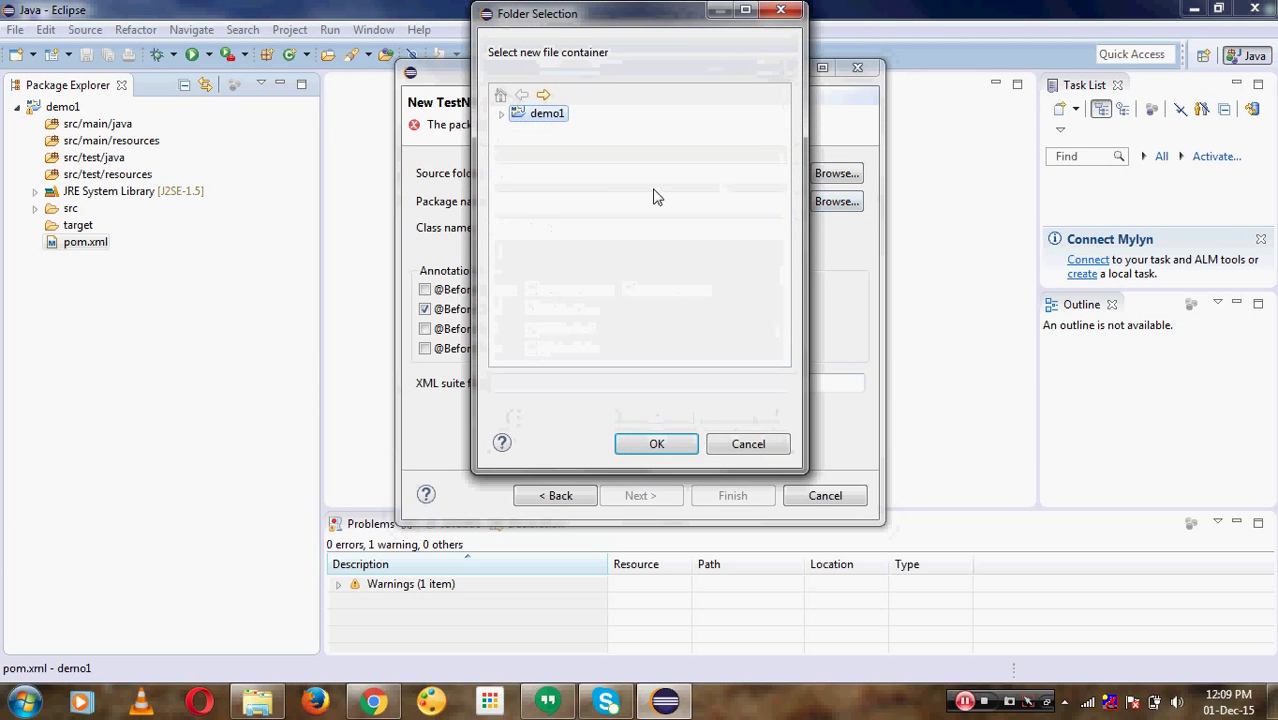
click(502, 114)
click(552, 148)
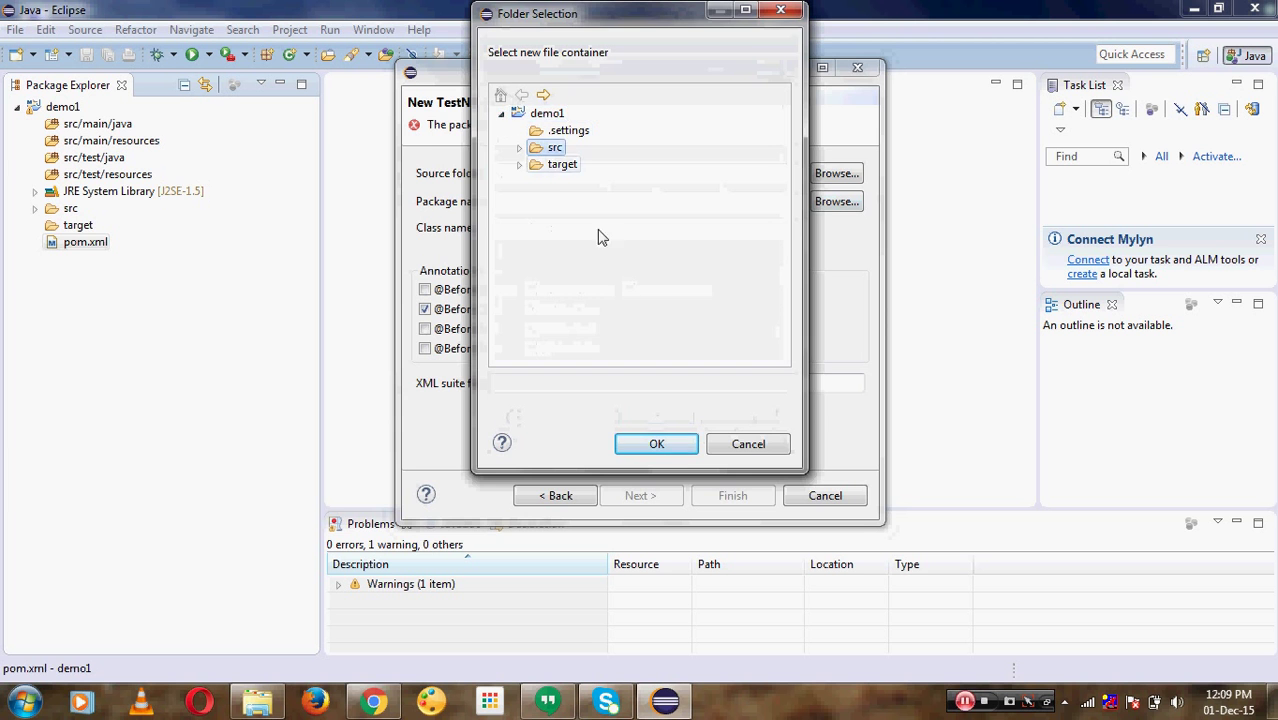
click(637, 445)
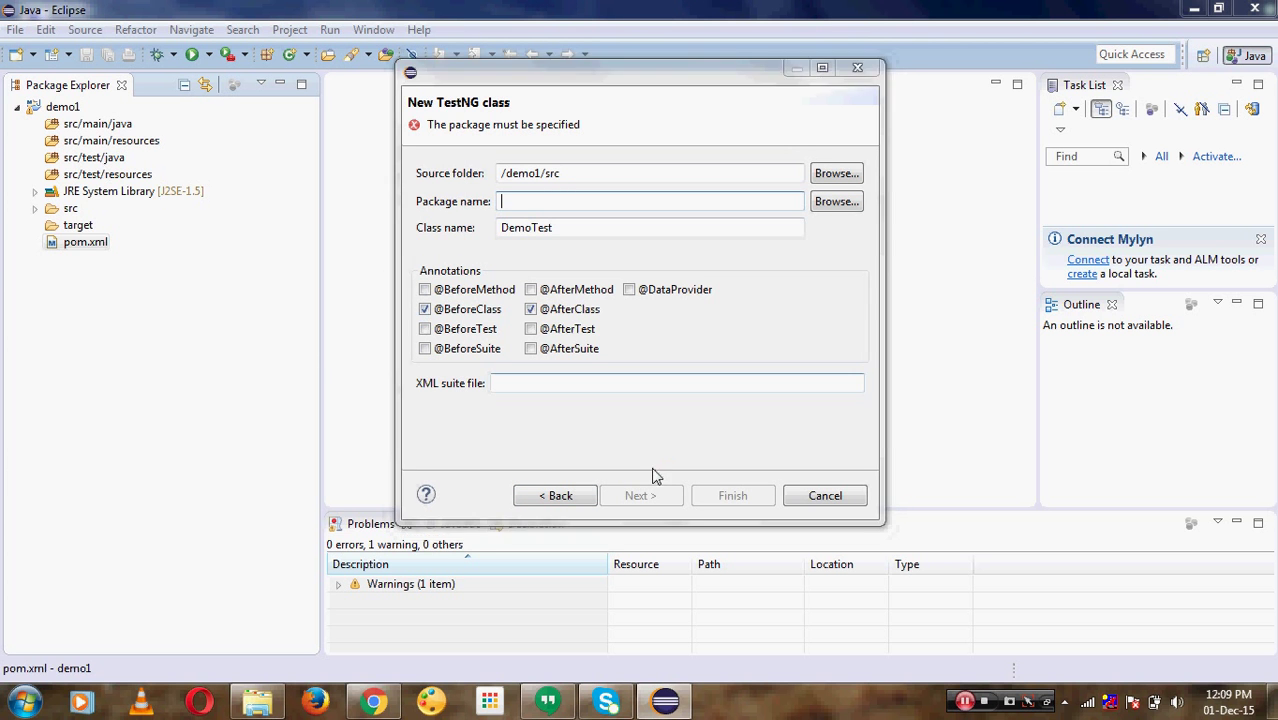
click(836, 176)
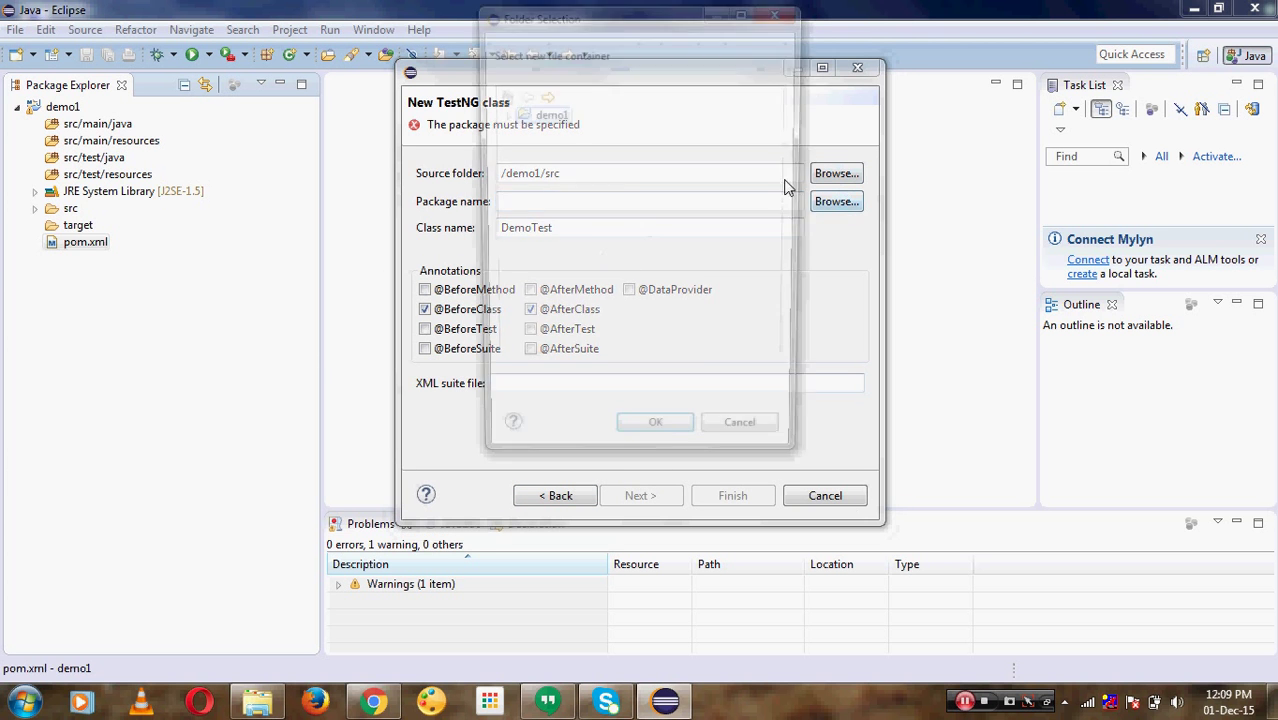
click(555, 116)
click(657, 442)
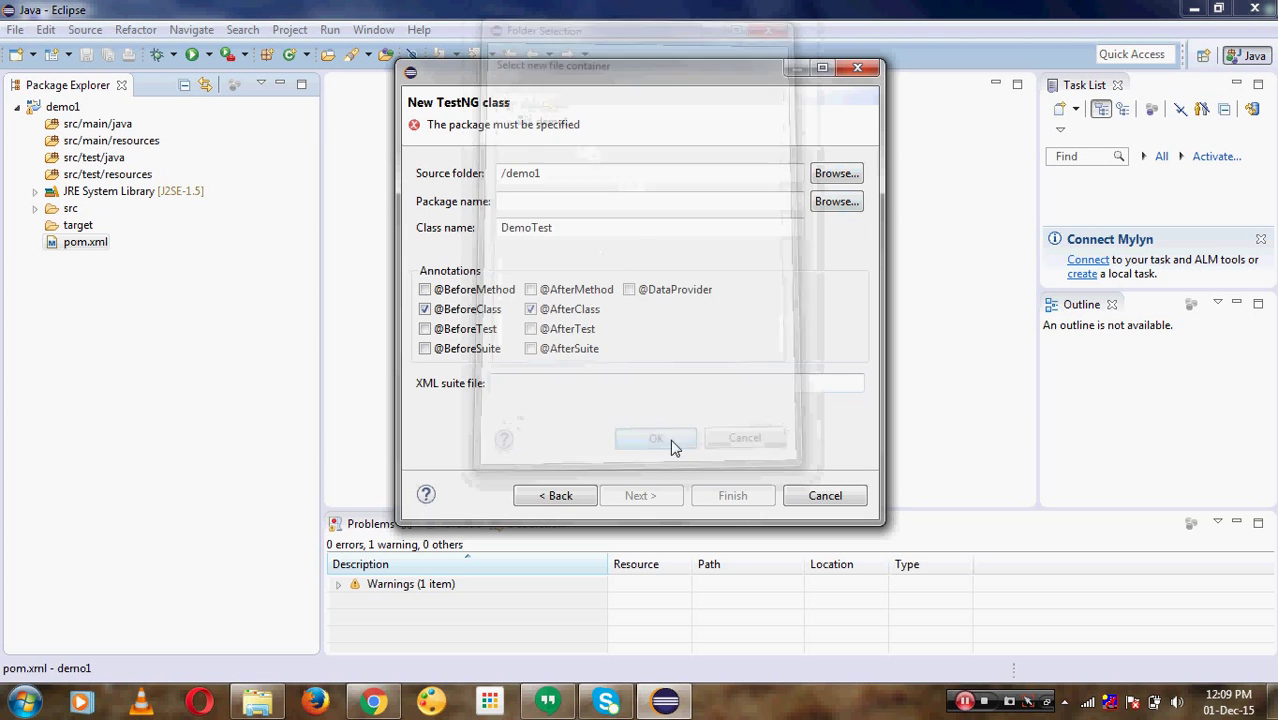
click(834, 203)
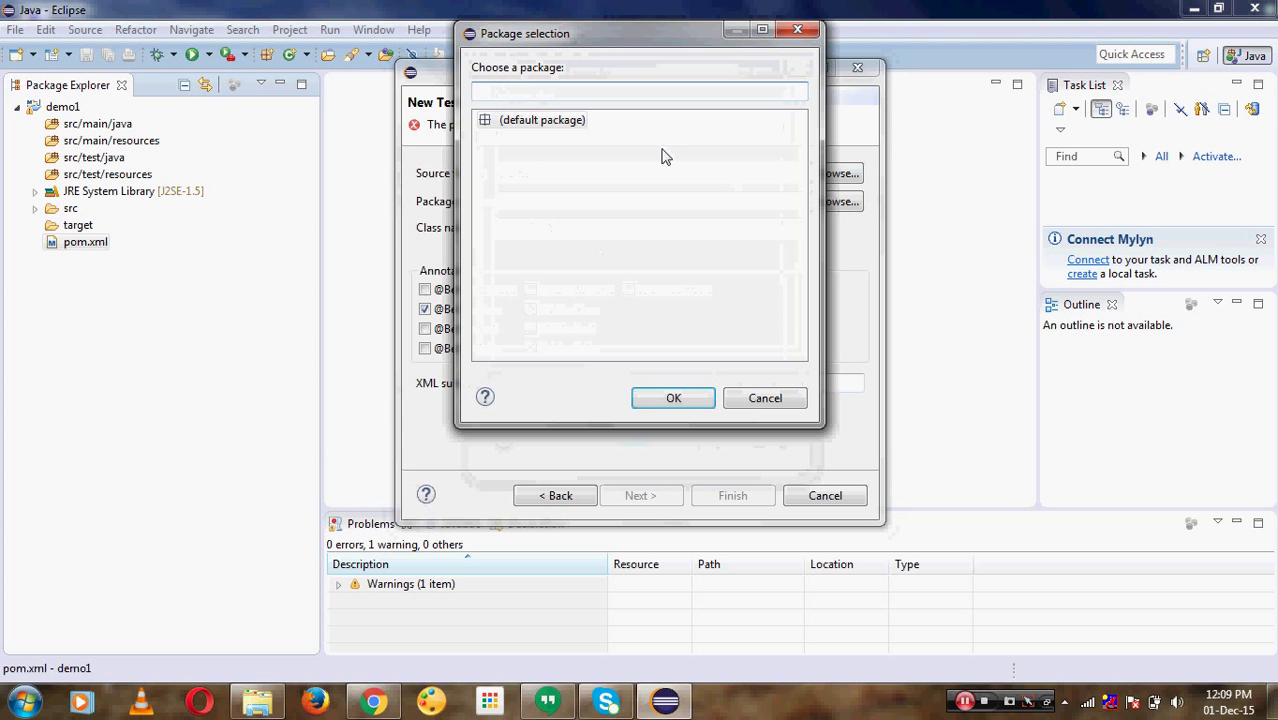
double_click(575, 120)
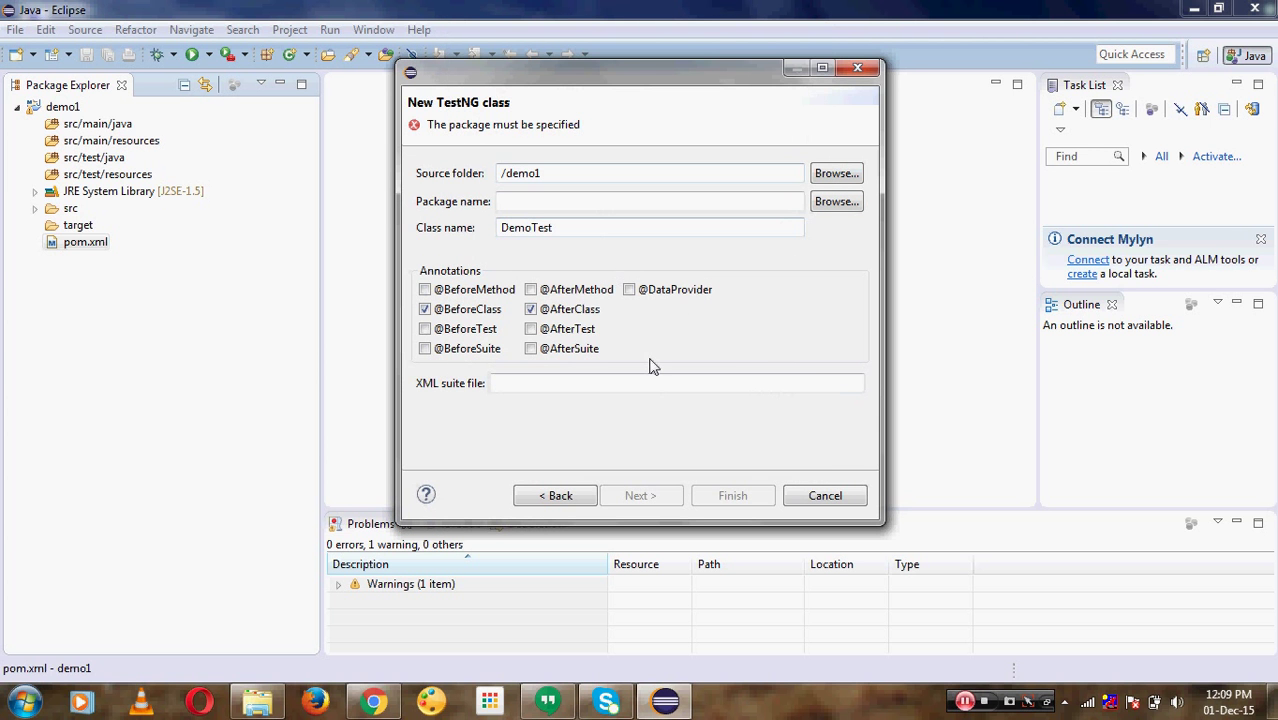
click(538, 383)
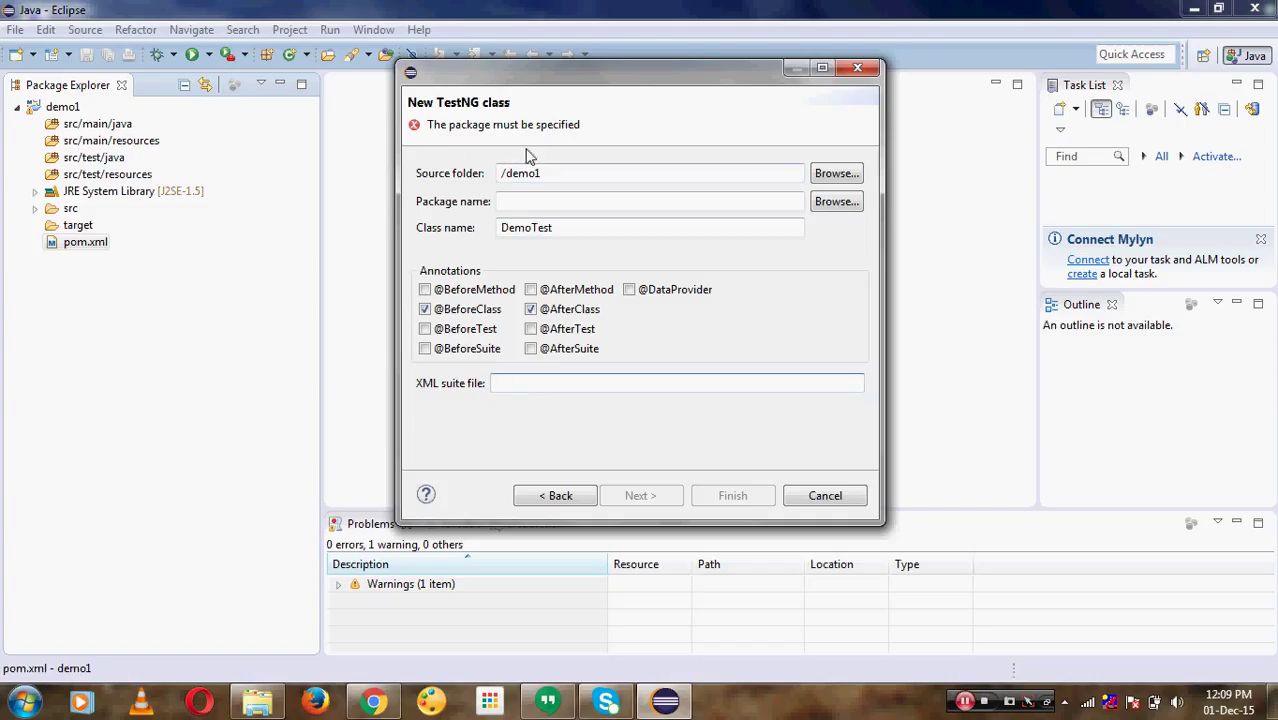
click(510, 200)
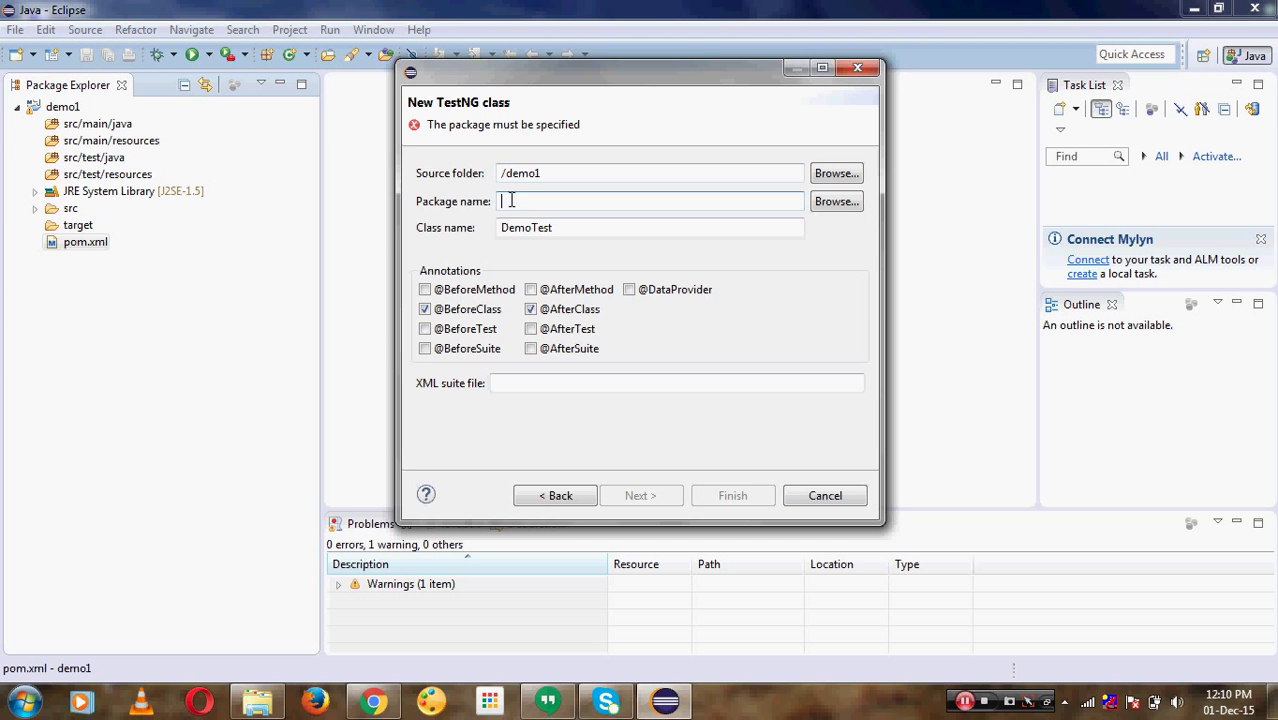
click(805, 495)
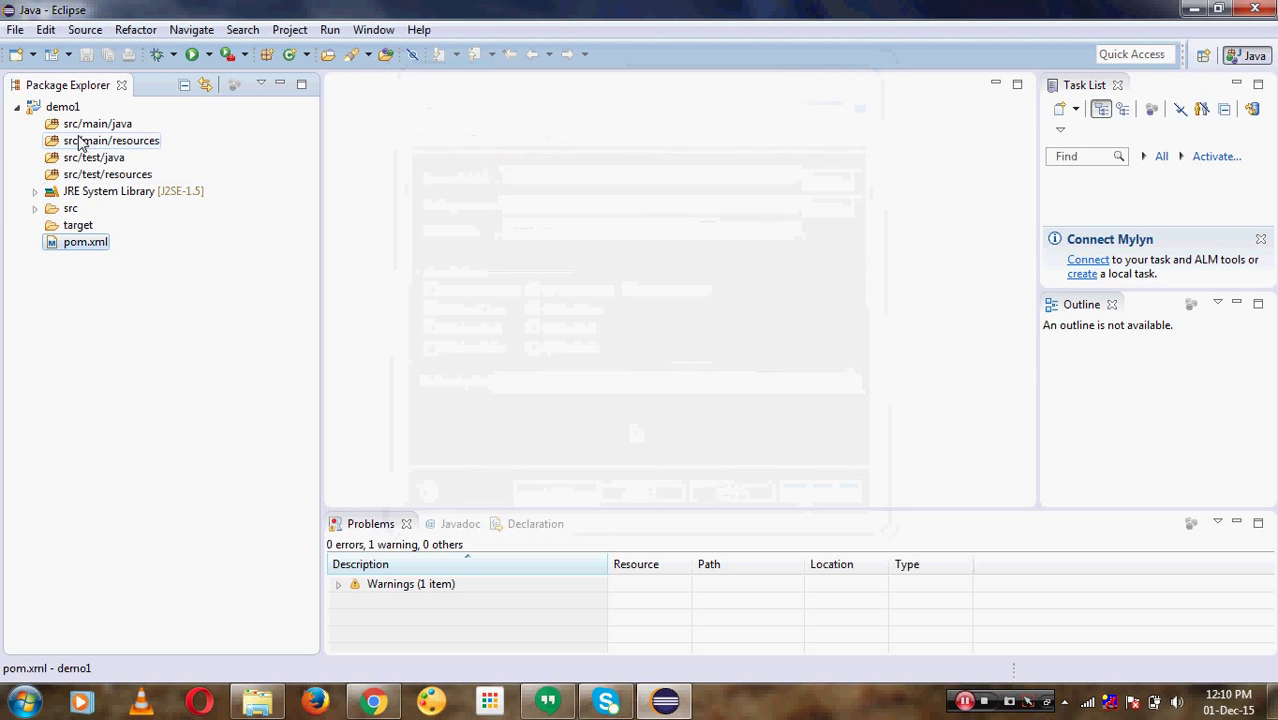
Step: Start a new TestNG class from the src/test/java folder of the demo1 project
click(60, 107)
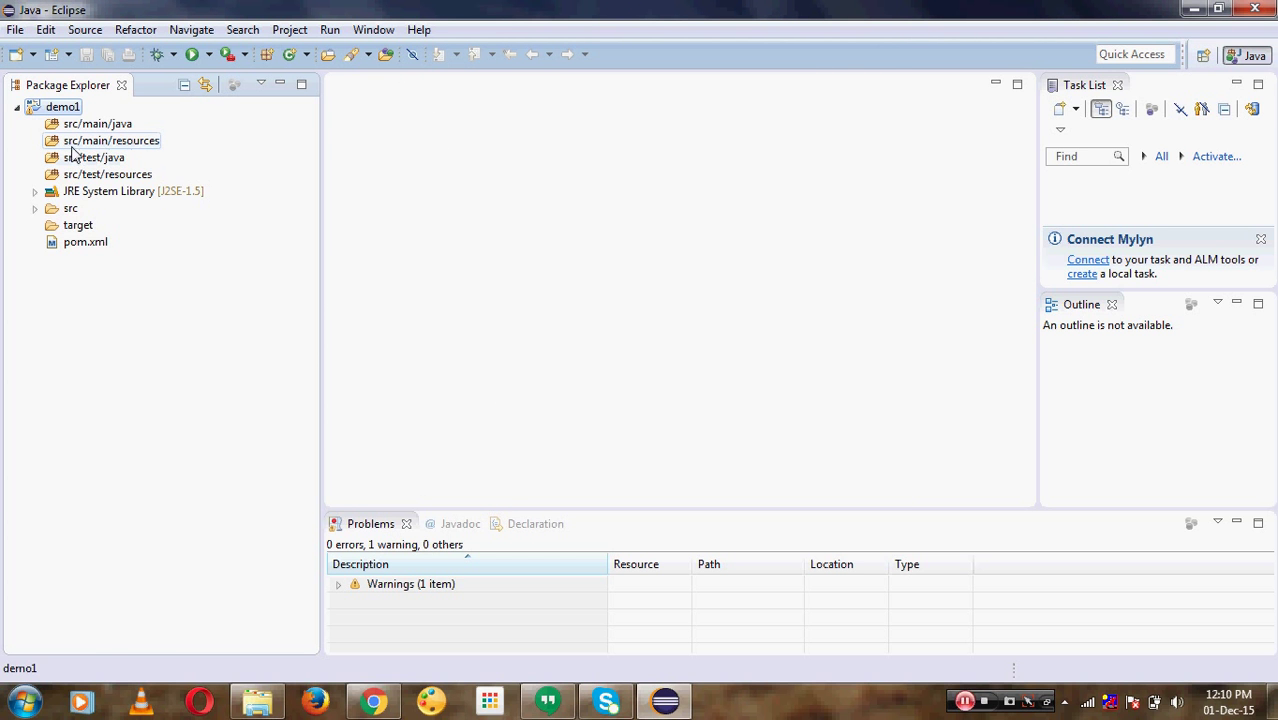
click(97, 160)
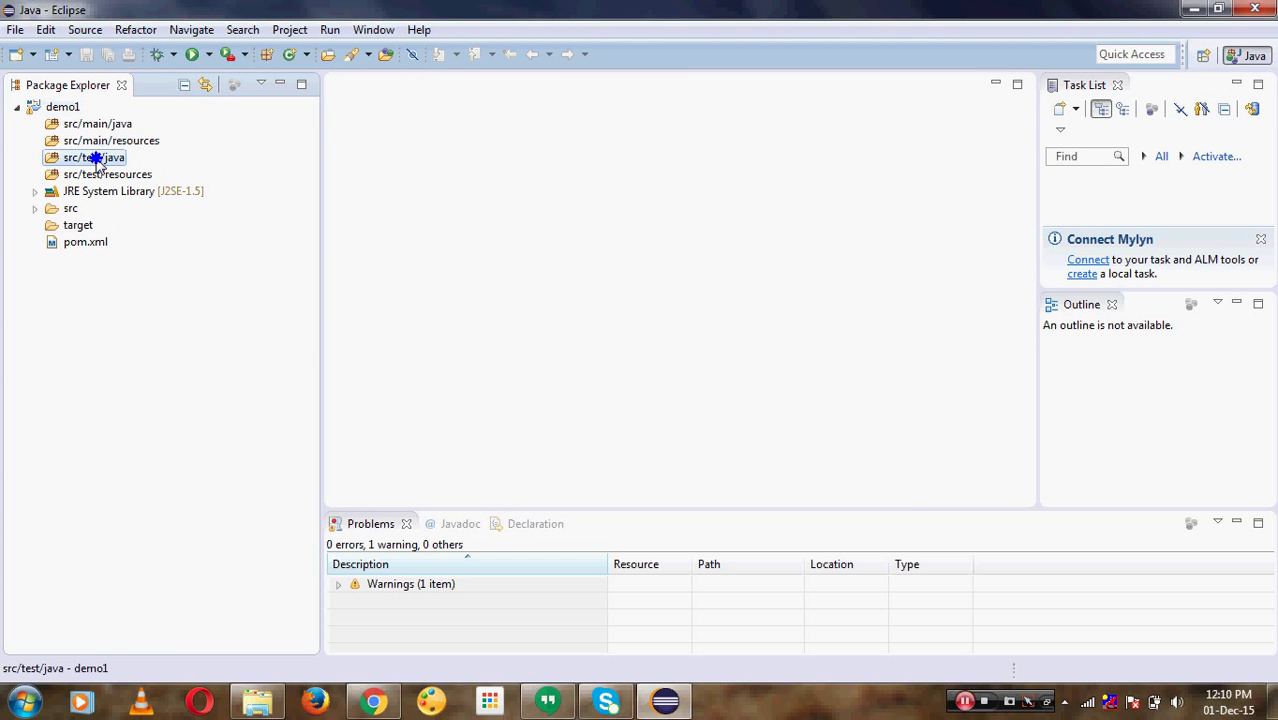
right_click(97, 163)
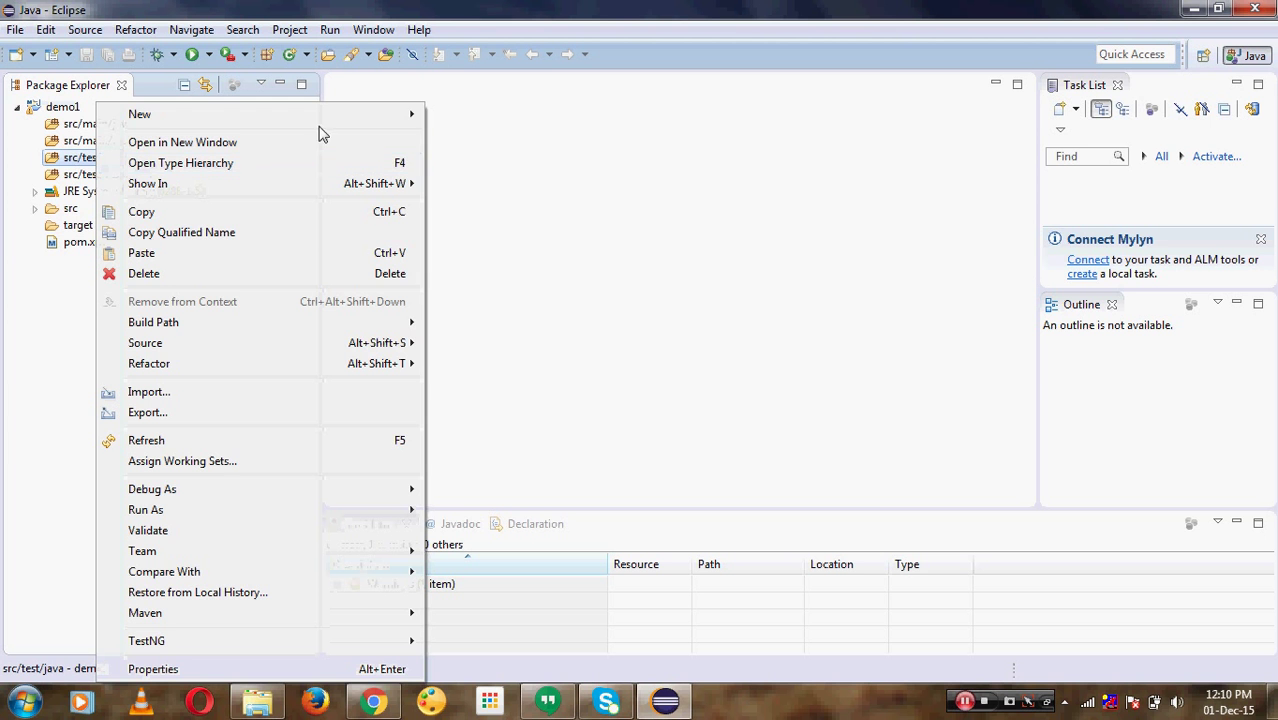
mouse_move(340, 122)
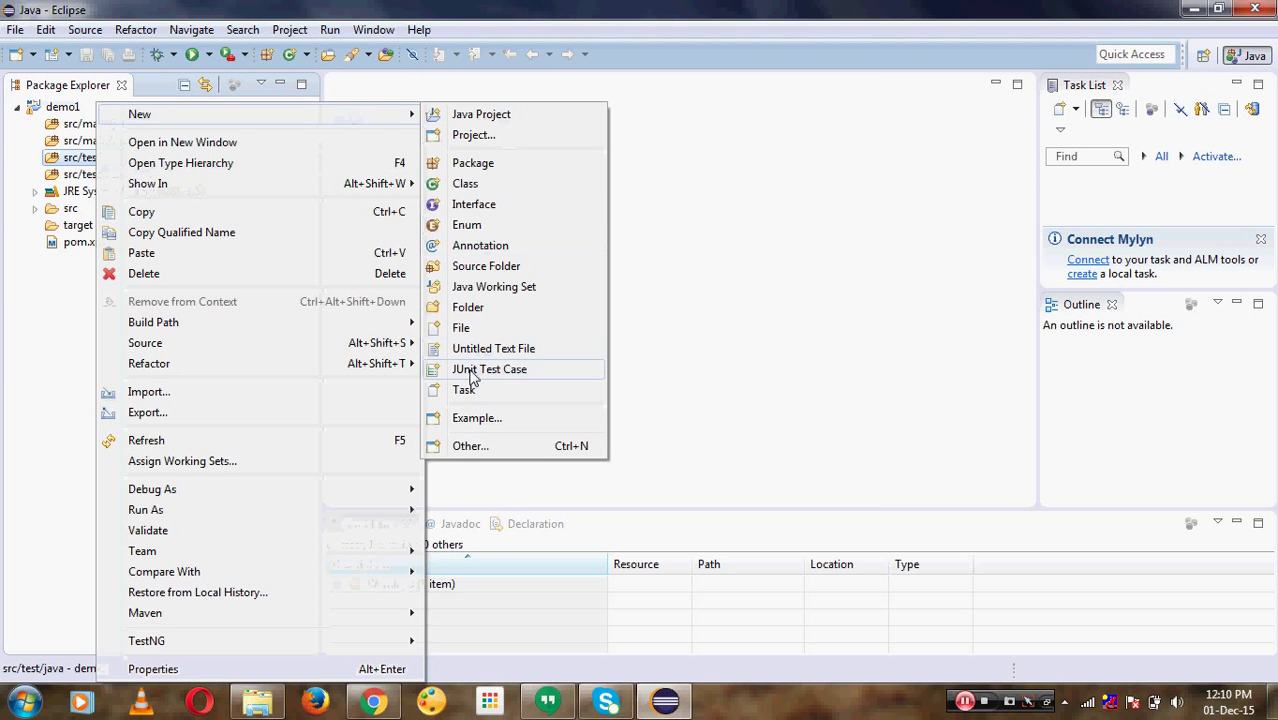
click(468, 446)
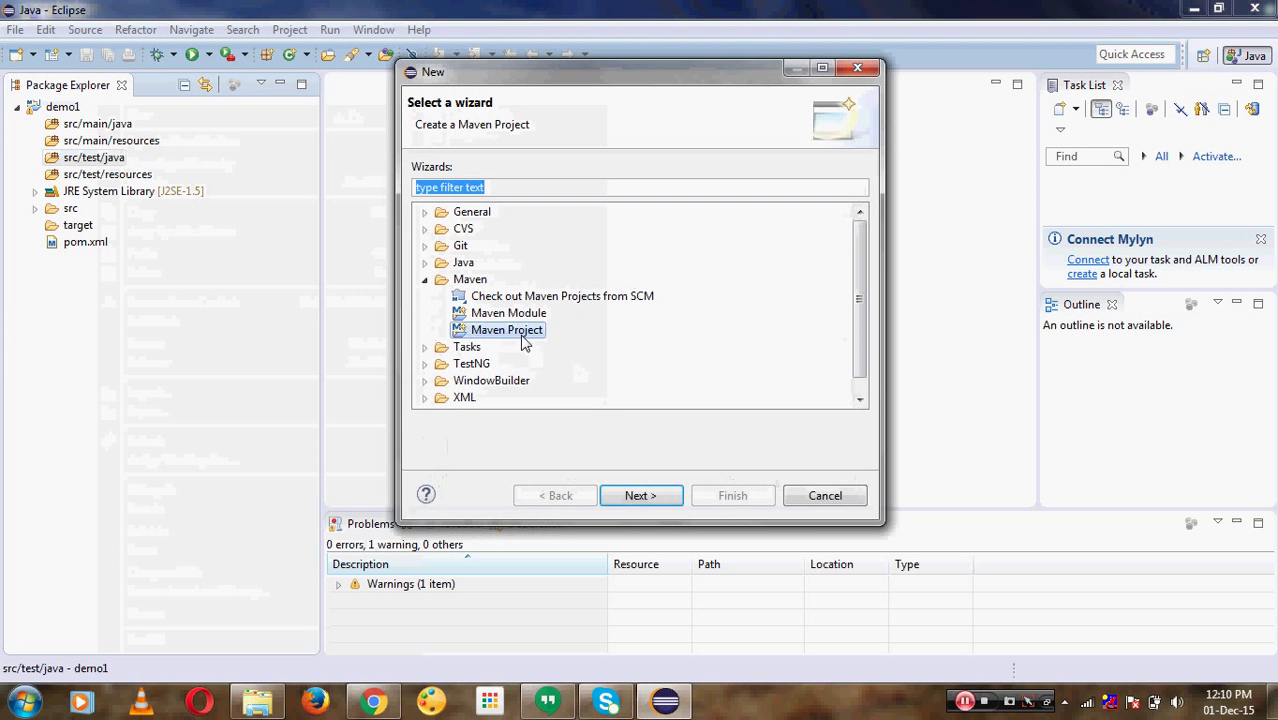
click(470, 364)
click(424, 364)
click(487, 381)
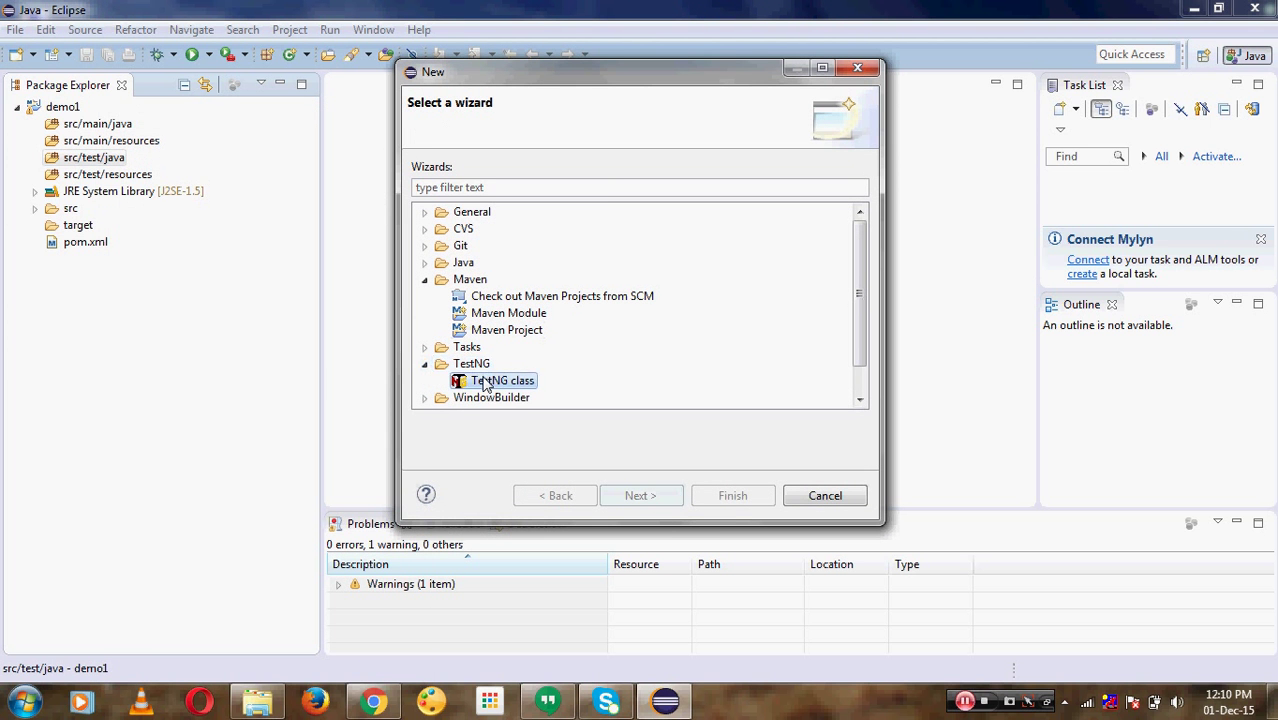
click(655, 496)
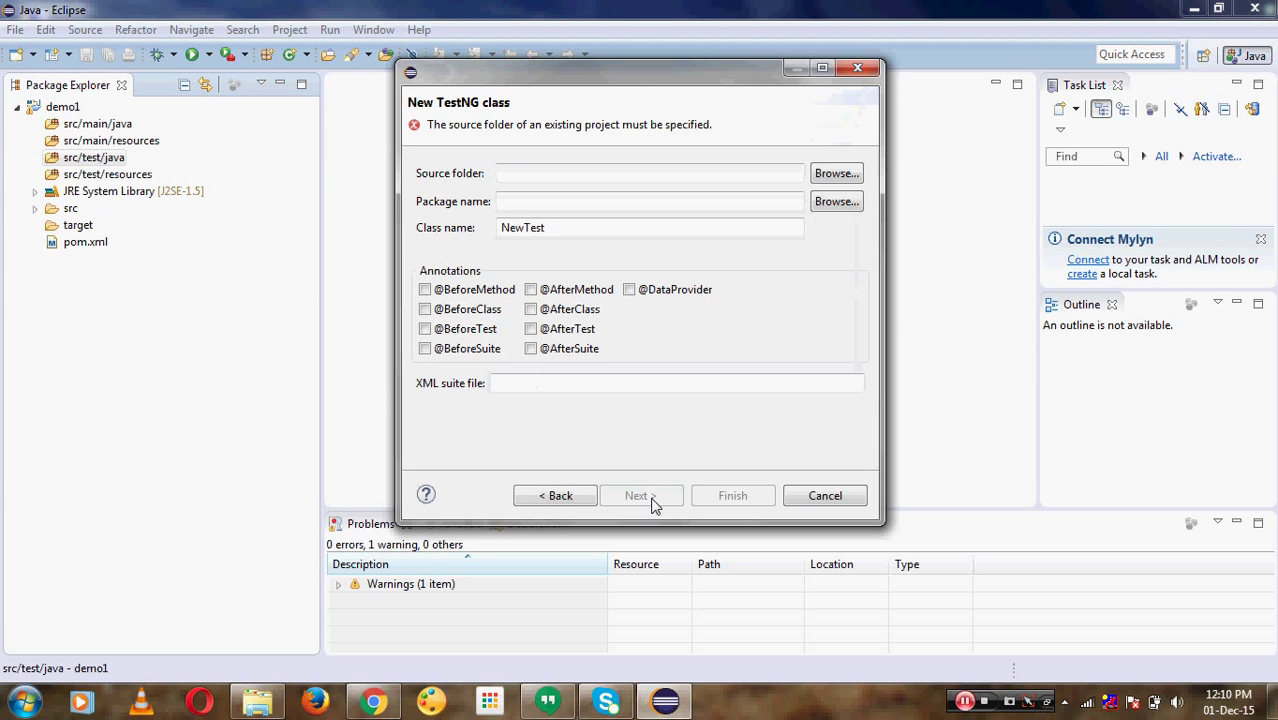
Step: Set the source folder of the TestNG class to /demo1 and try to assign the default package
click(528, 177)
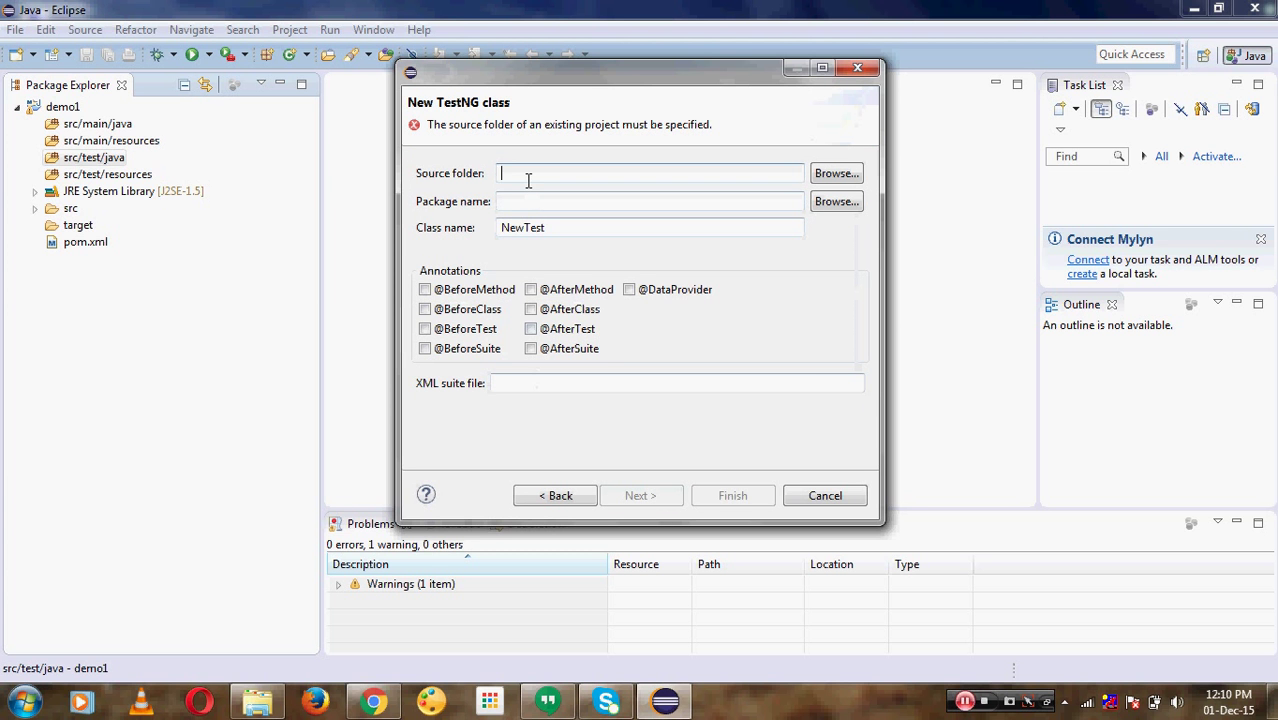
click(836, 173)
click(656, 444)
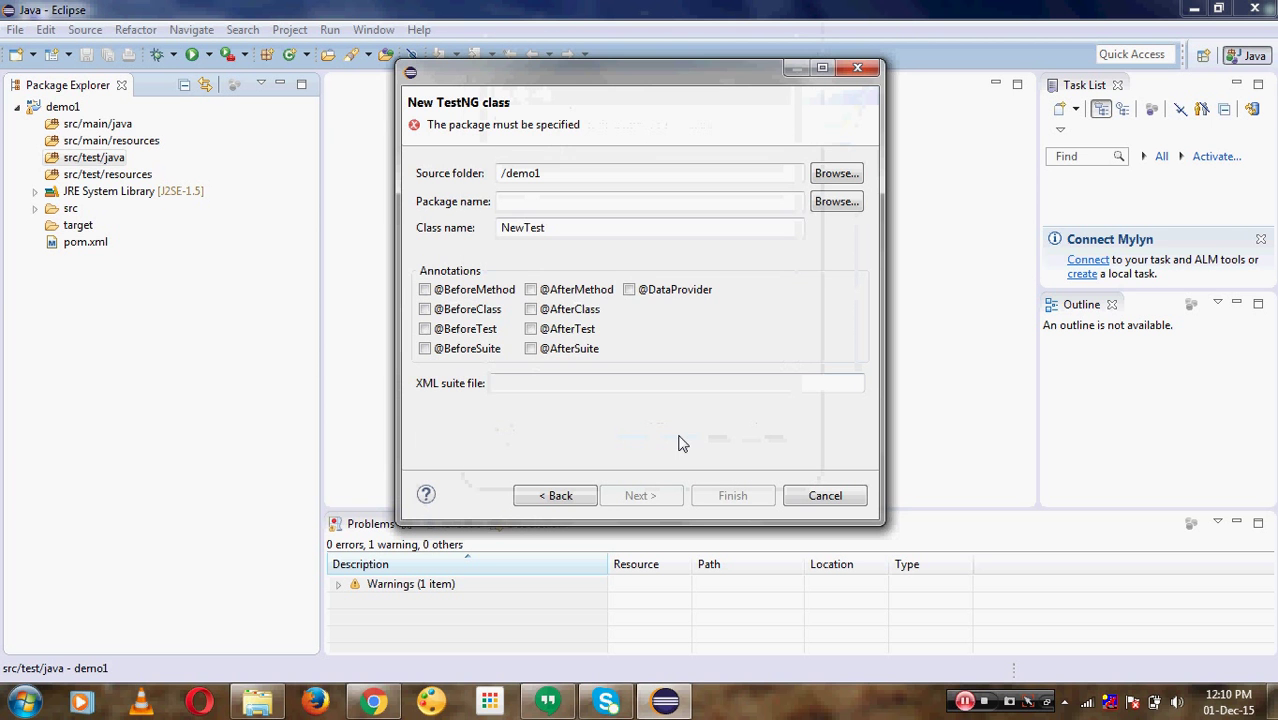
click(836, 201)
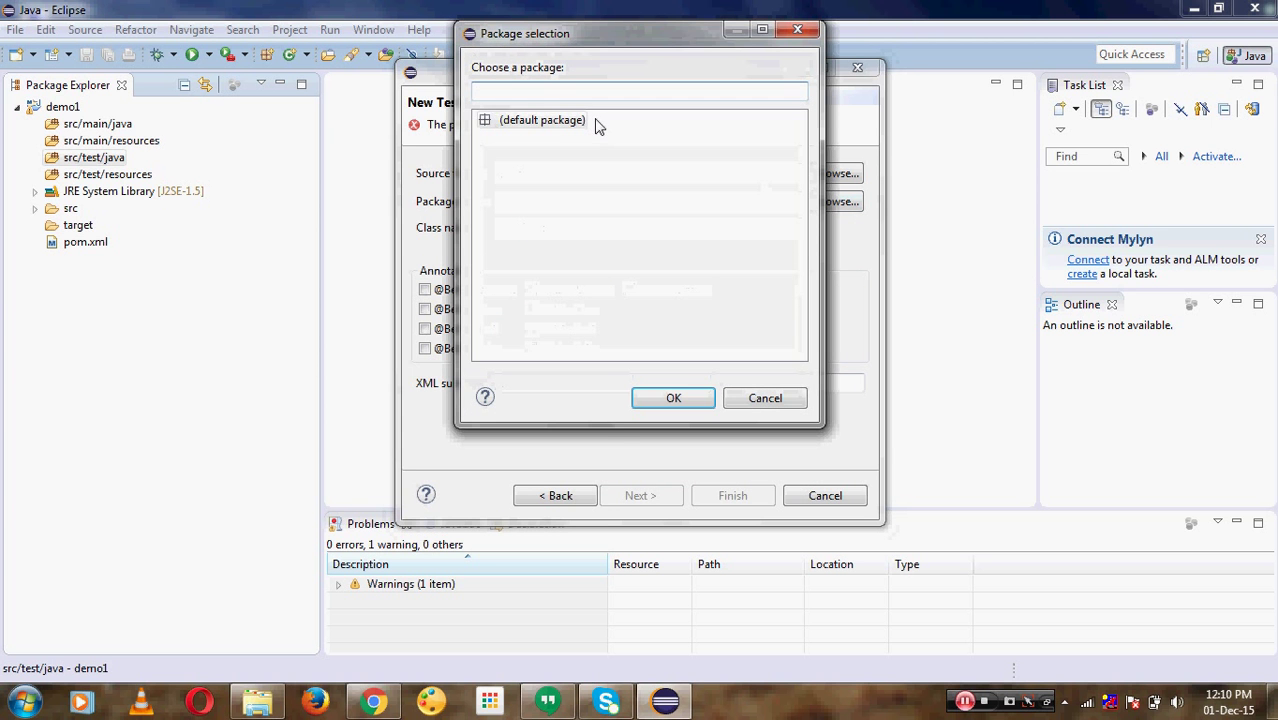
click(670, 397)
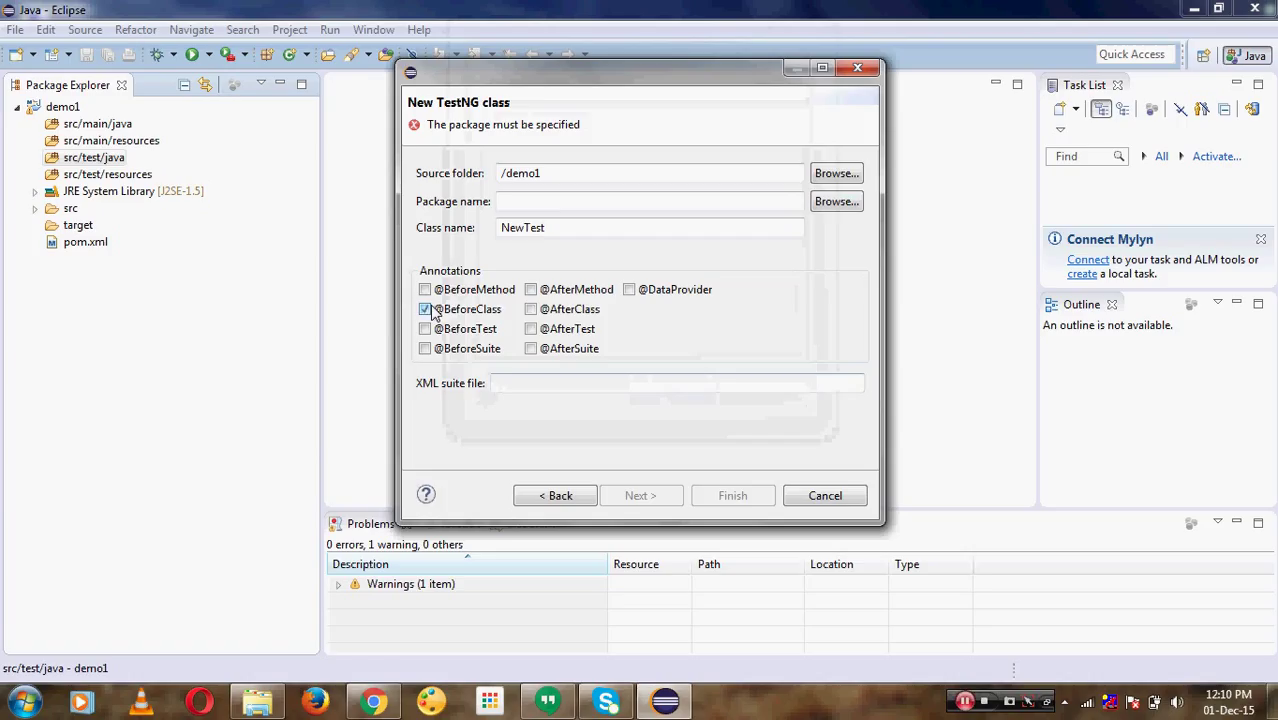
click(530, 310)
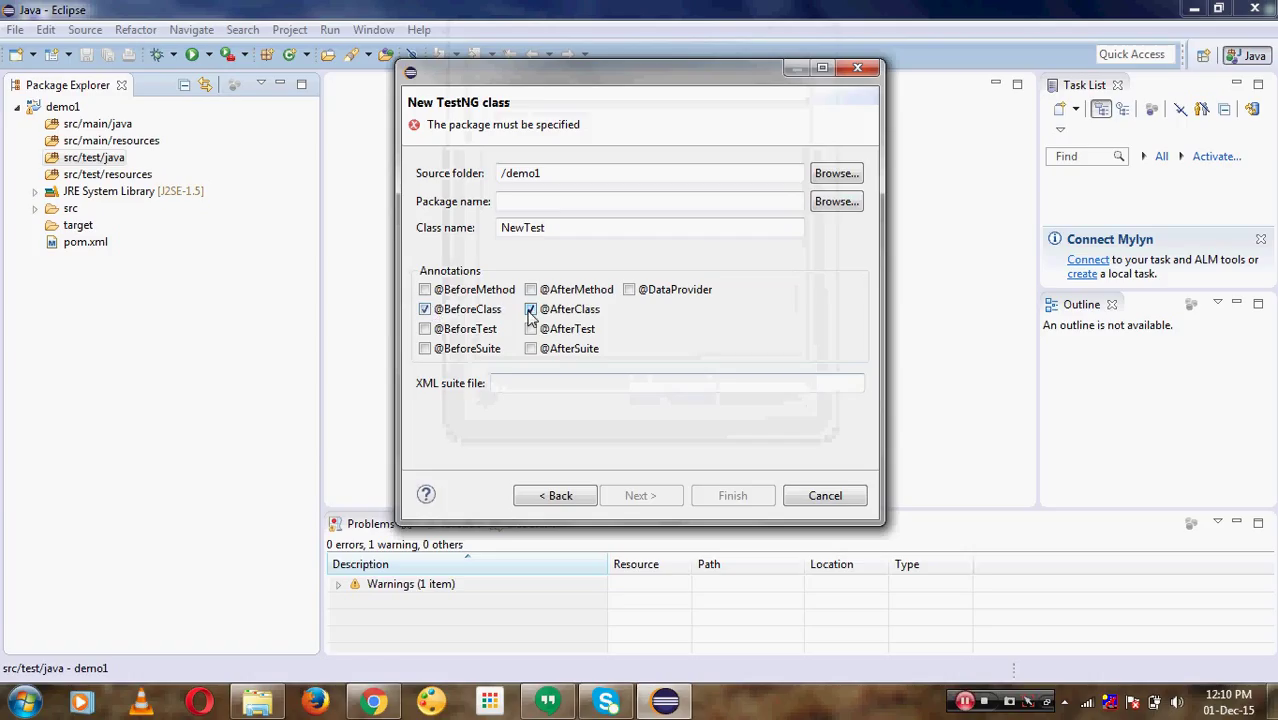
click(513, 201)
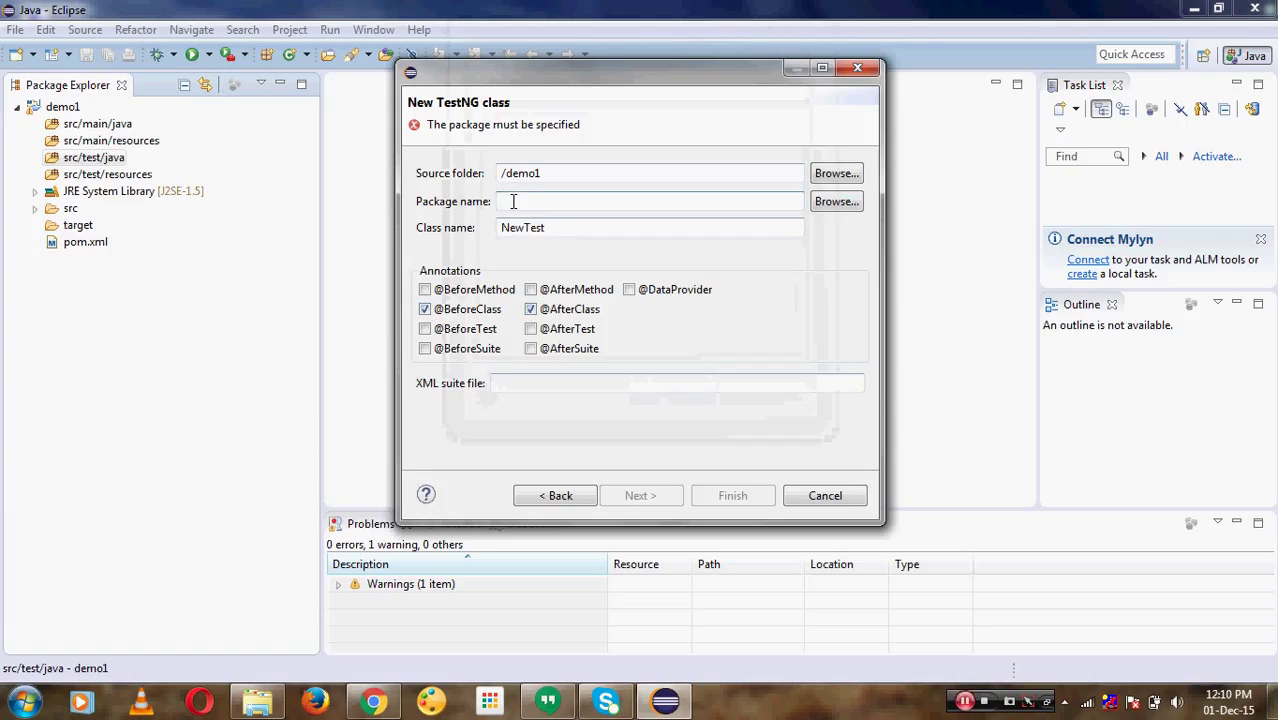
text(Tes)
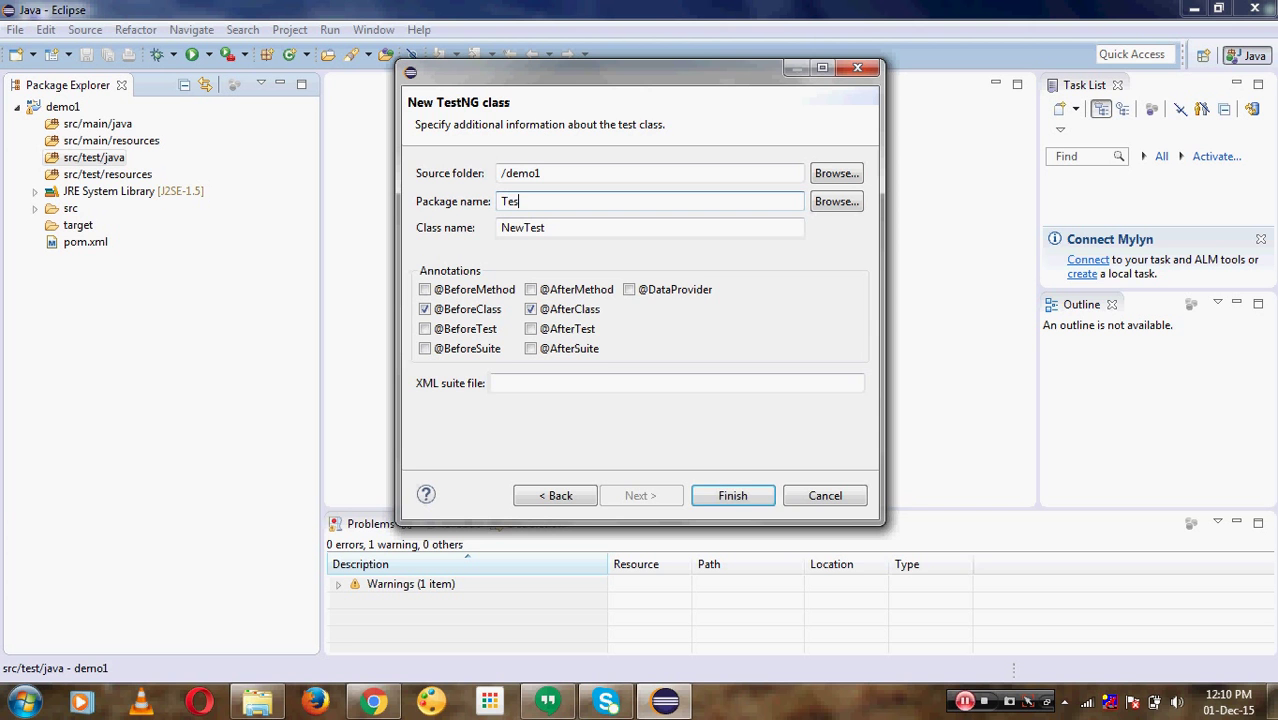
key(BackSpace)
text(test)
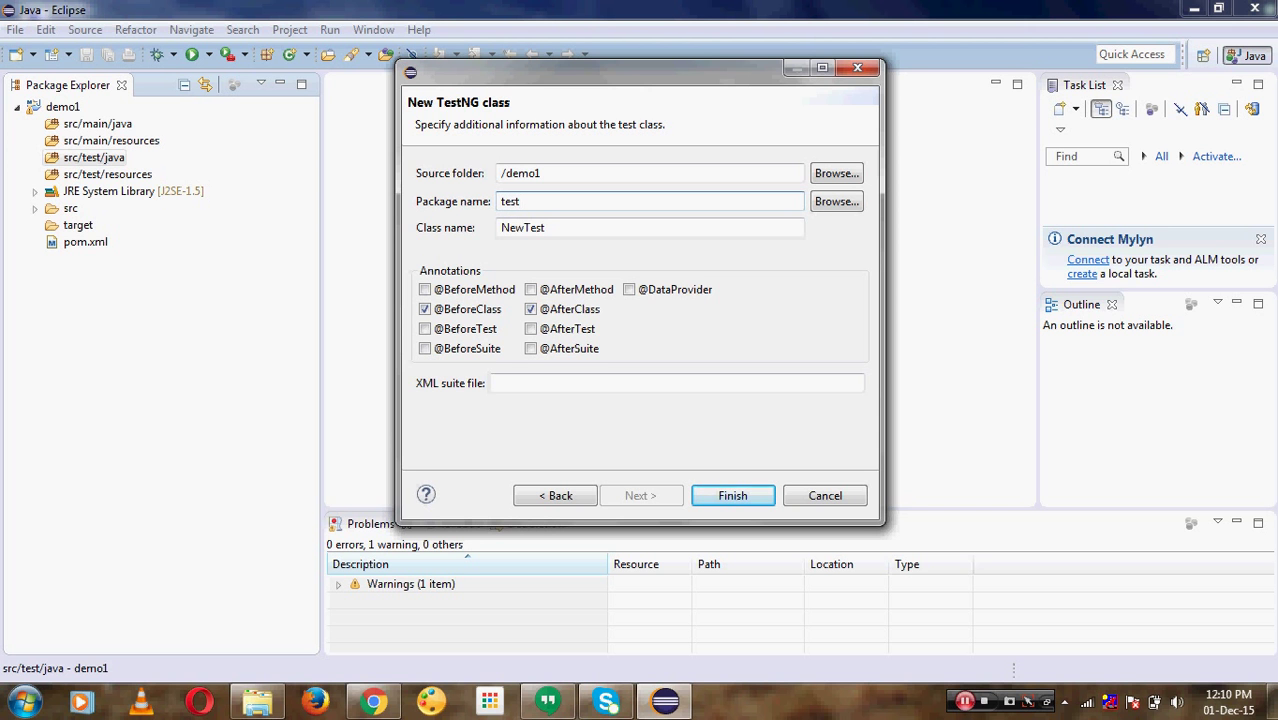
key(BackSpace)
key(BackSpace)
key(BackSpace)
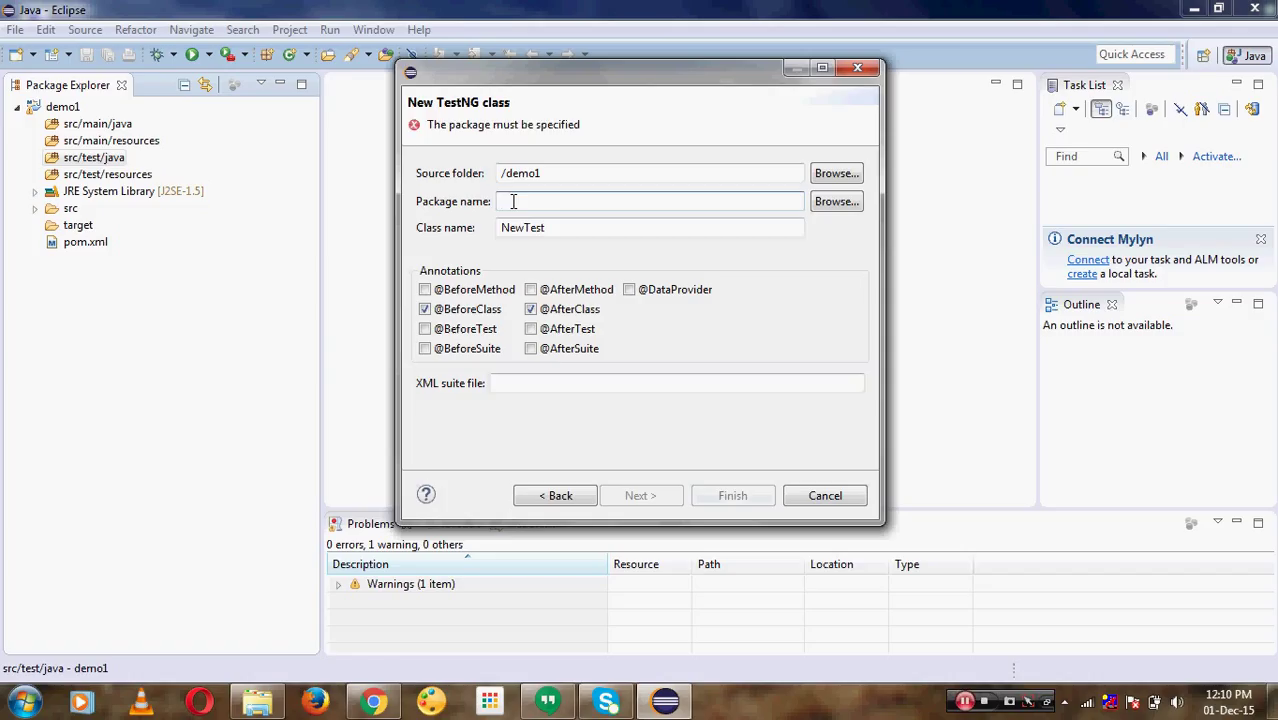
text(demoSample)
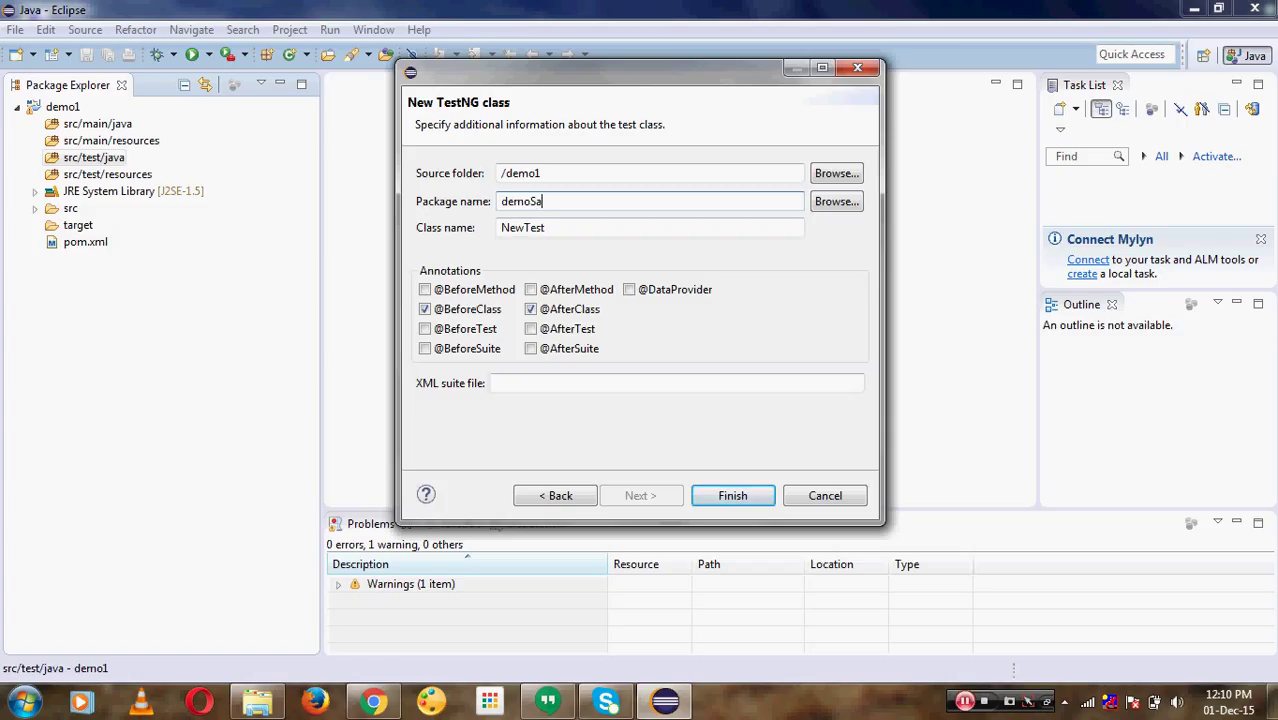
Step: Name the TestNG class sample1 and create it
double_click(528, 236)
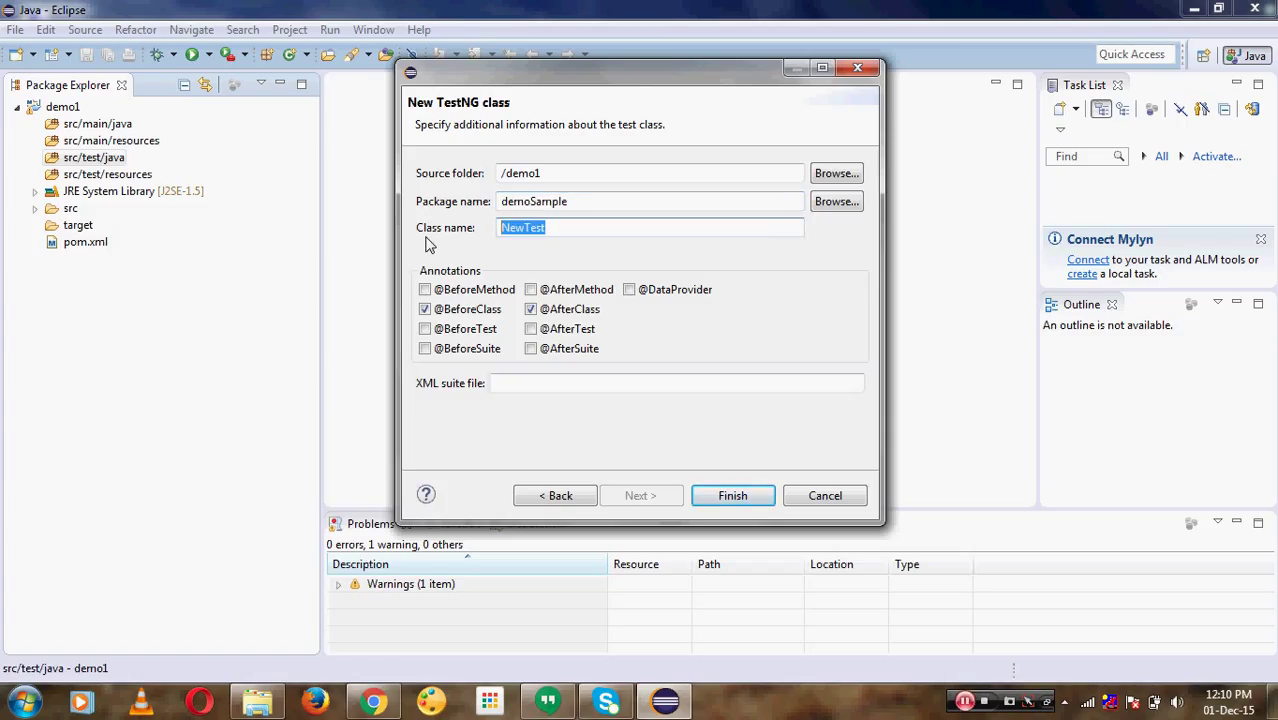
text(sample1)
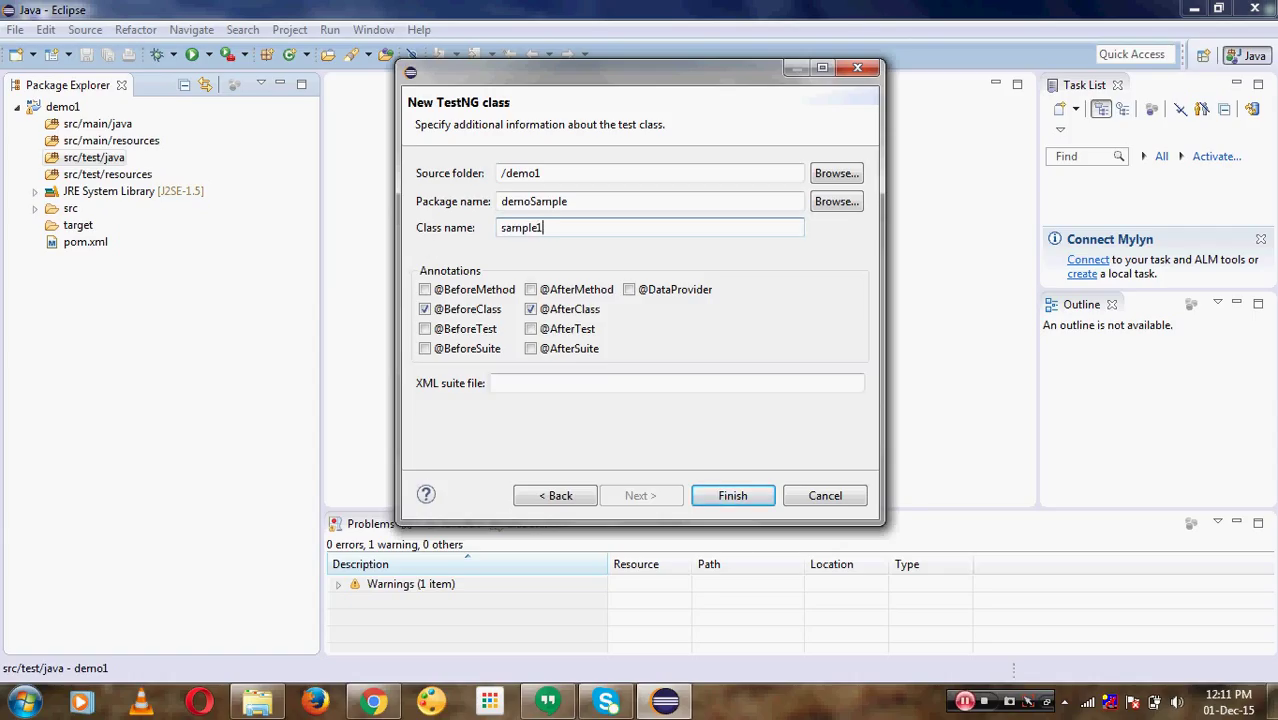
click(745, 495)
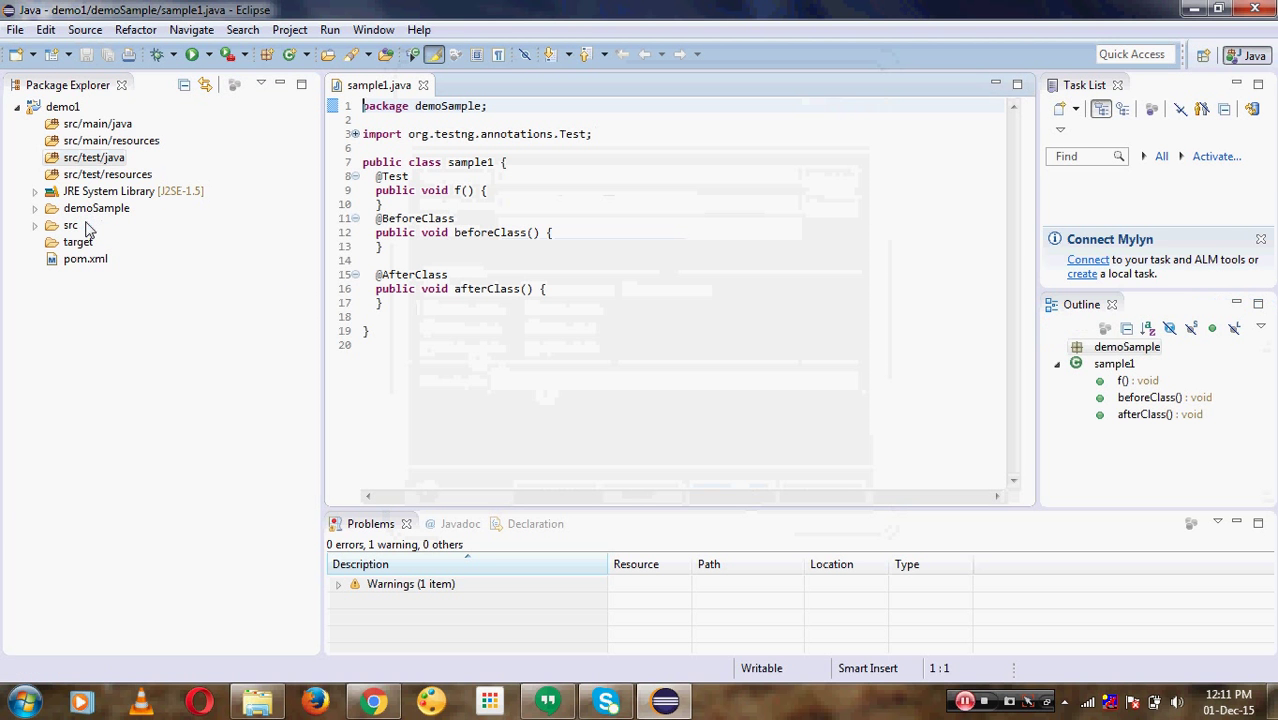
Step: Move the demoSample folder into src/test/java of the demo1 project, updating its references
click(78, 159)
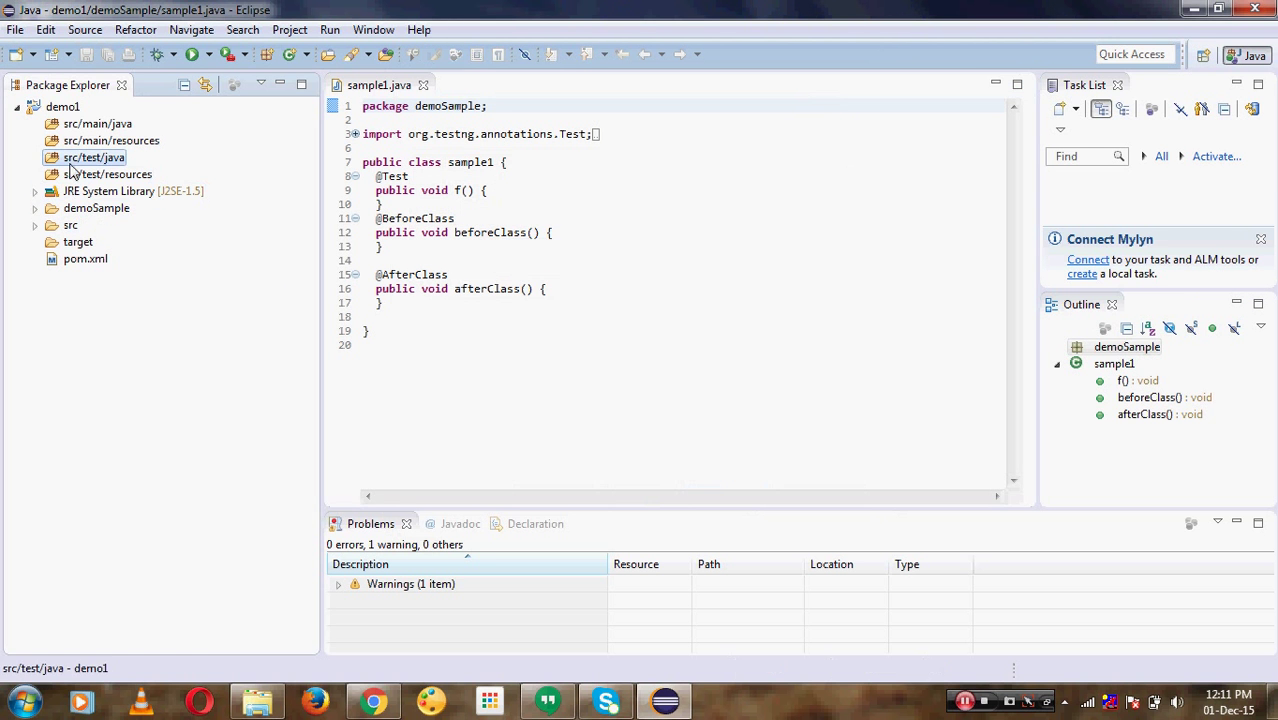
click(35, 208)
click(70, 210)
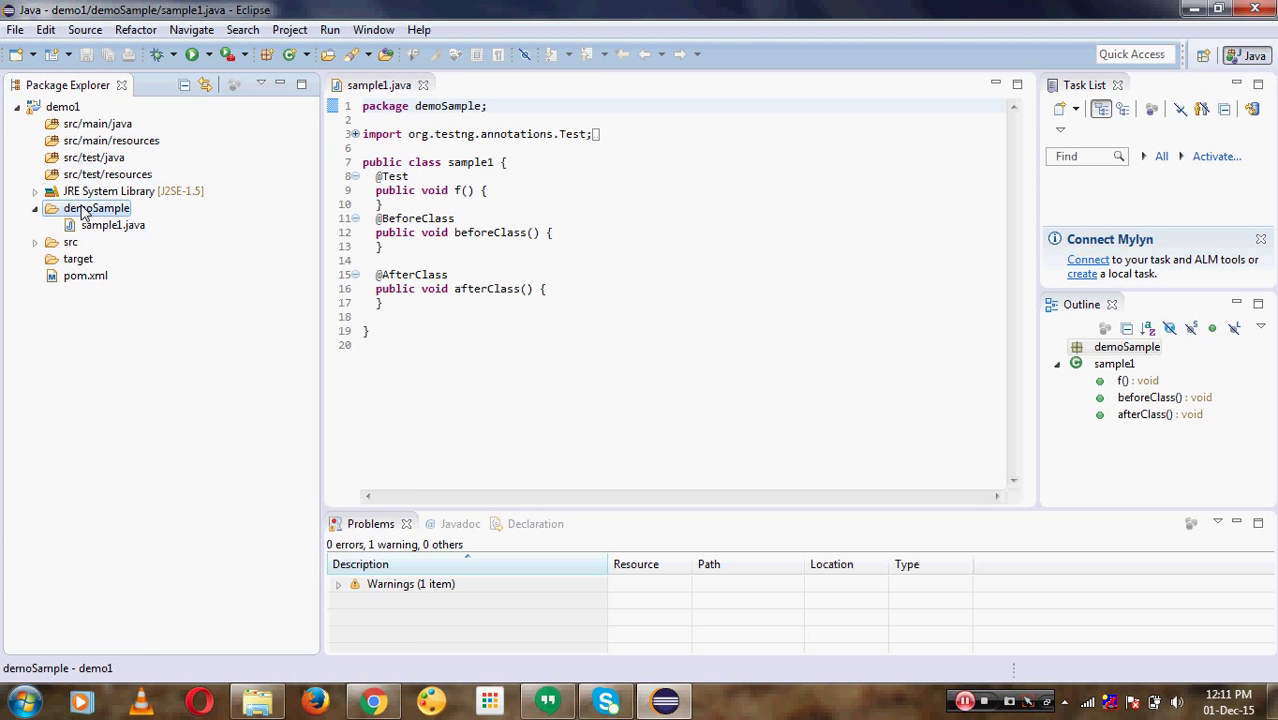
right_click(85, 212)
mouse_move(140, 397)
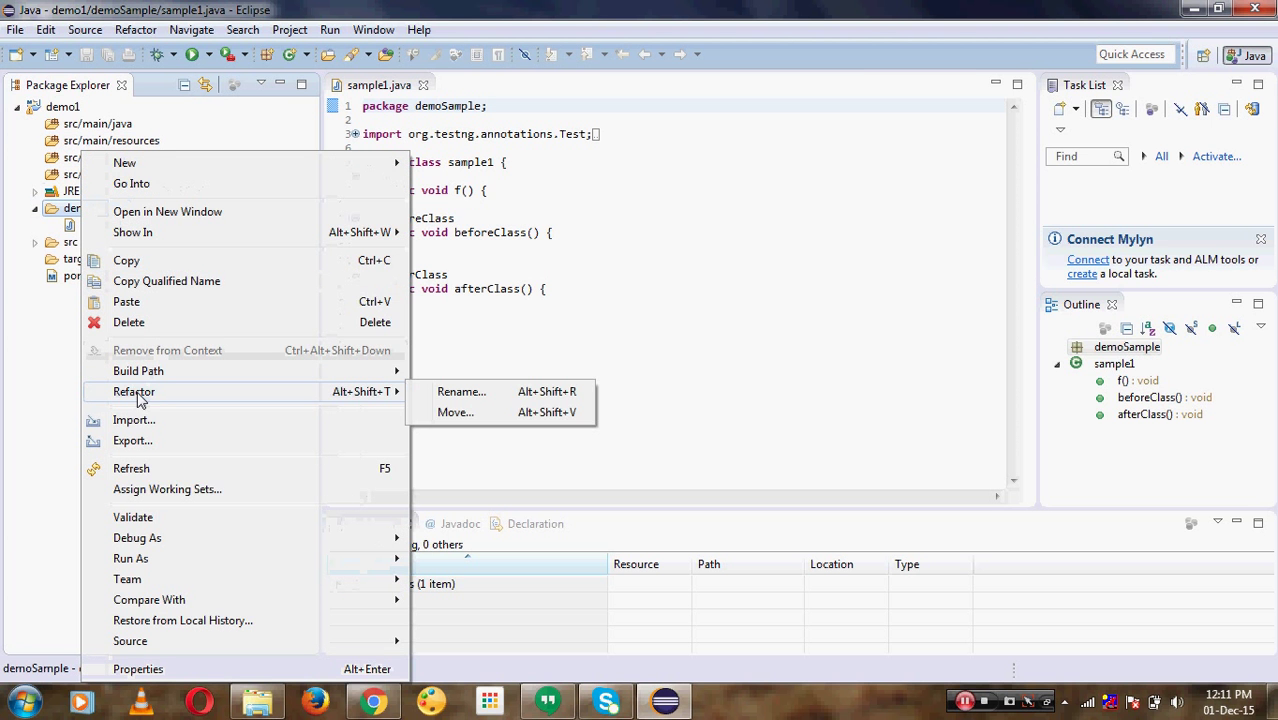
click(452, 412)
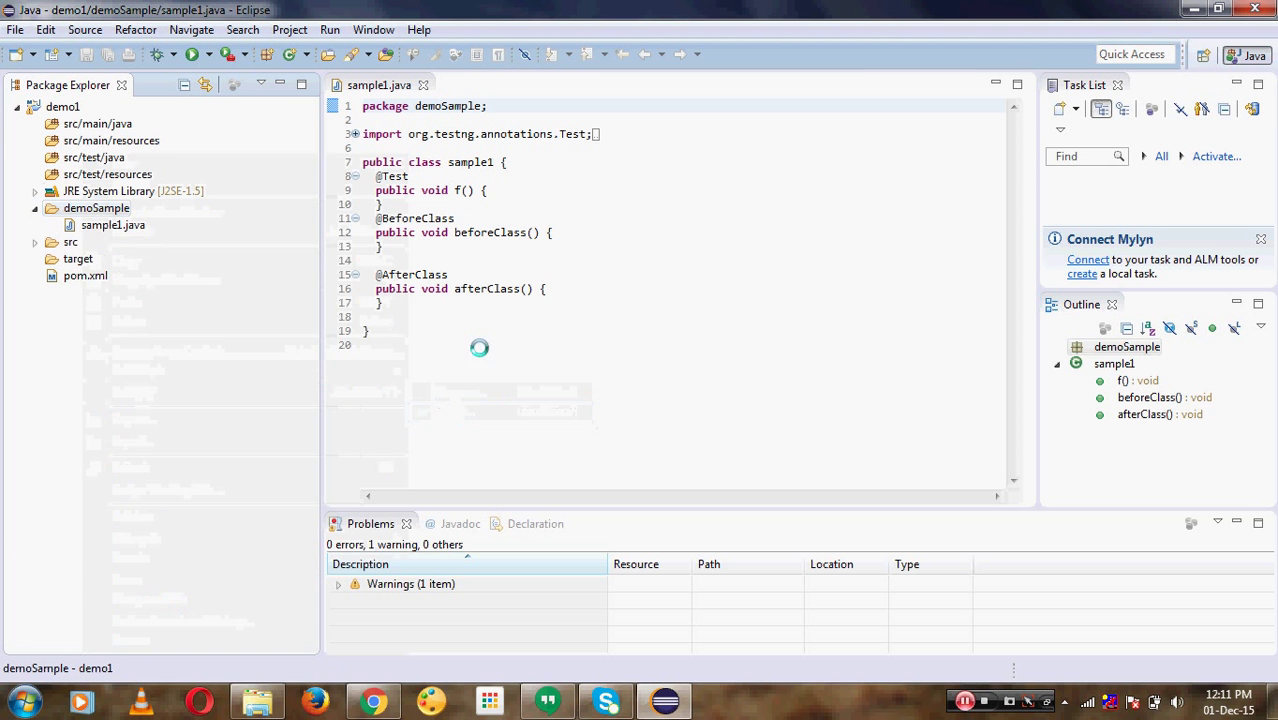
click(439, 134)
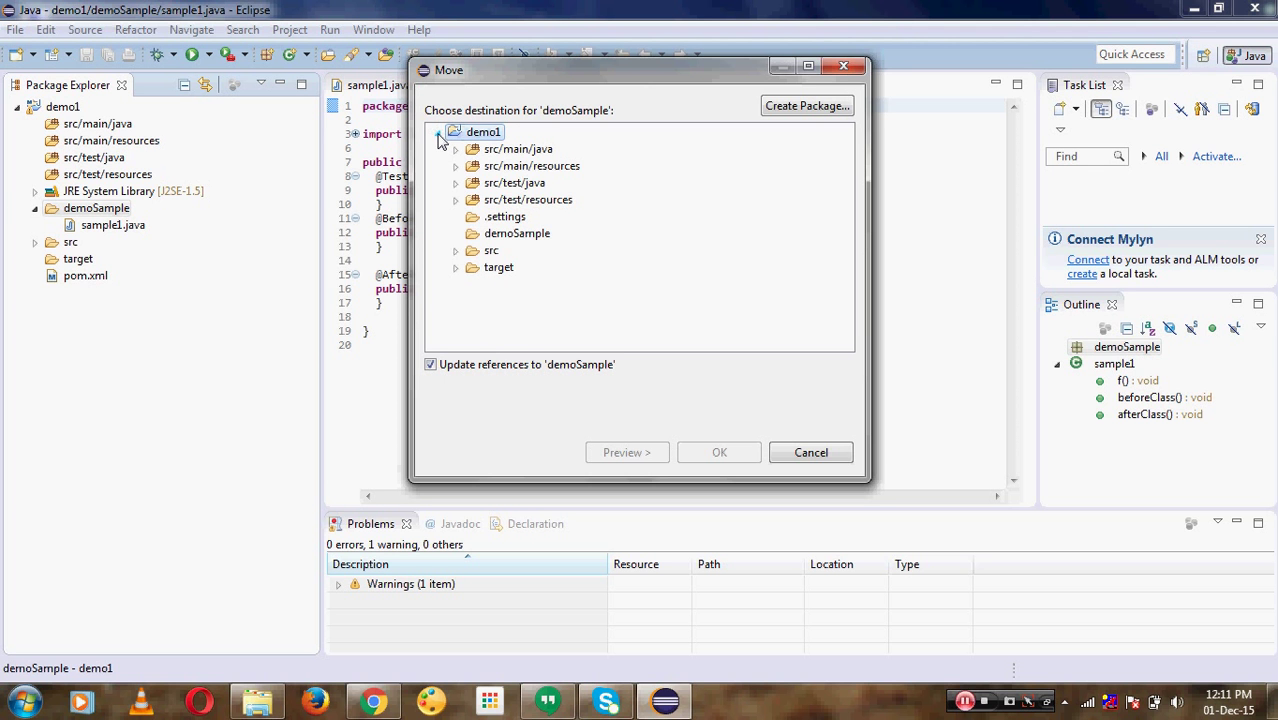
click(520, 183)
click(718, 453)
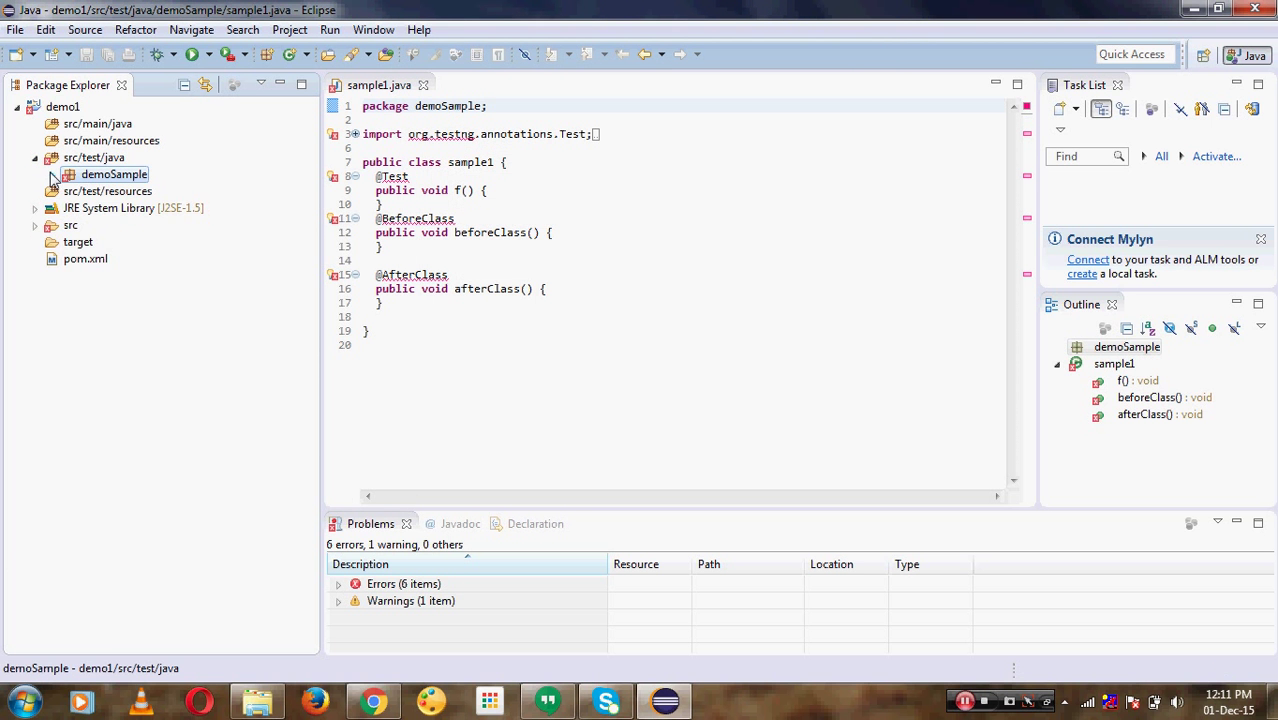
Step: Select sample1.java inside the moved demoSample package and examine the project's list of errors
double_click(101, 180)
click(92, 193)
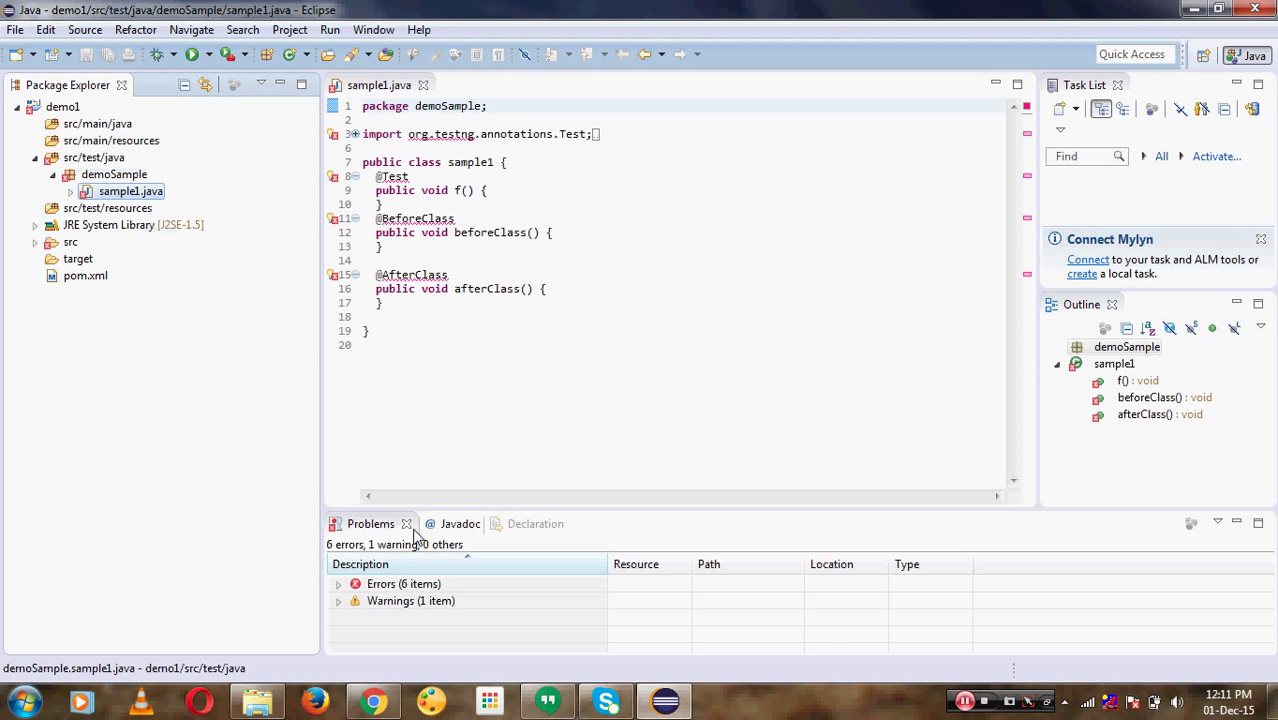
click(338, 584)
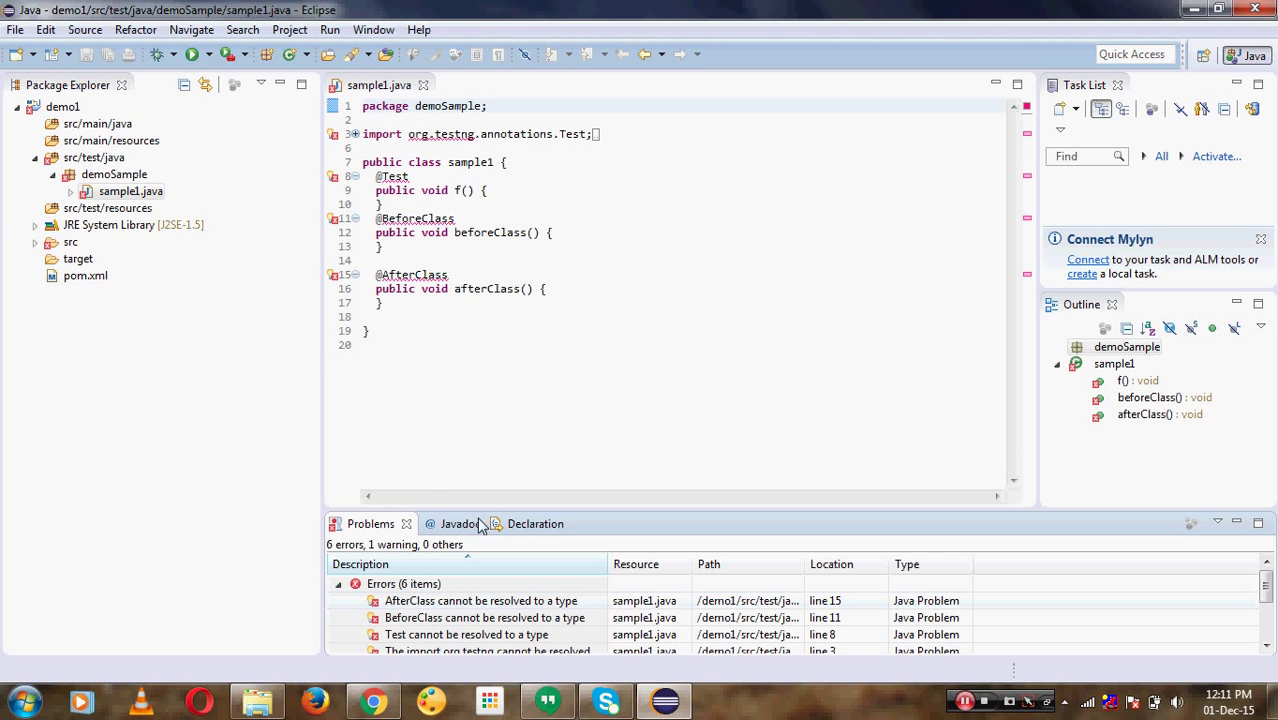
Step: Open the demo1 project's pom.xml and show its XML source
double_click(84, 277)
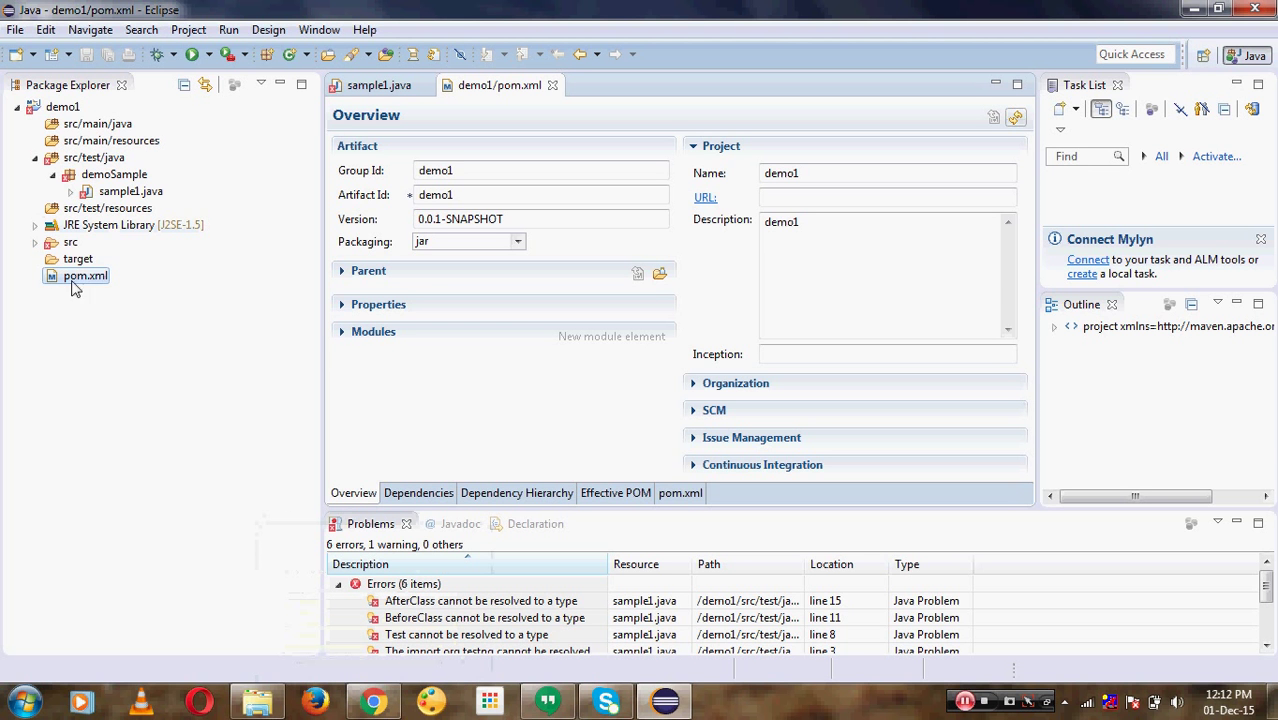
click(678, 493)
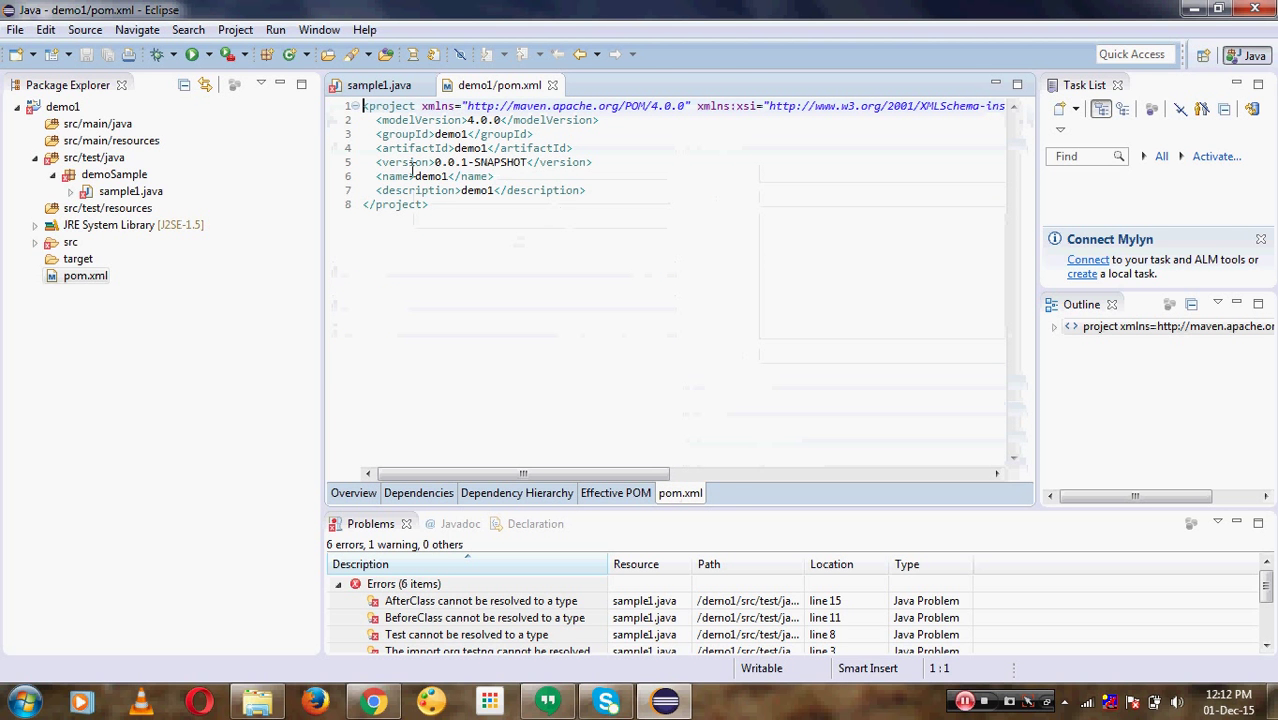
Step: Switch to Chrome, search the web for "maven repository" in a new tab and open the mvnrepository.com site
click(396, 702)
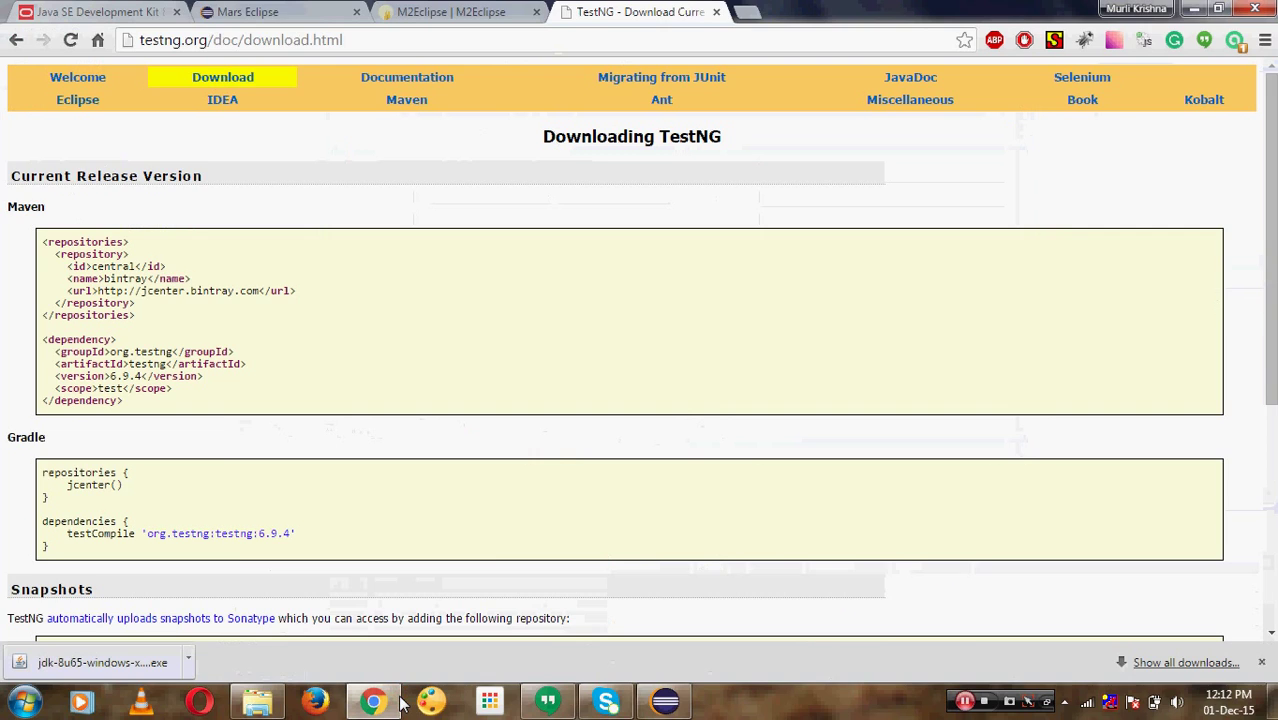
click(748, 14)
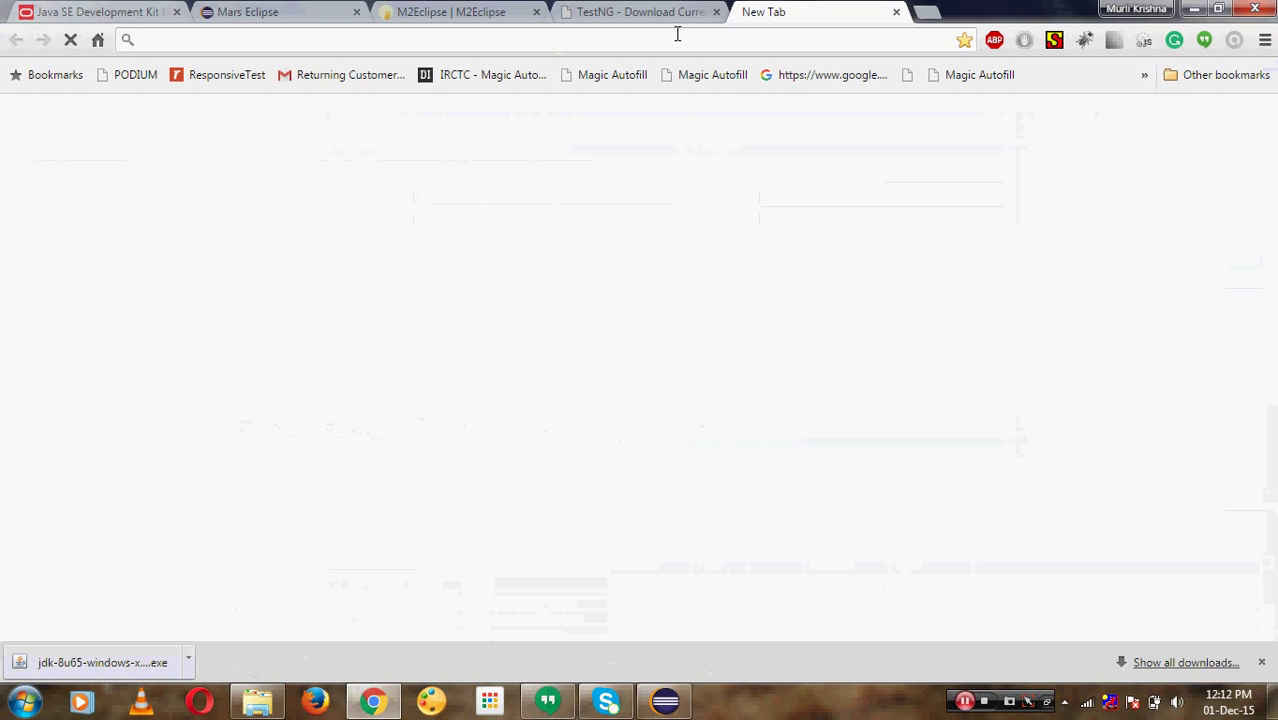
text(mava)
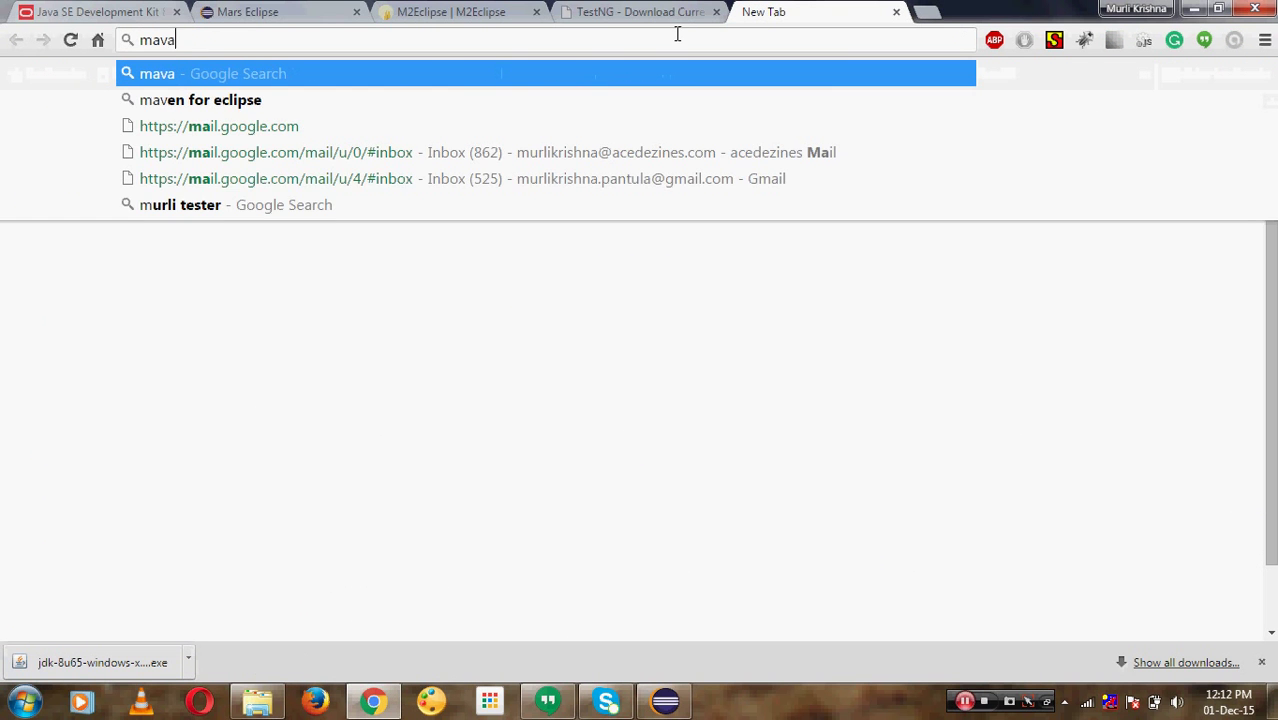
key(BackSpace)
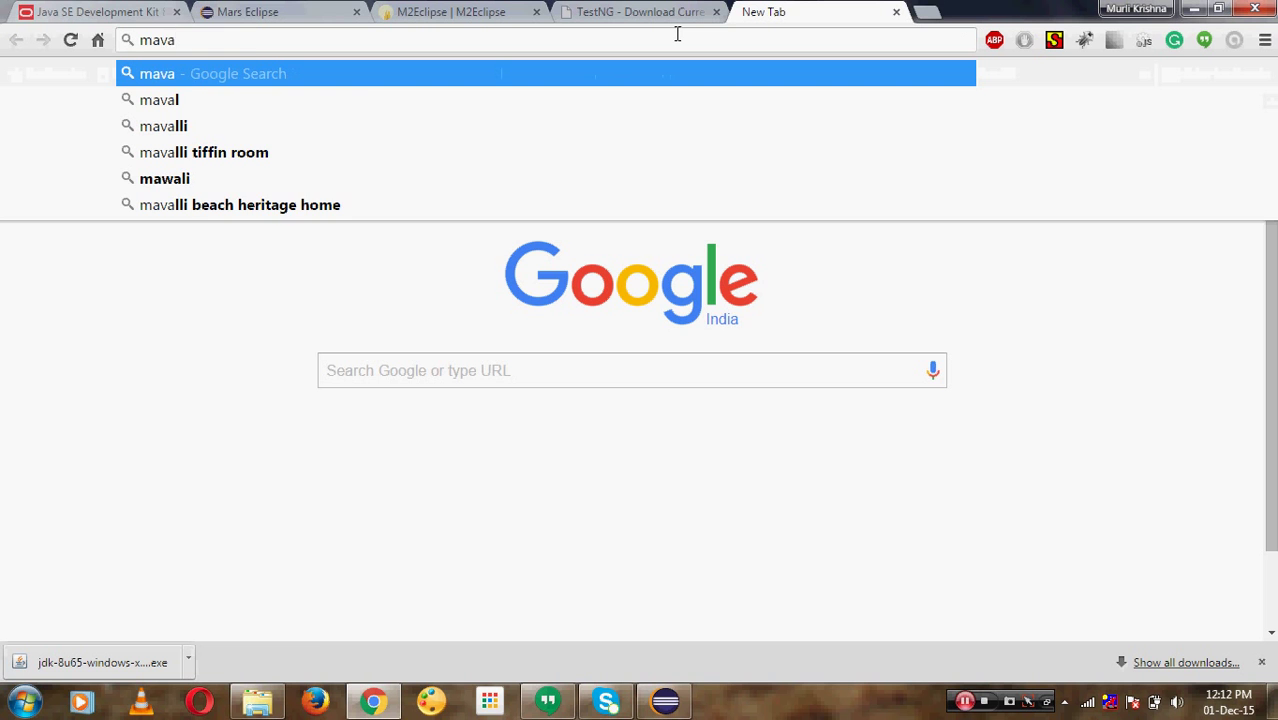
text(en)
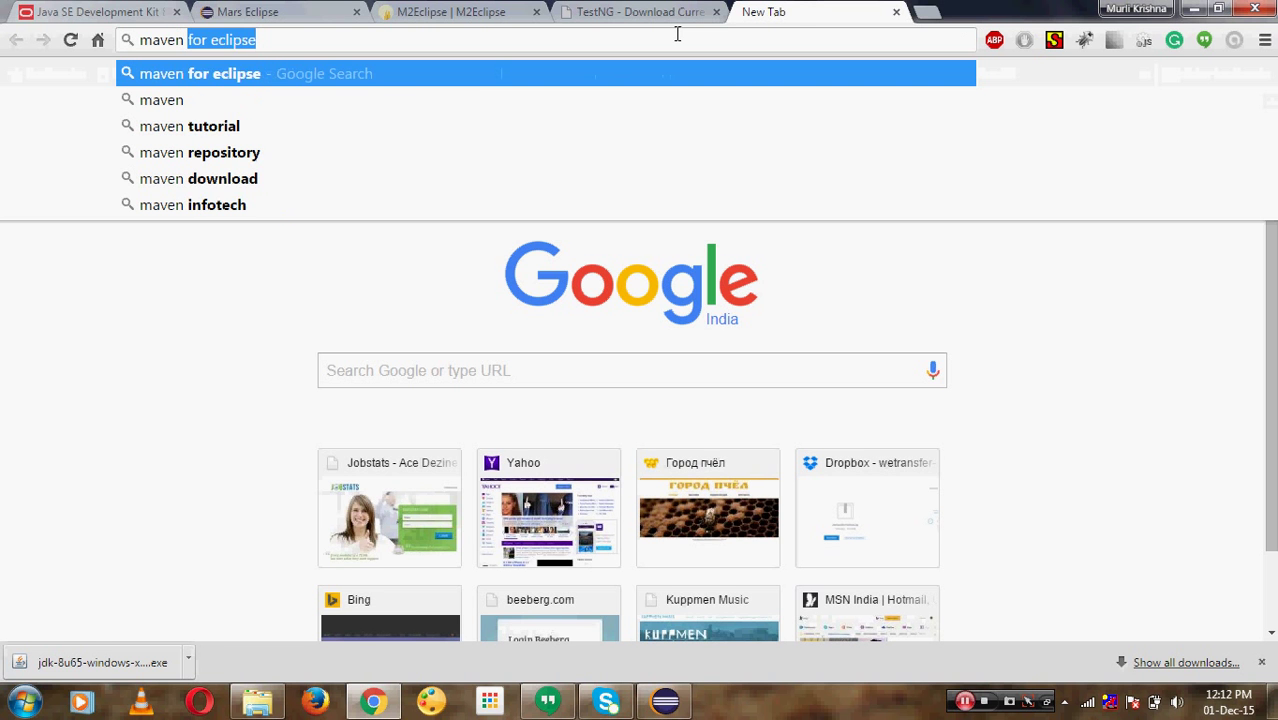
text( repo)
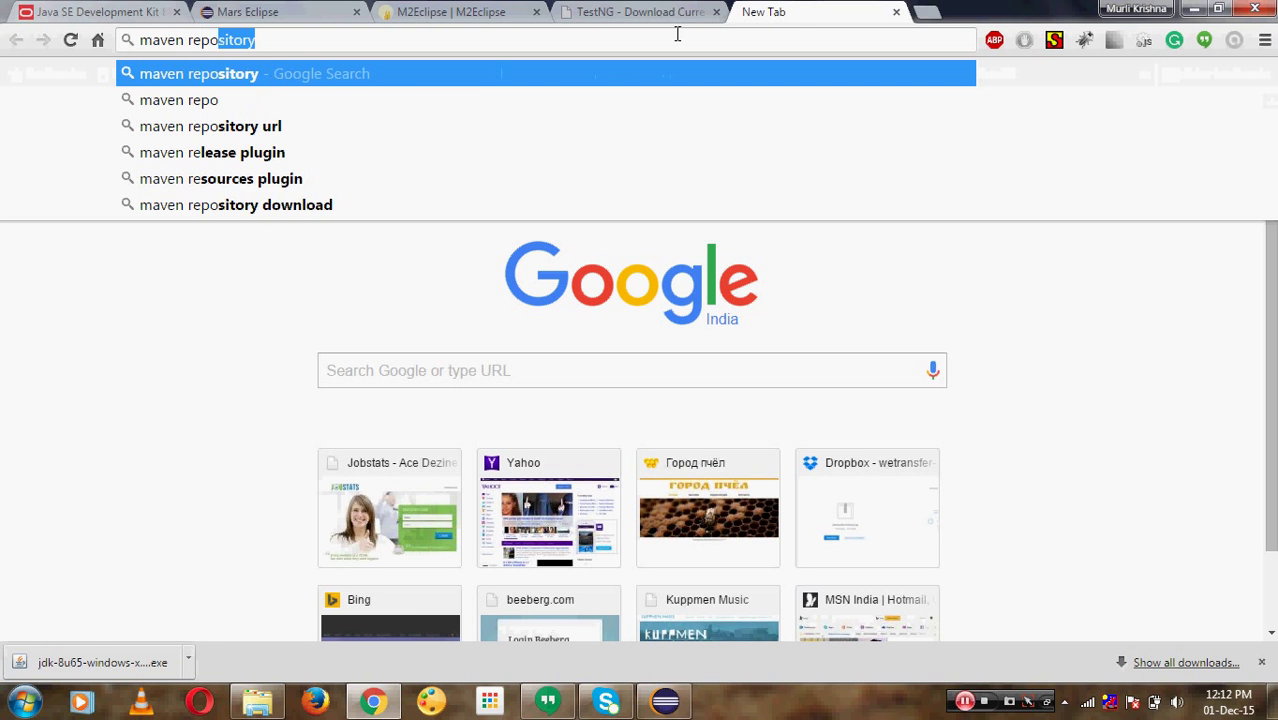
key(Return)
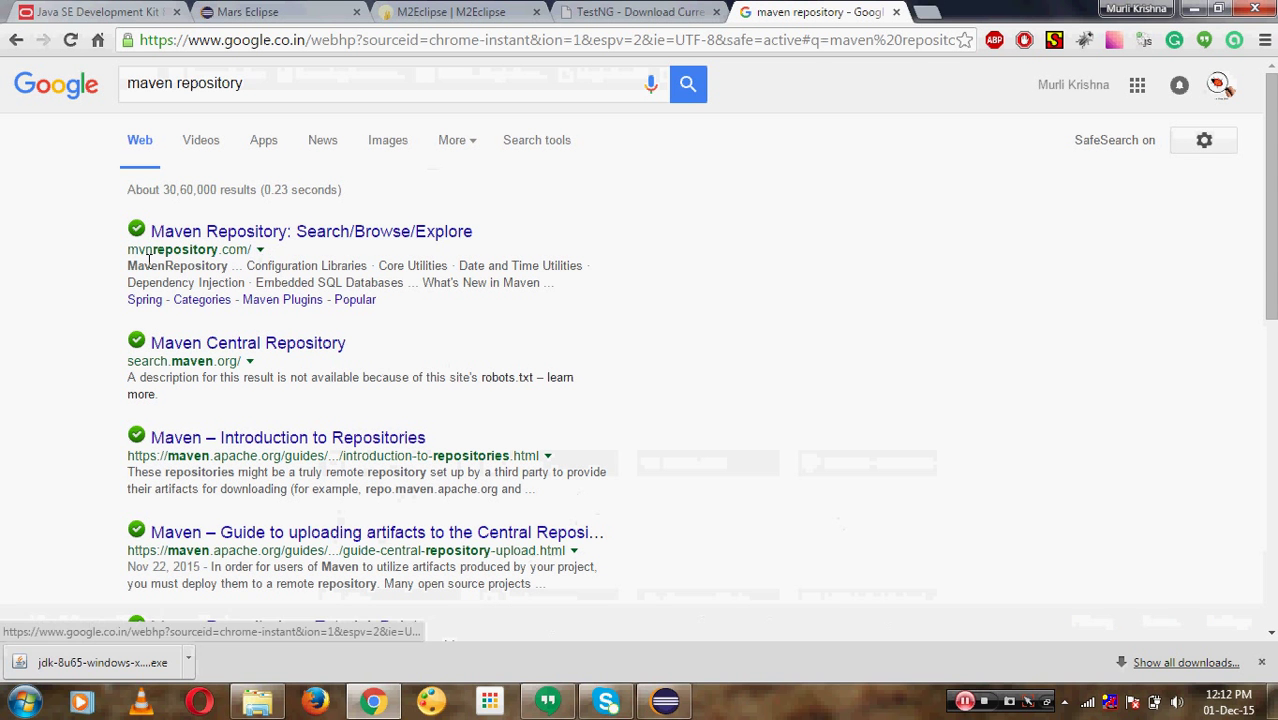
click(222, 238)
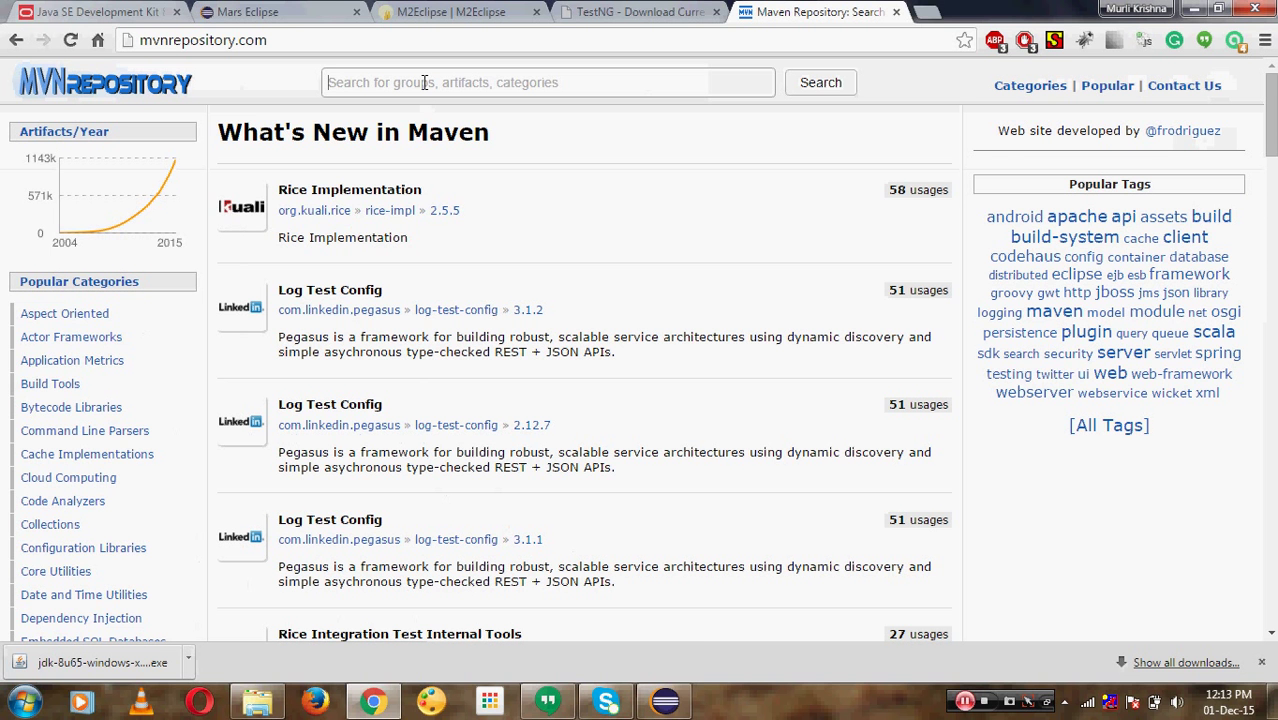
Step: Check the pom.xml source in Eclipse, then return to Chrome and search MVNRepository for "maven"
click(676, 704)
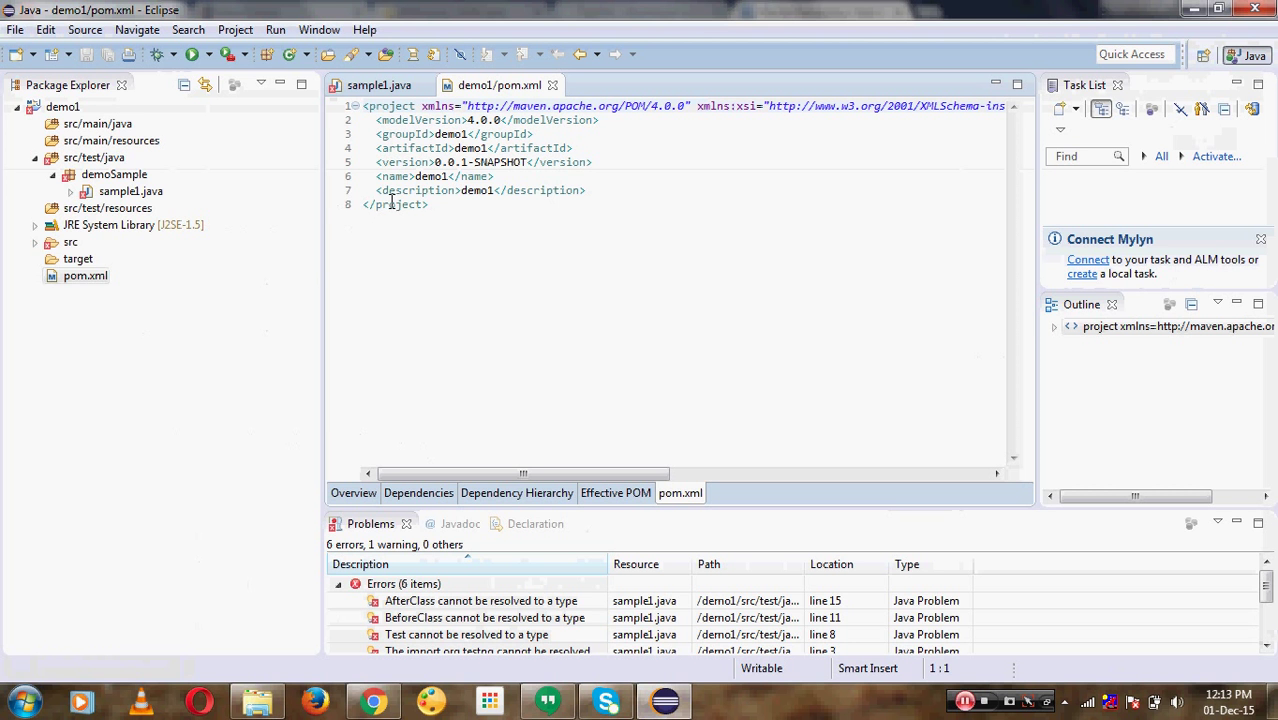
click(665, 704)
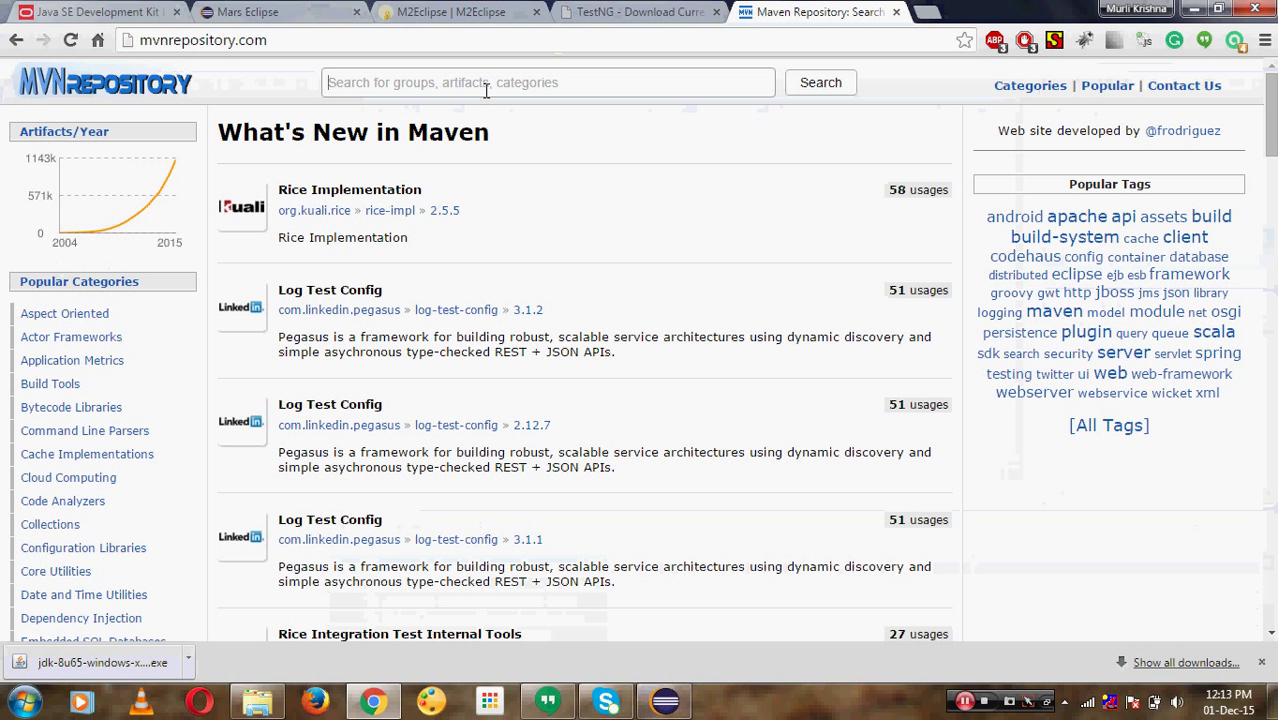
text(mavan)
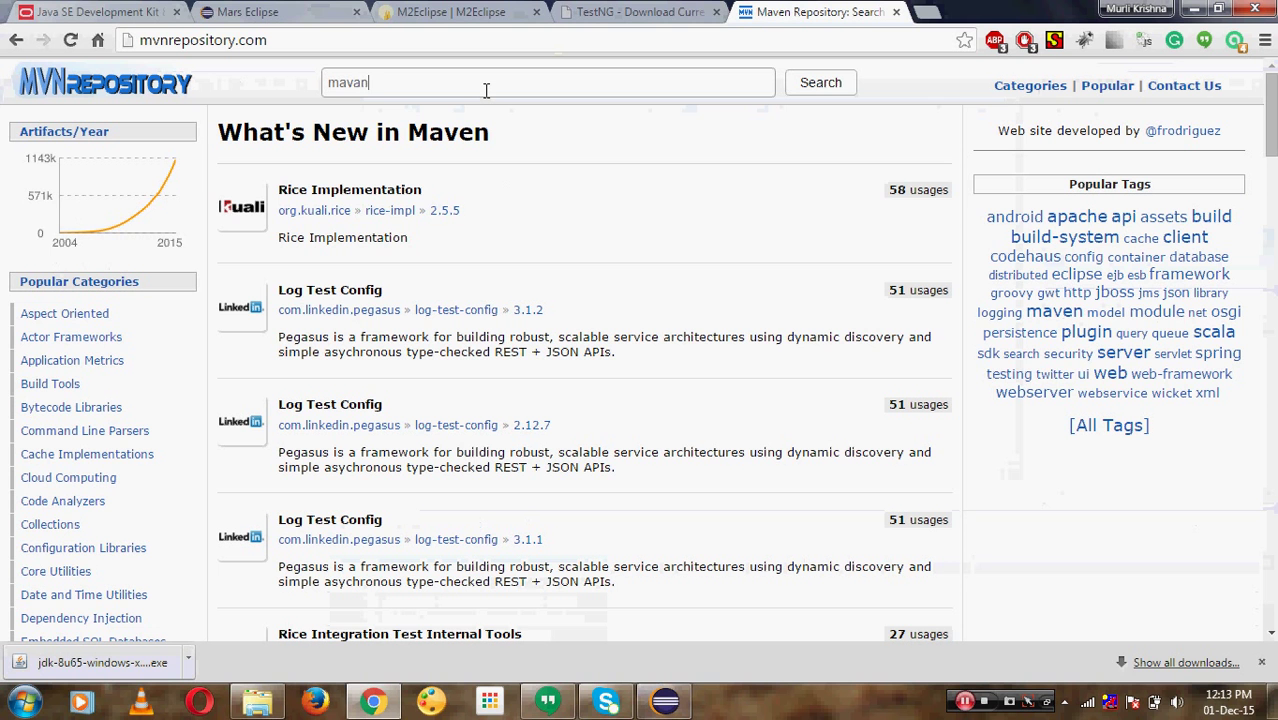
key(BackSpace)
key(BackSpace)
text(en)
key(Return)
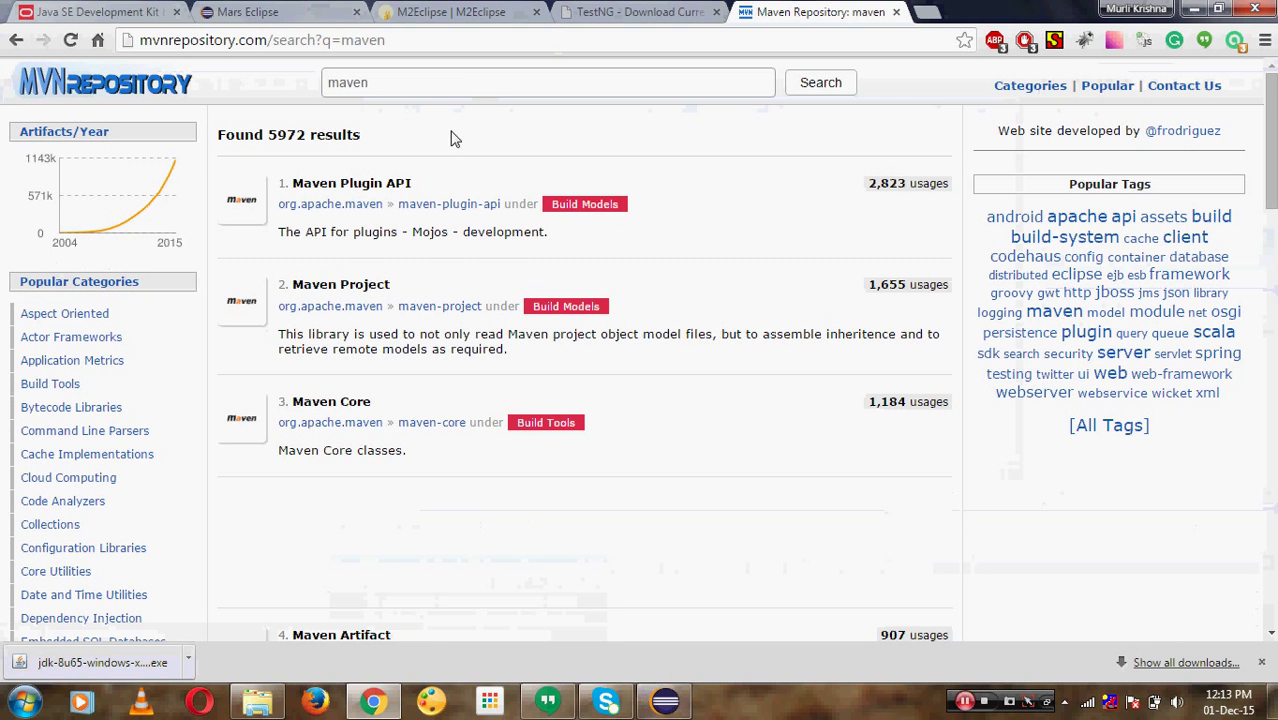
Step: Open the Maven Project artifact from the search results and choose its 2.2.1 release
click(350, 293)
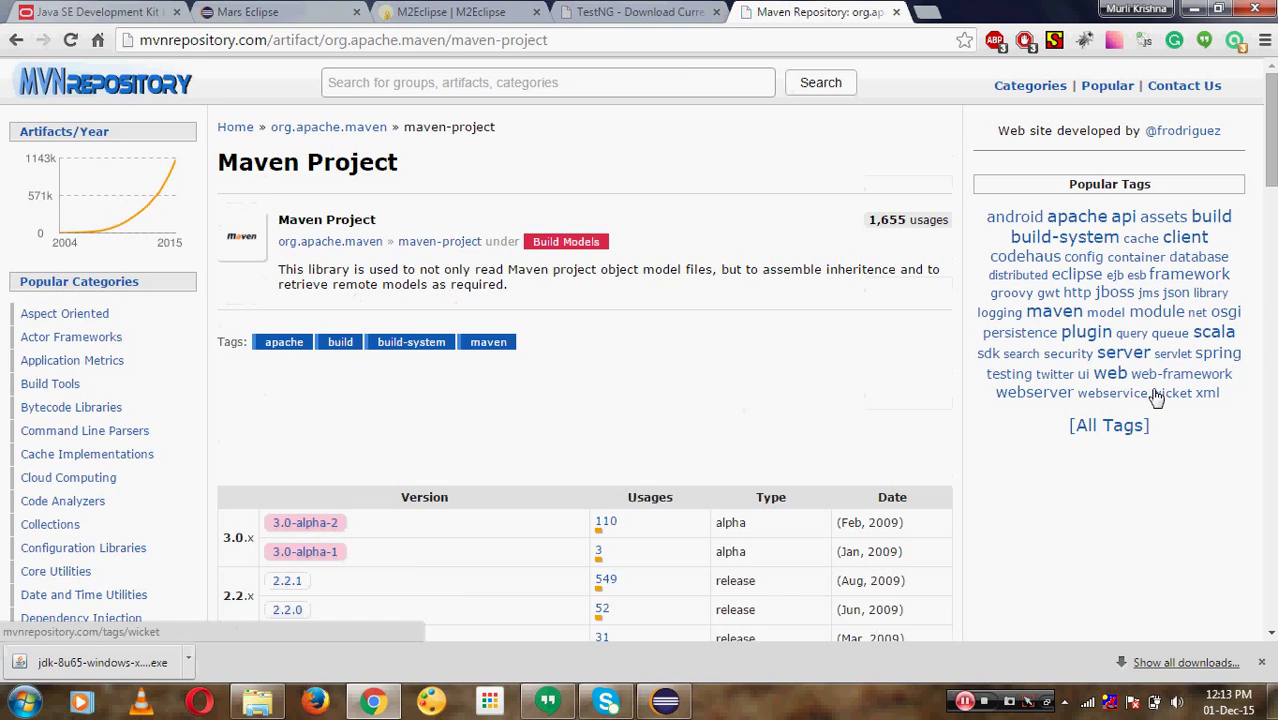
drag(1272, 150, 1272, 220)
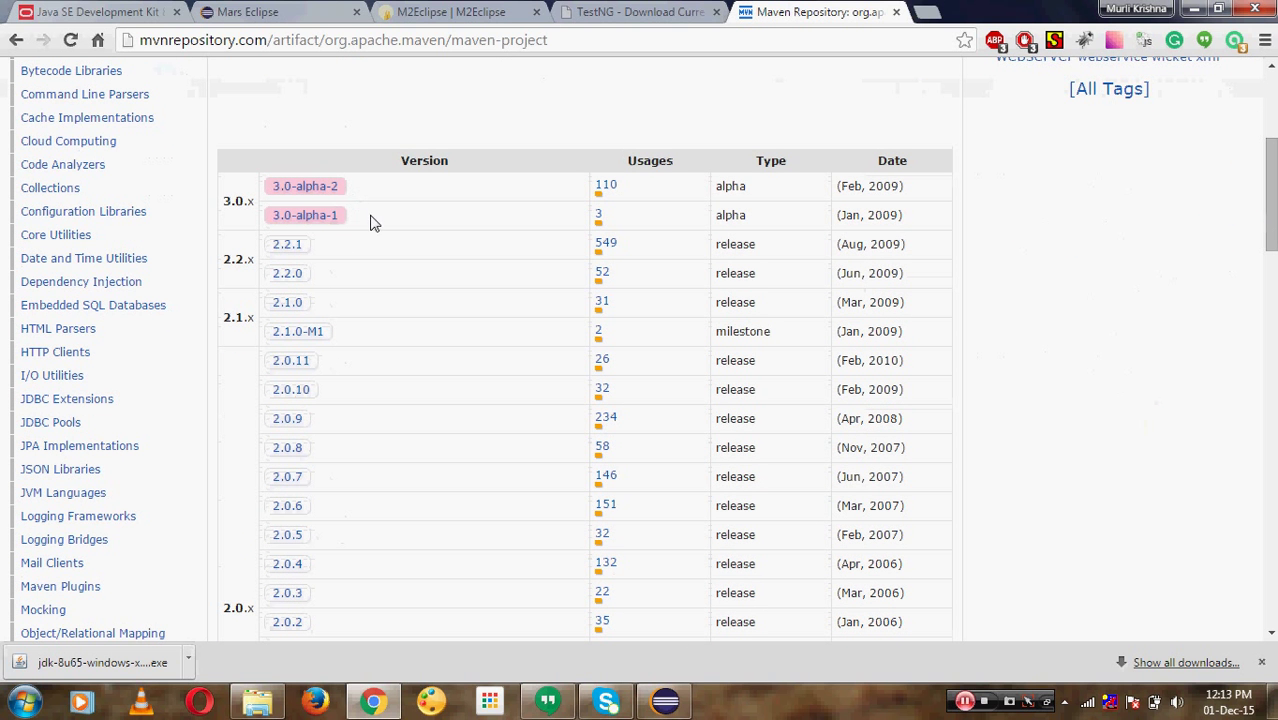
click(279, 249)
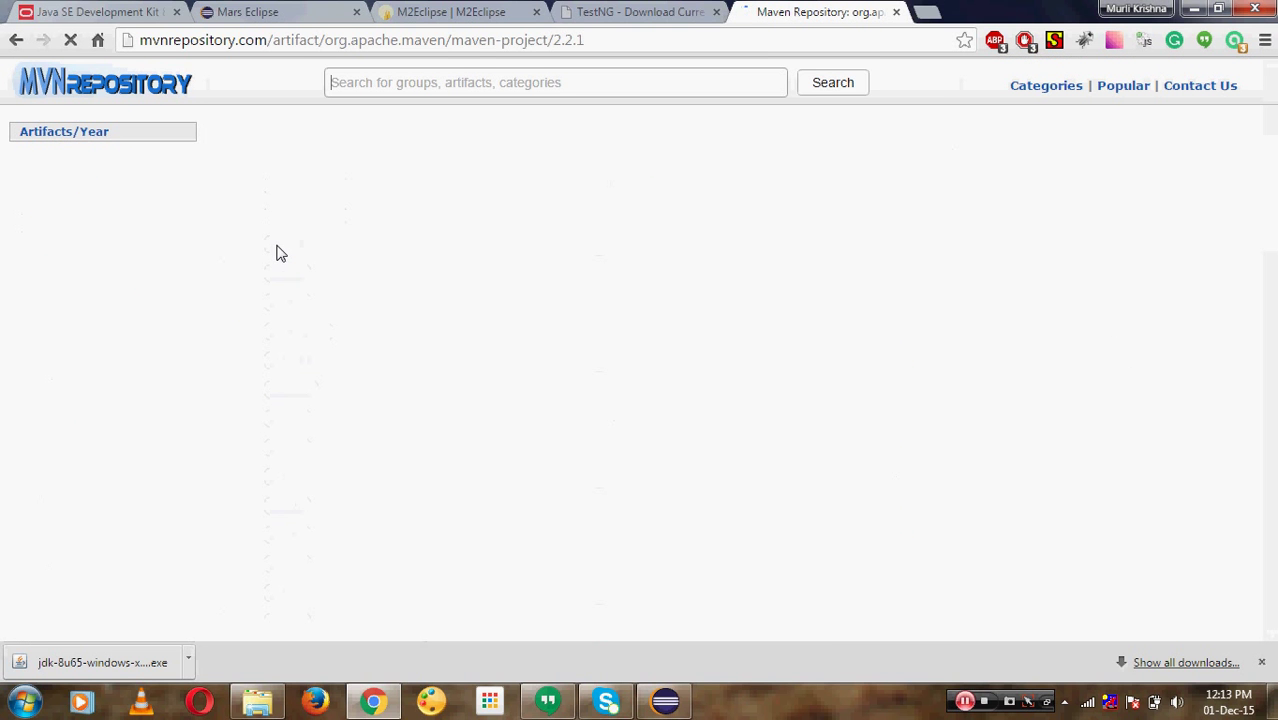